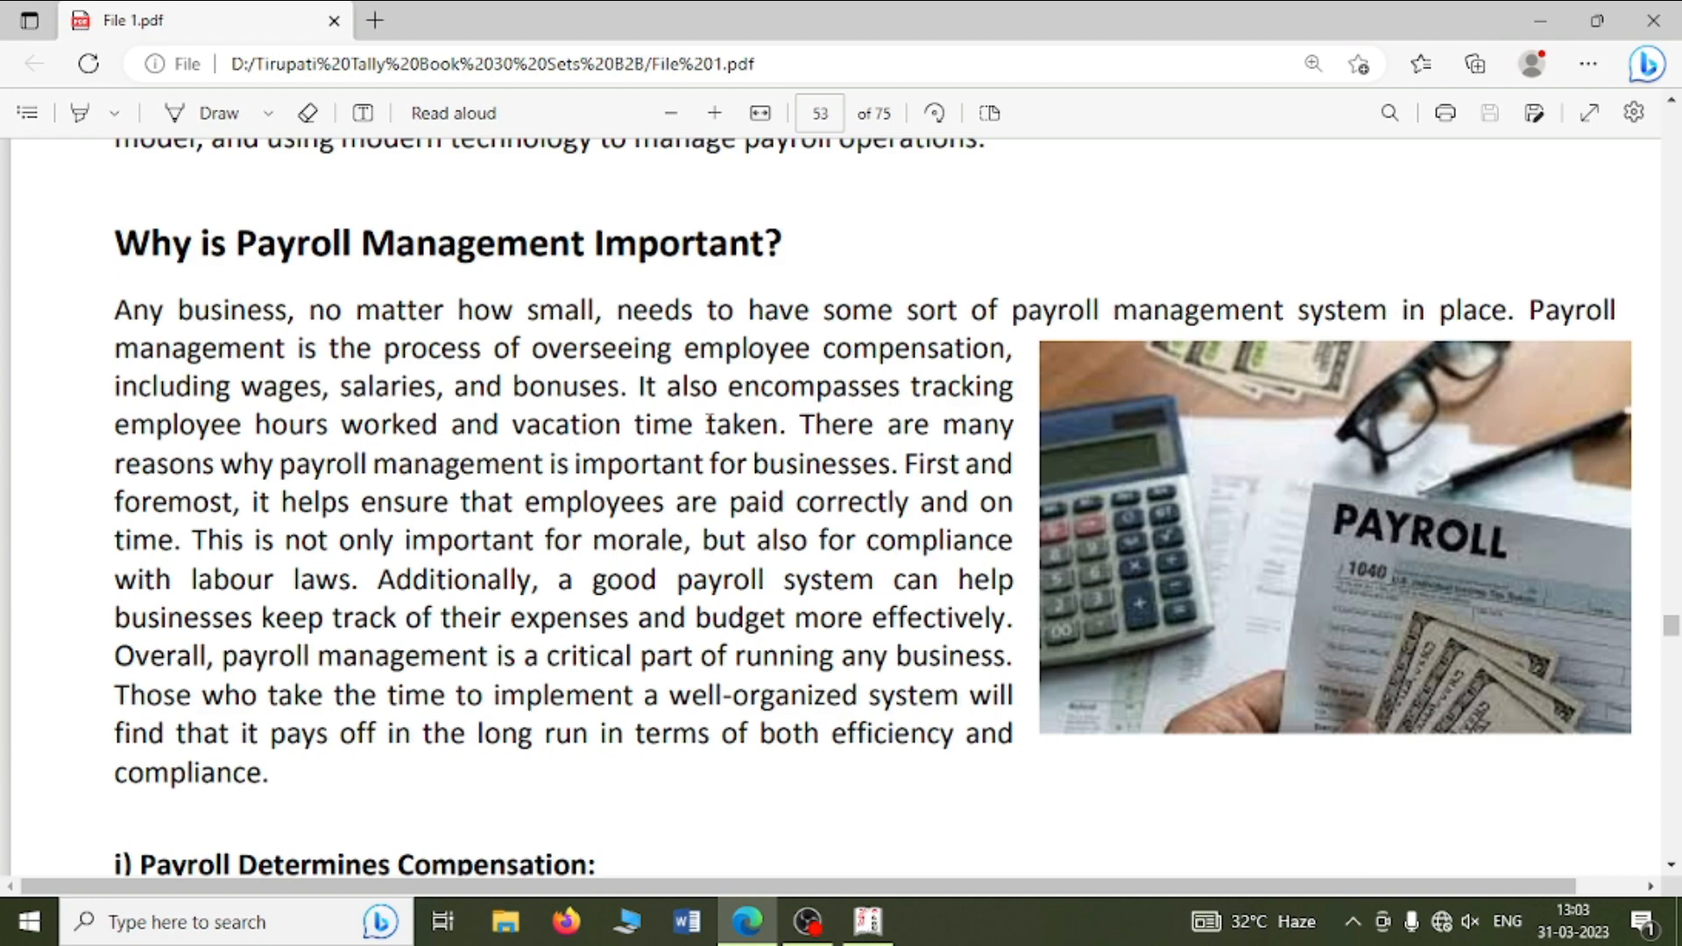
# - Read the payroll guide from the importance of payroll management through to Step 1 on activating payroll in Tally
pyautogui.scroll(-4, 710, 423)
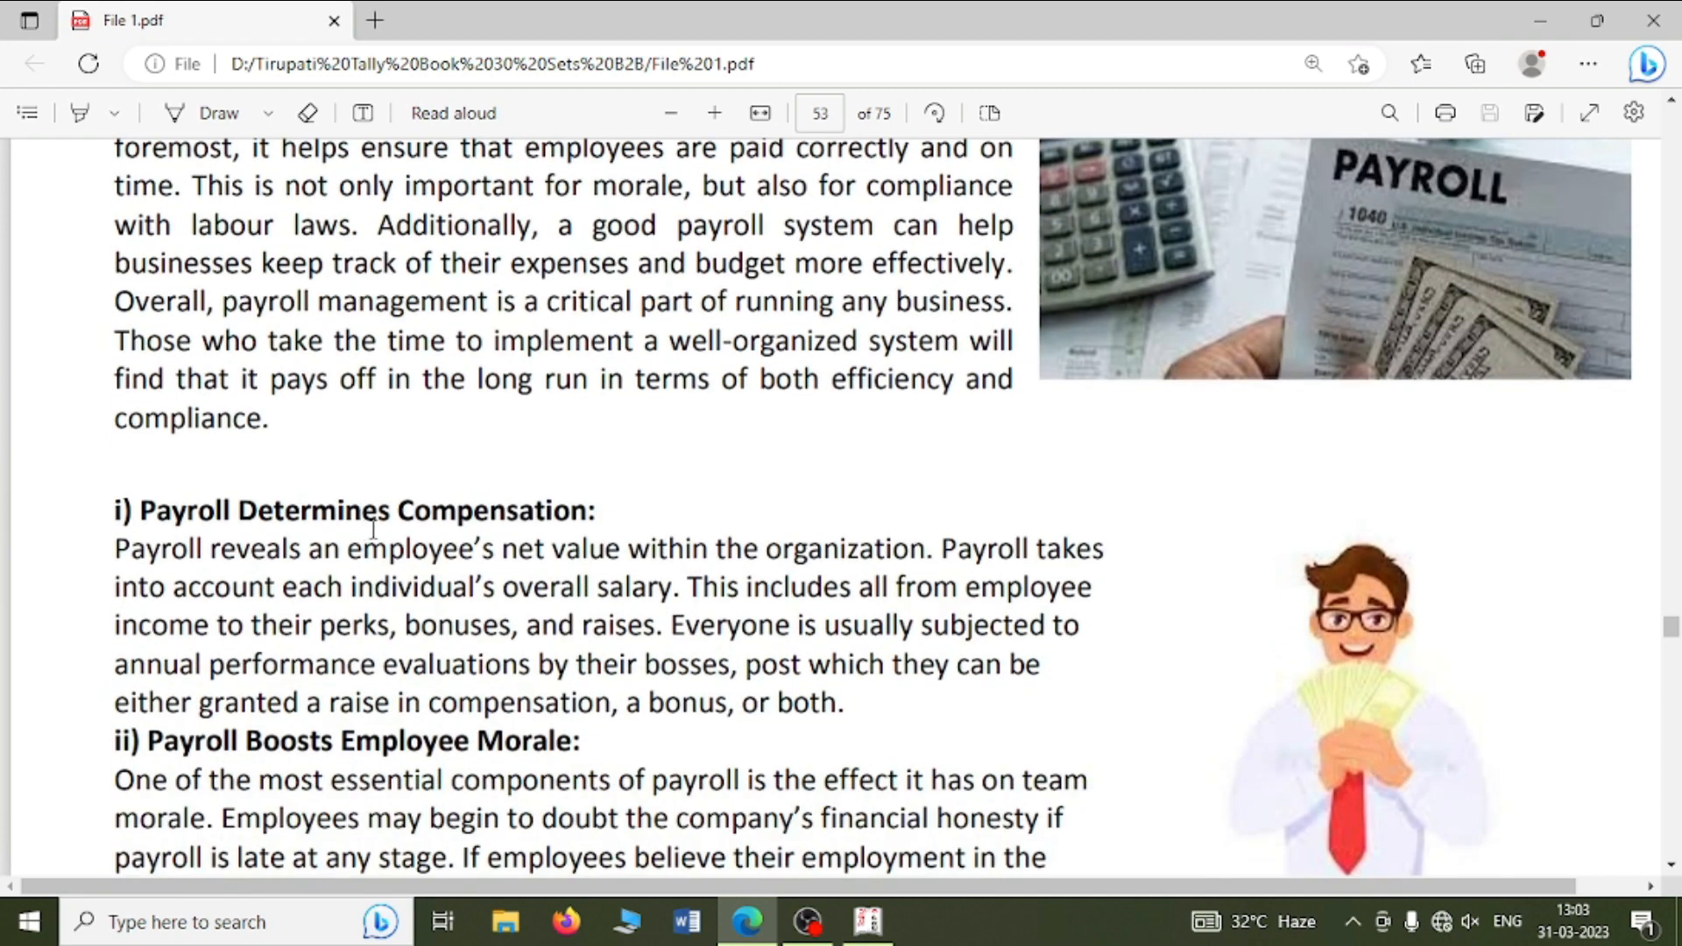
pyautogui.scroll(-1, 573, 542)
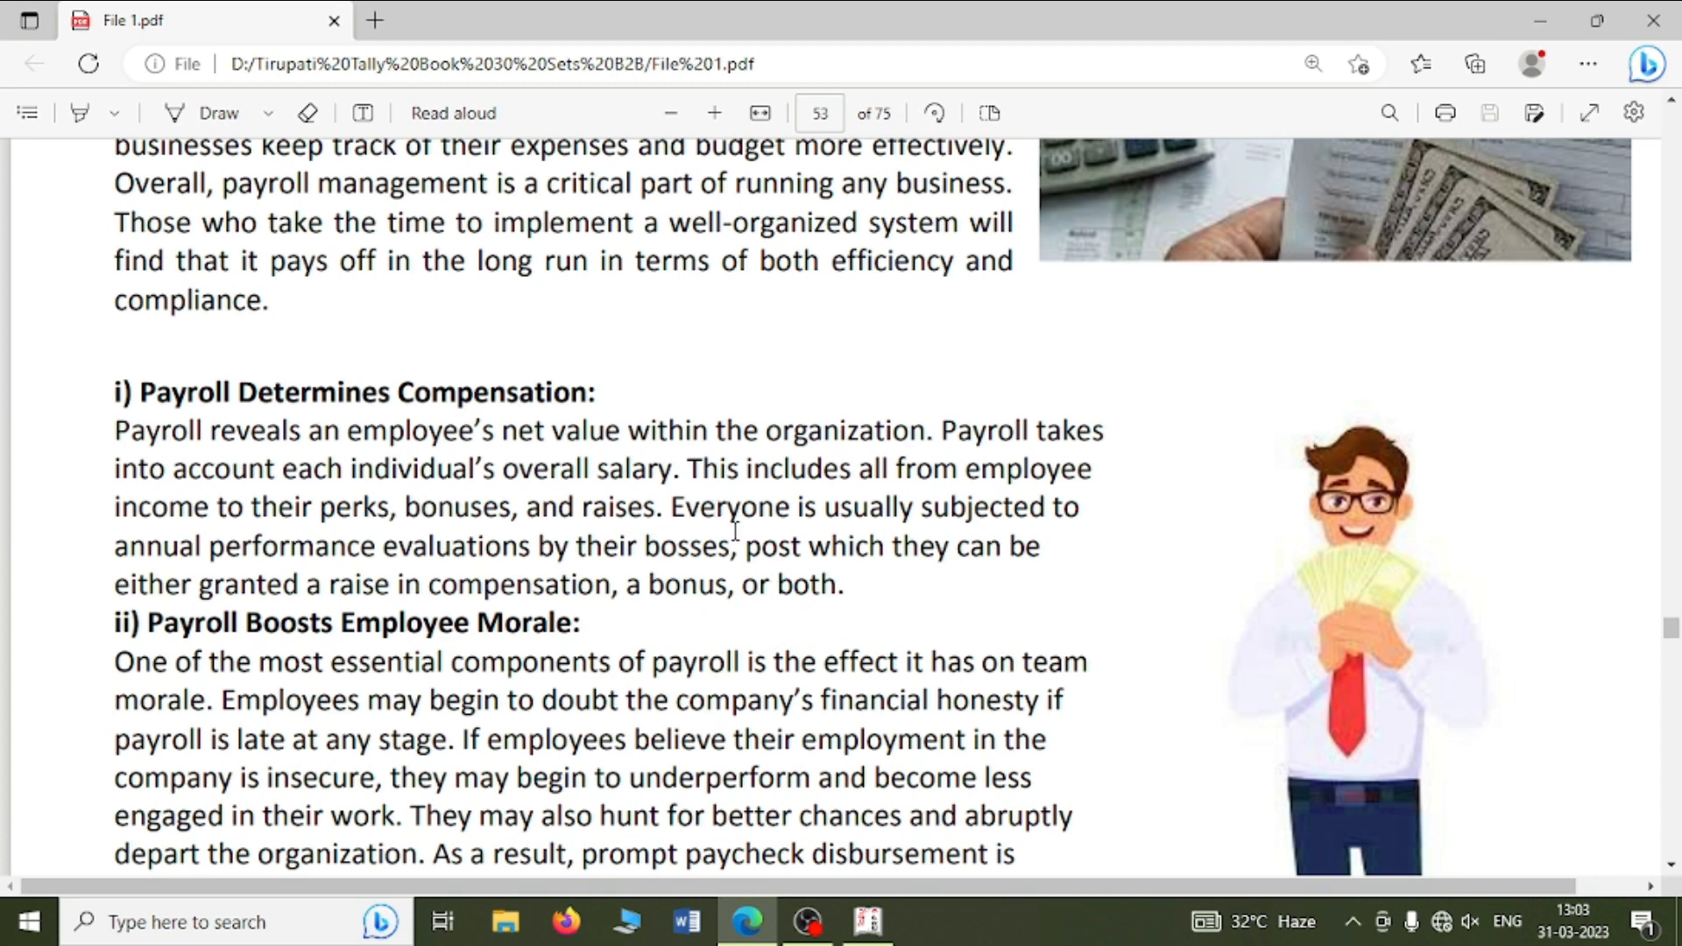
pyautogui.scroll(-3, 734, 528)
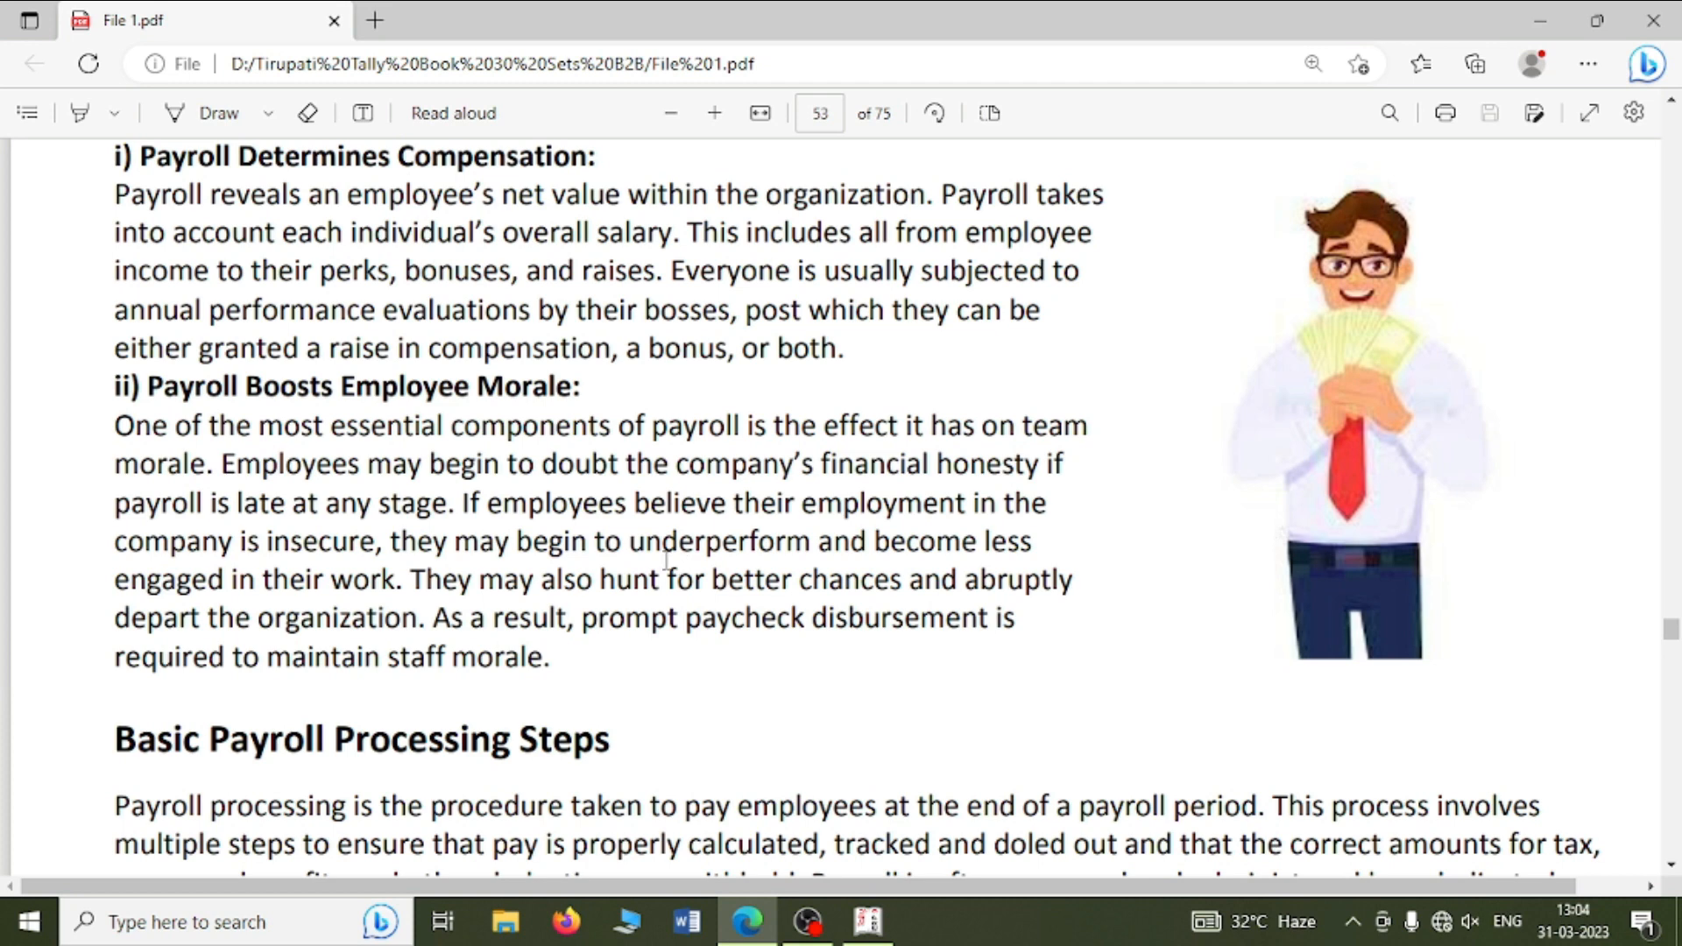
pyautogui.scroll(-4, 666, 565)
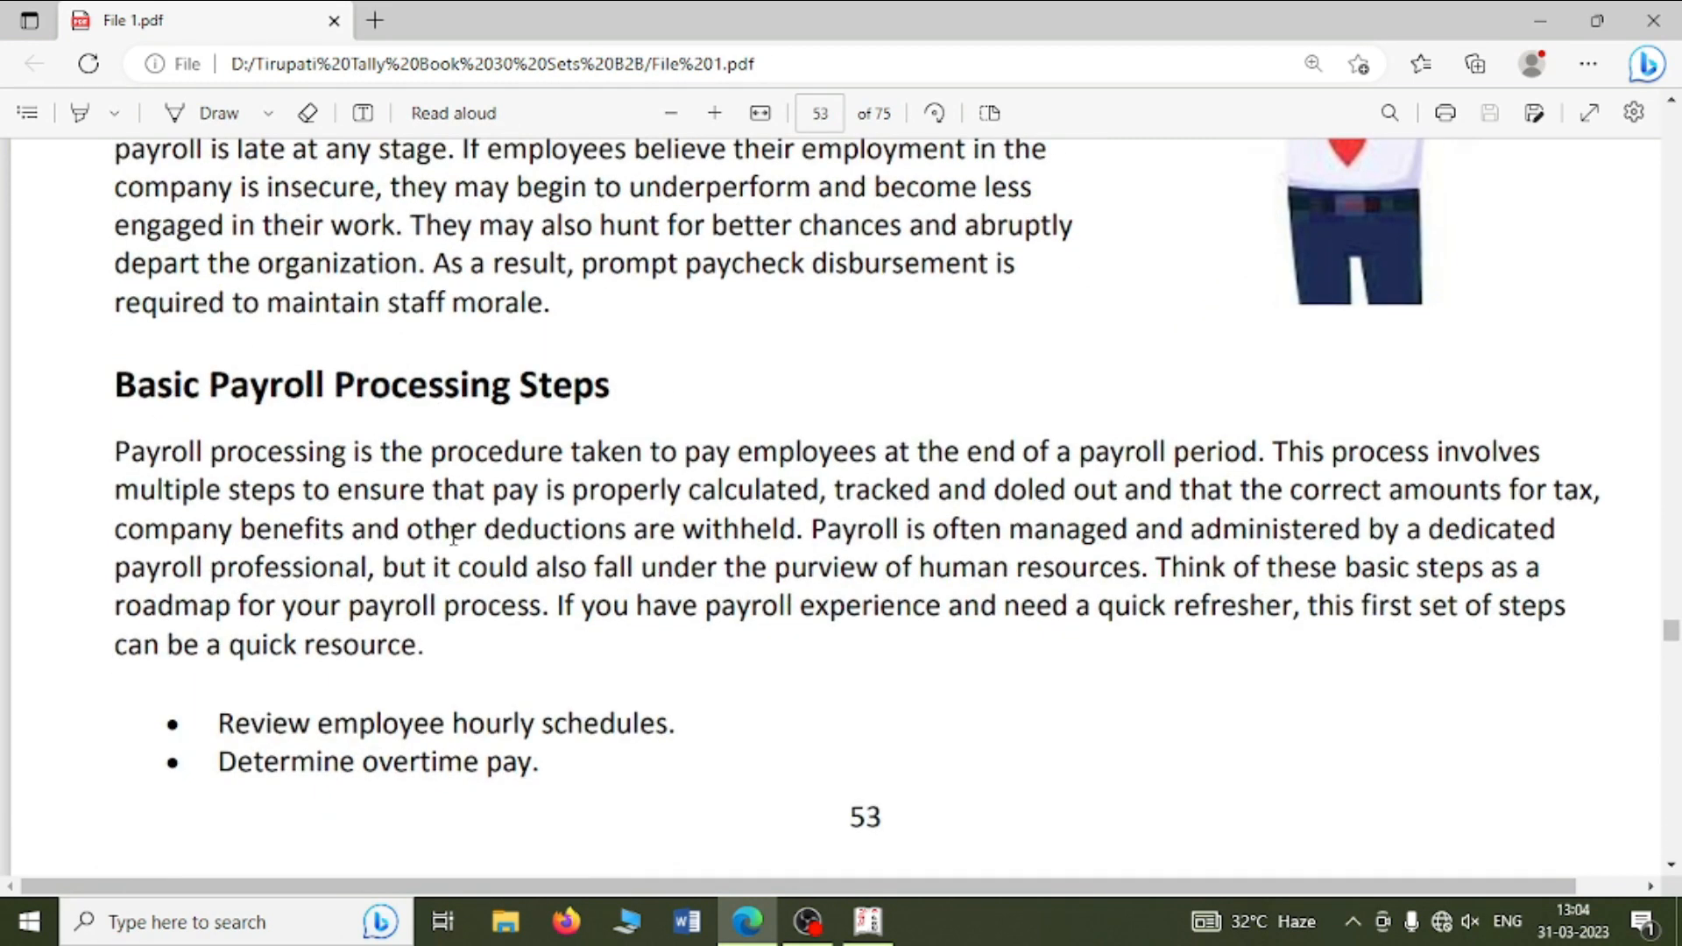
pyautogui.scroll(-1, 451, 545)
pyautogui.scroll(-5, 451, 545)
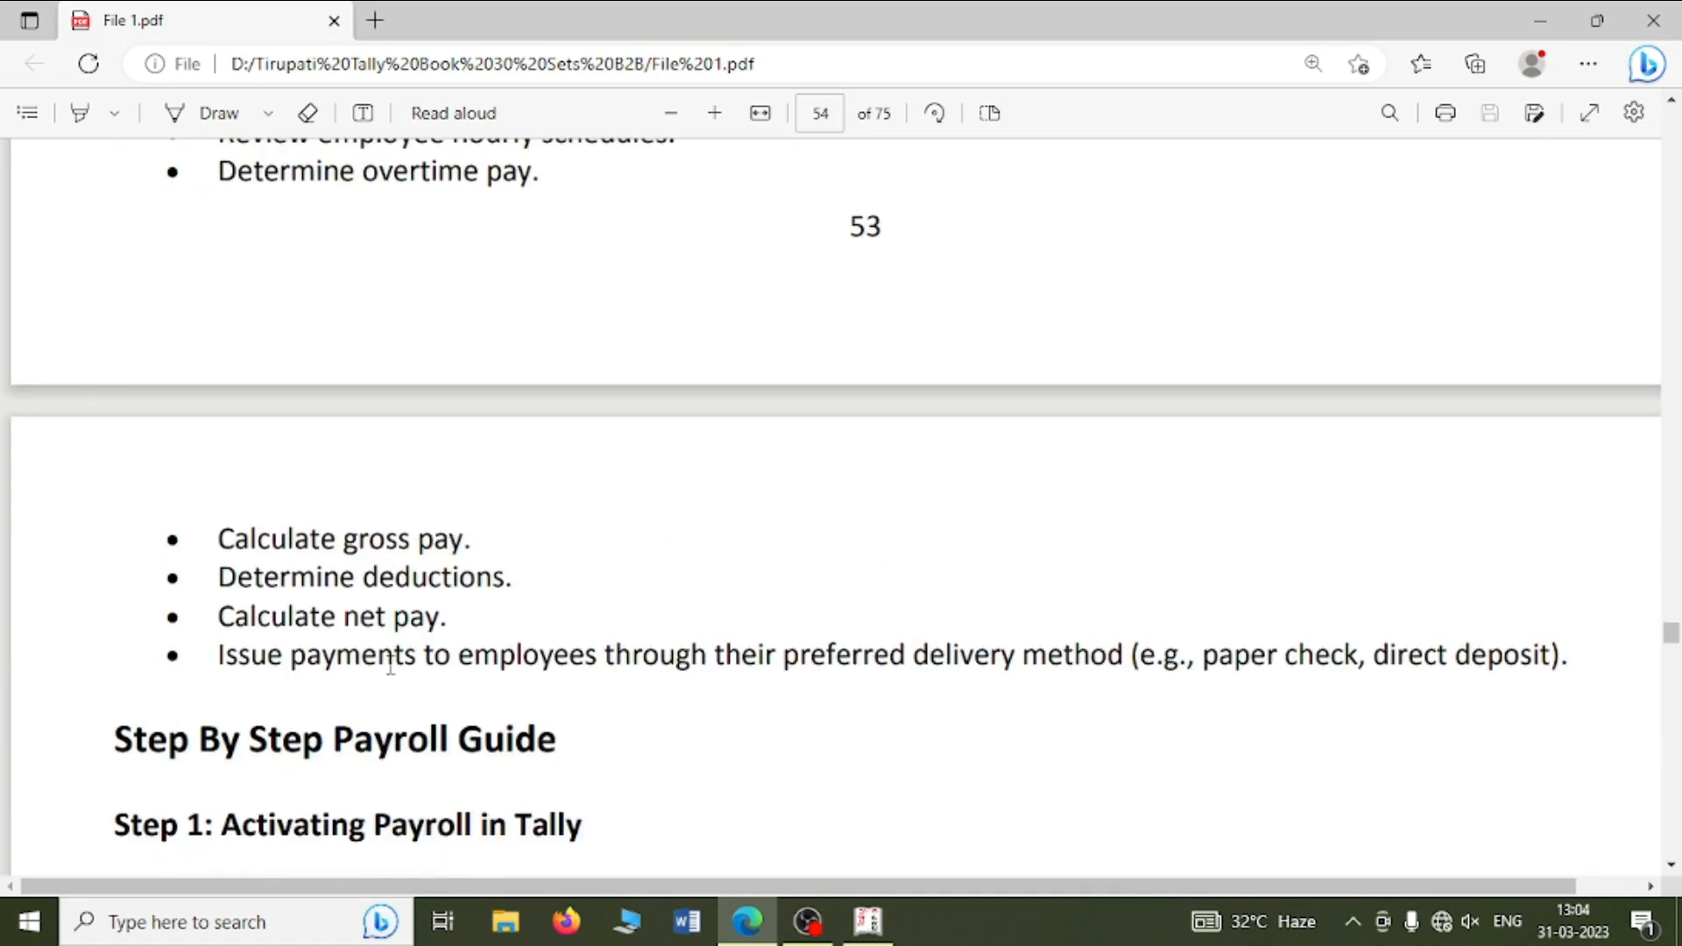
pyautogui.scroll(-4, 359, 508)
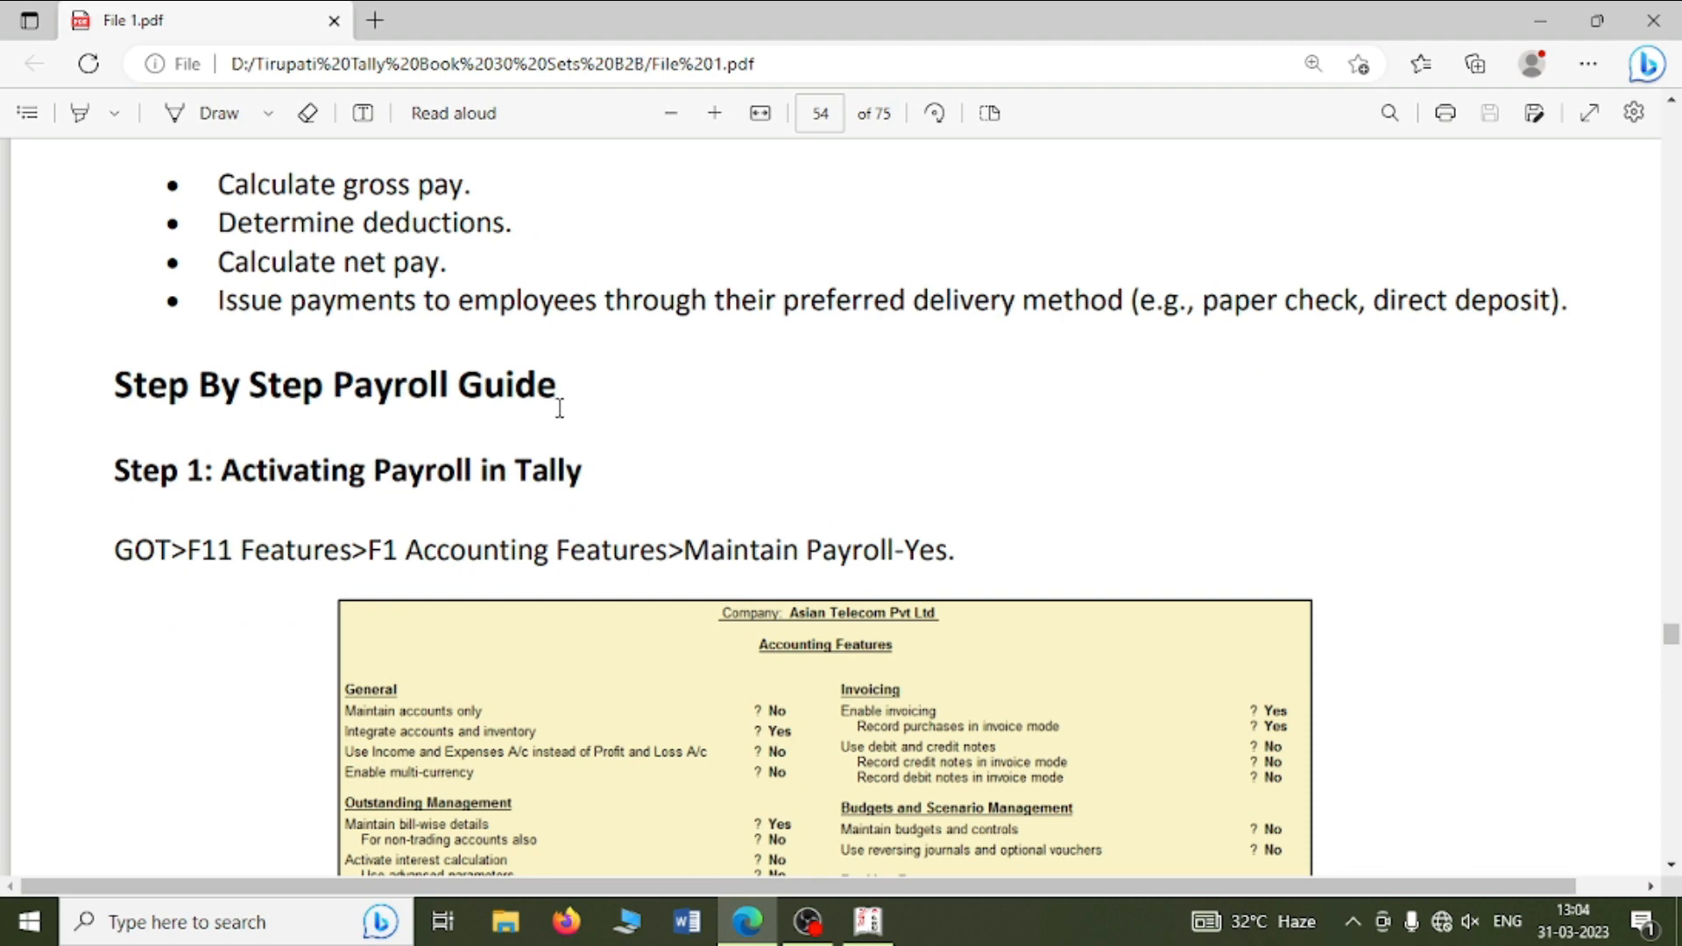
# - Switch to Tally.ERP 9 and open the Accounting Features of the Simran Payroll company
pyautogui.click(867, 919)
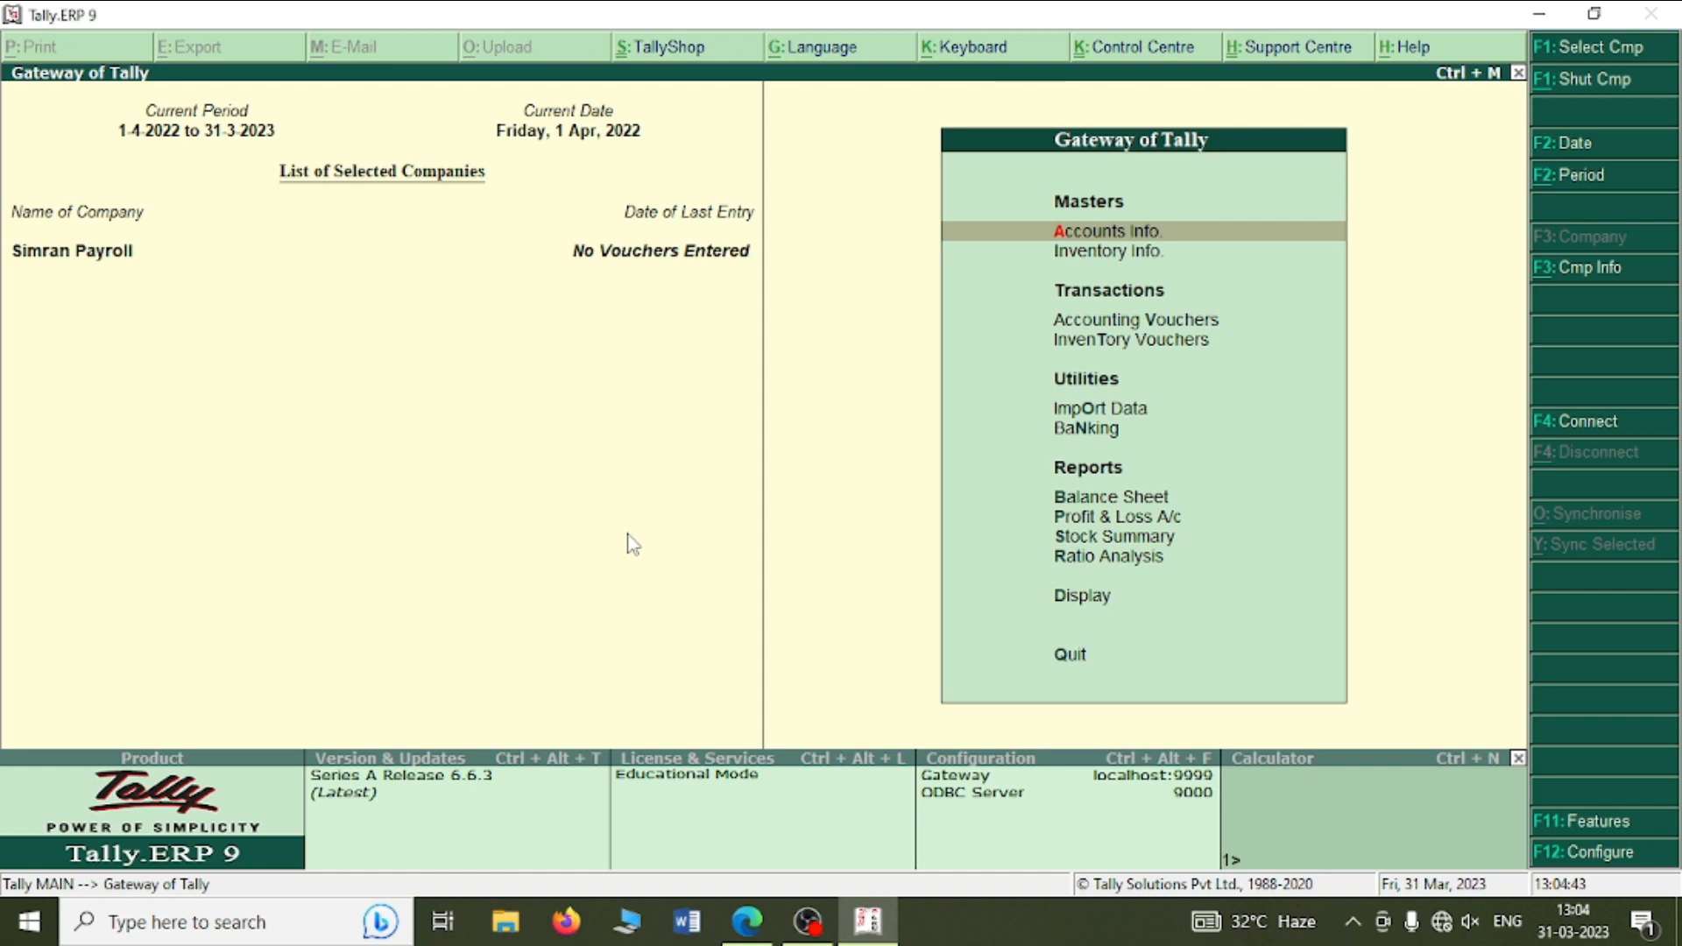
pyautogui.press('F11')
pyautogui.press('Down')
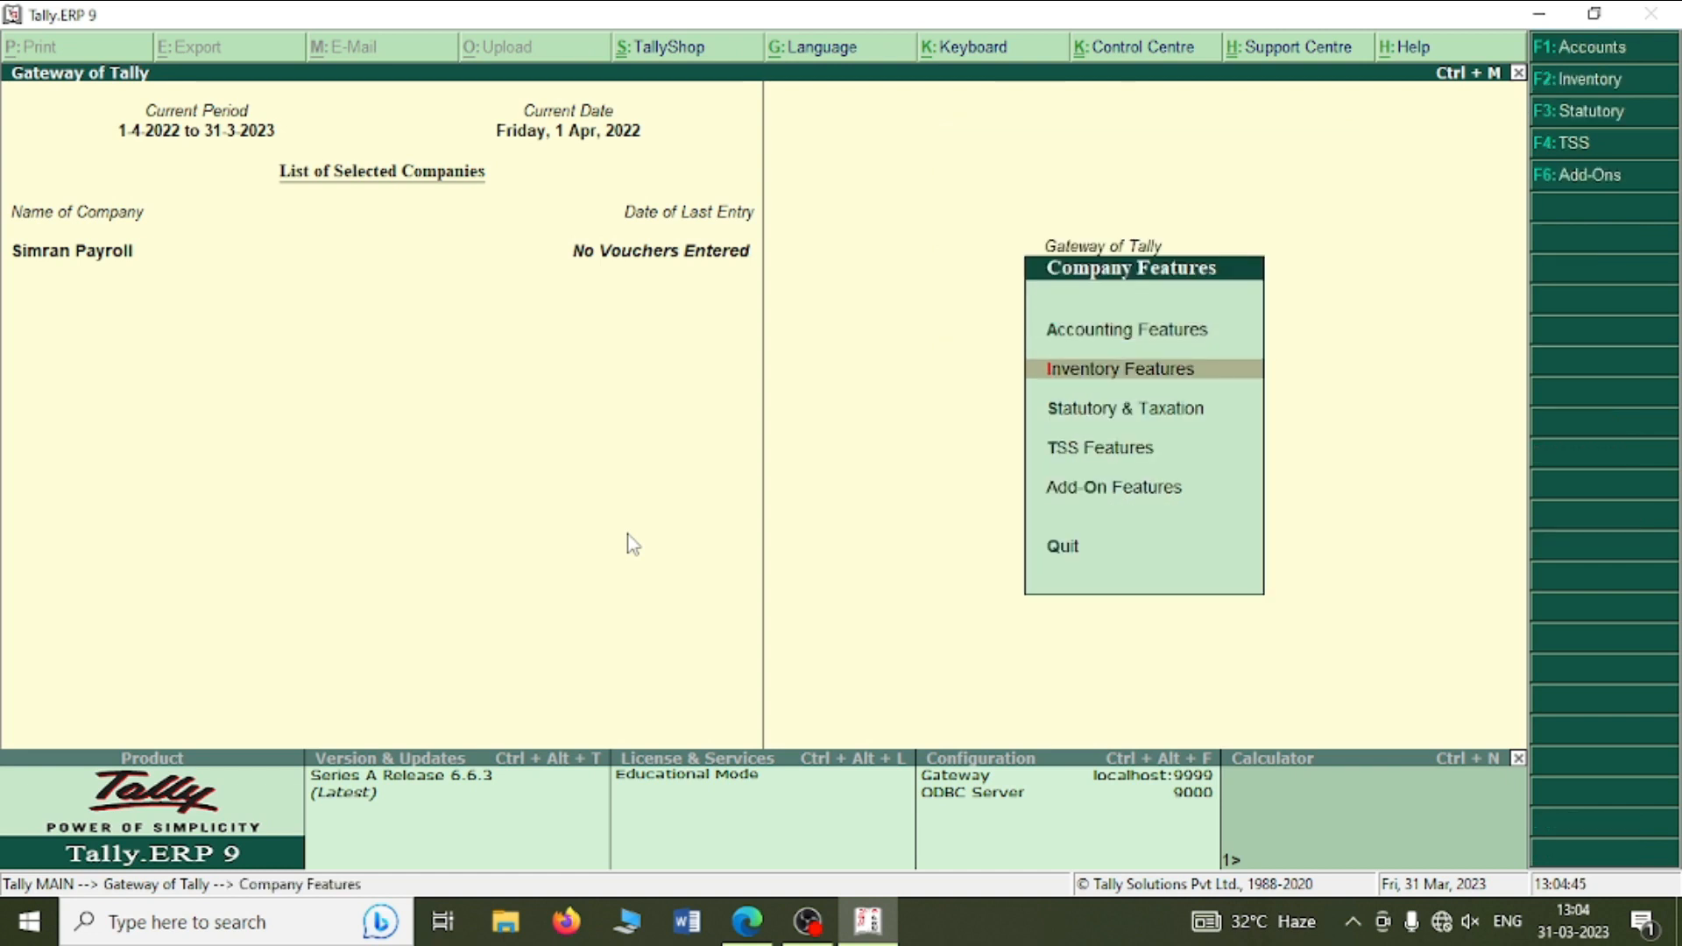
pyautogui.press('Up')
pyautogui.press('Down')
pyautogui.press('Up')
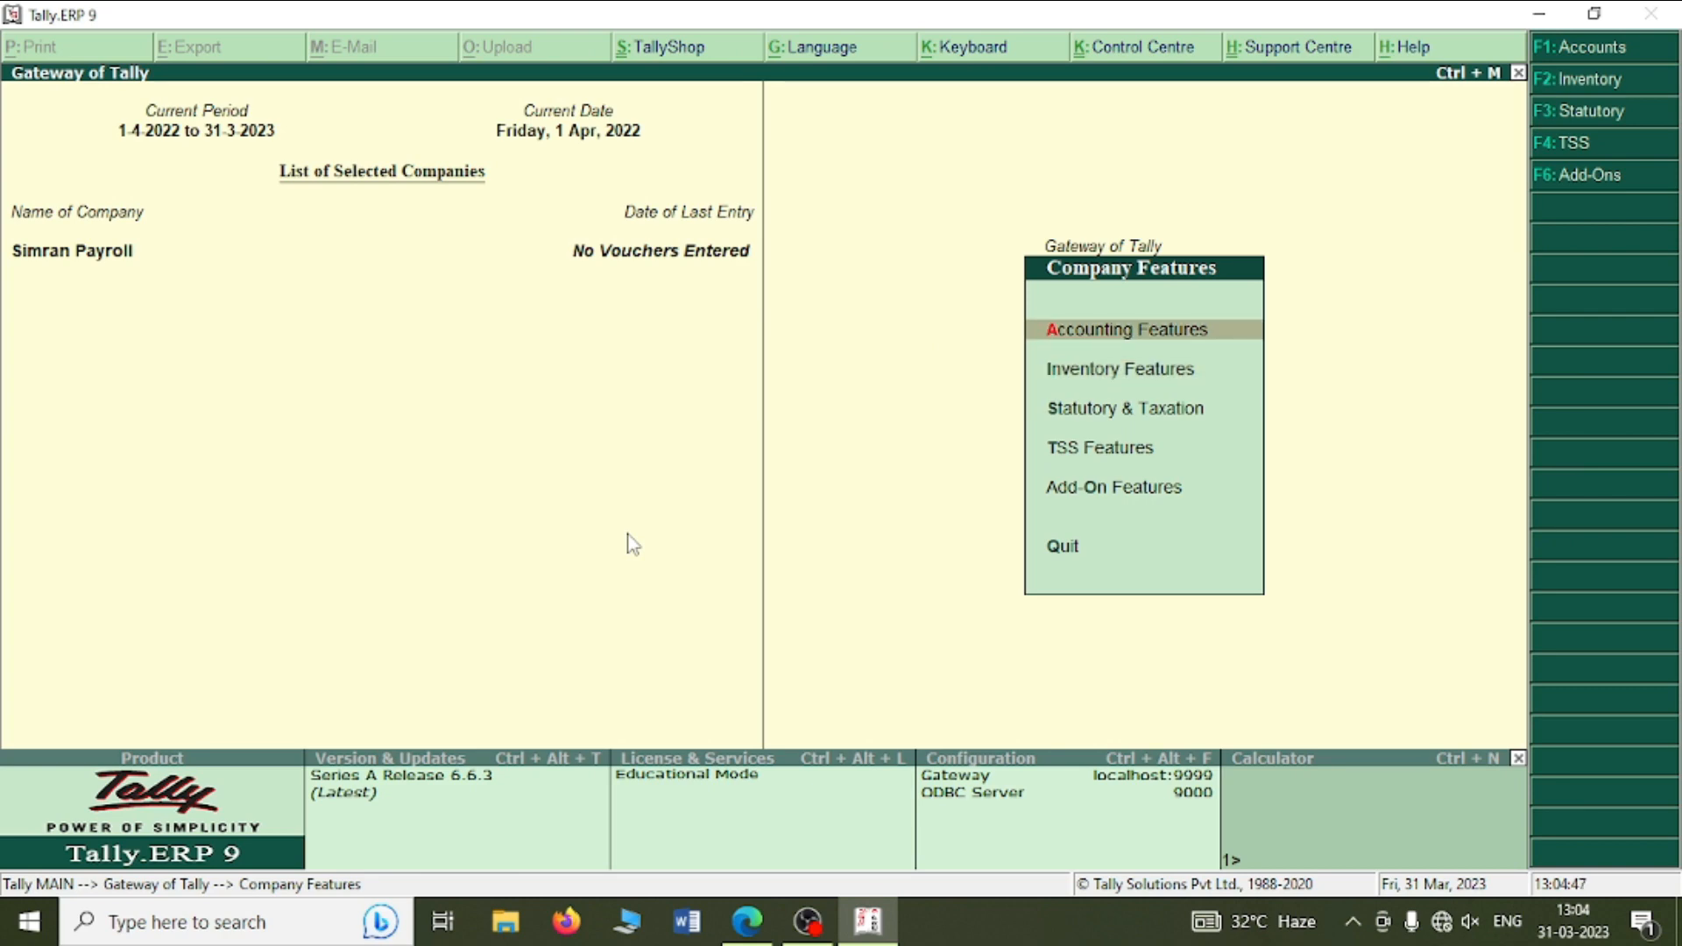
pyautogui.press('Return')
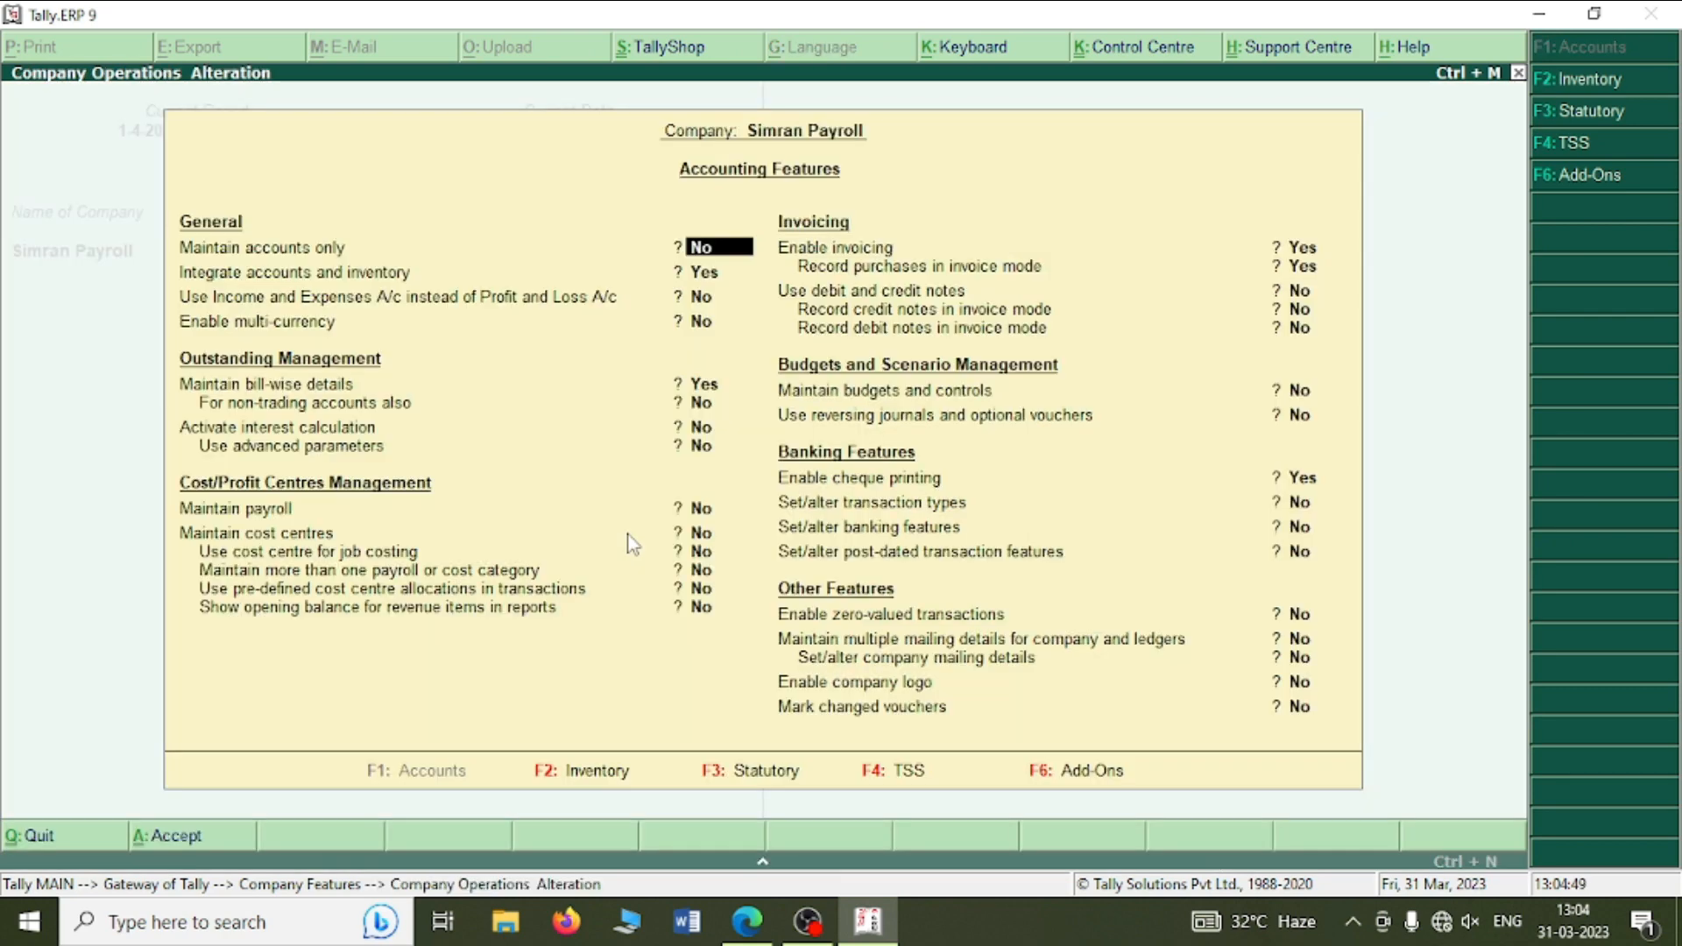
# - Set Maintain payroll to Yes in the accounting features and save the settings
pyautogui.press('Return')
pyautogui.press('Return')
pyautogui.press('Return')
pyautogui.press('Return')
pyautogui.press('Return')
pyautogui.press('Return')
pyautogui.press('Return')
pyautogui.write('yes')
pyautogui.press('Return')
pyautogui.press('Return')
pyautogui.press('Return')
pyautogui.press('Return')
pyautogui.press('Return')
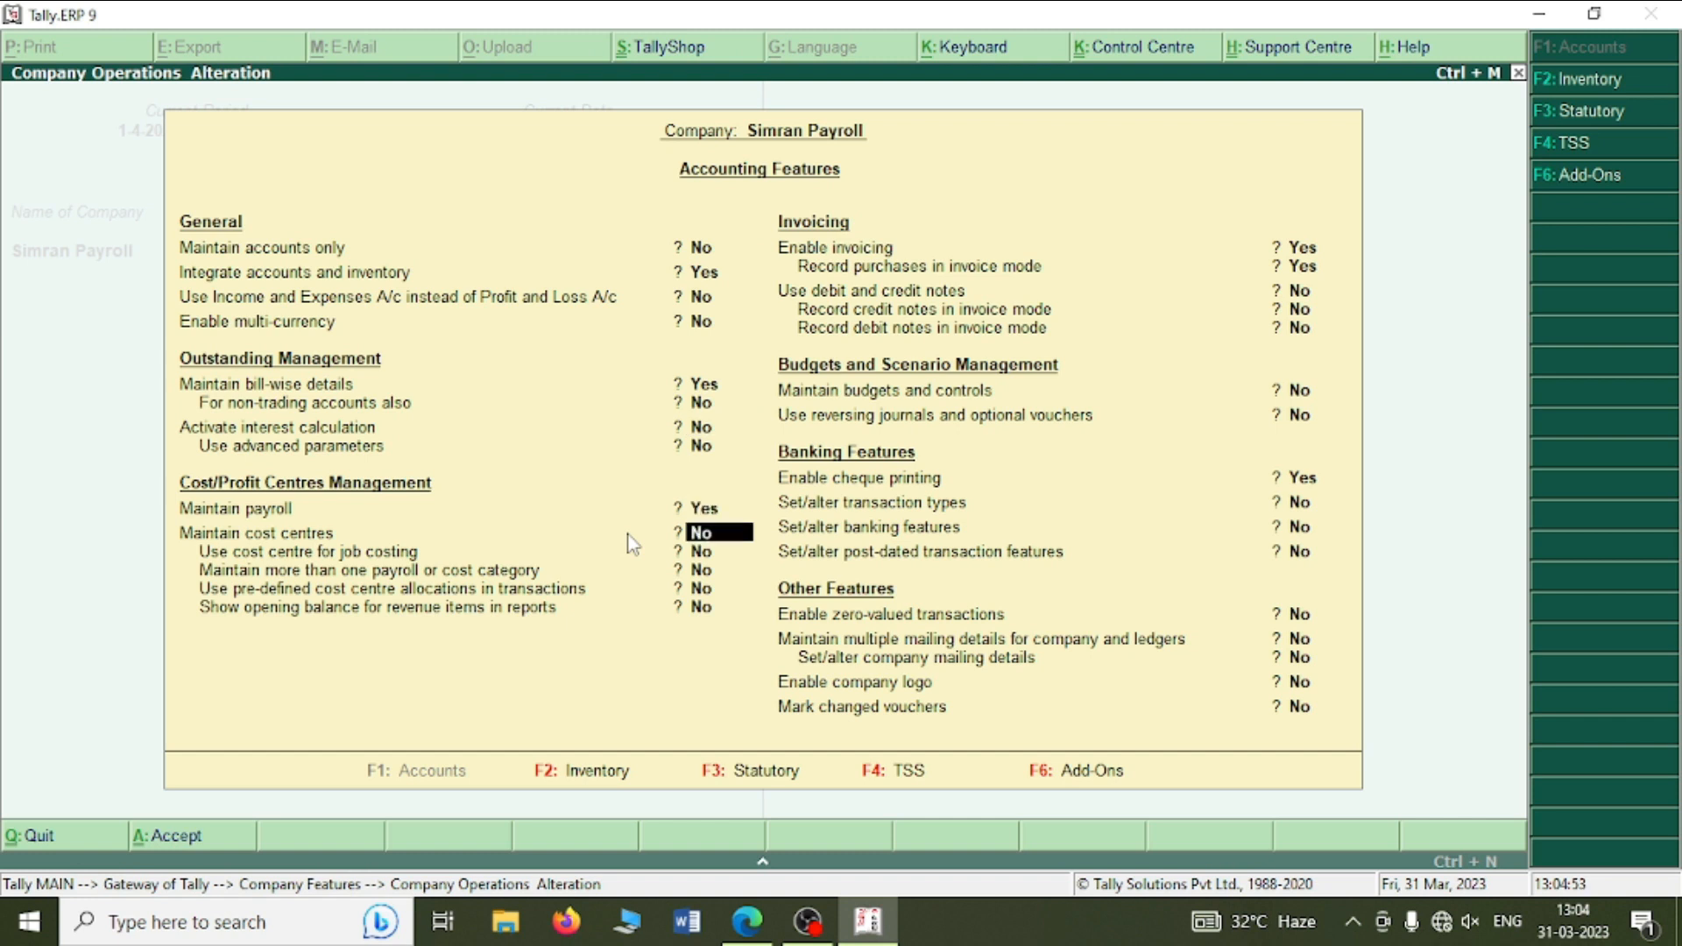
pyautogui.hotkey('ctrl', 'a')
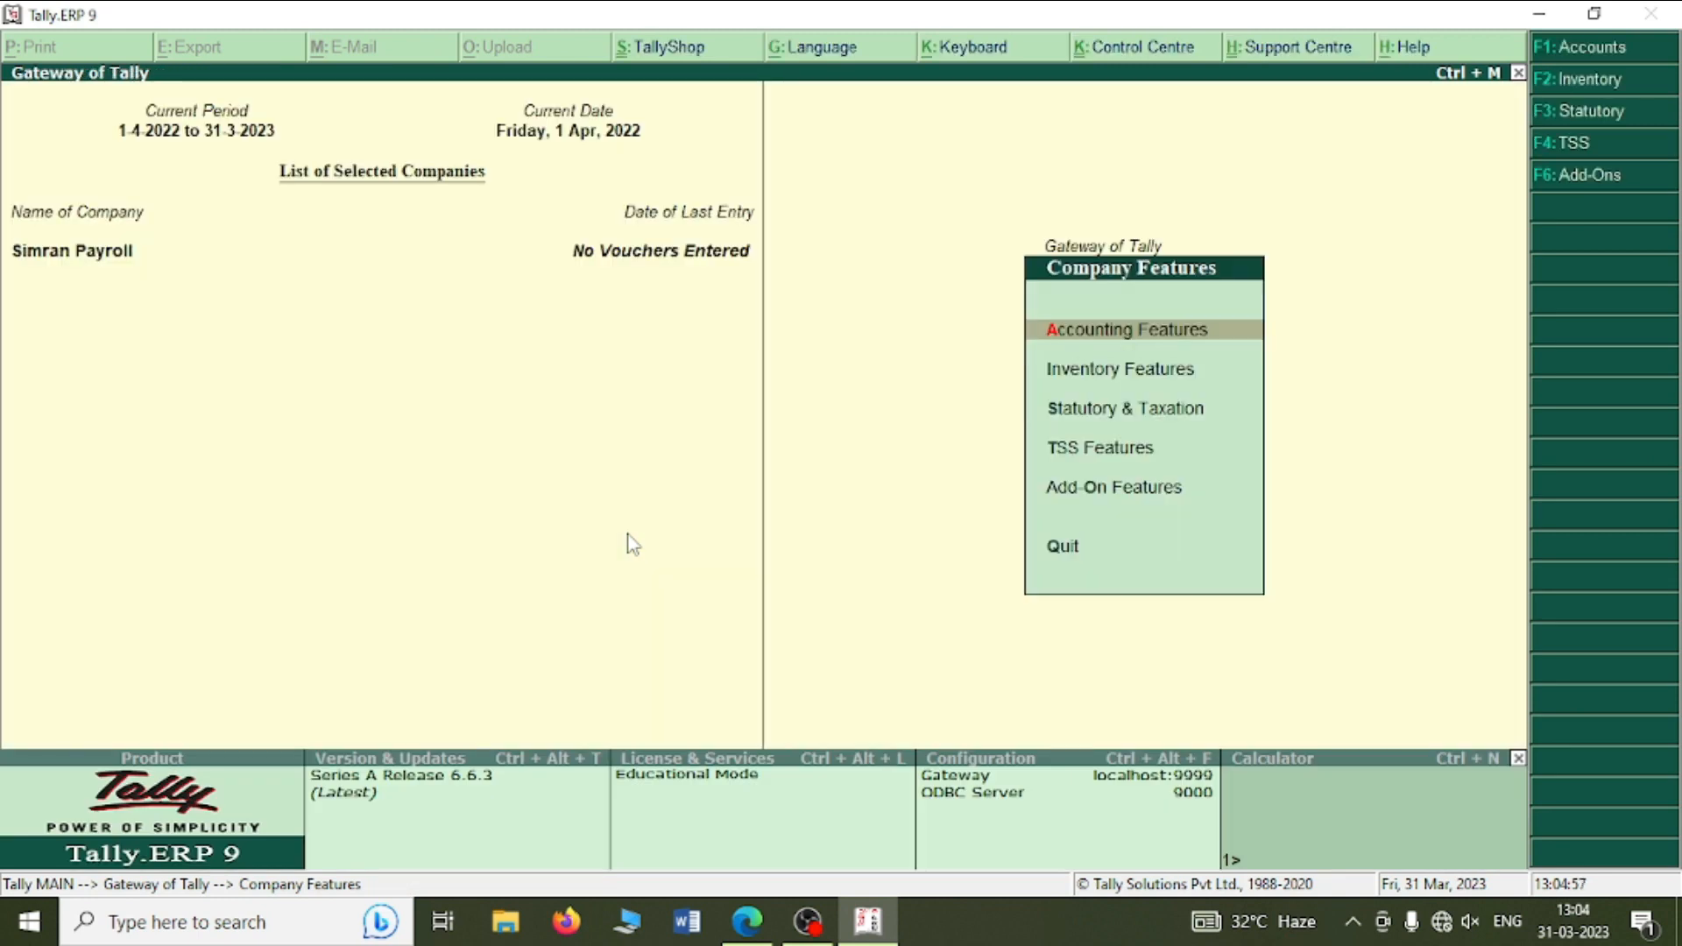
# - Return to the Gateway of Tally and open Payroll Info
pyautogui.press('Escape')
pyautogui.press('Down')
pyautogui.press('Down')
pyautogui.press('Down')
pyautogui.press('Down')
pyautogui.press('Down')
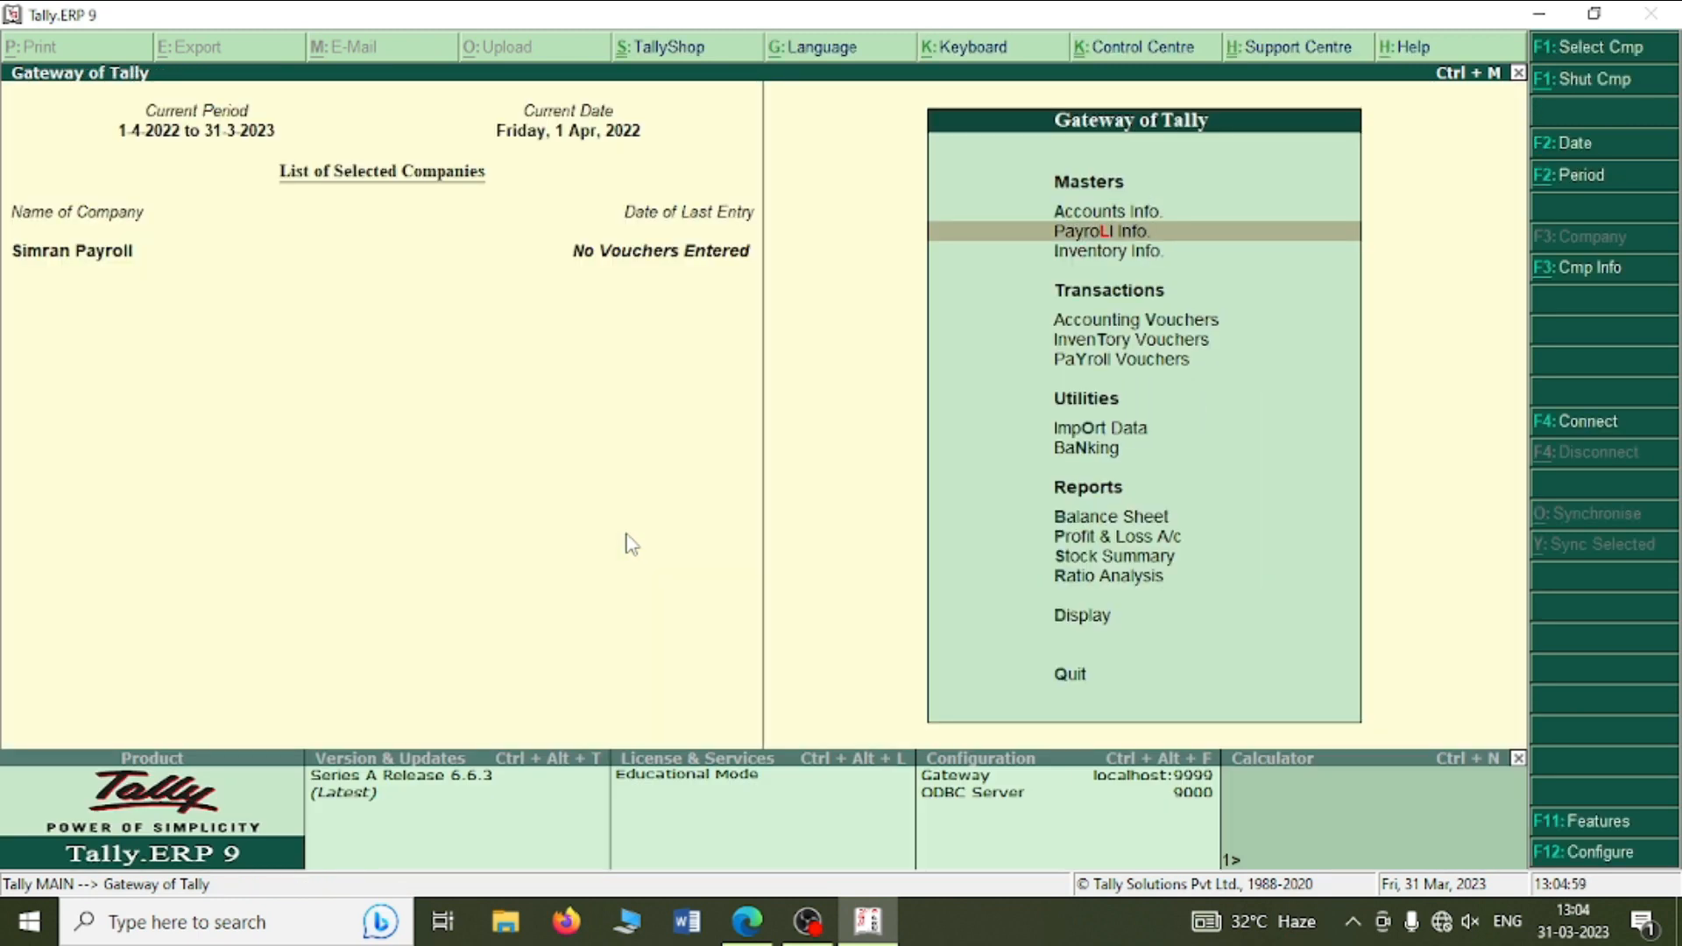
pyautogui.press('Up')
pyautogui.press('Up')
pyautogui.press('Up')
pyautogui.press('Up')
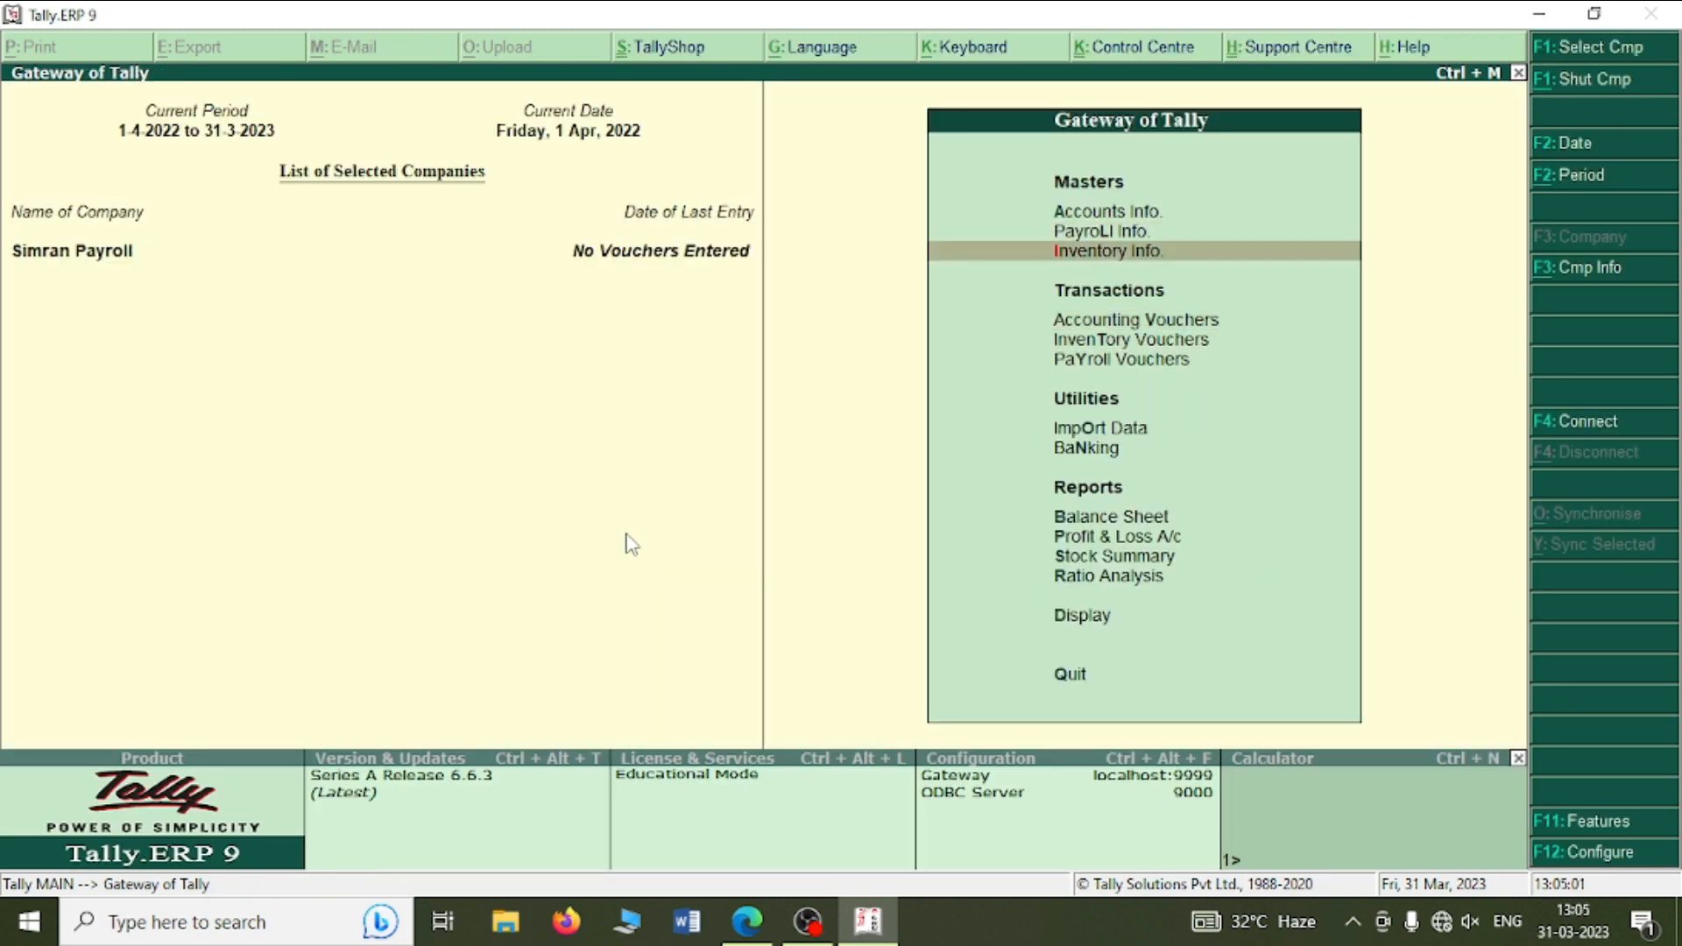
pyautogui.press('Return')
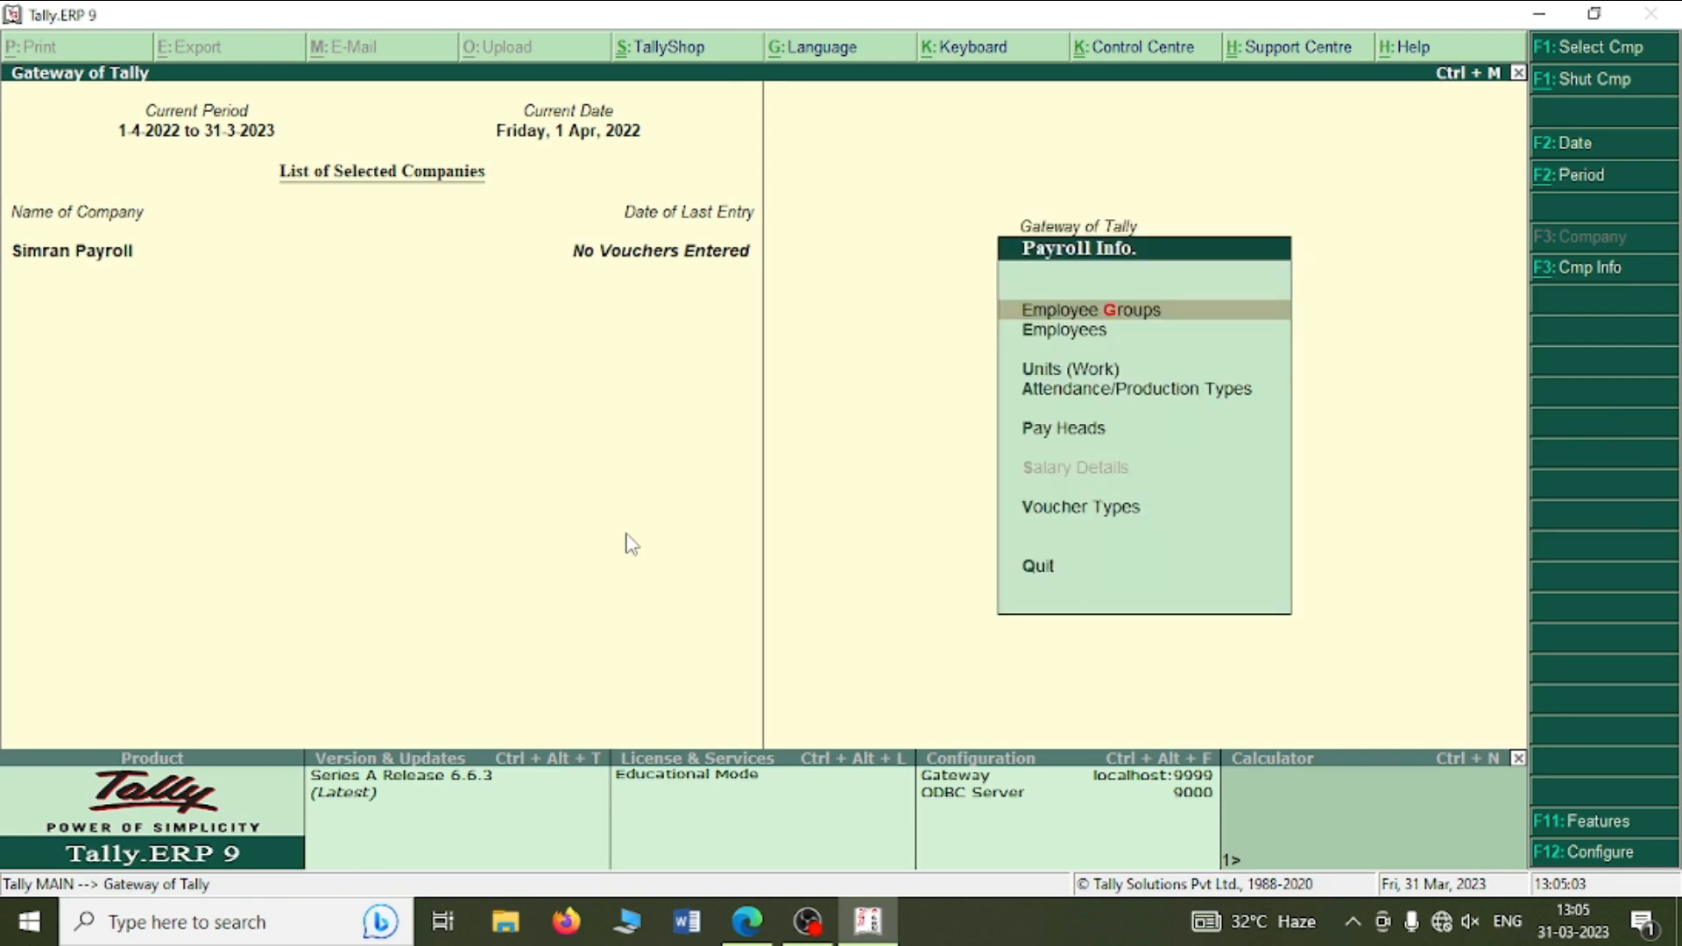
# - Consult Step 2 on creating simple and compound units in the PDF guide in Edge, and return to Tally.ERP 9
pyautogui.hotkey('alt', 'Tab')
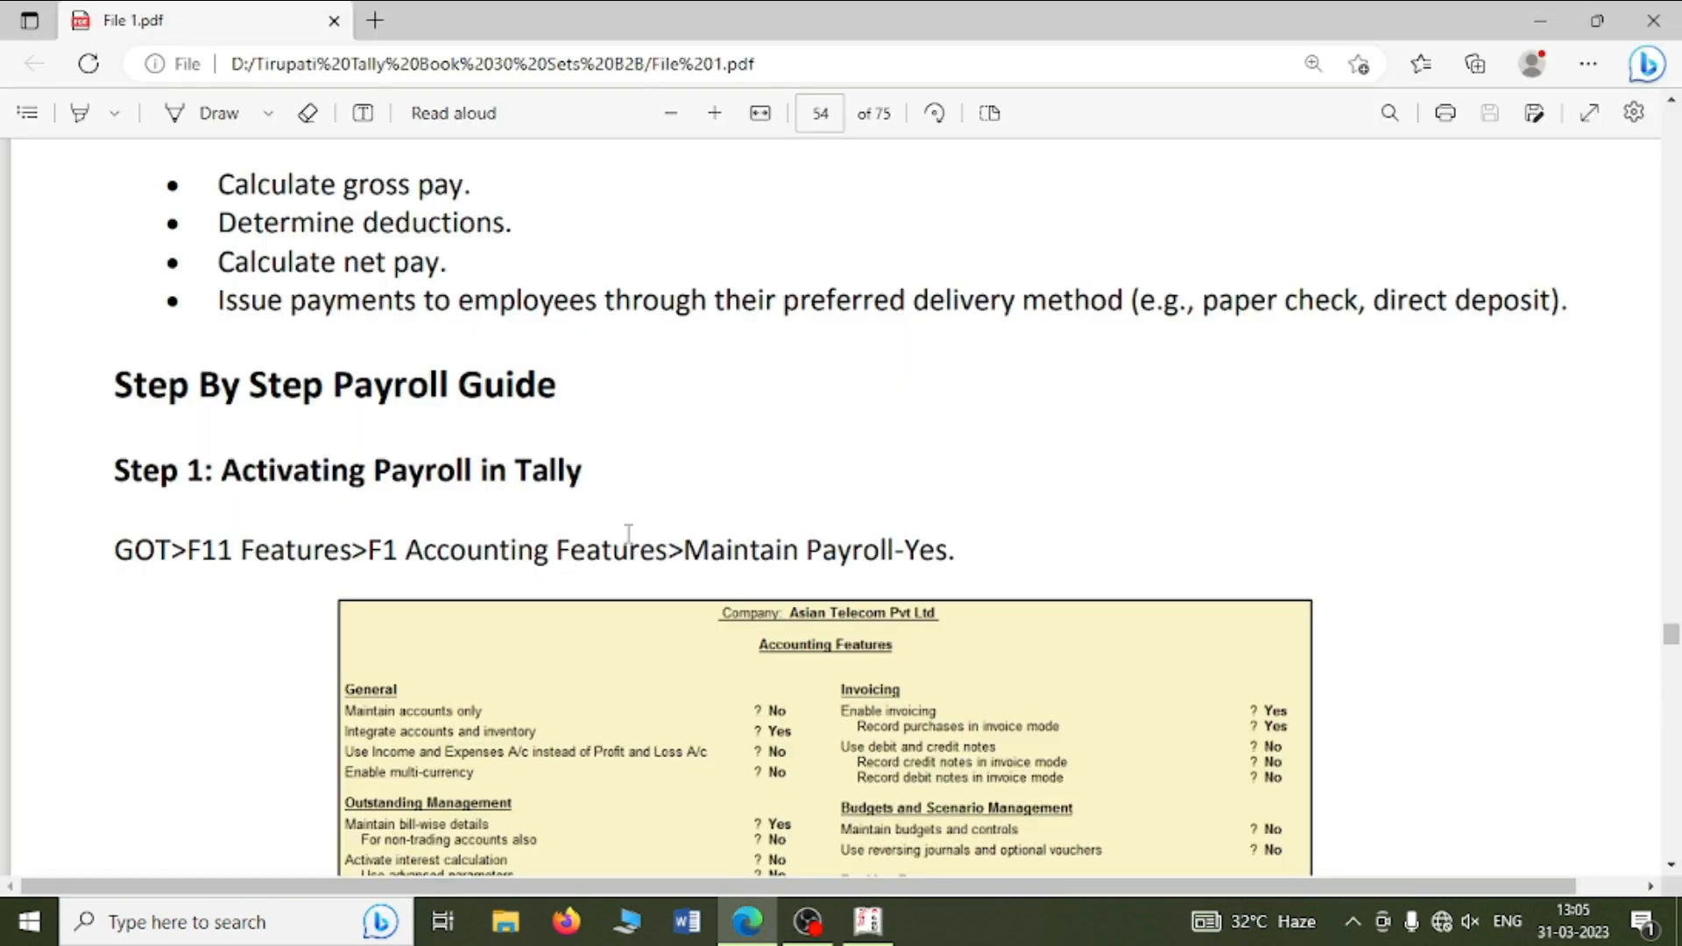
pyautogui.scroll(-10, 628, 534)
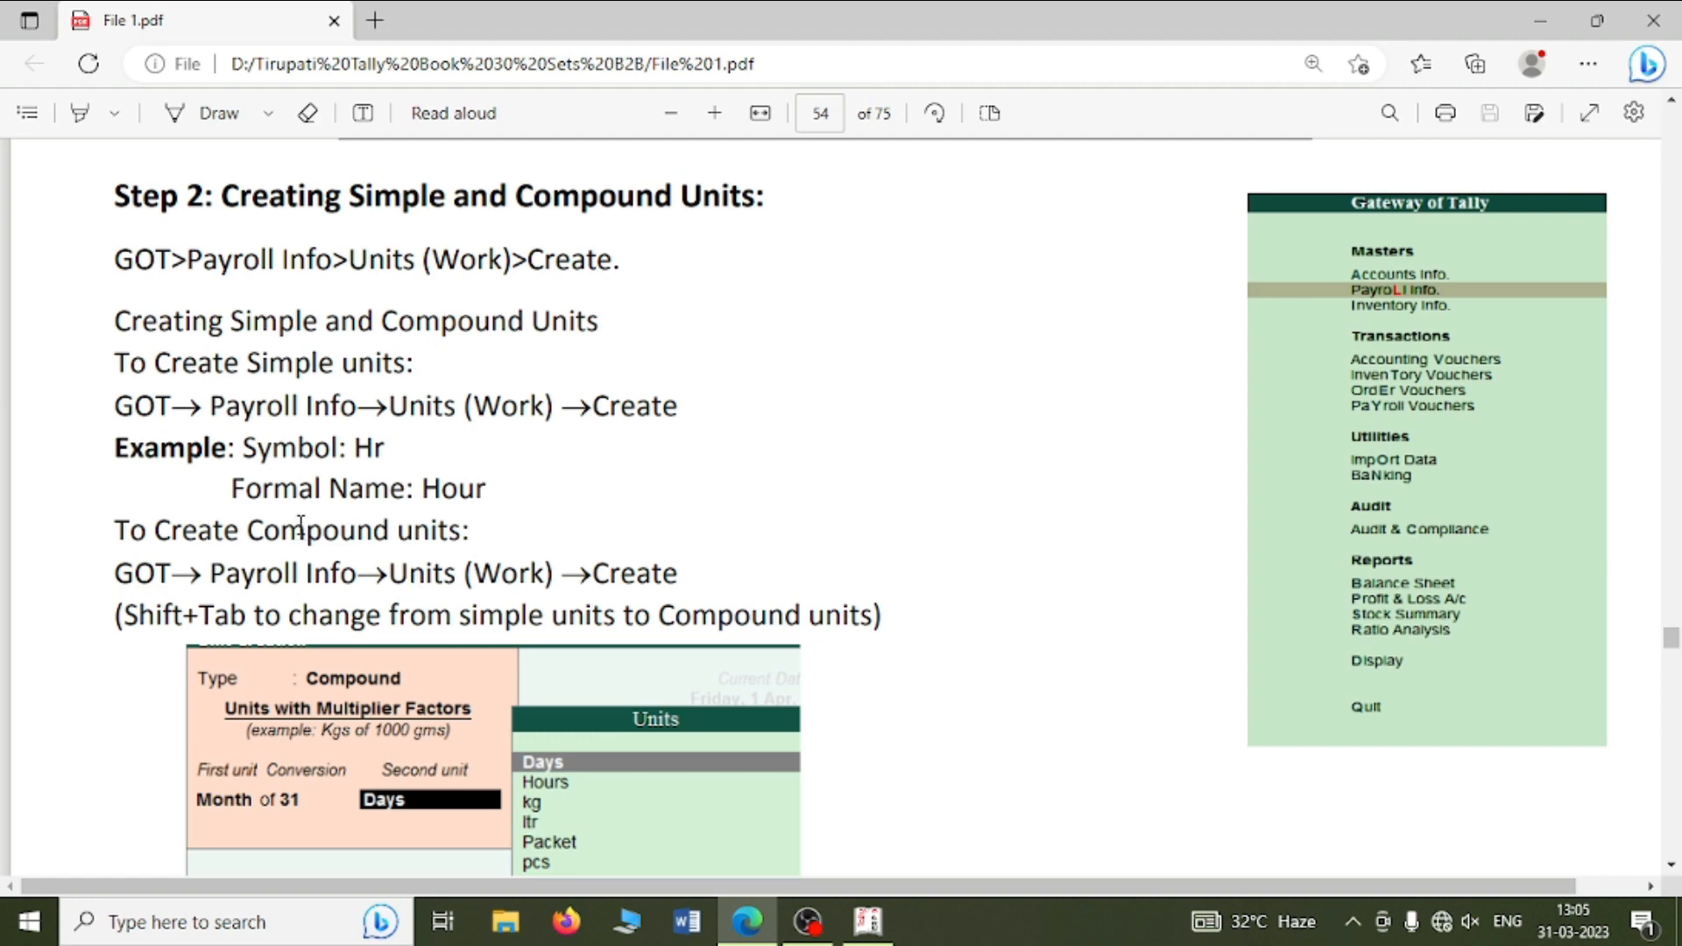
pyautogui.hotkey('alt', 'Tab')
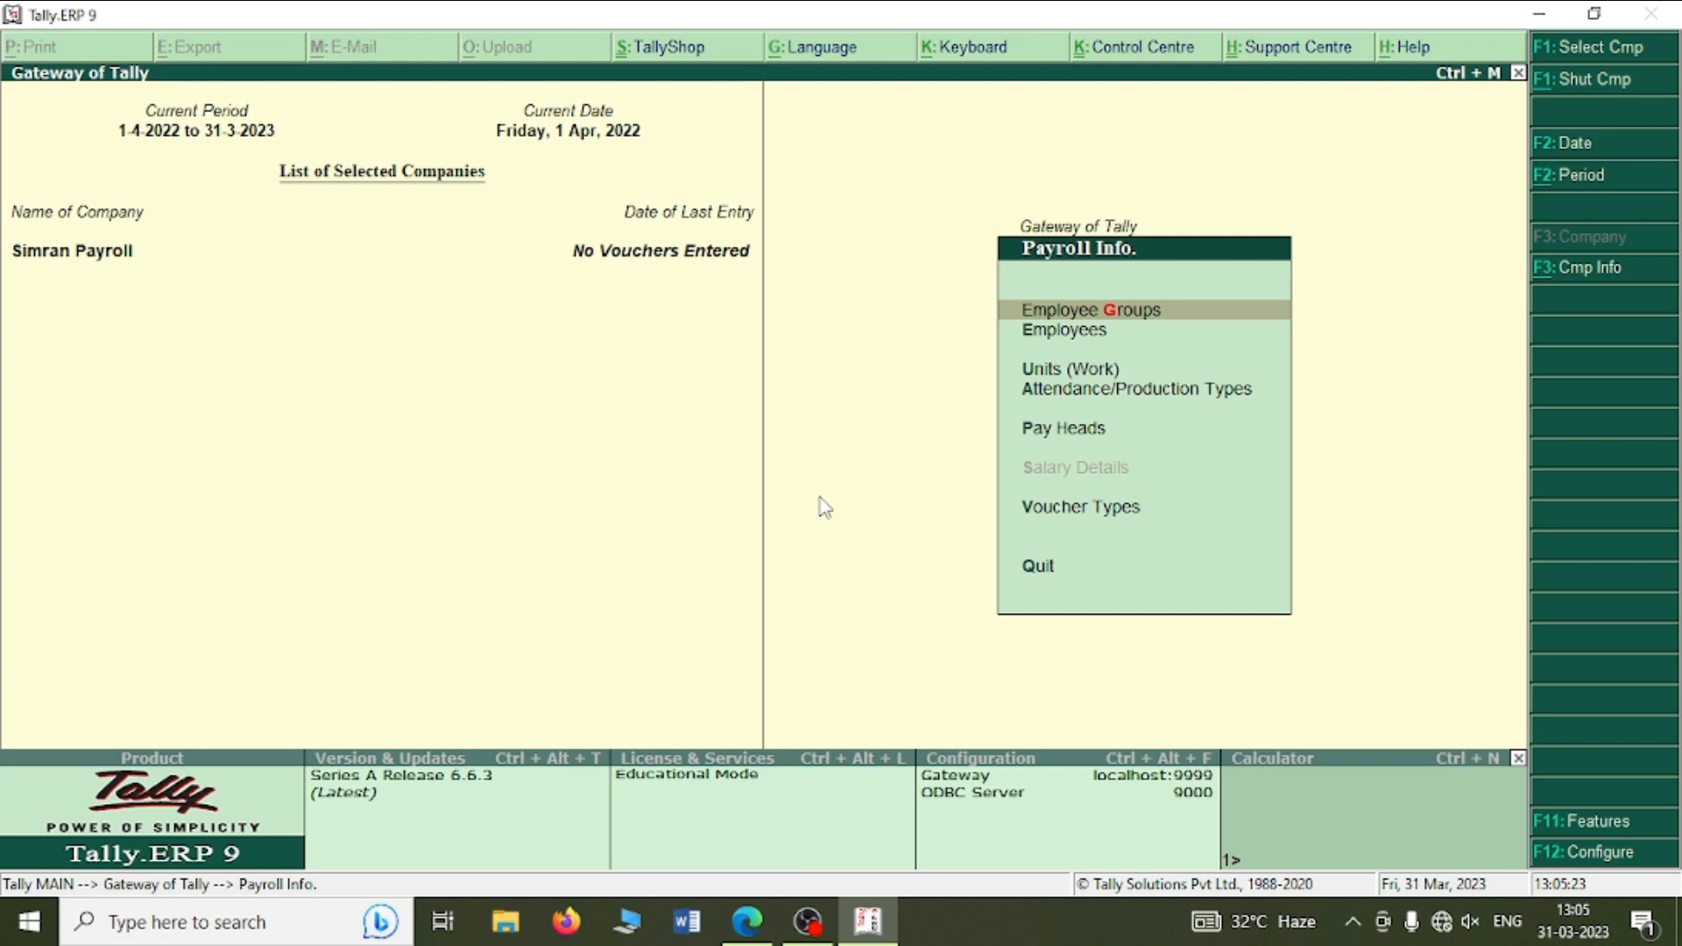
# - Open the creation form for a new work unit under Payroll Info
pyautogui.press('Escape')
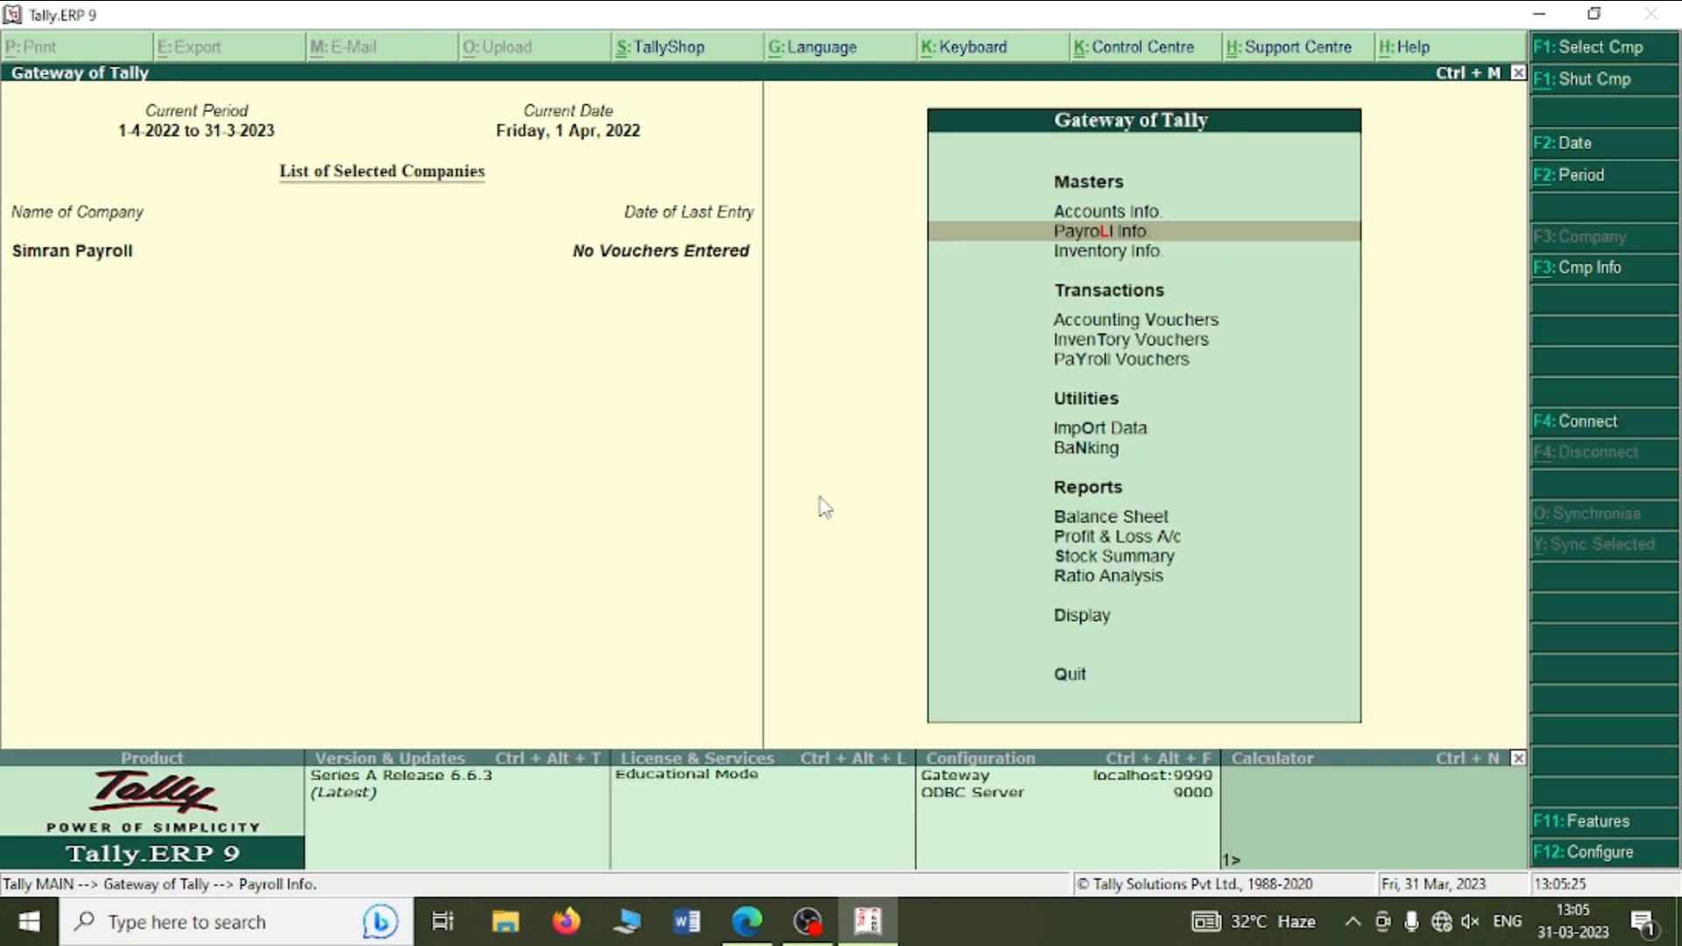
pyautogui.press('Return')
pyautogui.press('Down')
pyautogui.press('Down')
pyautogui.press('Down')
pyautogui.press('Up')
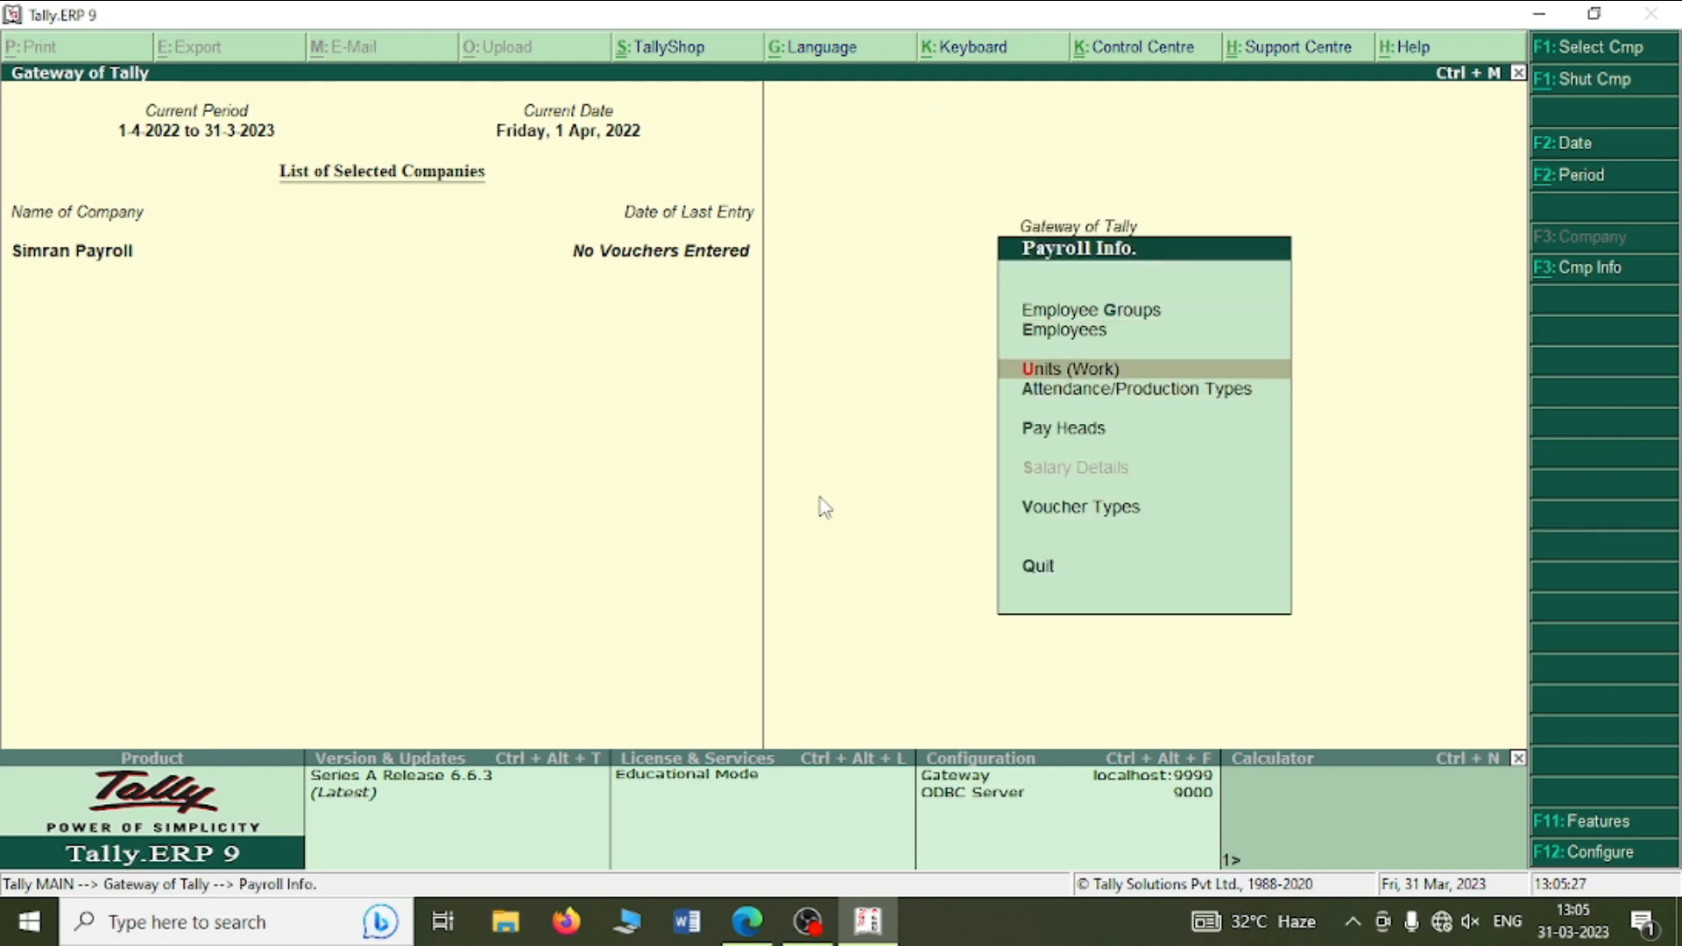
pyautogui.press('Return')
pyautogui.press('Return')
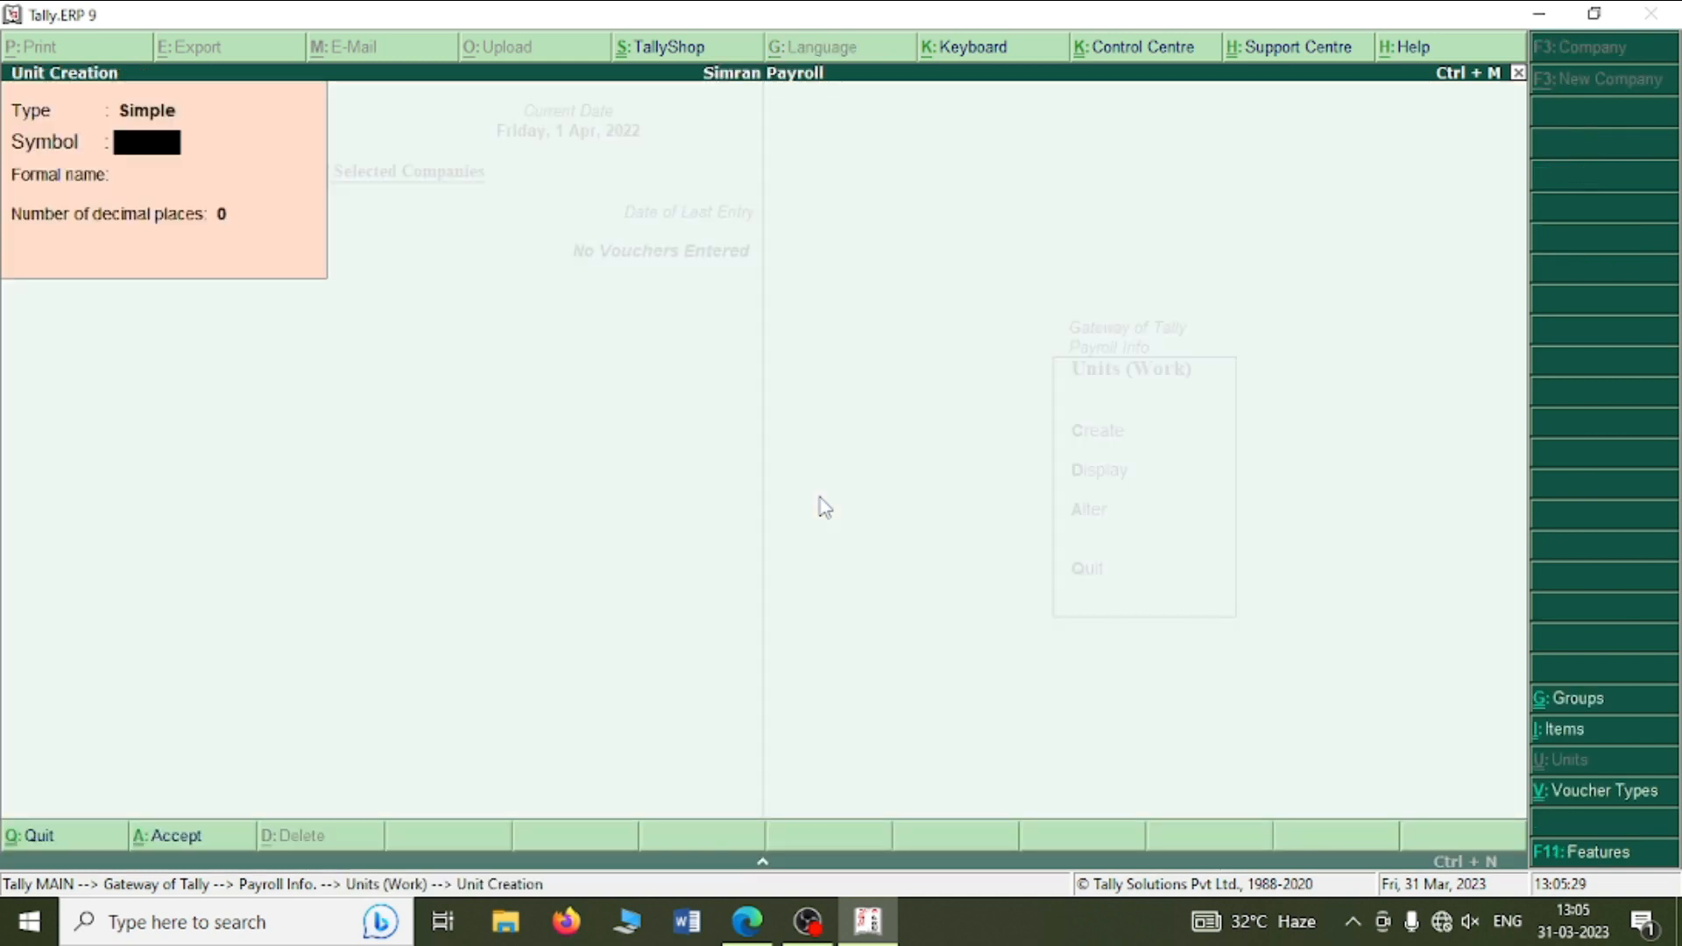
# - Create a simple unit with the symbol Days and save it
pyautogui.press('BackSpace')
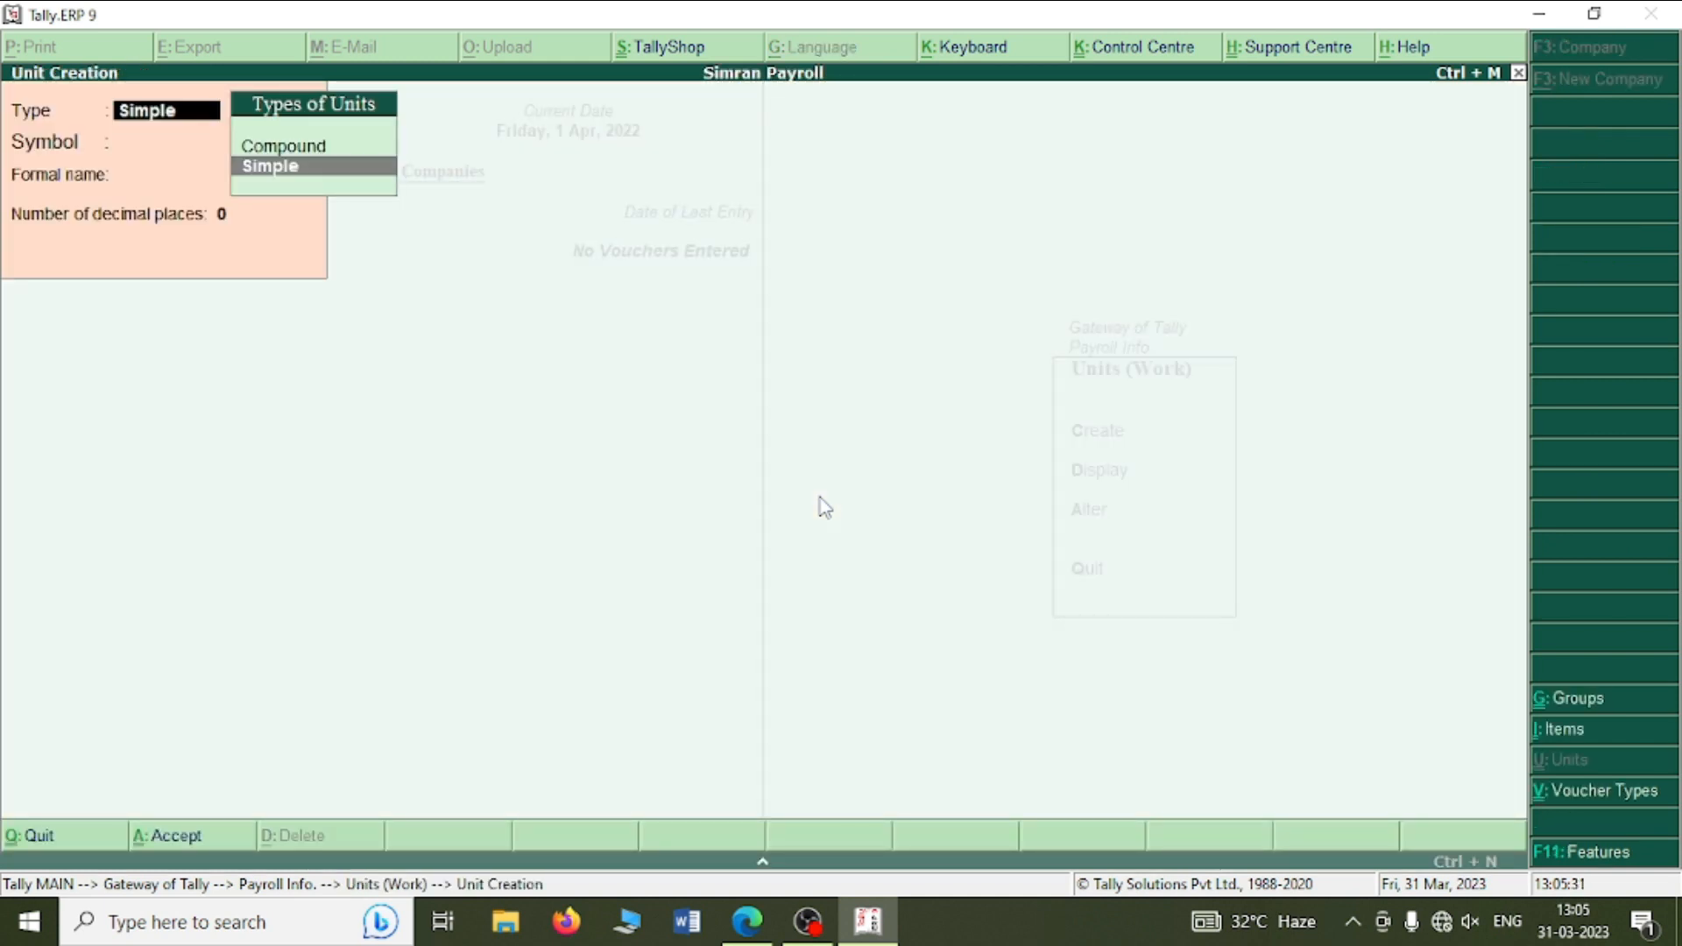
pyautogui.press('Return')
pyautogui.write('Days')
pyautogui.press('Return')
pyautogui.press('Return')
pyautogui.press('Return')
pyautogui.press('Return')
# - Create a simple unit with the symbol Hours and save it
pyautogui.write('Hours')
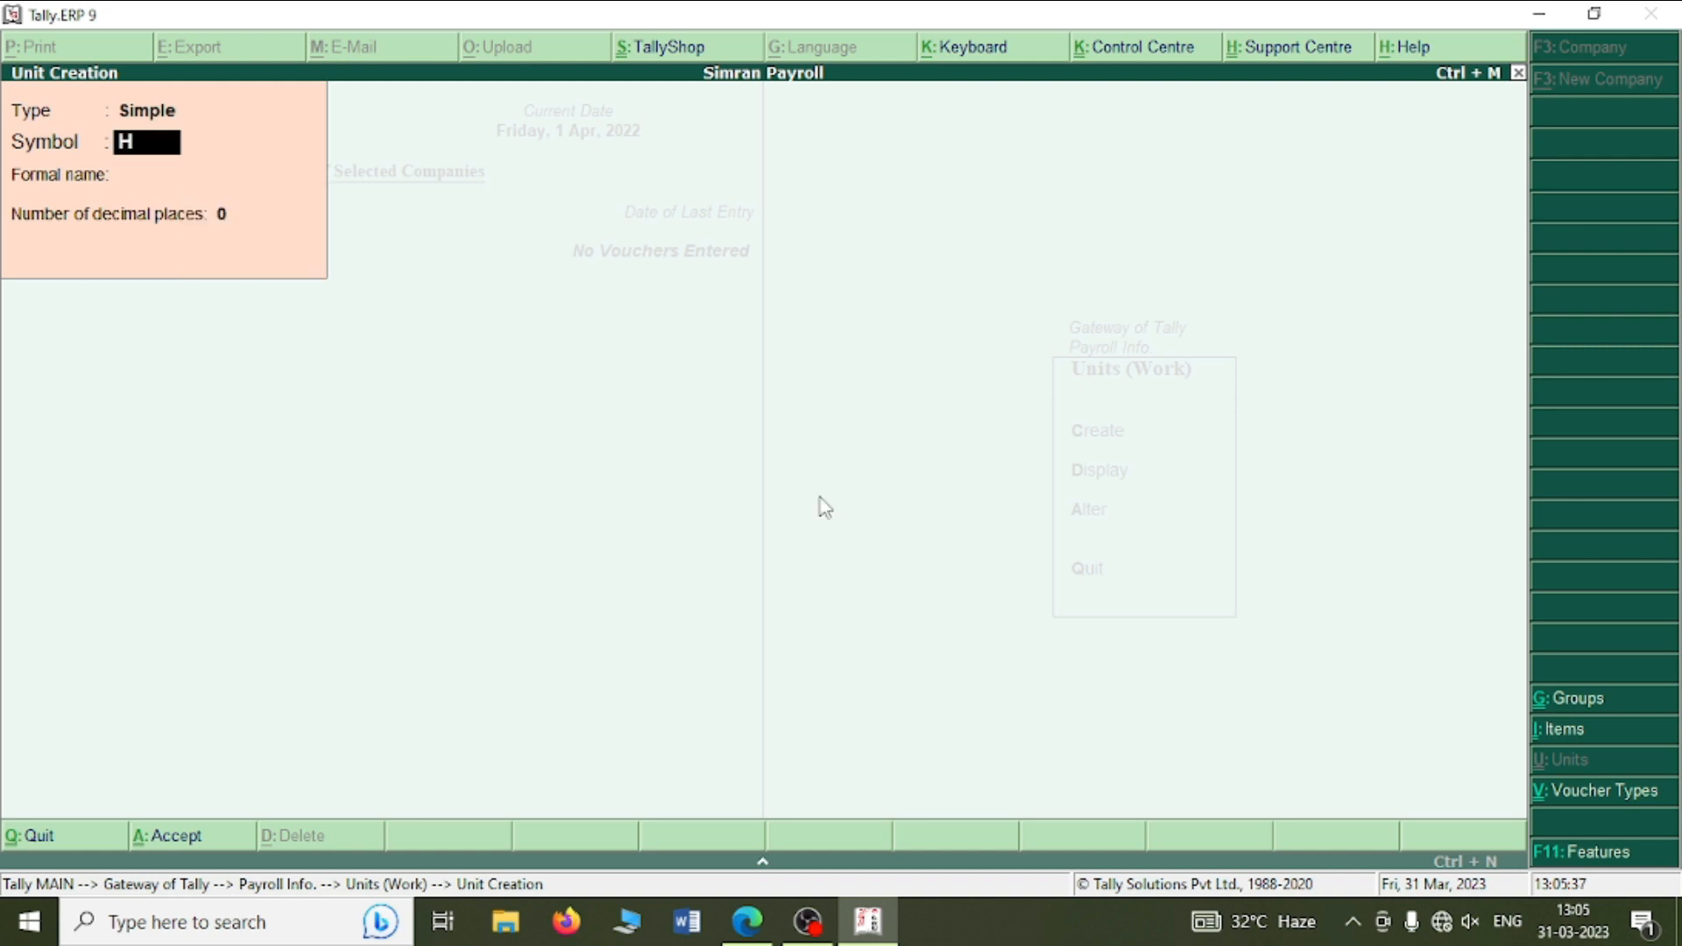
pyautogui.press('Return')
pyautogui.press('Return')
pyautogui.press('Return')
pyautogui.press('Return')
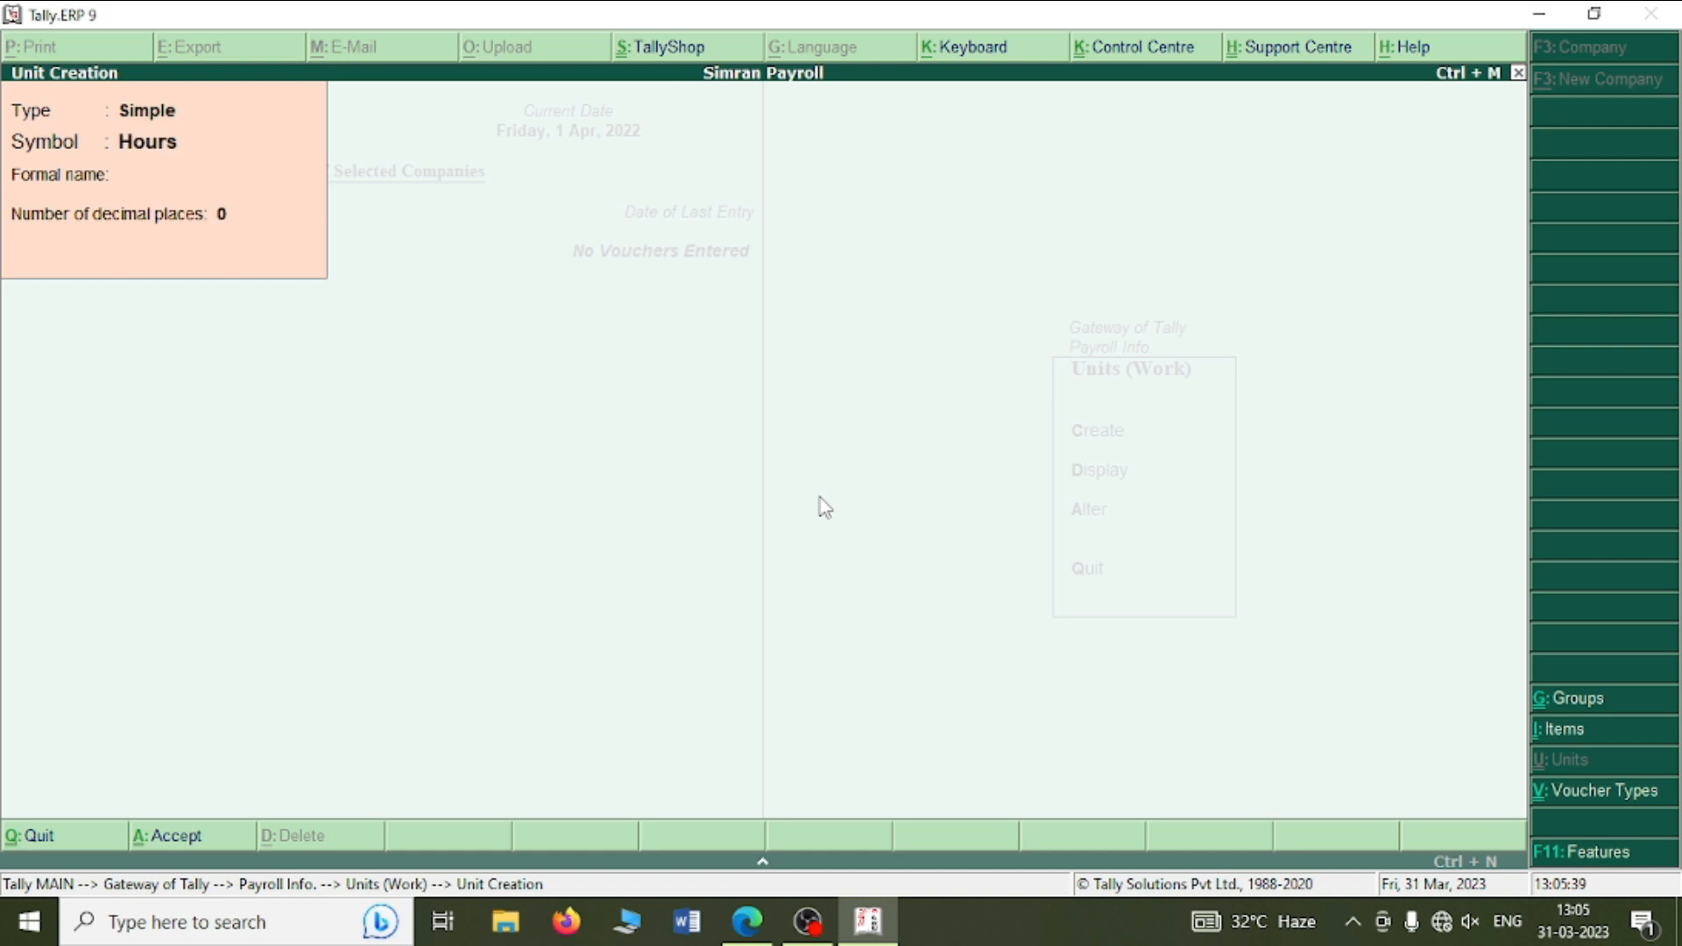
# - Create a simple unit with the symbol Months and save it
pyautogui.write('Months')
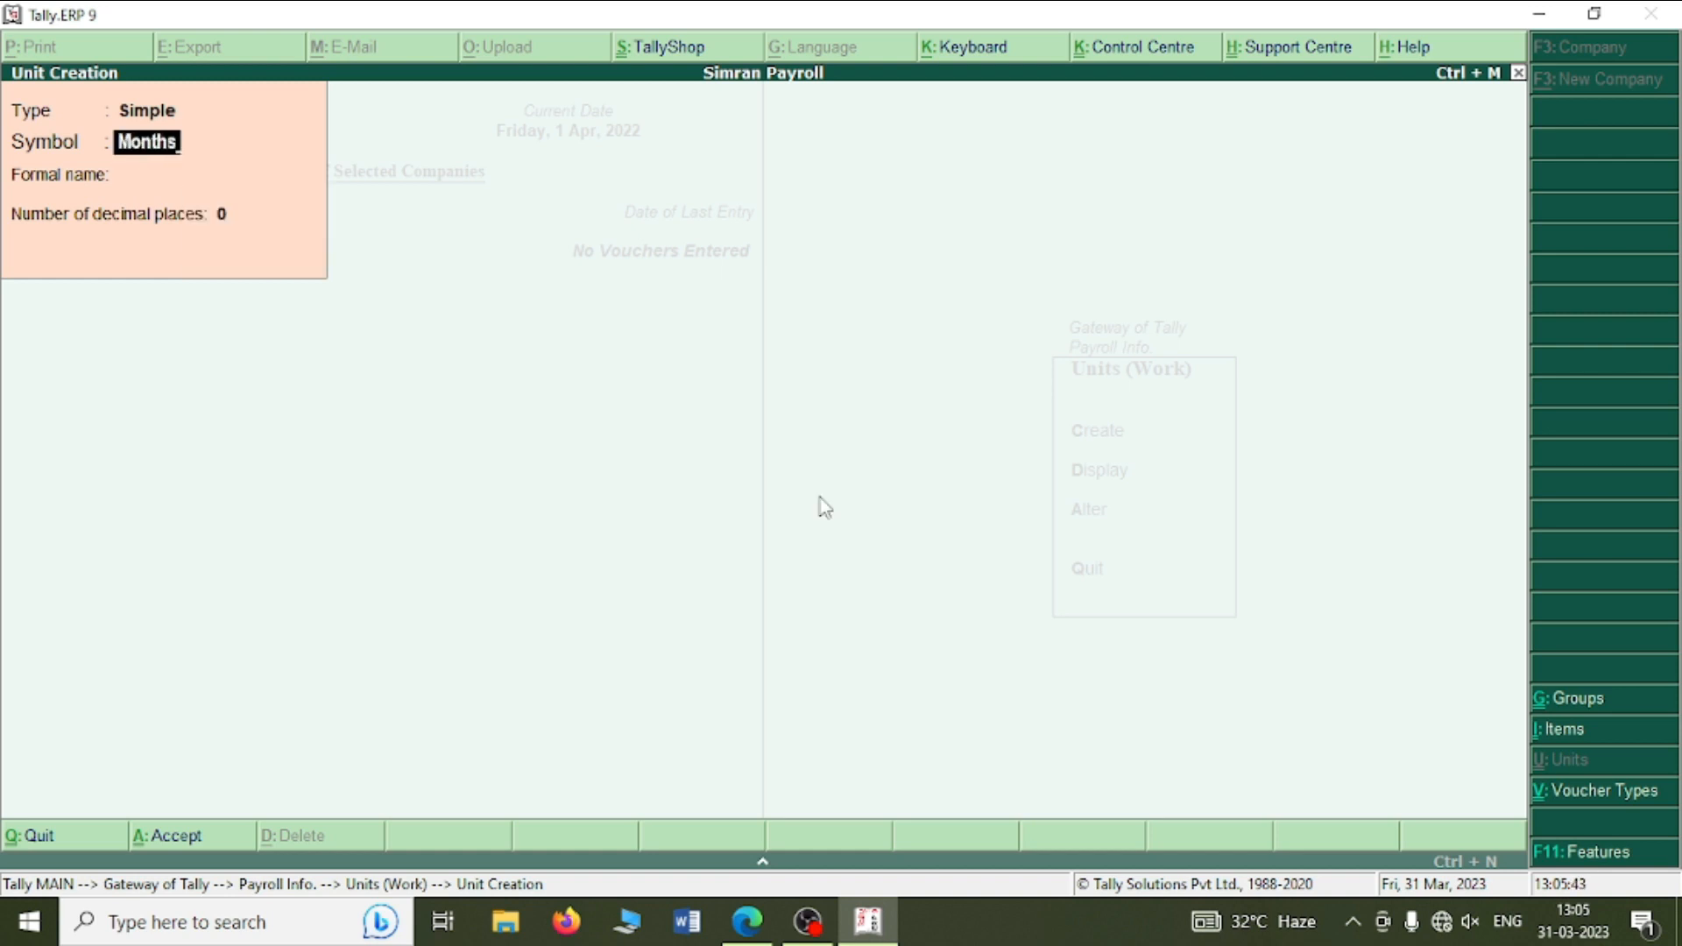
pyautogui.press('Return')
pyautogui.press('Return')
pyautogui.press('Return')
pyautogui.press('Return')
# - Review the required compound units in the PDF guide in Edge, and return to the unit creation form in Tally.ERP 9
pyautogui.hotkey('alt', 'Tab')
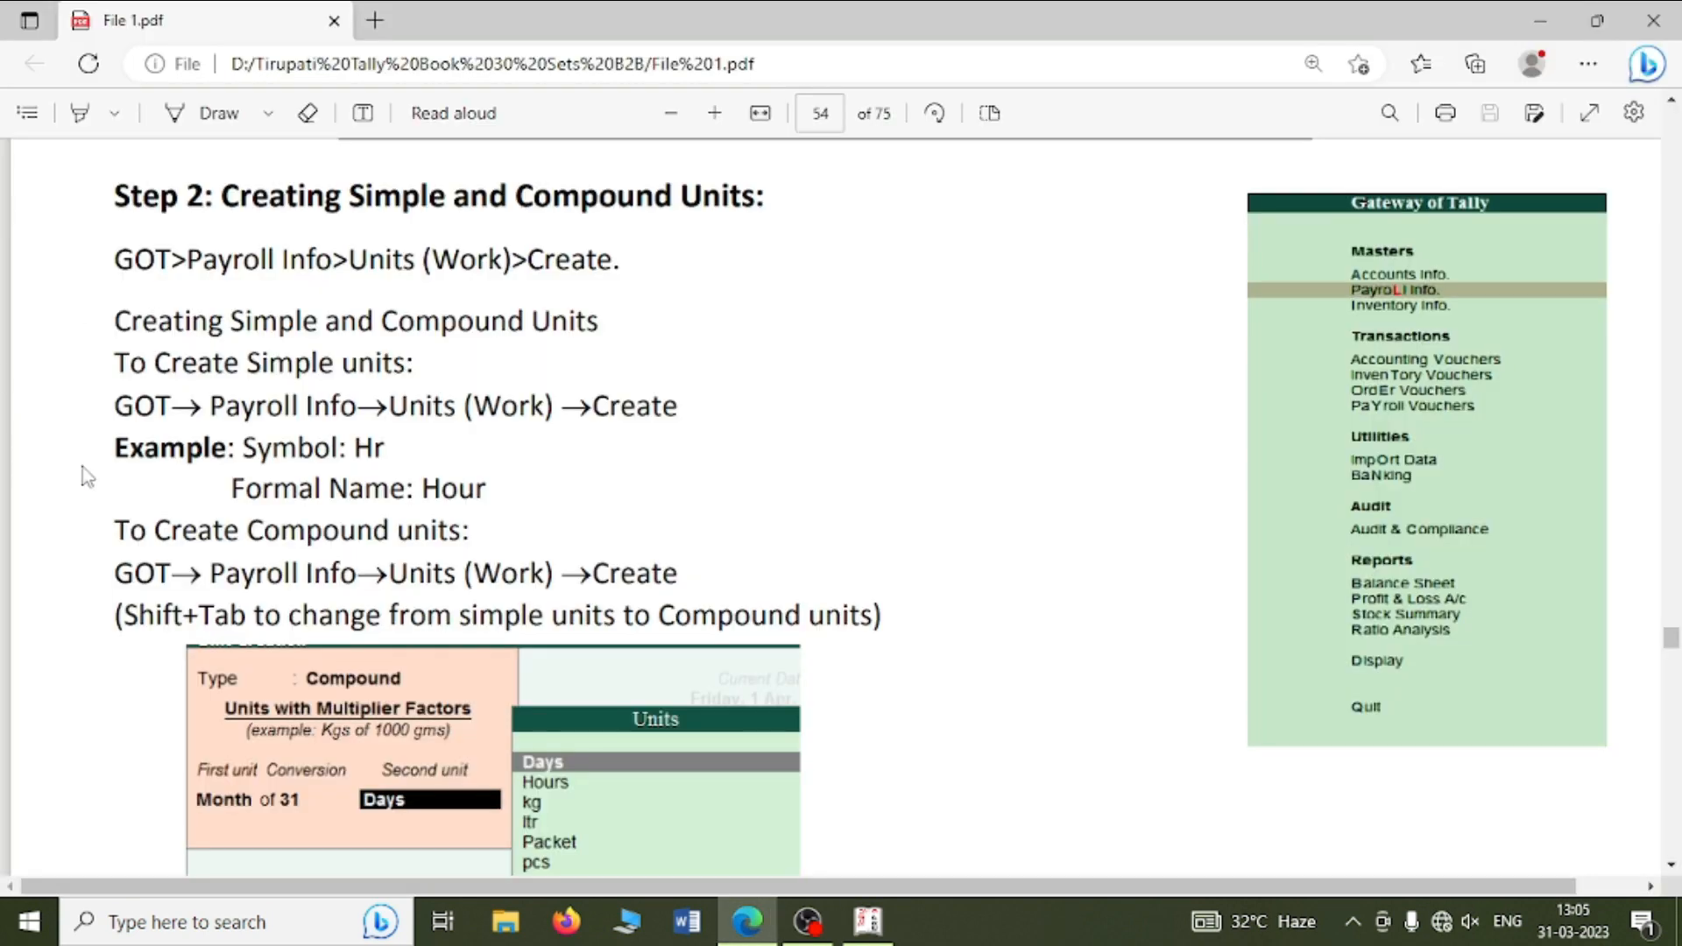
pyautogui.scroll(-4, 456, 525)
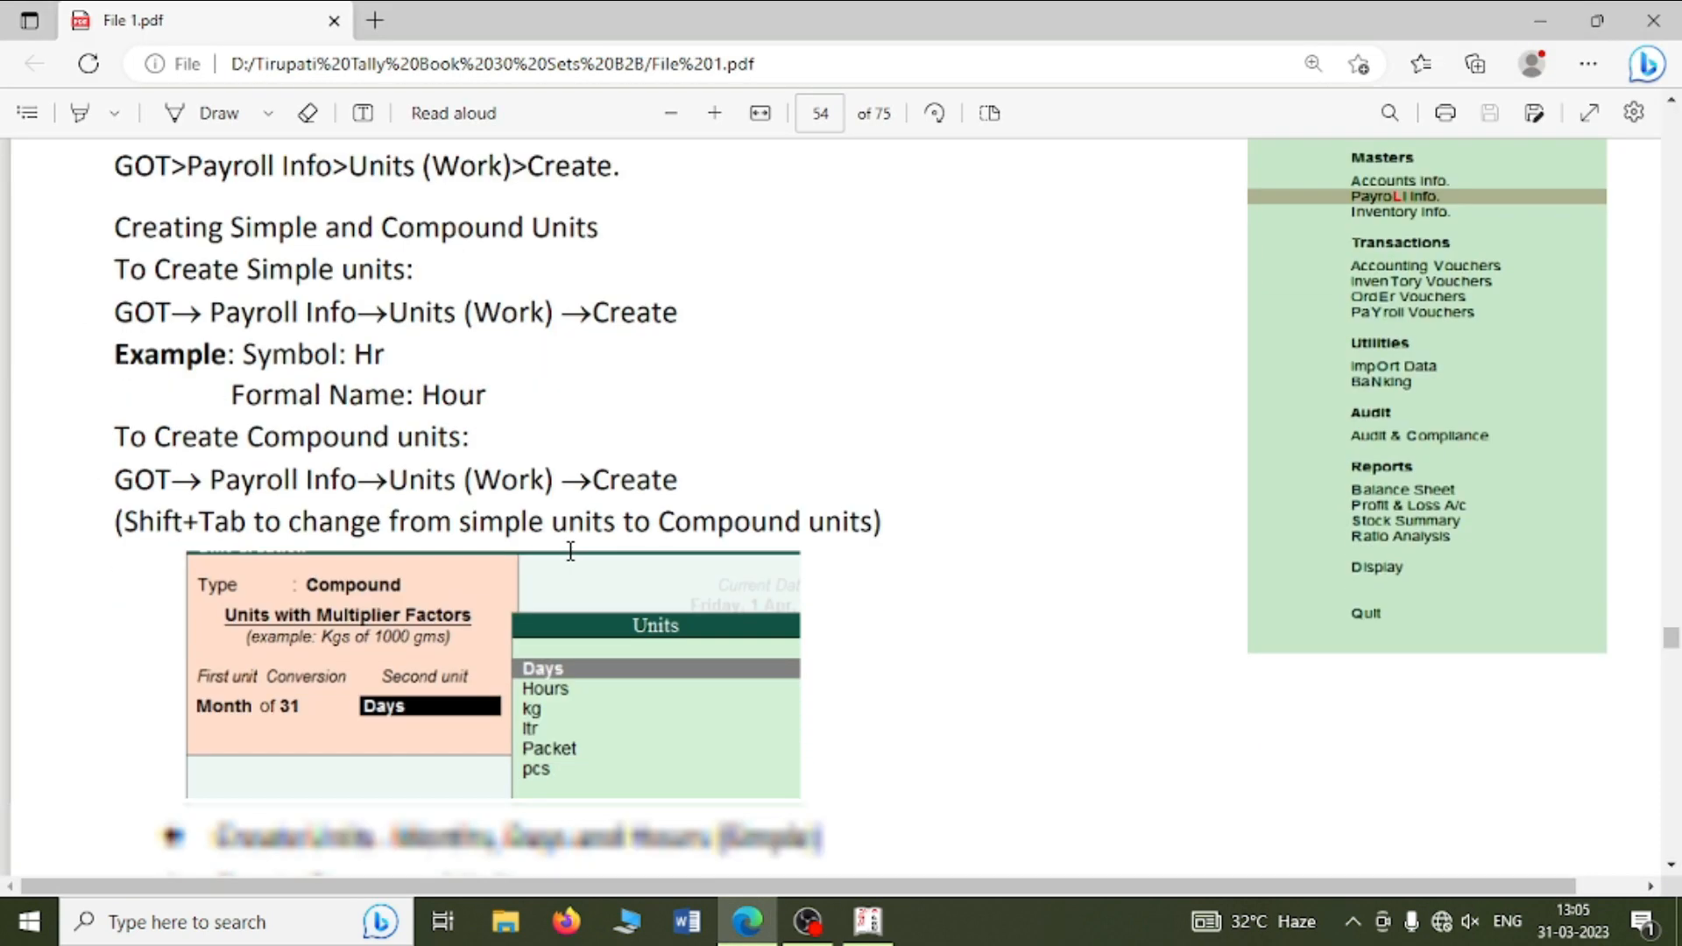
pyautogui.scroll(3, 455, 521)
pyautogui.scroll(-3, 456, 521)
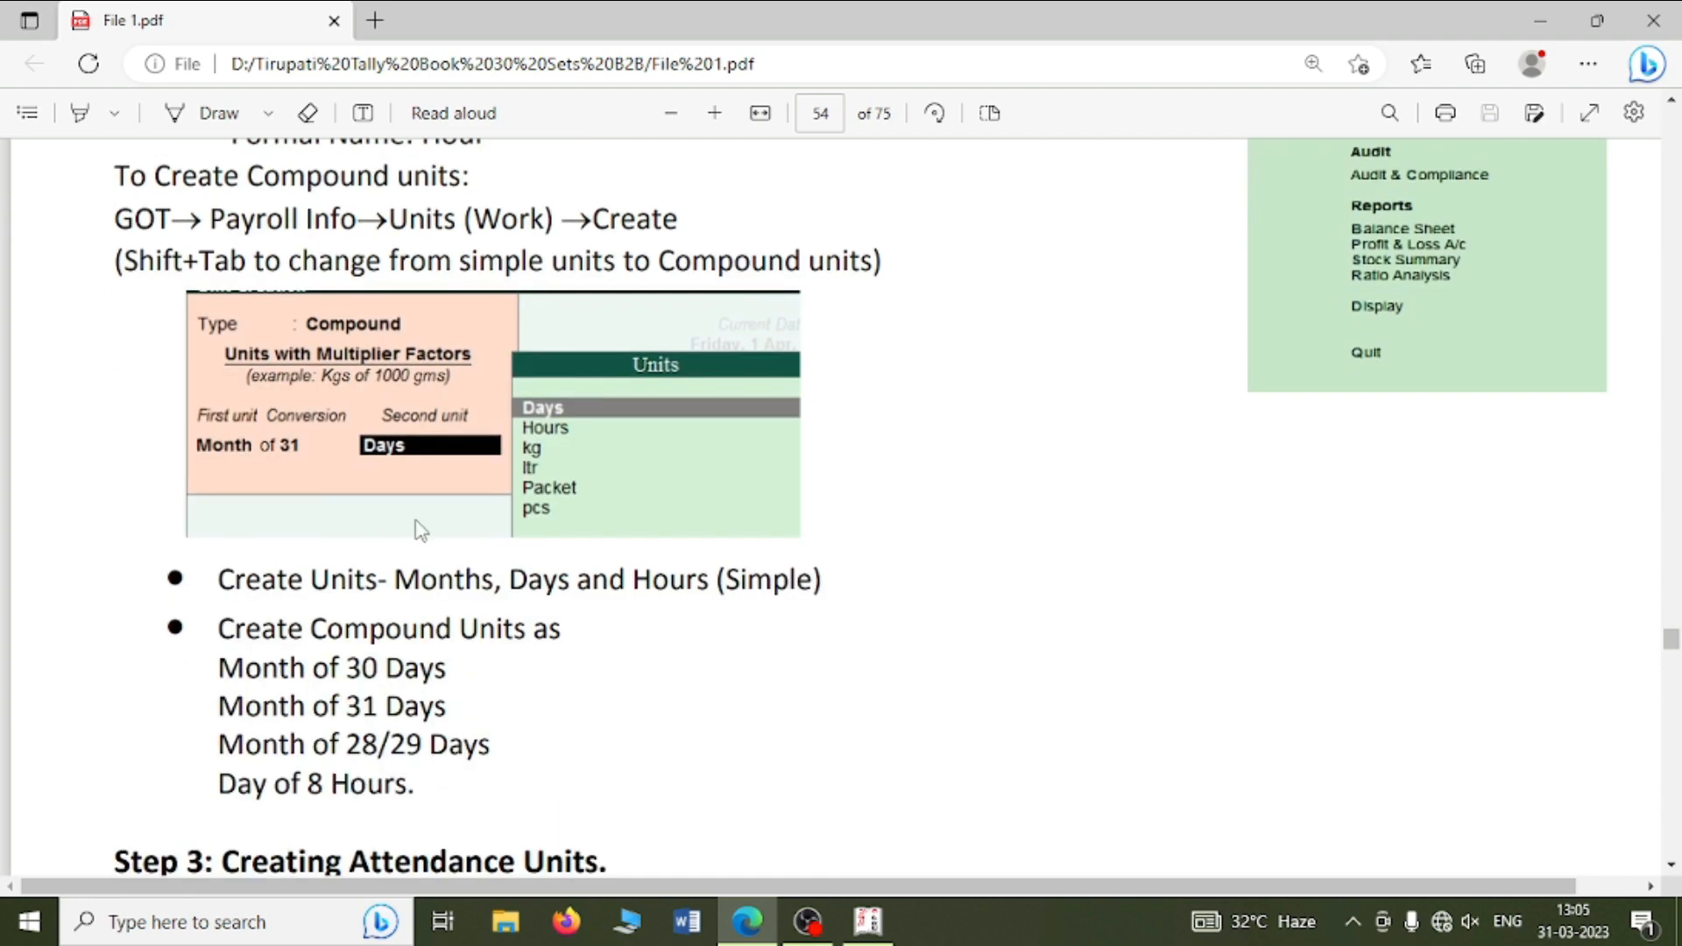
pyautogui.moveTo(215, 581); pyautogui.dragTo(883, 627)
pyautogui.scroll(-4, 554, 737)
pyautogui.doubleClick(365, 313)
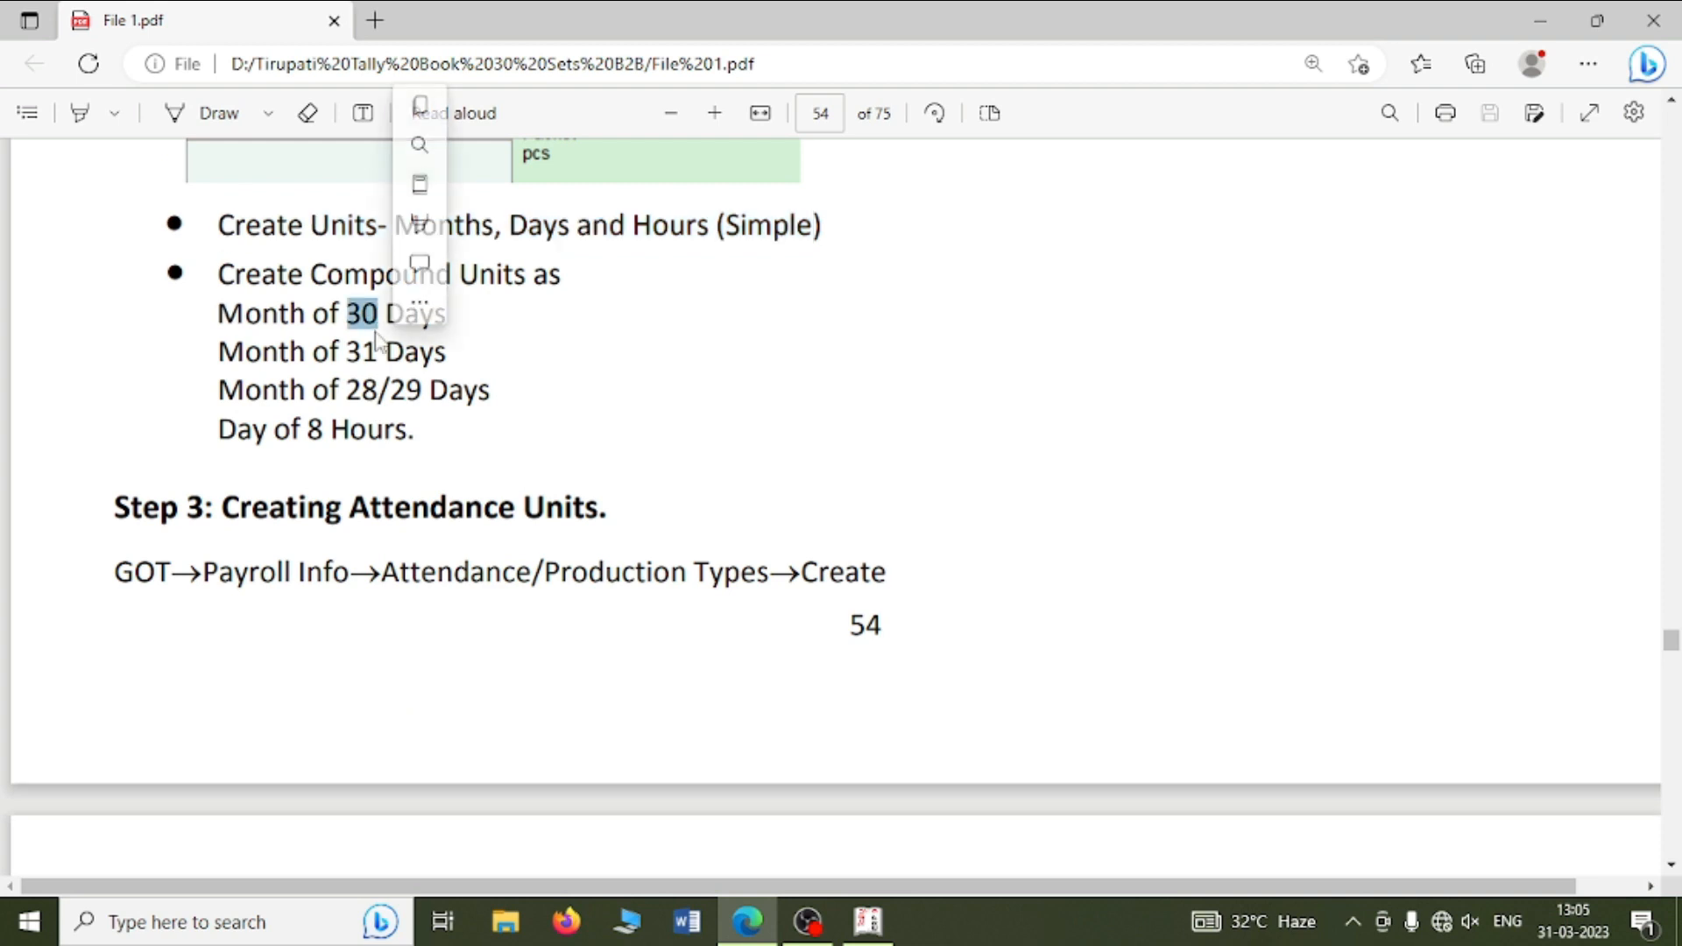
pyautogui.click(348, 314)
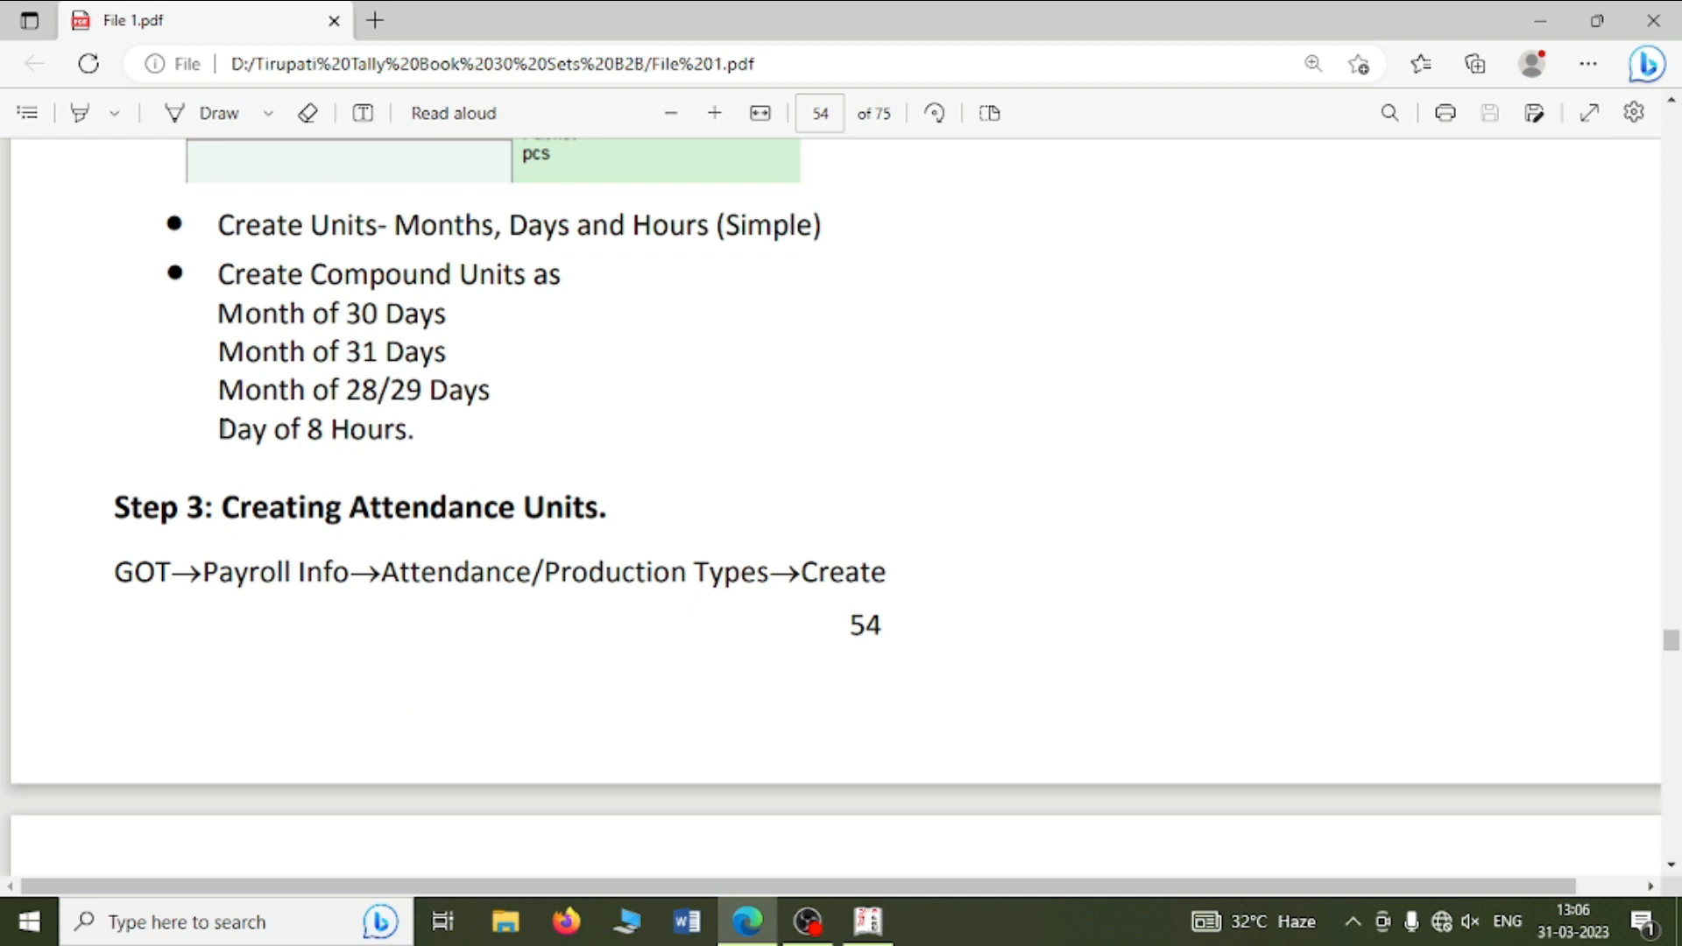
pyautogui.hotkey('alt', 'Tab')
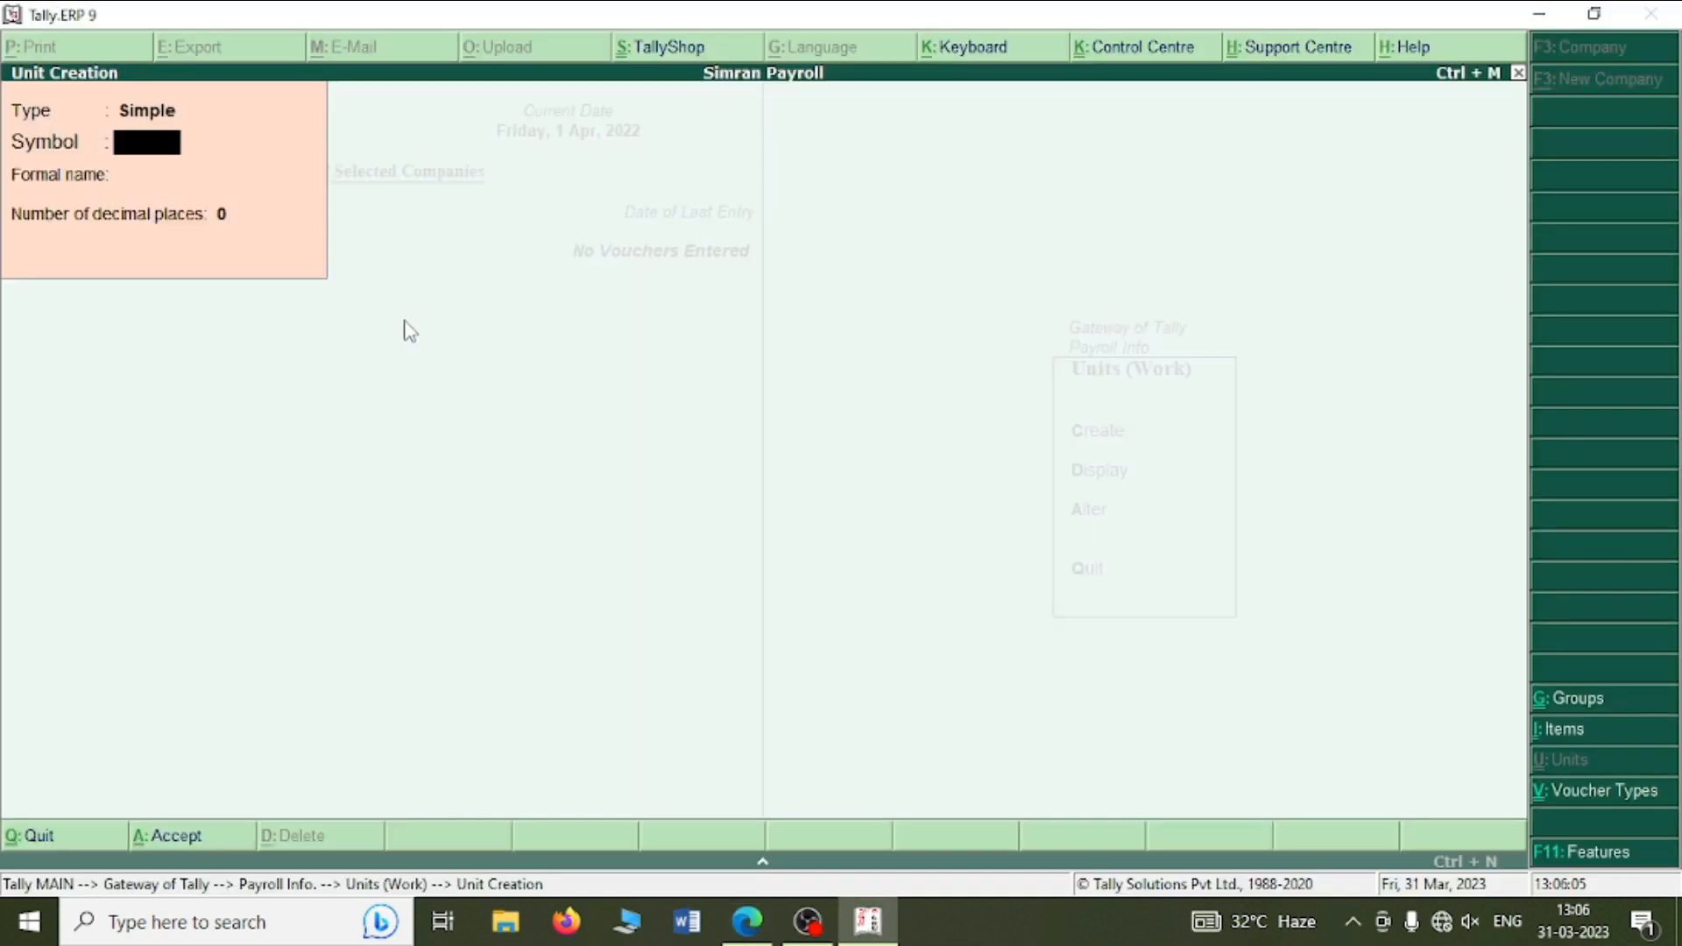
# - Create a compound unit defined as Months of 30 Days and save it
pyautogui.press('BackSpace')
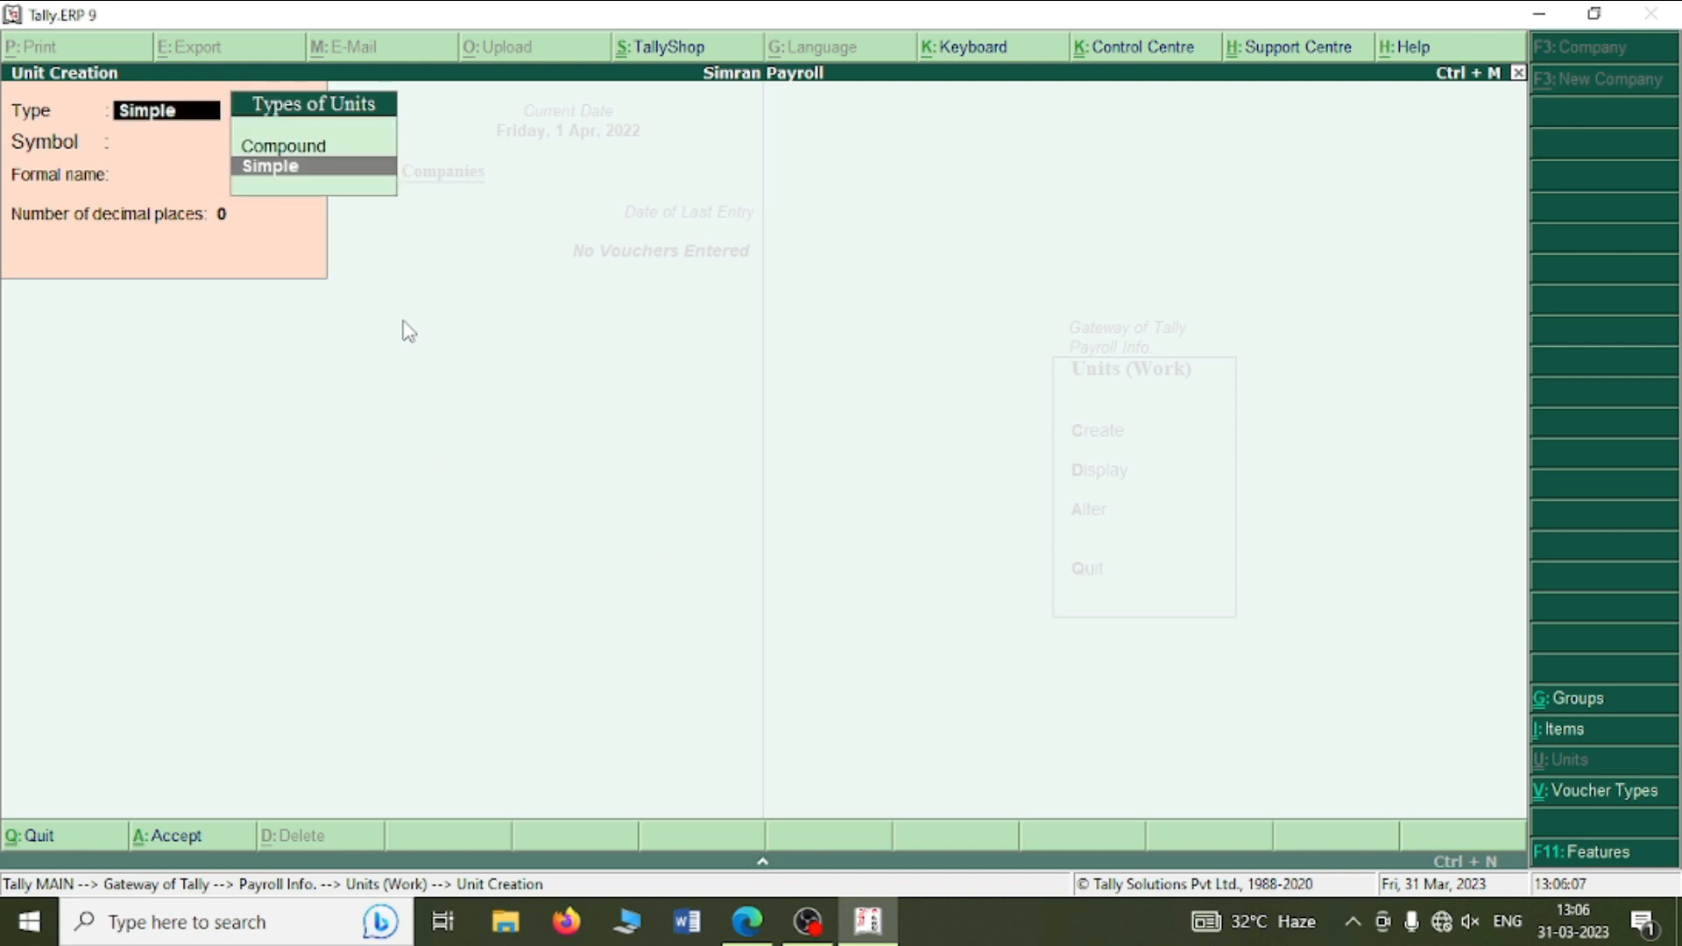
pyautogui.press('Up')
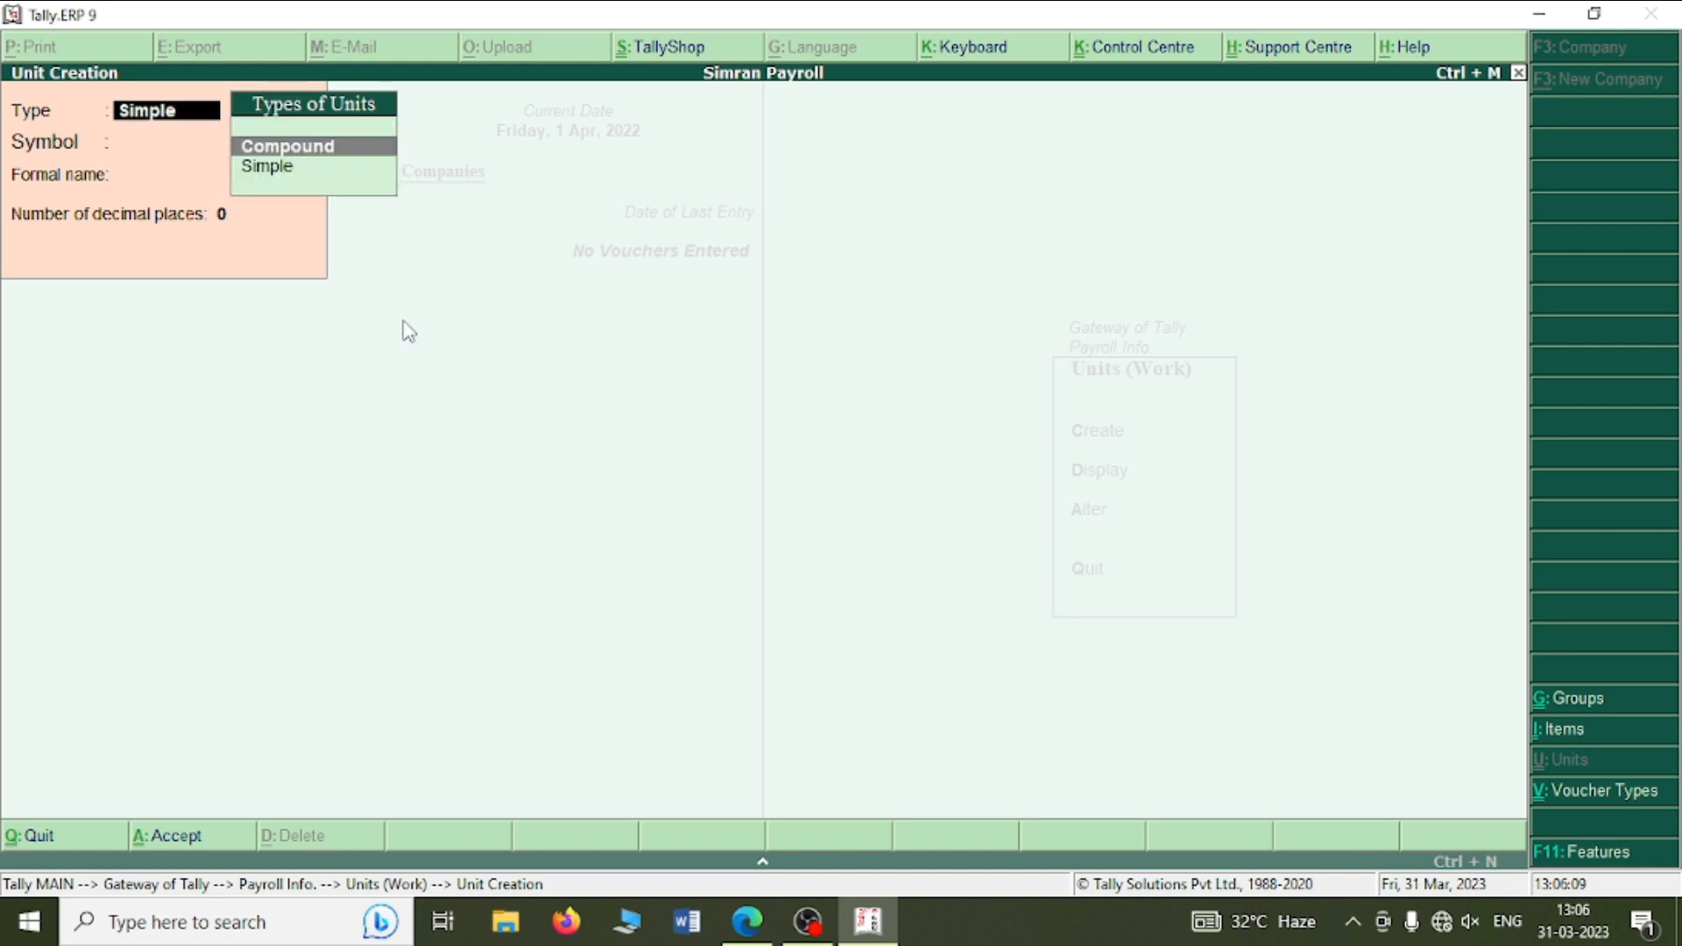
pyautogui.press('Return')
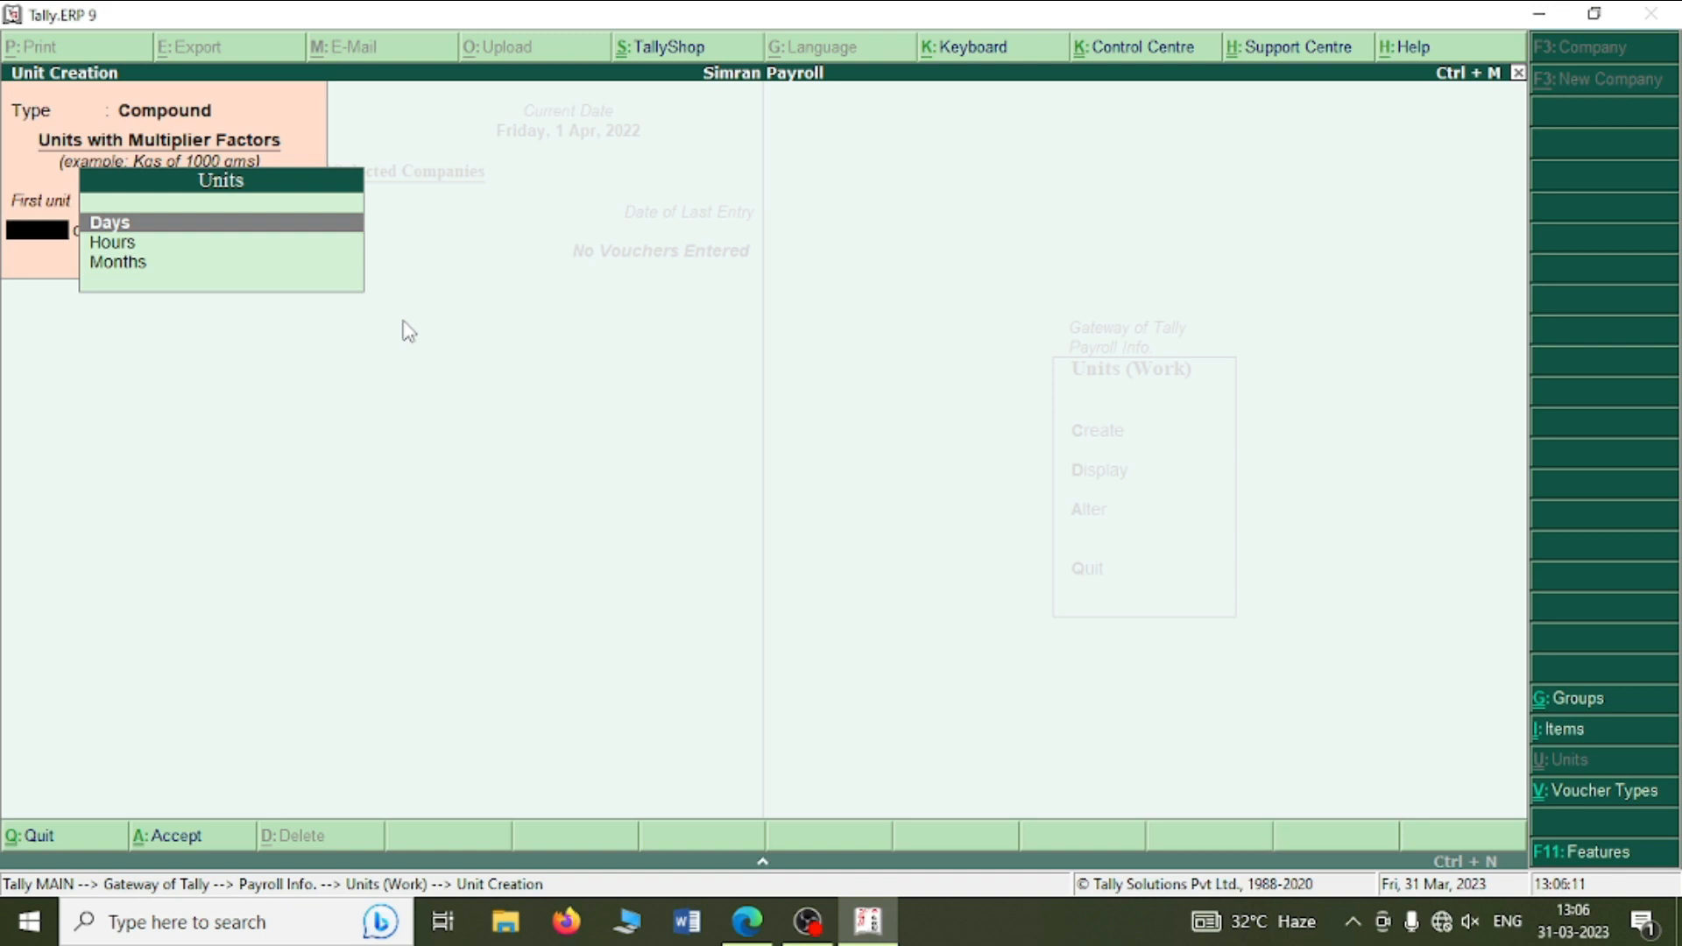
pyautogui.press('Down')
pyautogui.press('Down')
pyautogui.press('Return')
pyautogui.write('30')
pyautogui.press('Return')
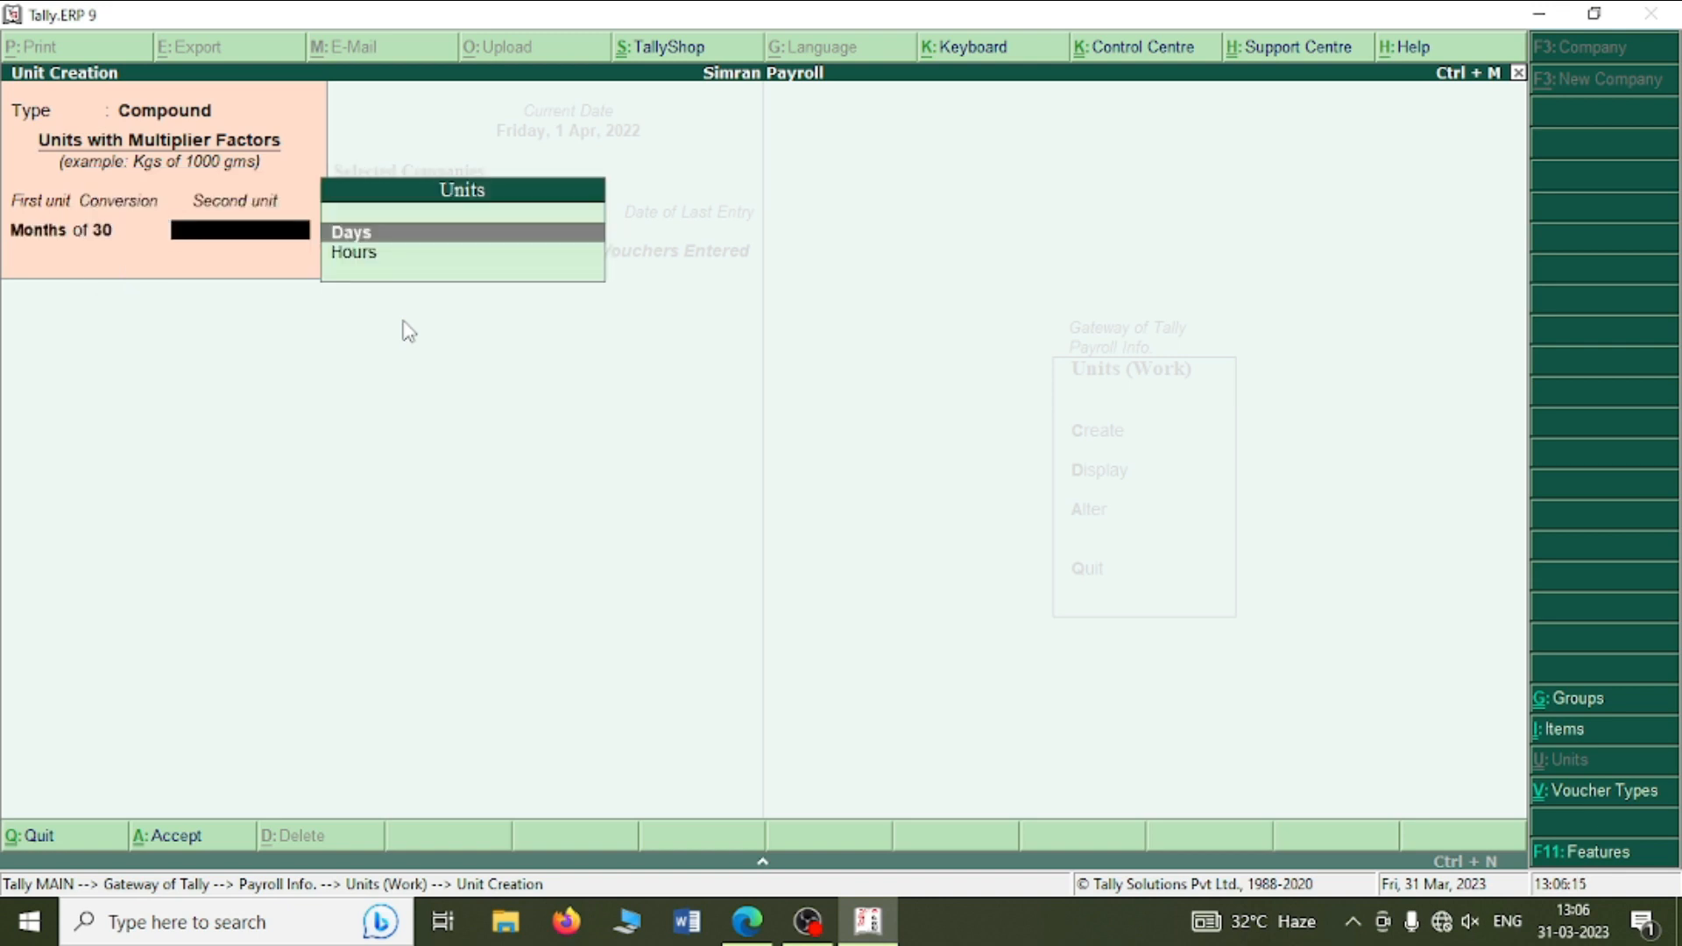
pyautogui.press('Return')
pyautogui.press('Return')
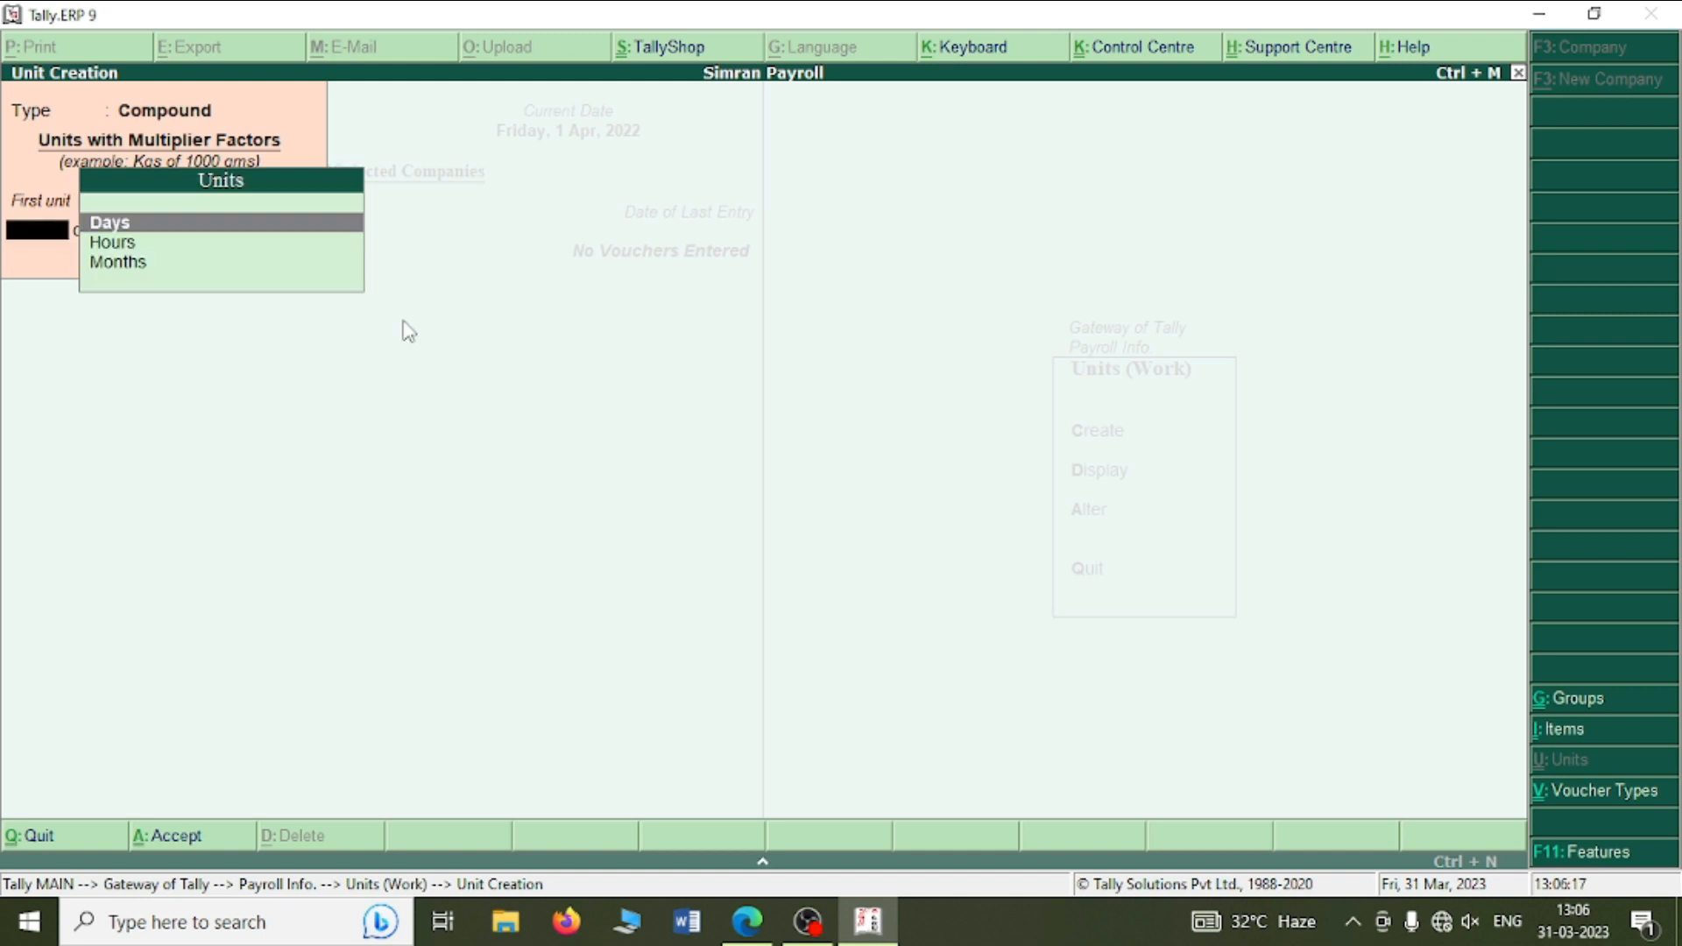
# - Create a compound unit defined as Months of 31 Days and save it
pyautogui.press('Down')
pyautogui.press('Down')
pyautogui.press('Return')
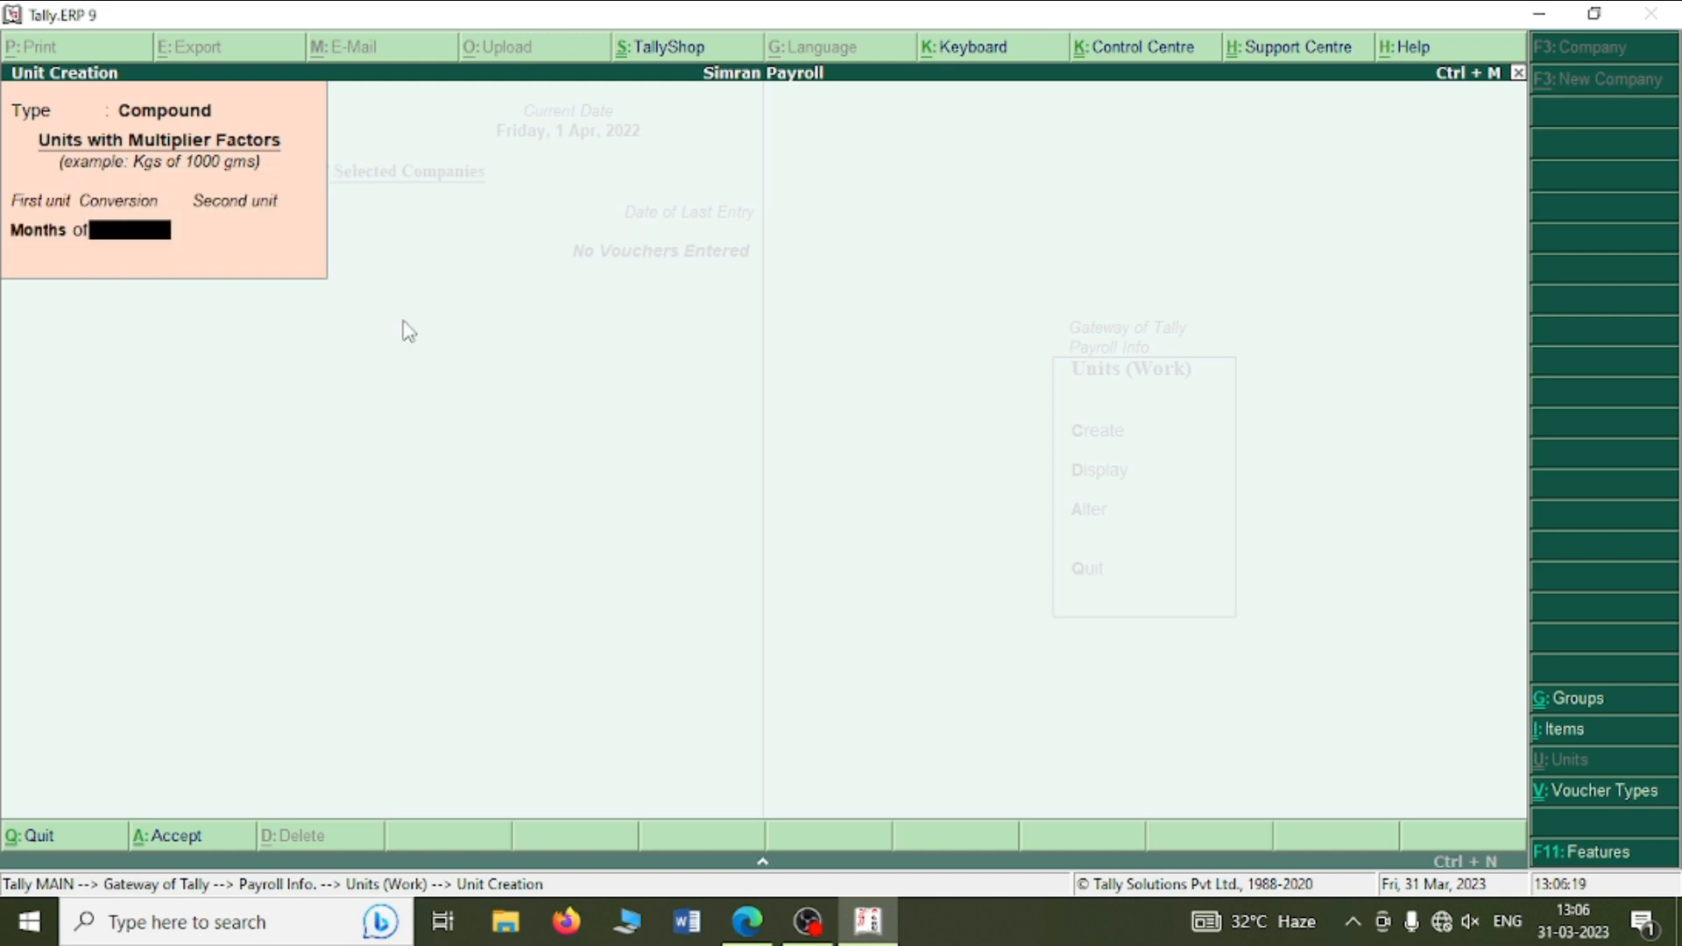
pyautogui.press('Return')
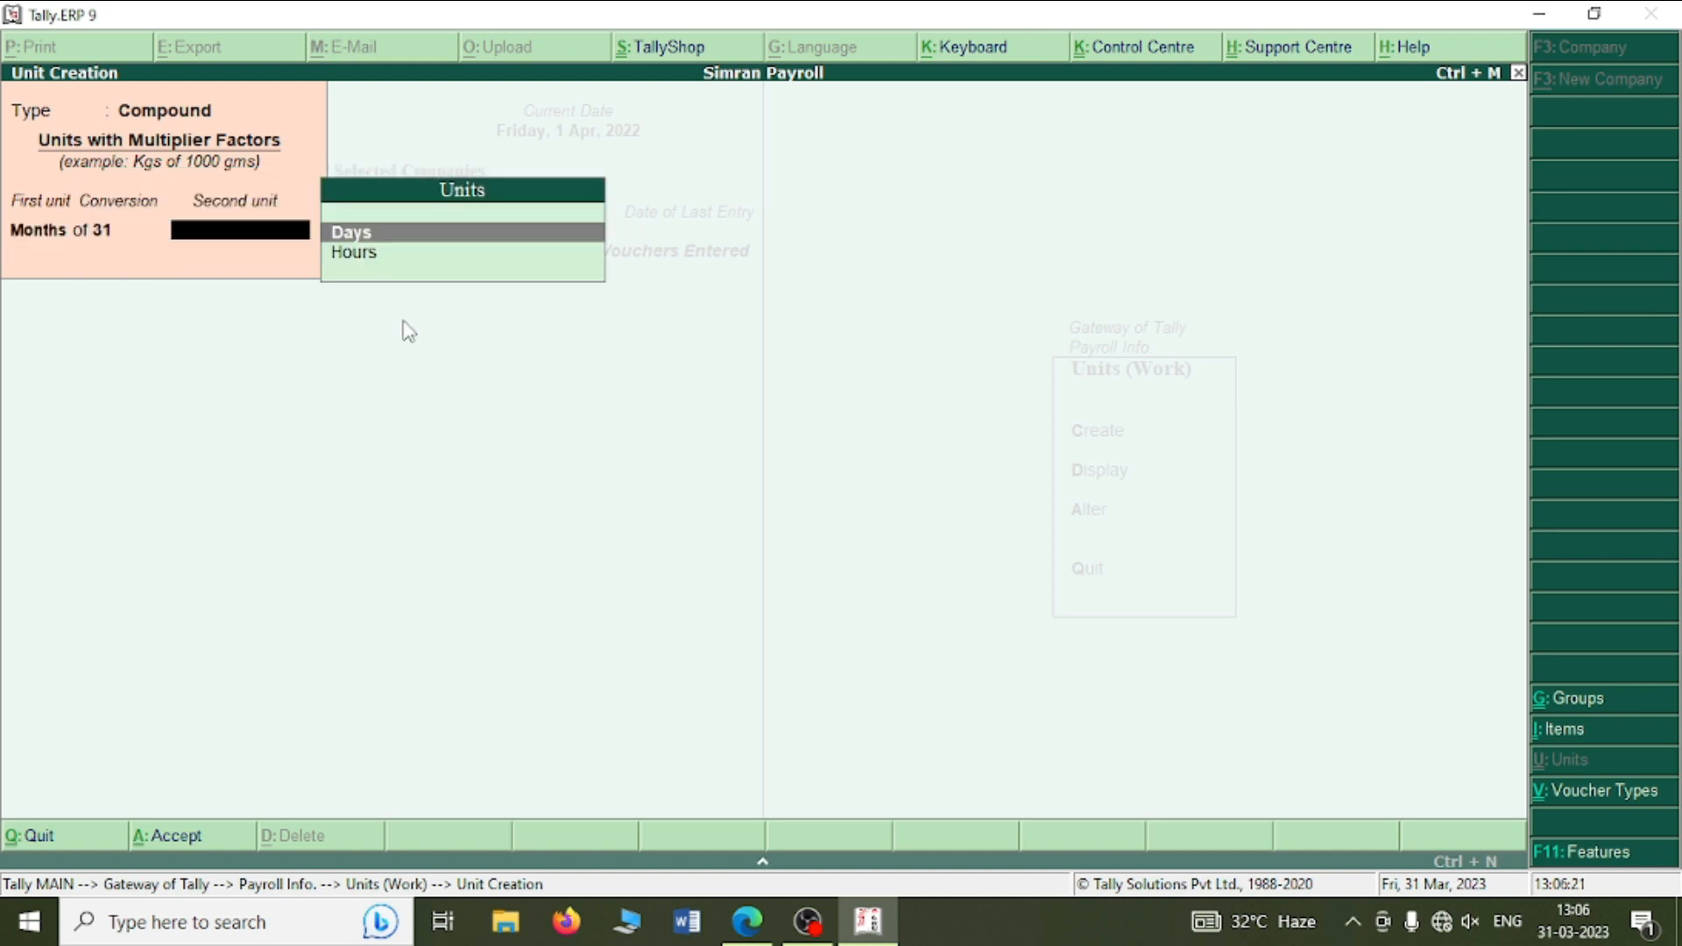
pyautogui.press('Return')
pyautogui.press('Return')
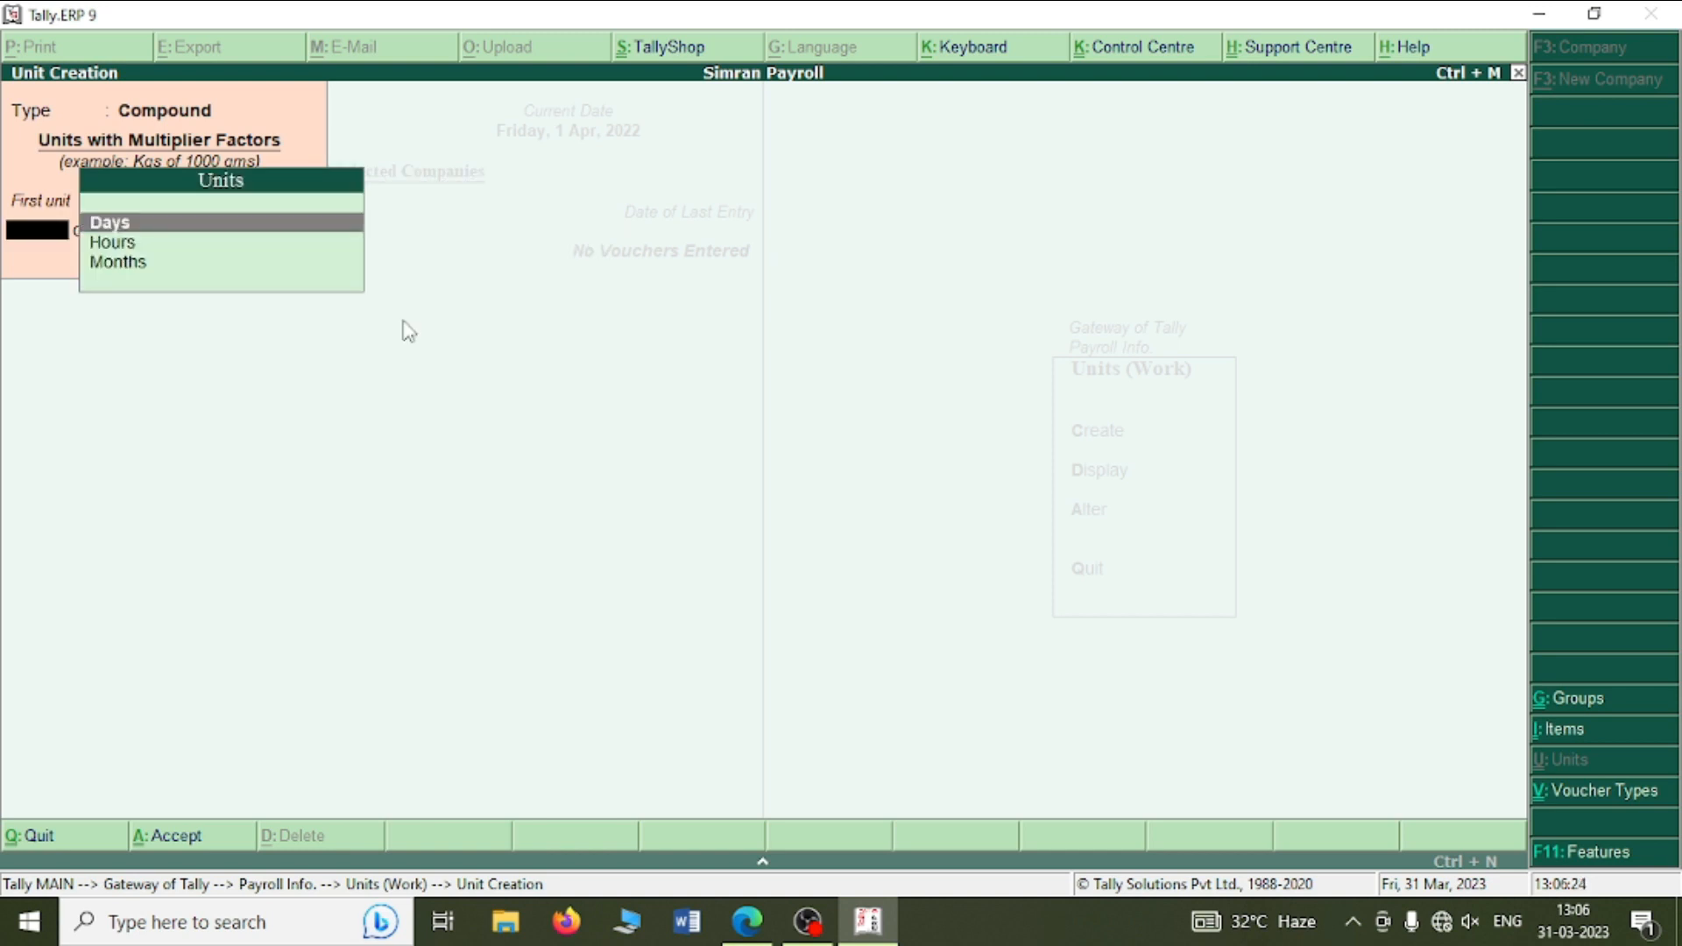
# - Create a compound unit defined as Months of 28 Days and save it
pyautogui.press('Down')
pyautogui.press('Down')
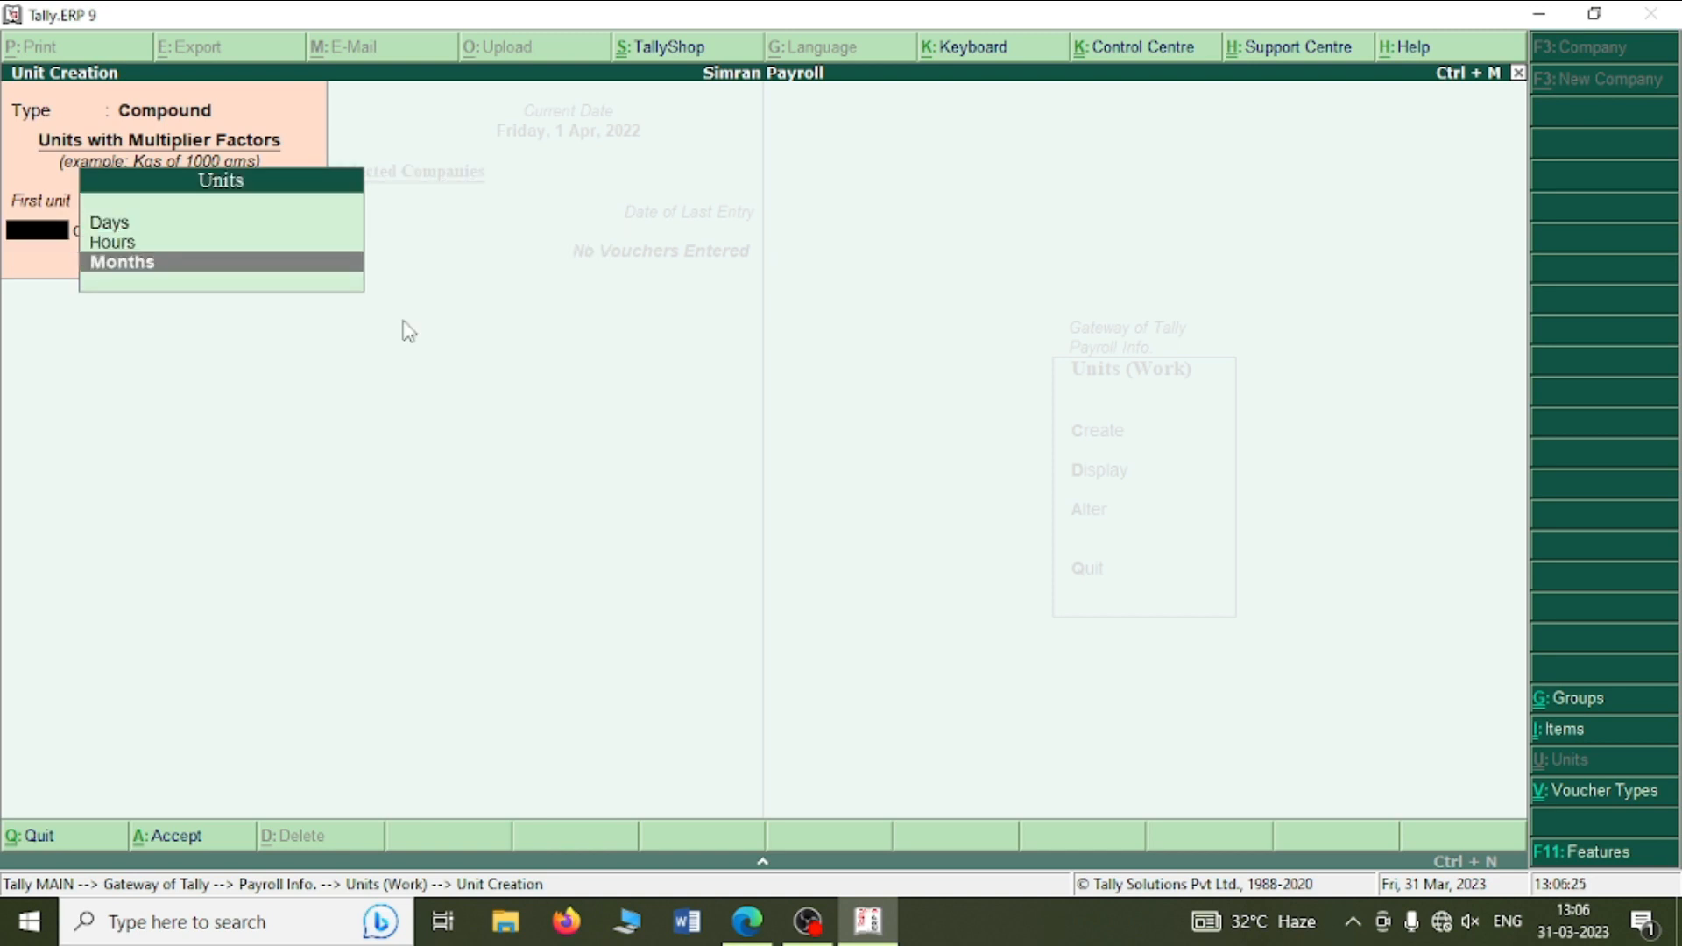
pyautogui.press('Return')
pyautogui.write('28')
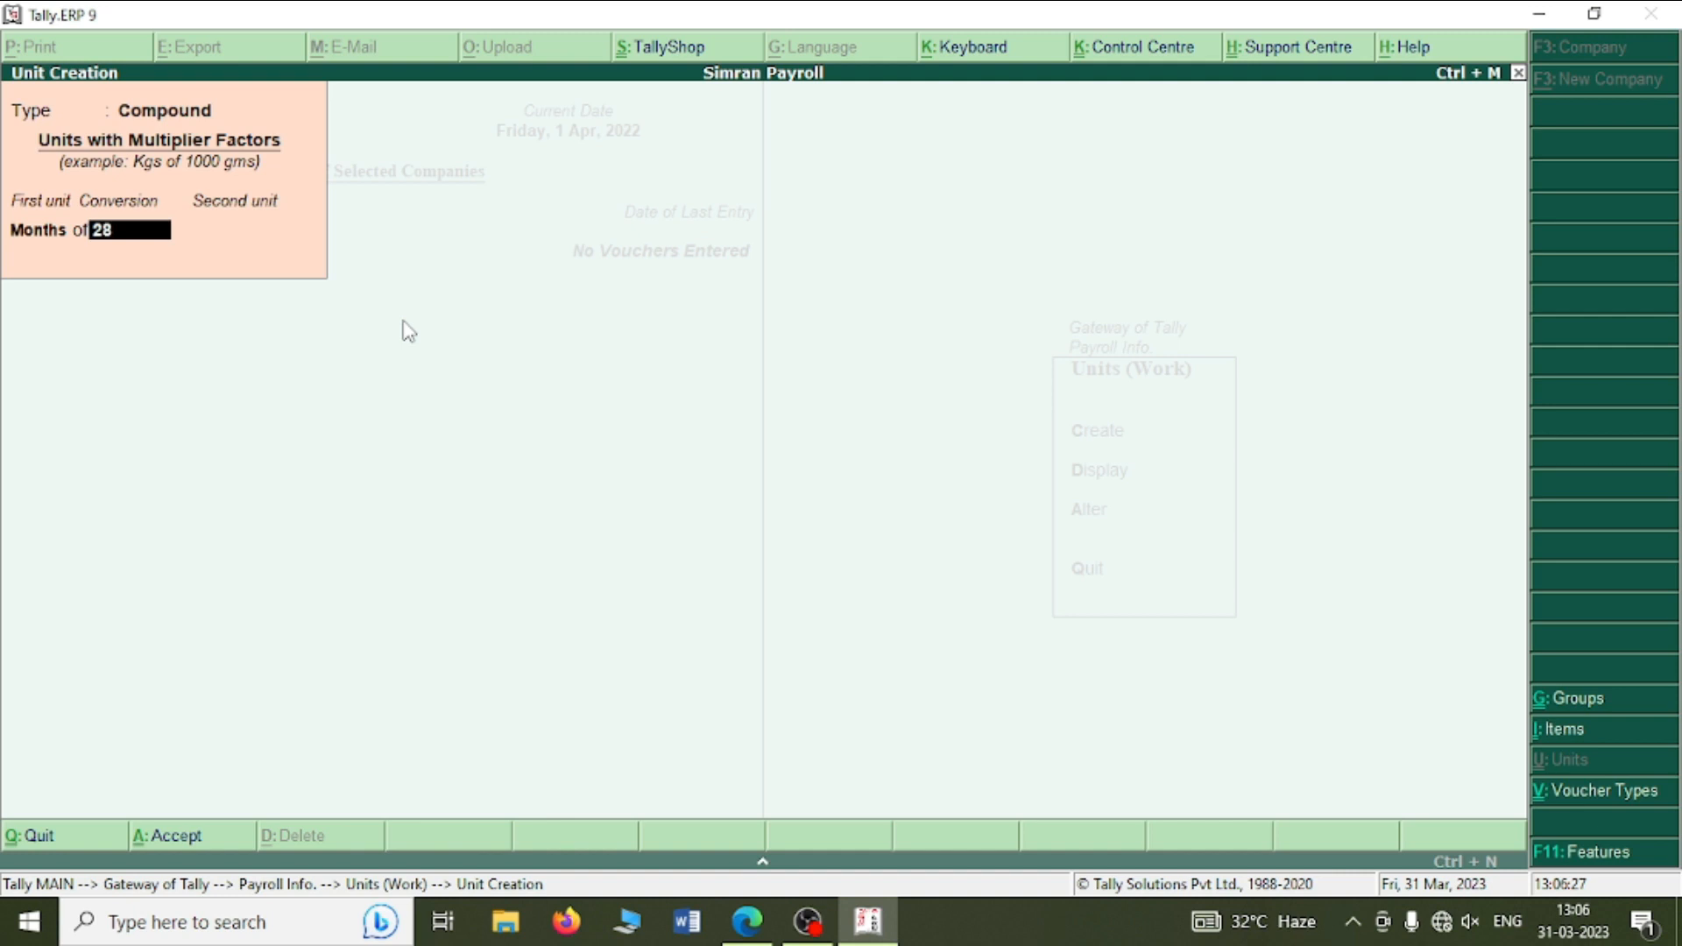
pyautogui.press('Return')
pyautogui.press('Return')
pyautogui.press('y')
# - Create a compound unit defined as Days of 8 Hours and save it
pyautogui.press('Return')
pyautogui.write('8')
pyautogui.press('Return')
pyautogui.press('Down')
pyautogui.press('Return')
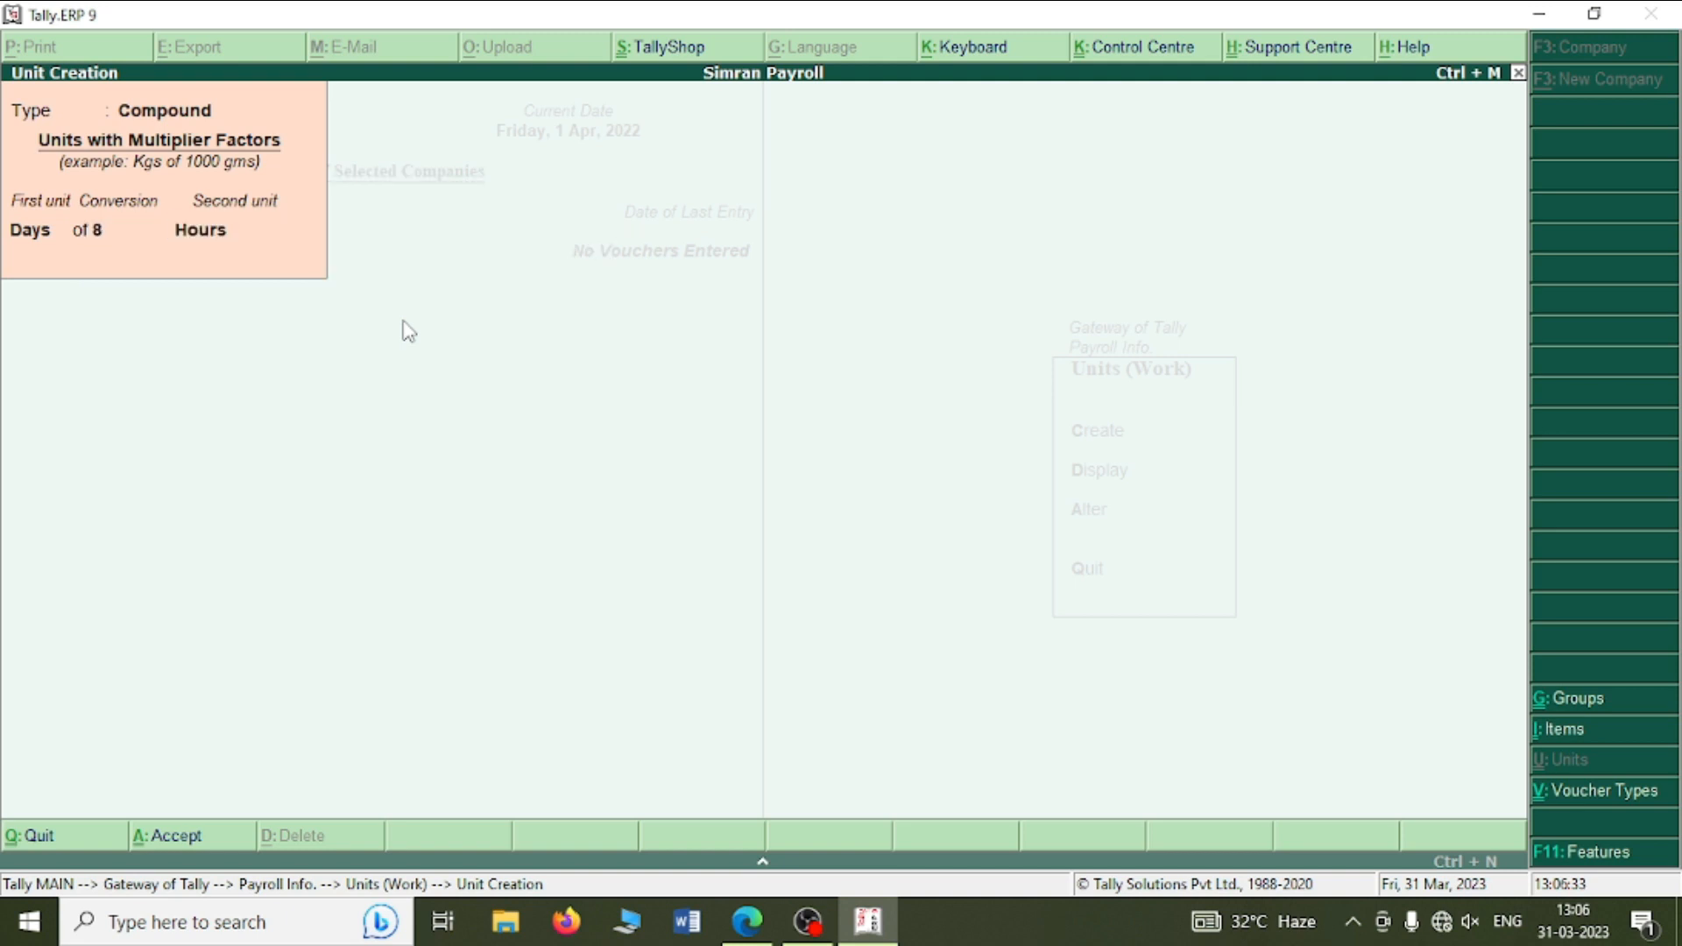
pyautogui.press('y')
# - Leave unit creation, check the list of existing work units for alteration, and return to Payroll Info
pyautogui.press('Escape')
pyautogui.press('Return')
pyautogui.press('Escape')
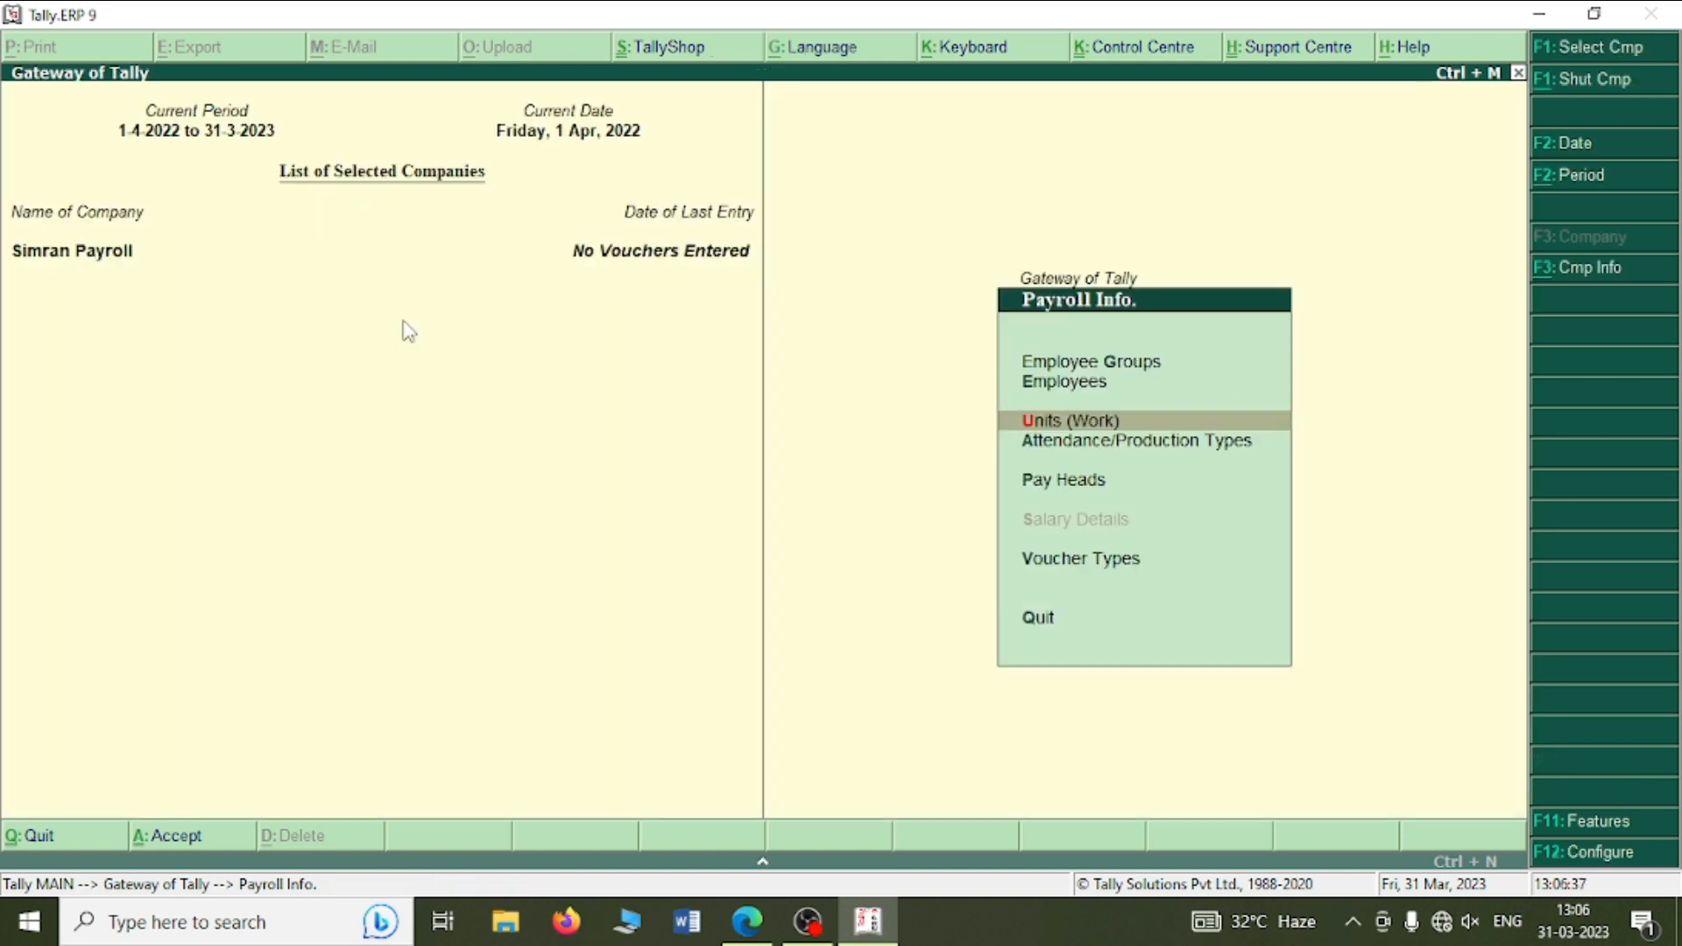
pyautogui.press('Return')
pyautogui.press('Down')
pyautogui.press('Down')
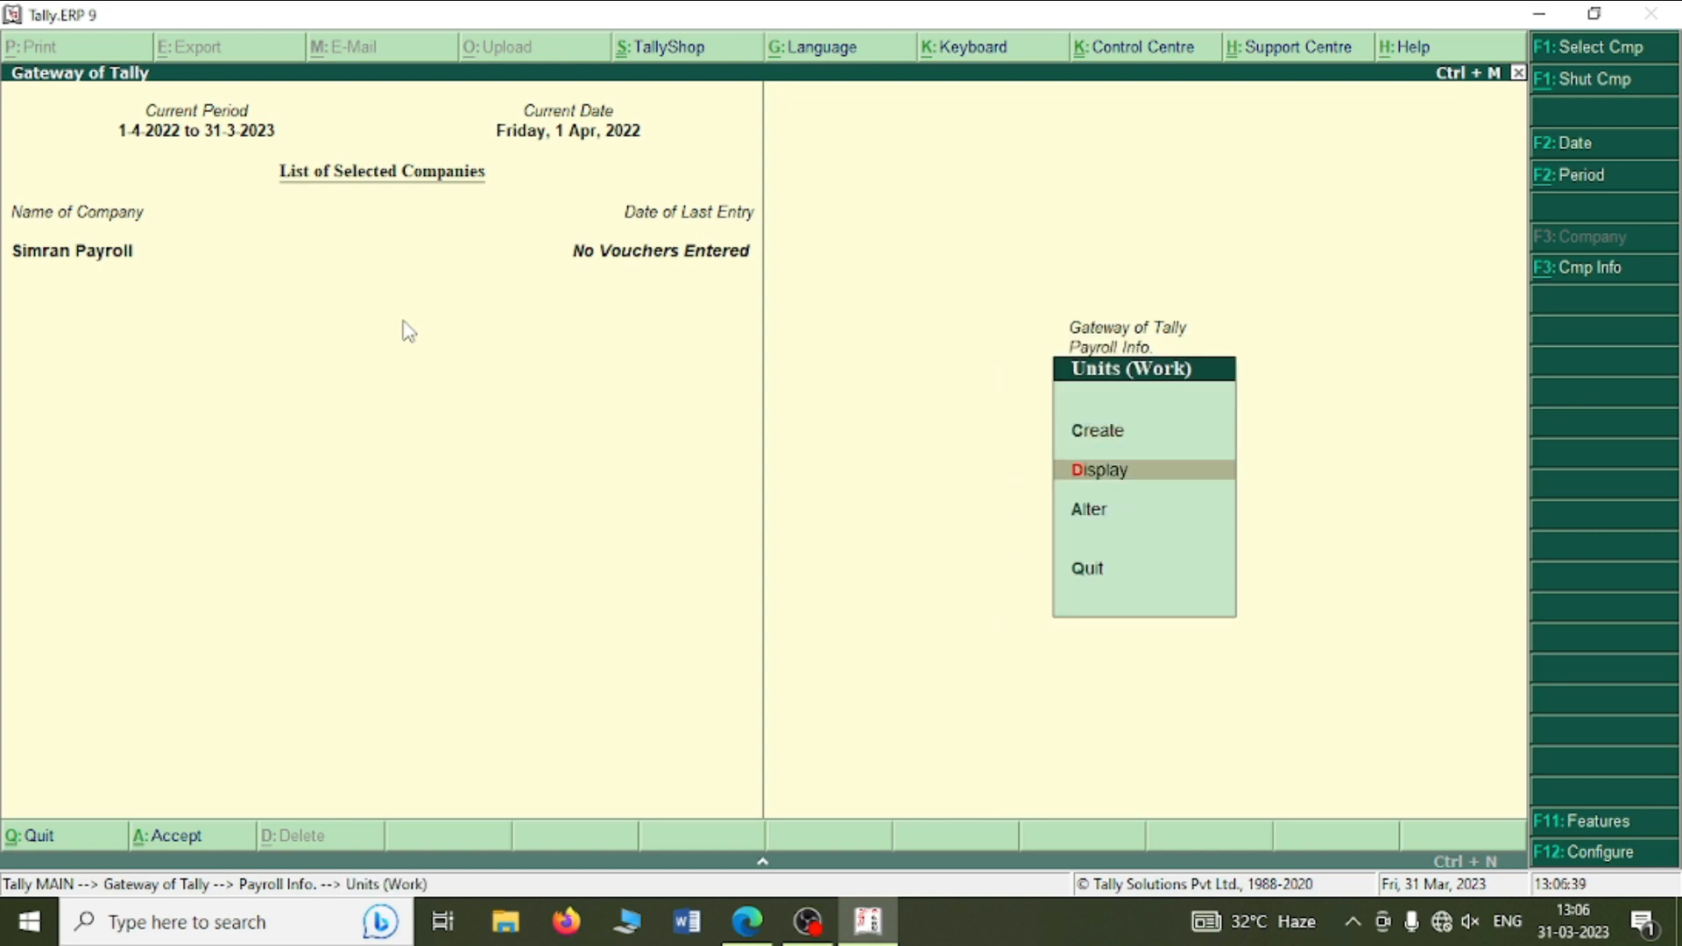
pyautogui.press('Return')
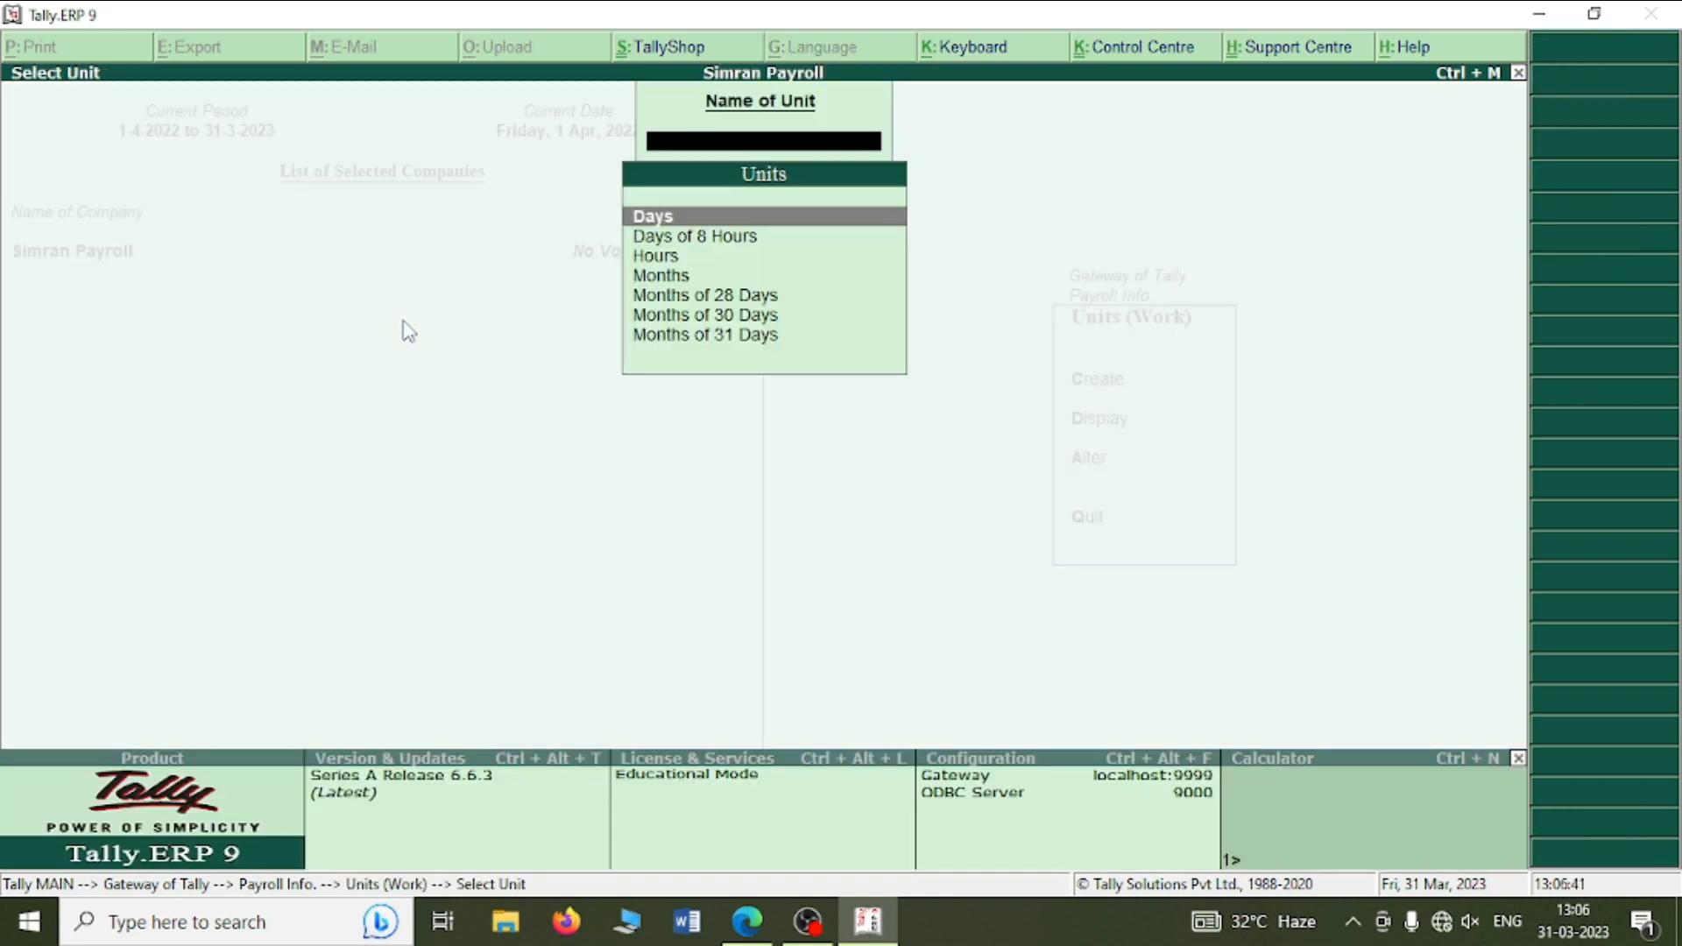
pyautogui.press('Escape')
pyautogui.press('Escape')
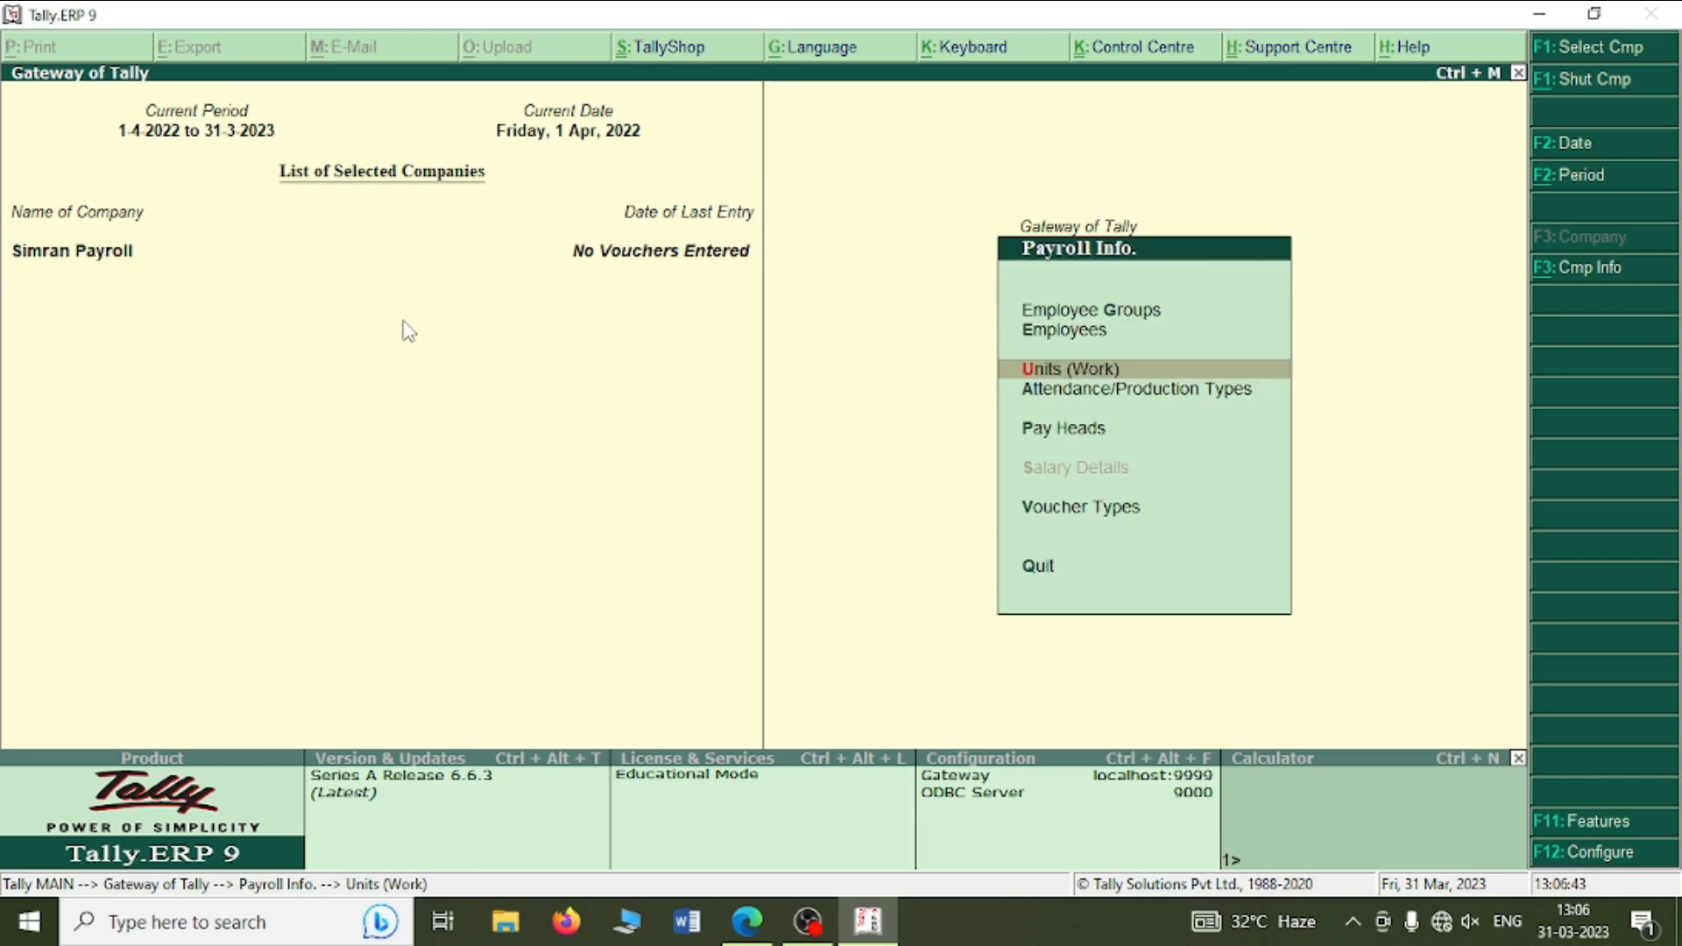
# - Review the Step 3 attendance types and their units in the PDF guide in Edge, and return to Tally.ERP 9
pyautogui.hotkey('alt', 'Tab')
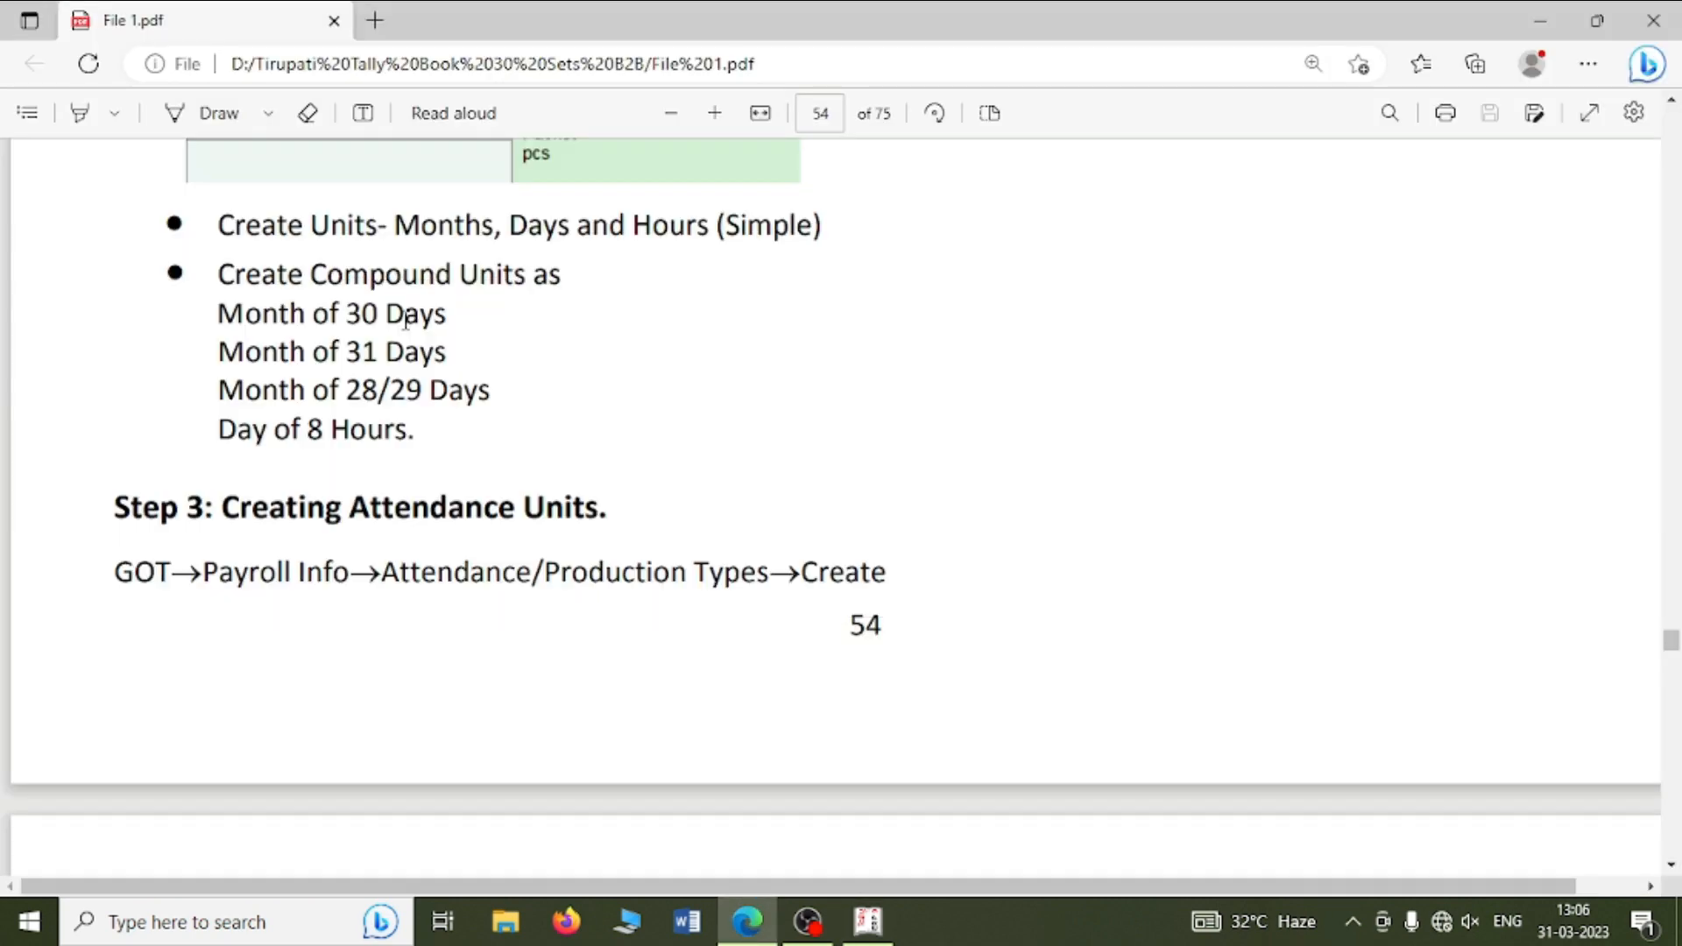
pyautogui.scroll(-3, 405, 320)
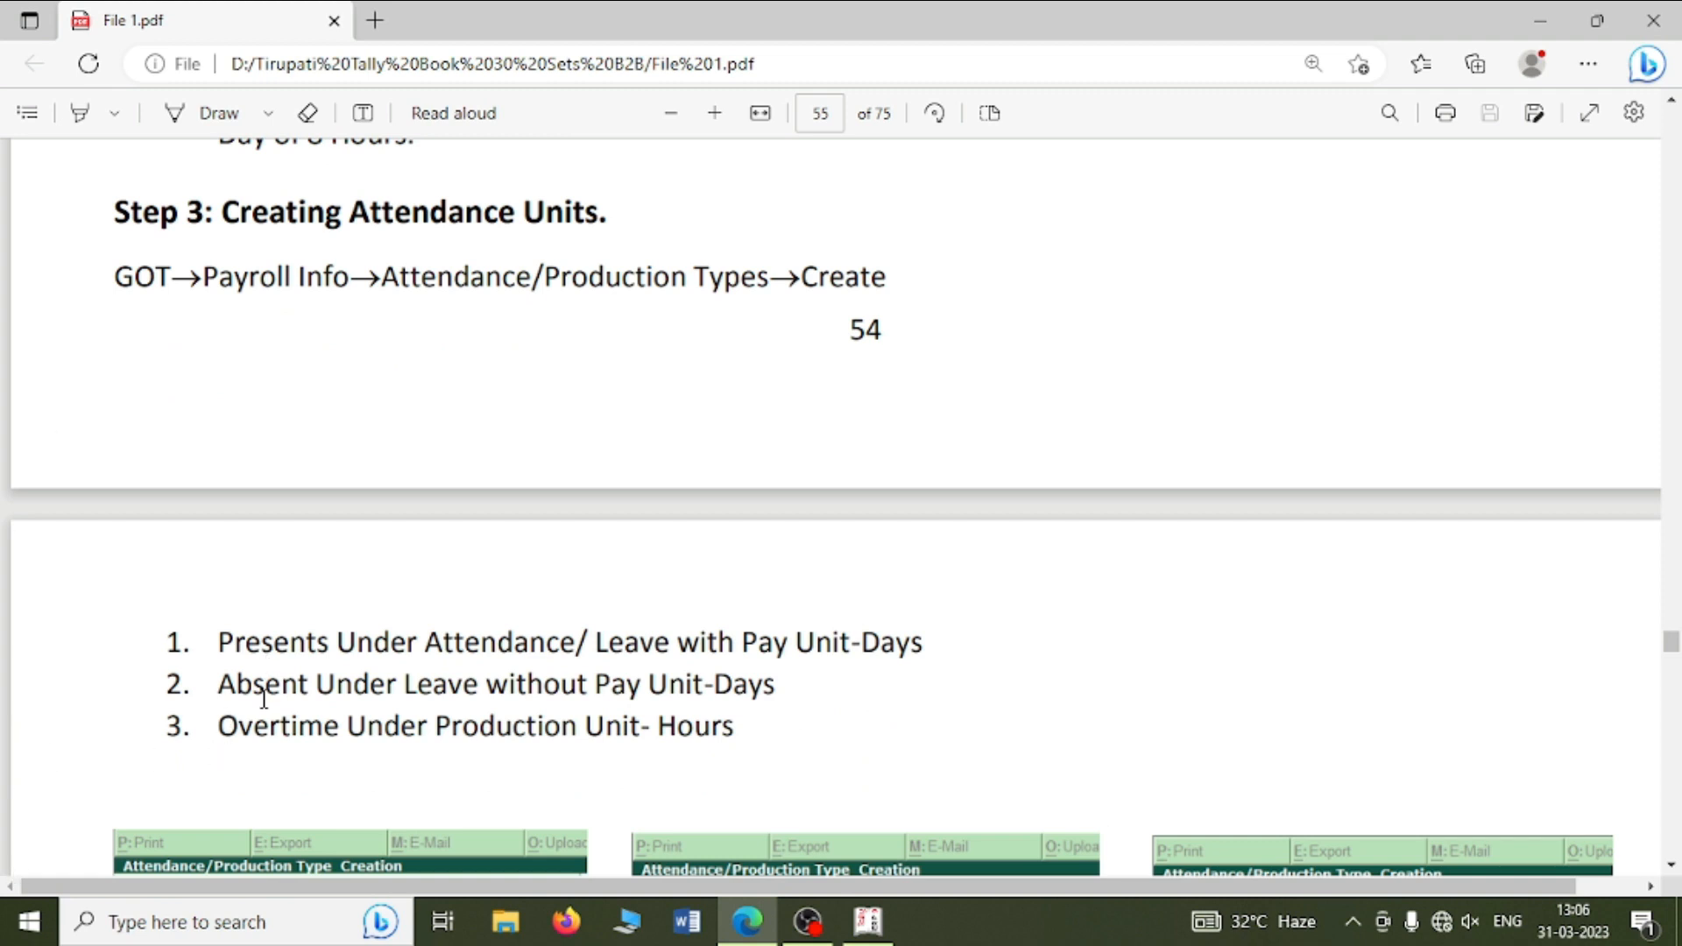
pyautogui.moveTo(420, 644); pyautogui.dragTo(974, 673)
pyautogui.click(974, 673)
pyautogui.hotkey('alt', 'Tab')
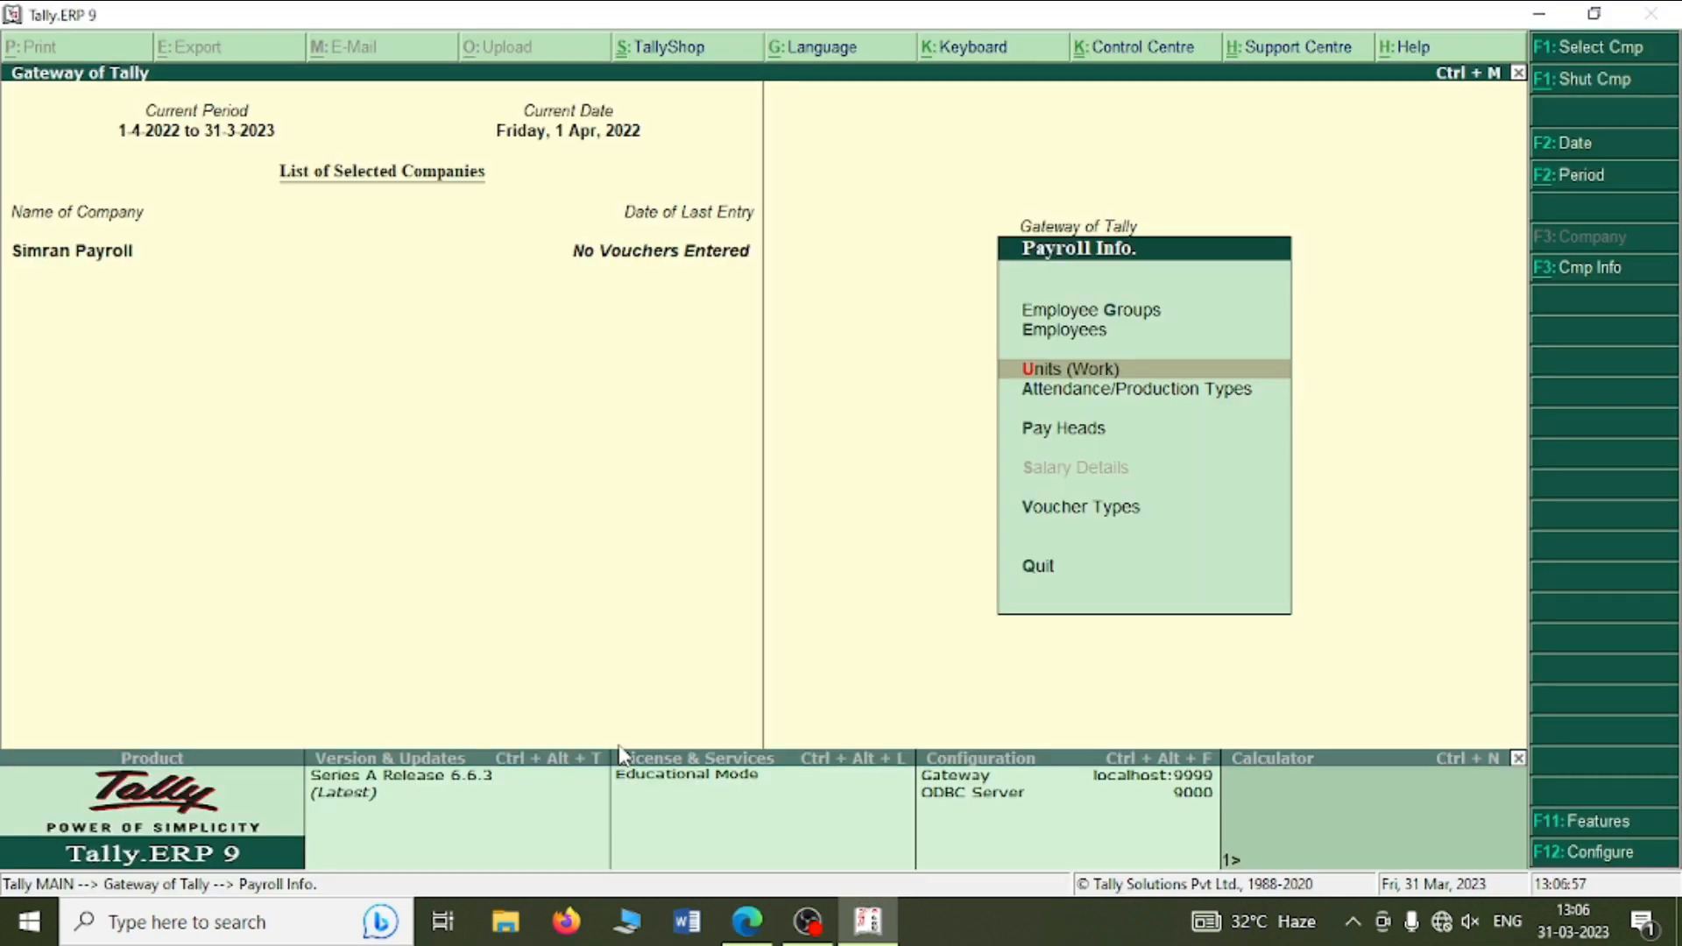
# - Create the attendance type Present under Primary as Attendance / Leave with Pay, checking the PDF guide, and save it
pyautogui.press('Down')
pyautogui.press('Return')
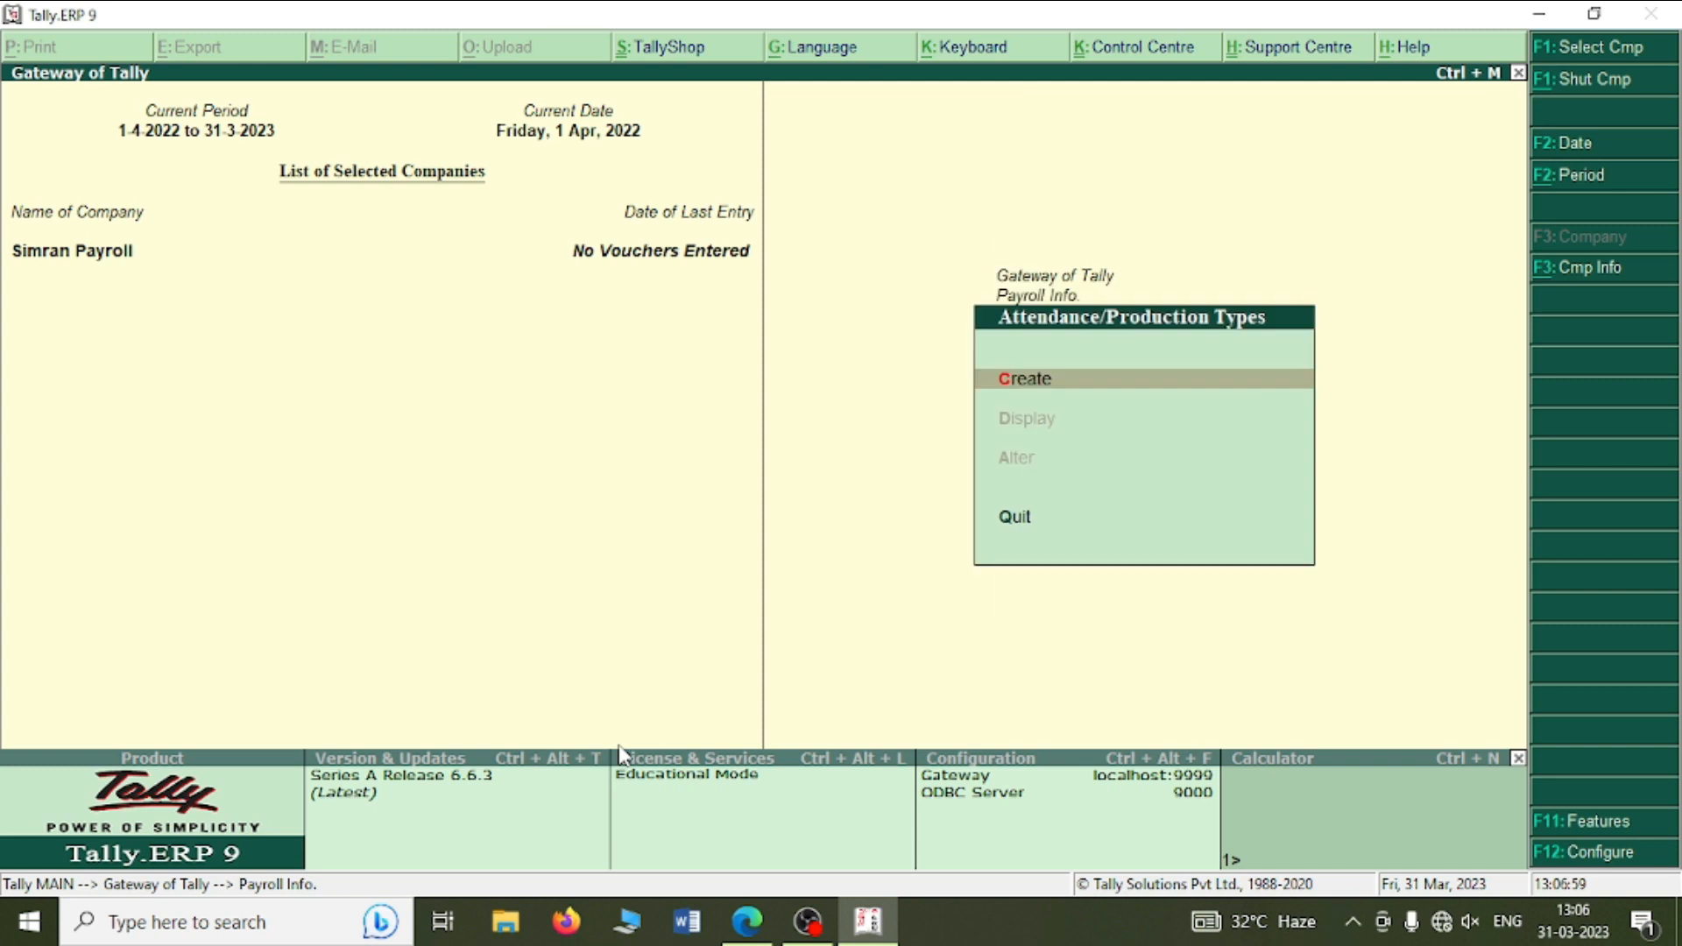
pyautogui.press('Return')
pyautogui.write('P')
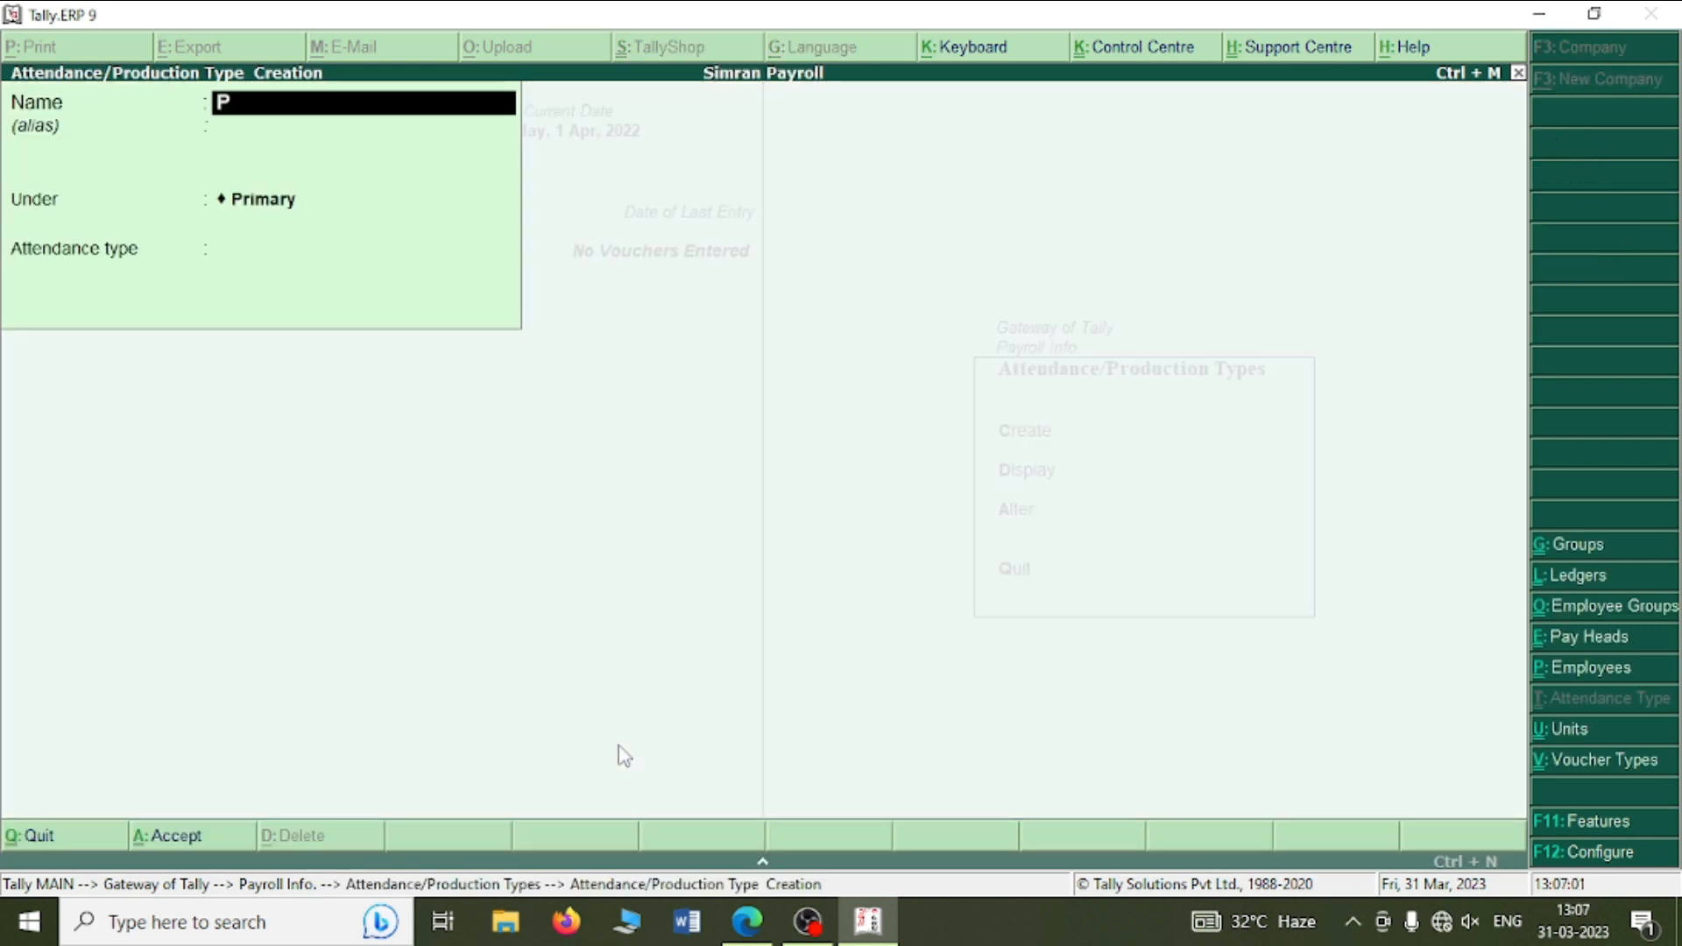
pyautogui.write('resent')
pyautogui.press('Return')
pyautogui.press('Return')
pyautogui.press('Return')
pyautogui.hotkey('alt', 'Tab')
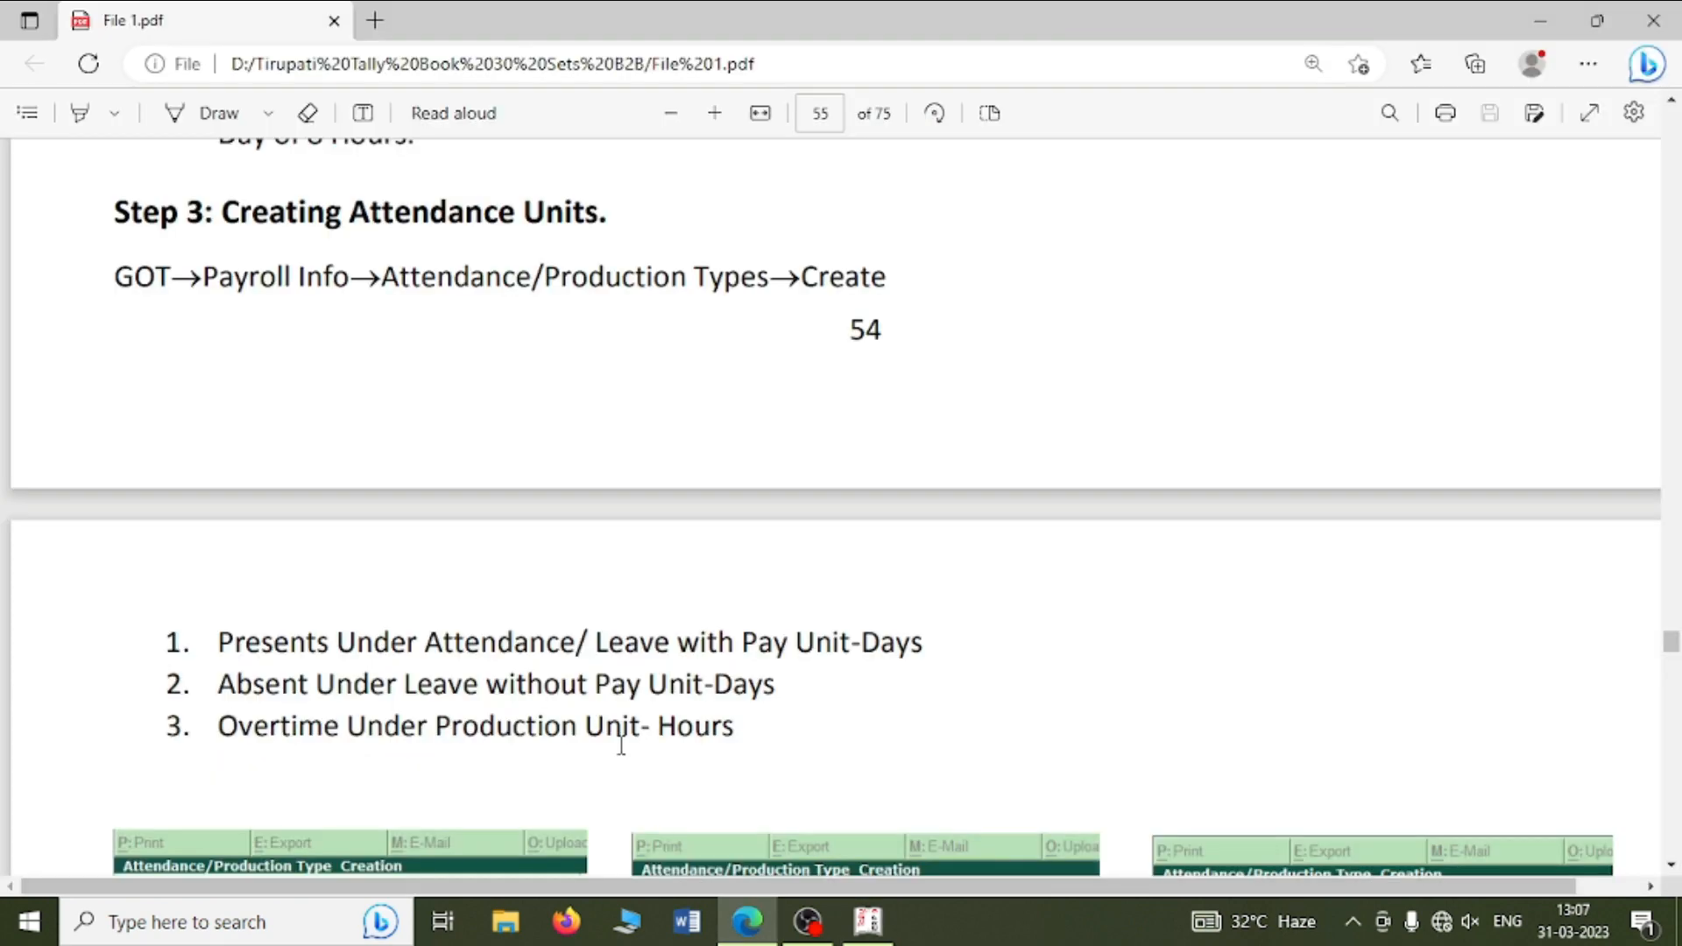
pyautogui.hotkey('alt', 'Tab')
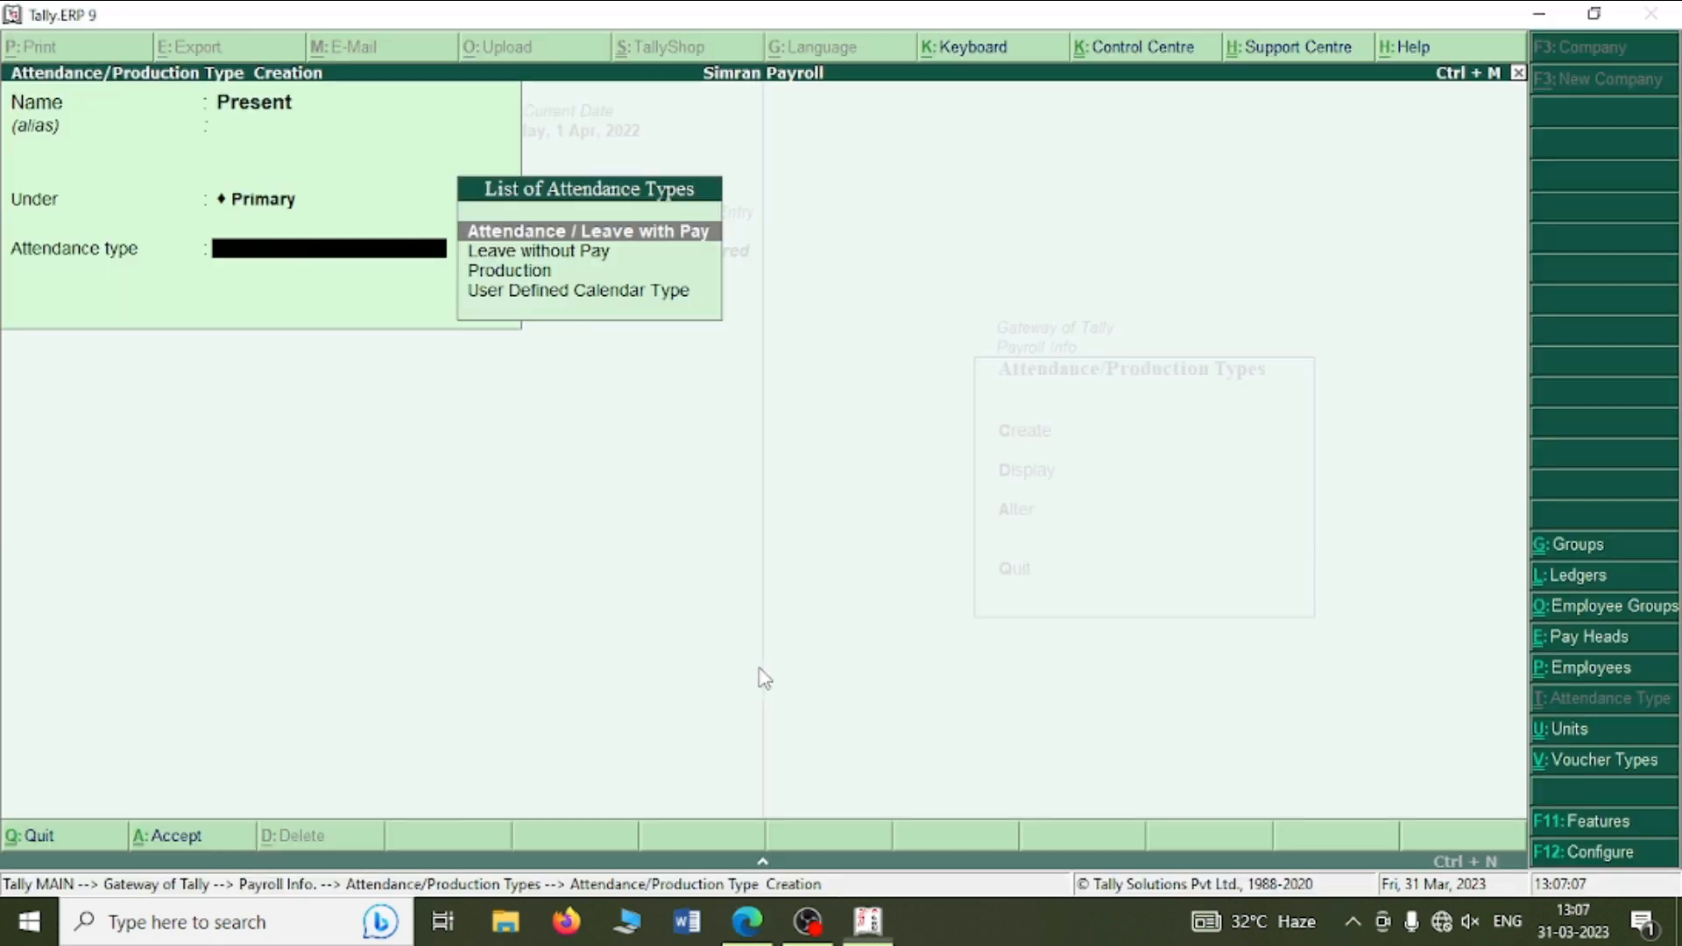
pyautogui.press('Return')
pyautogui.press('Return')
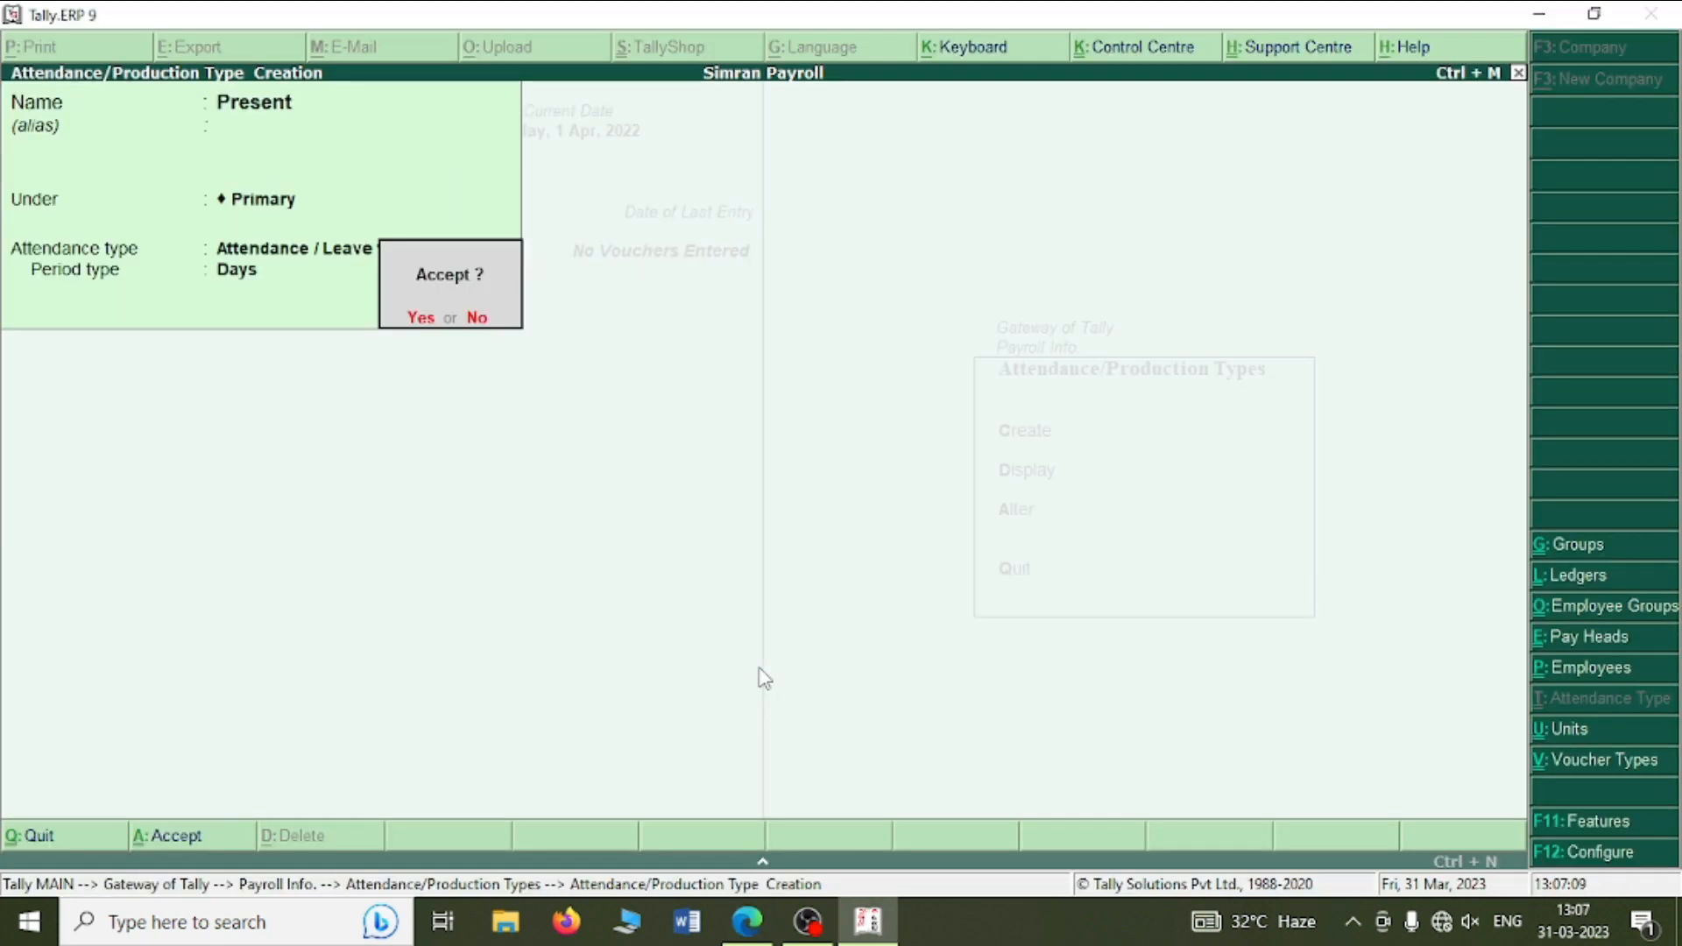
pyautogui.press('Return')
# - Check the PDF guide, create the attendance type Absent under Primary as Leave without Pay, and save it
pyautogui.hotkey('alt', 'Tab')
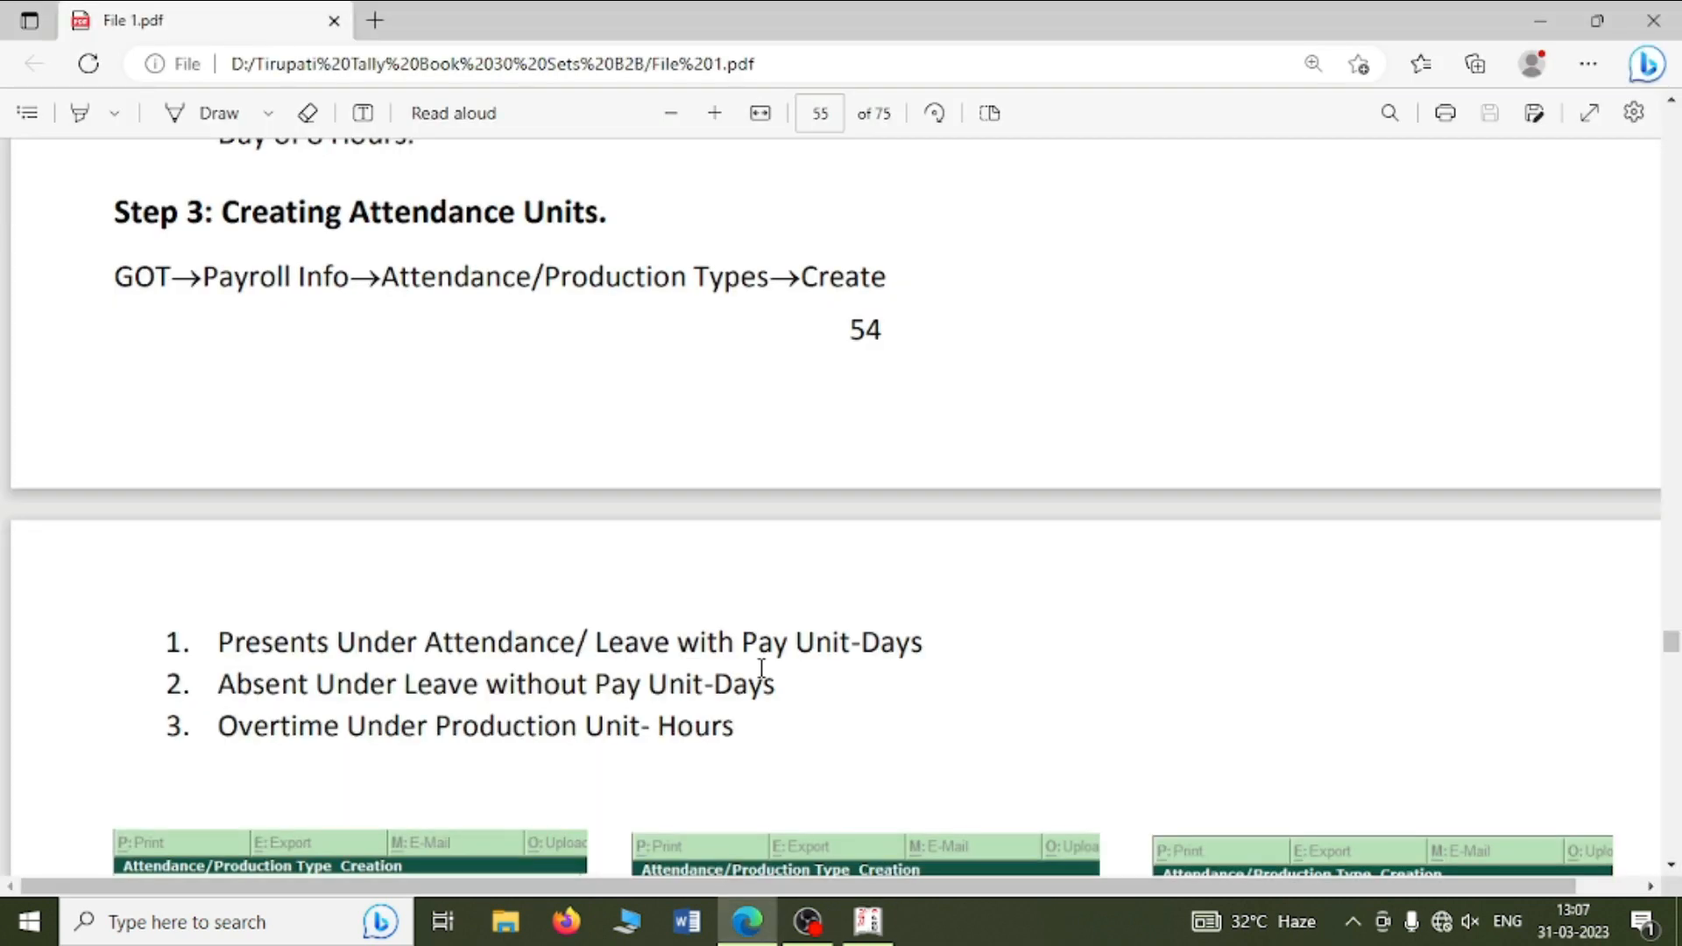
pyautogui.hotkey('alt', 'Tab')
pyautogui.write('Absent')
pyautogui.press('Return')
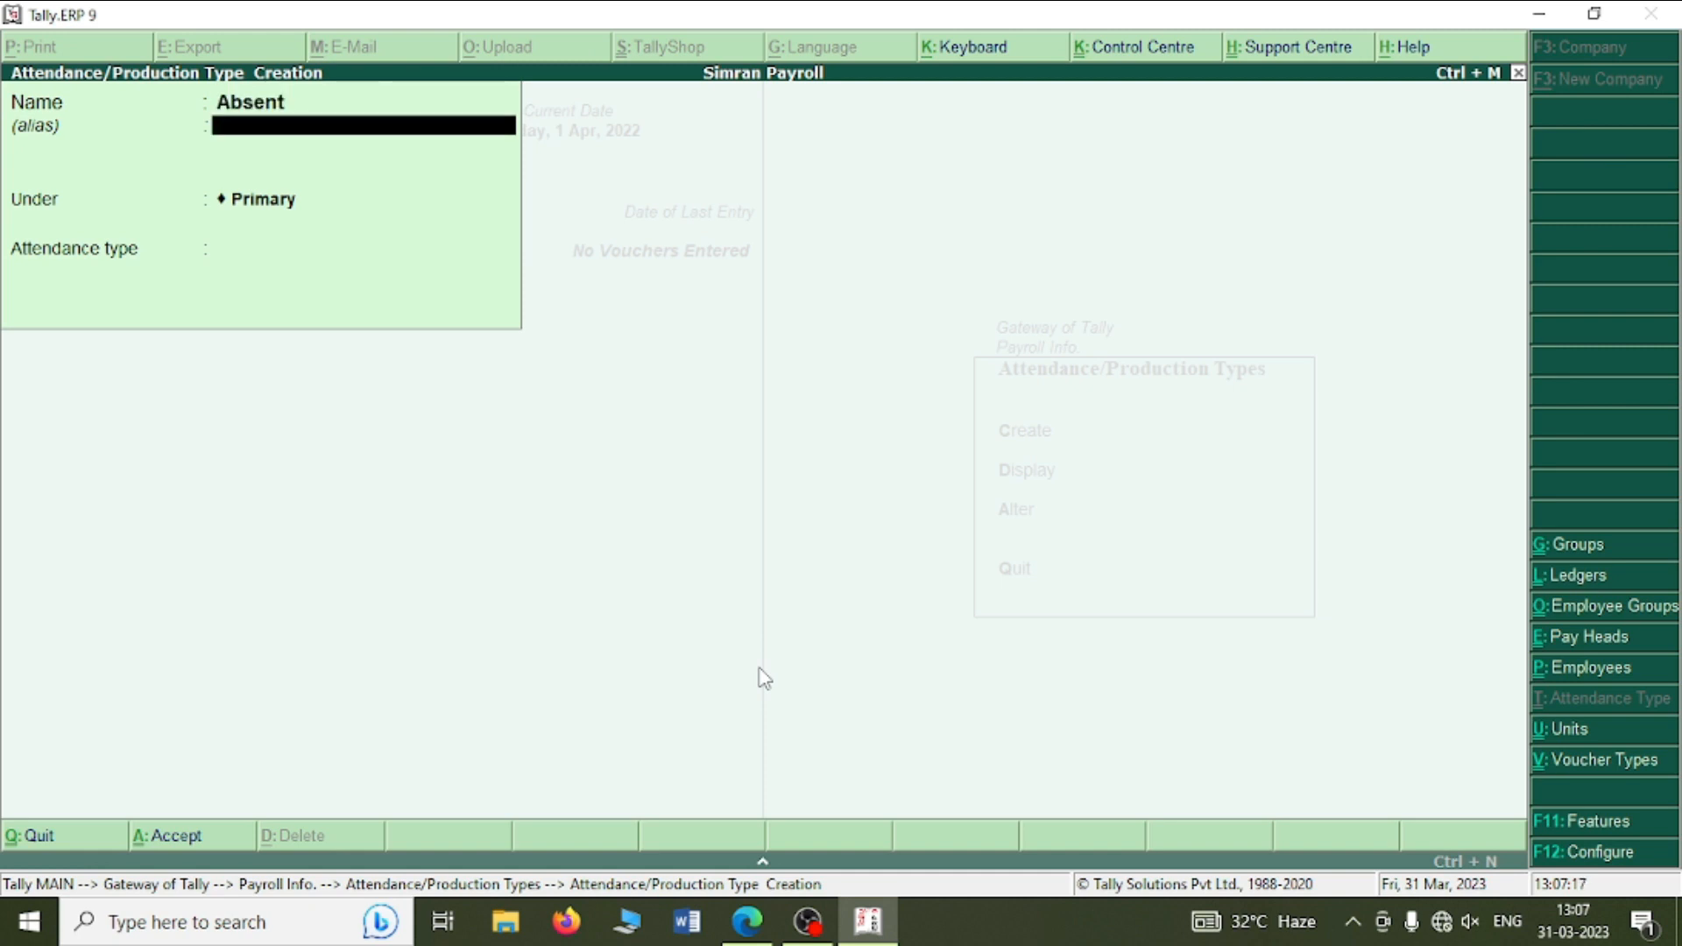
pyautogui.press('Return')
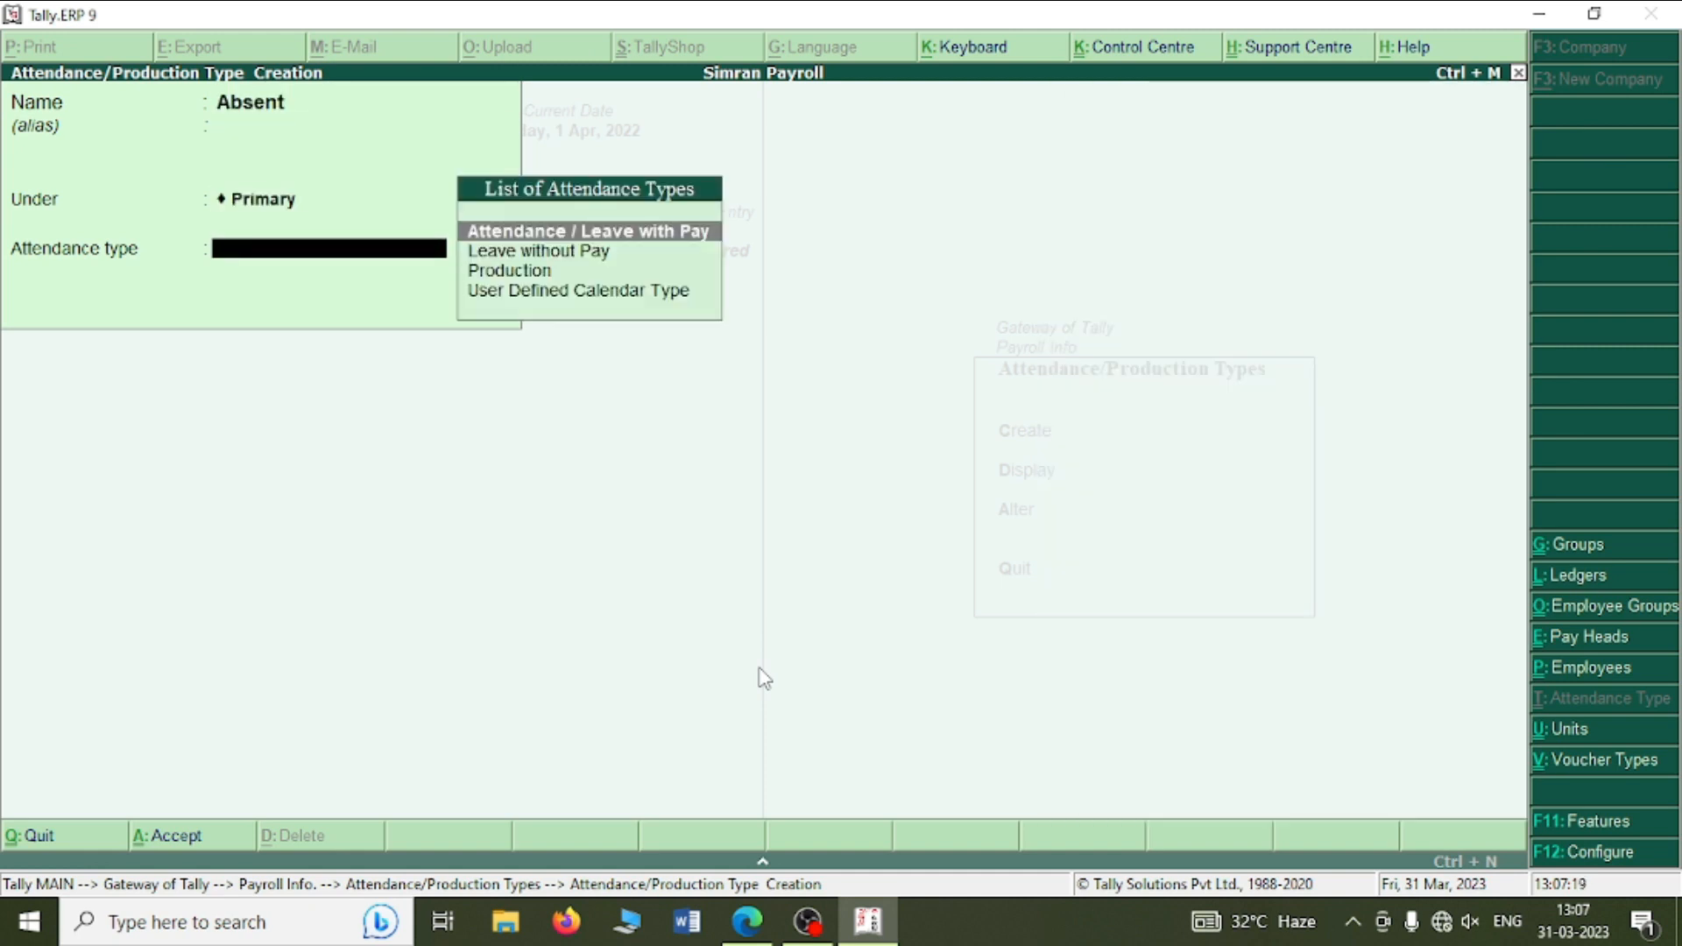
pyautogui.press('Down')
pyautogui.press('Return')
pyautogui.press('Return')
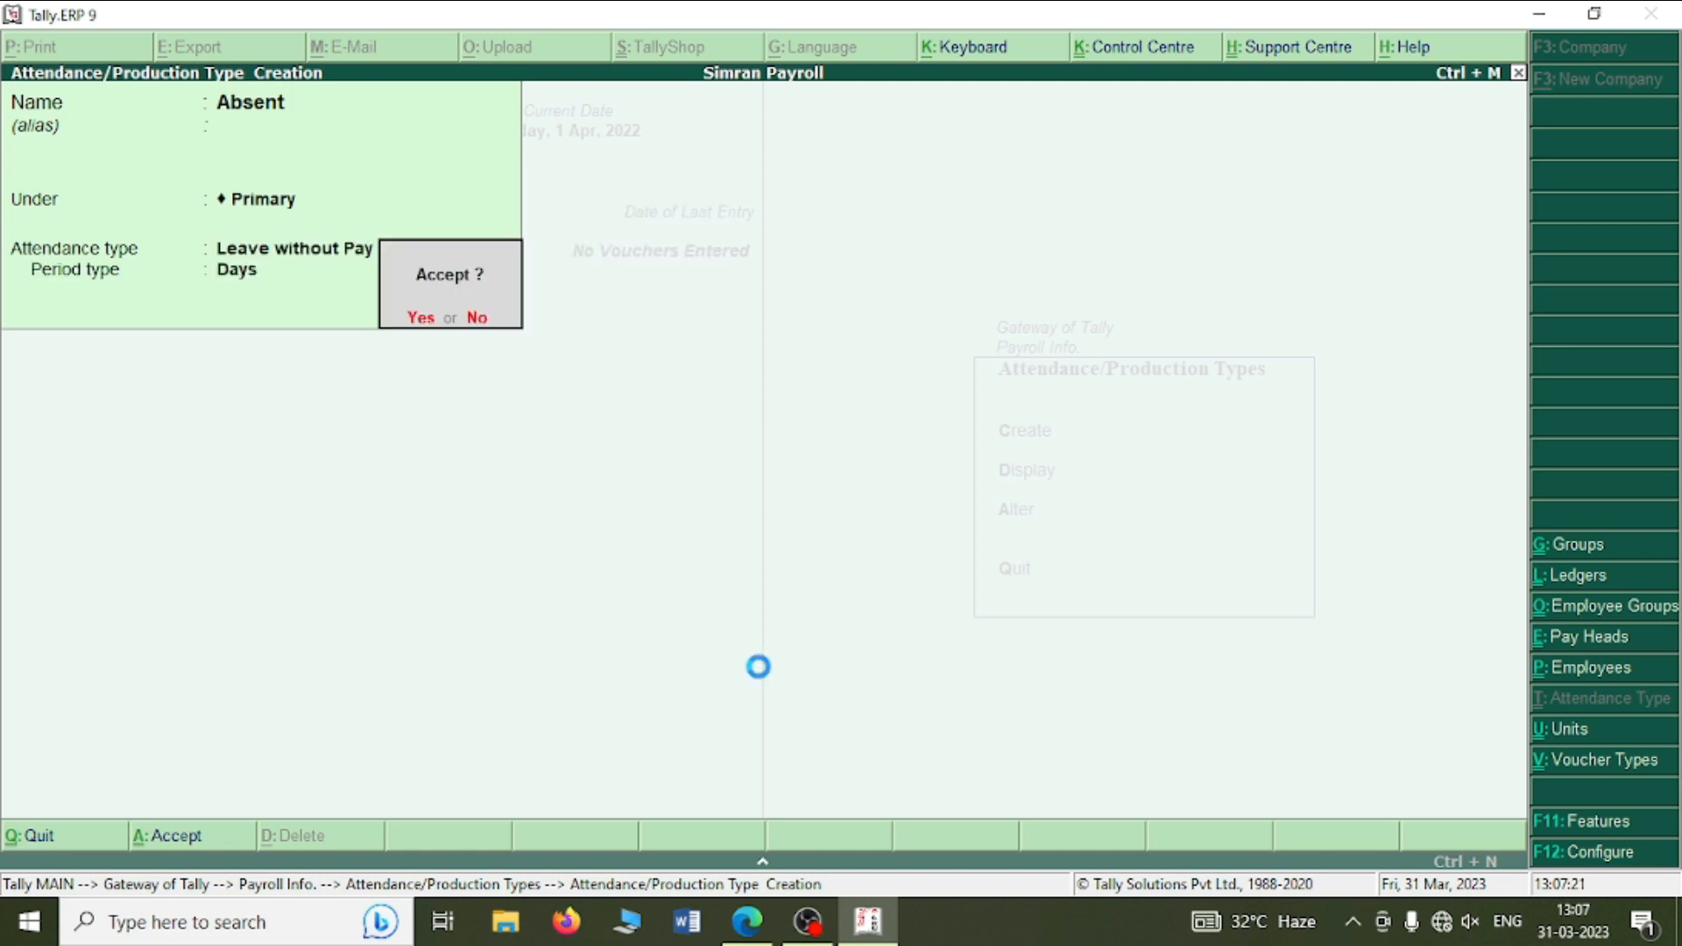
pyautogui.press('Return')
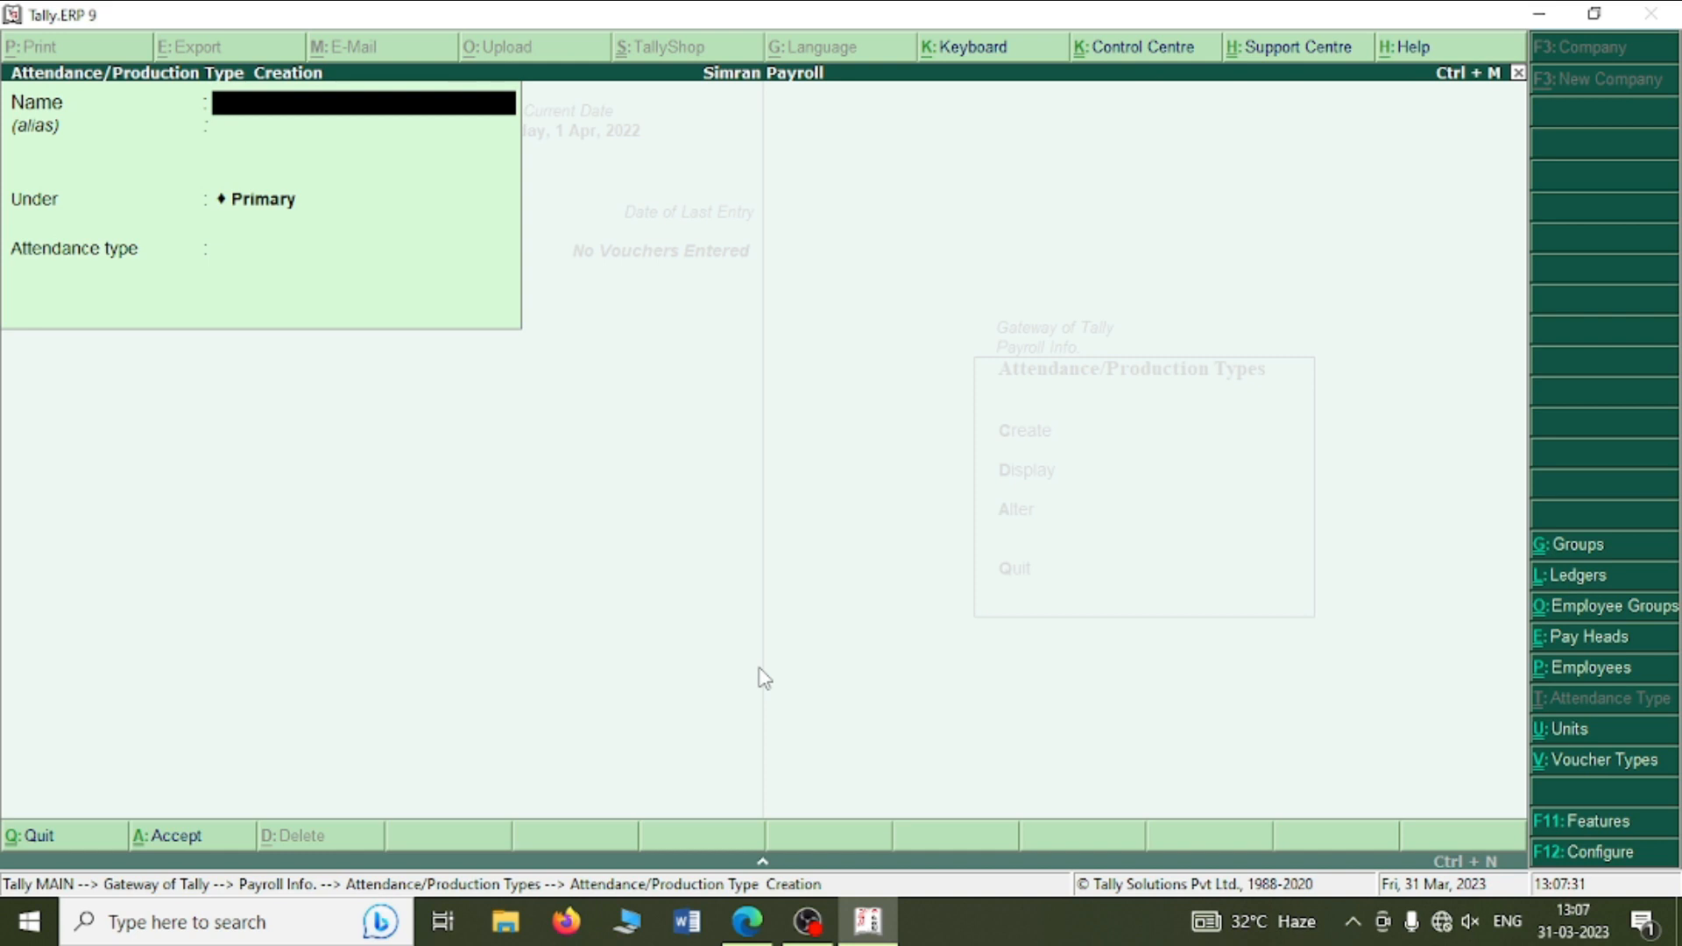
# - Create the attendance type Overtime under Primary as Production with the unit Hours, and save it
pyautogui.write('Overtime')
pyautogui.press('Return')
pyautogui.press('Return')
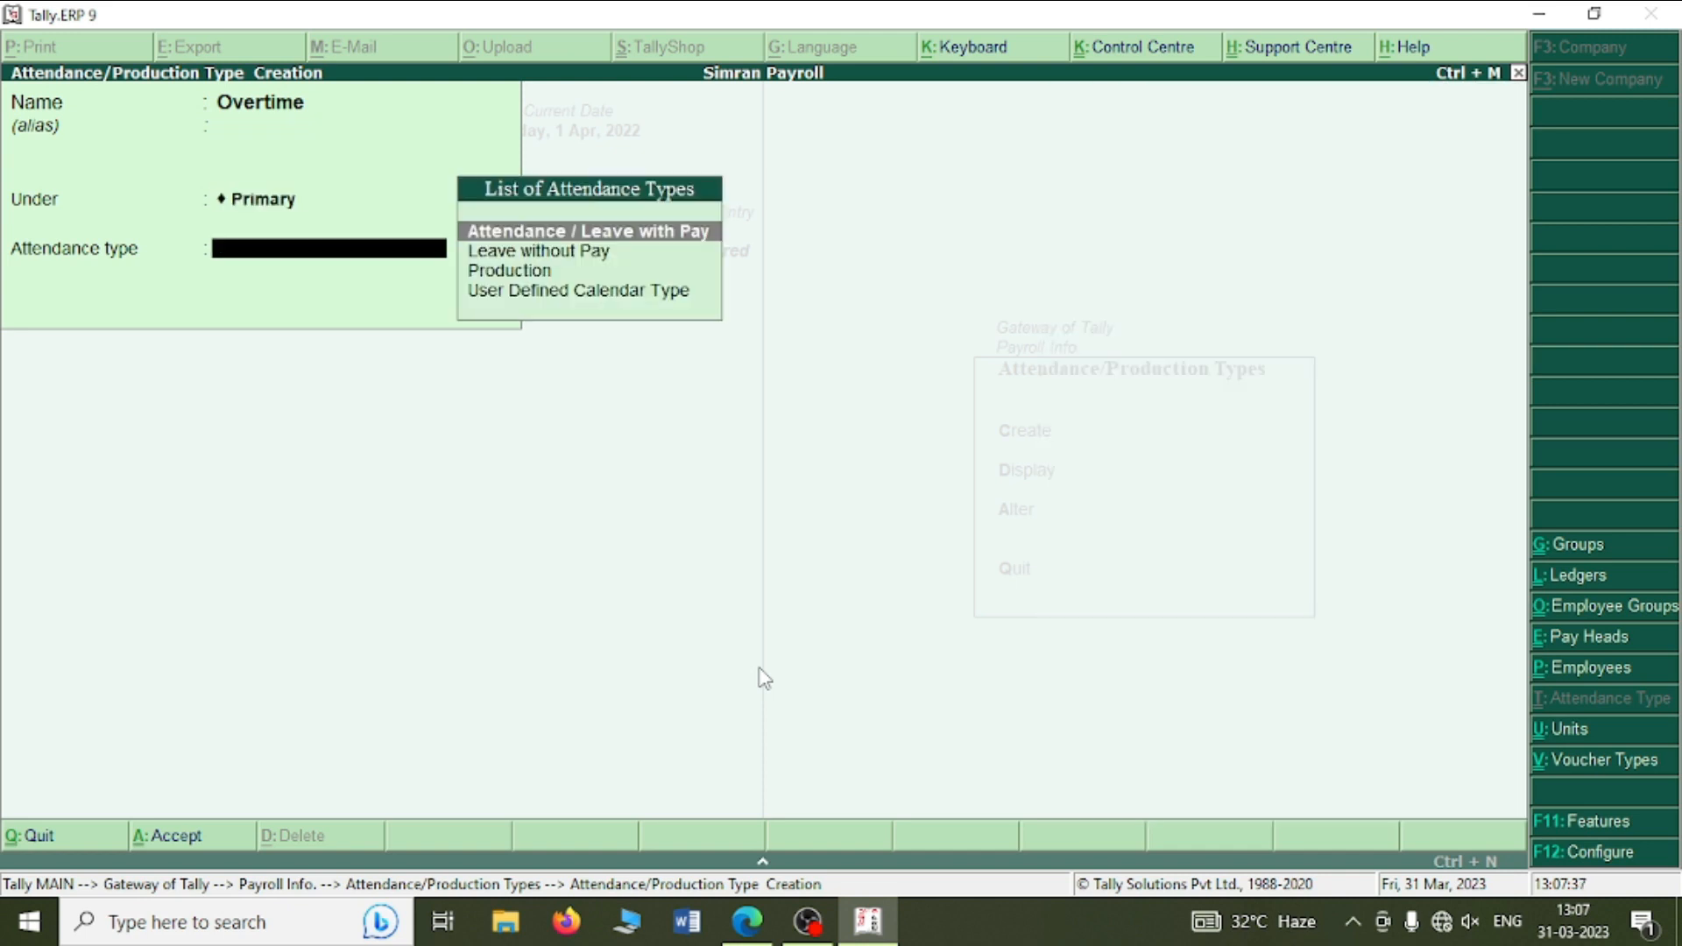
pyautogui.press('Down')
pyautogui.press('Down')
pyautogui.press('Return')
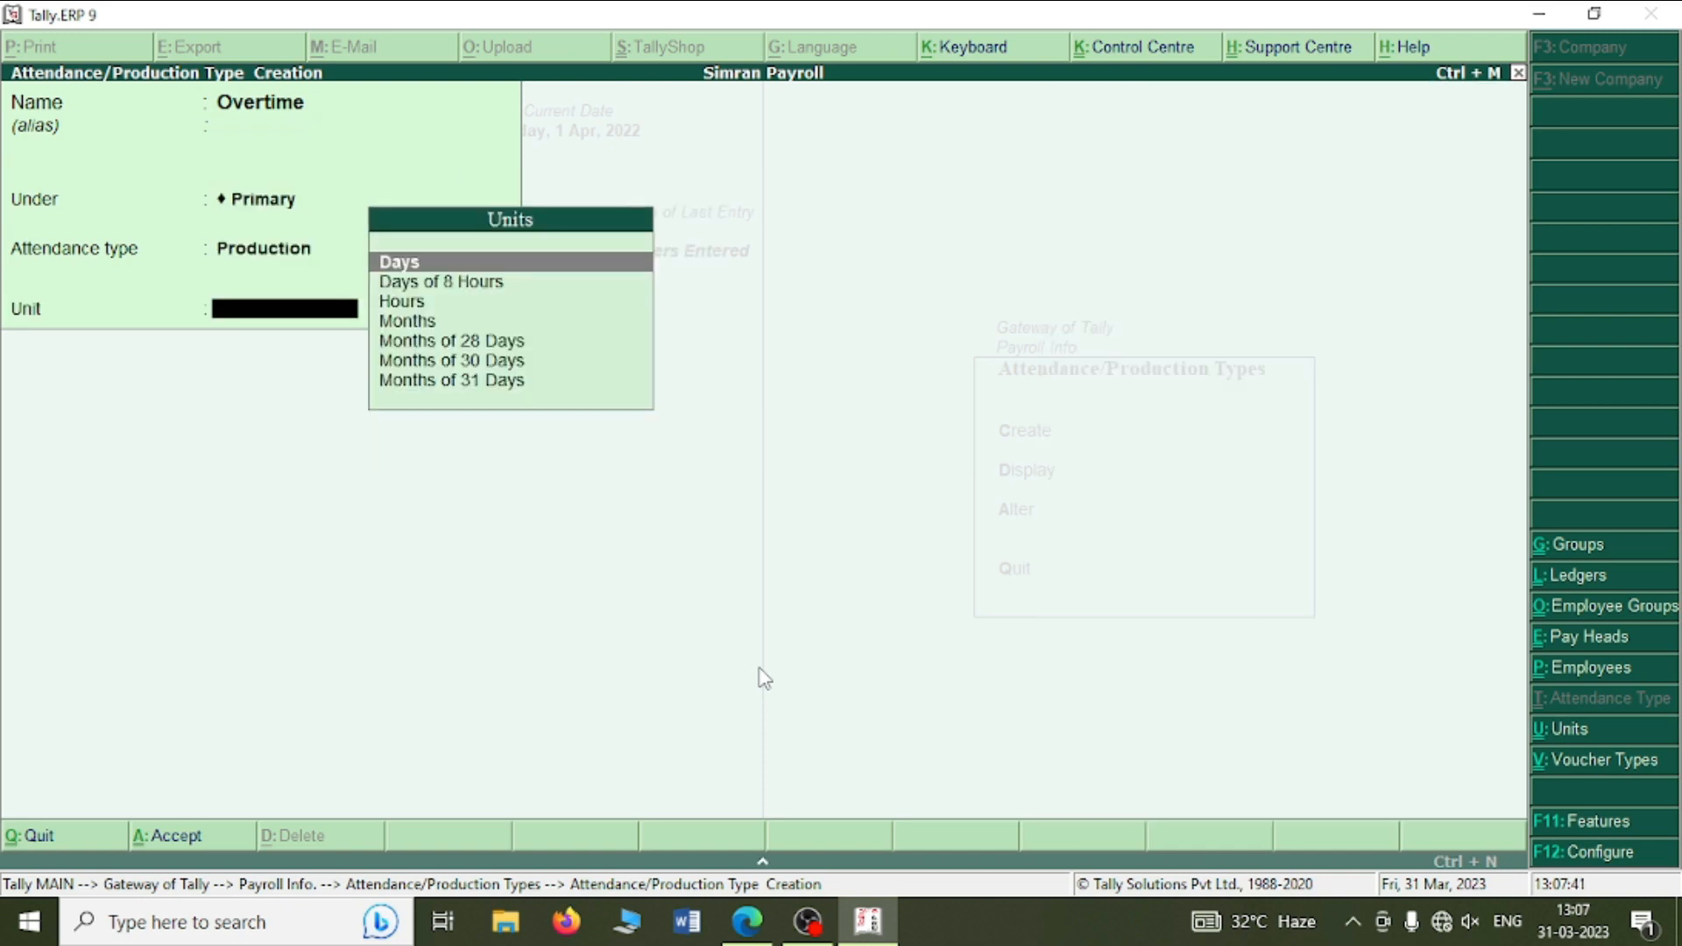
pyautogui.press('Down')
pyautogui.press('Down')
pyautogui.press('Return')
pyautogui.press('Return')
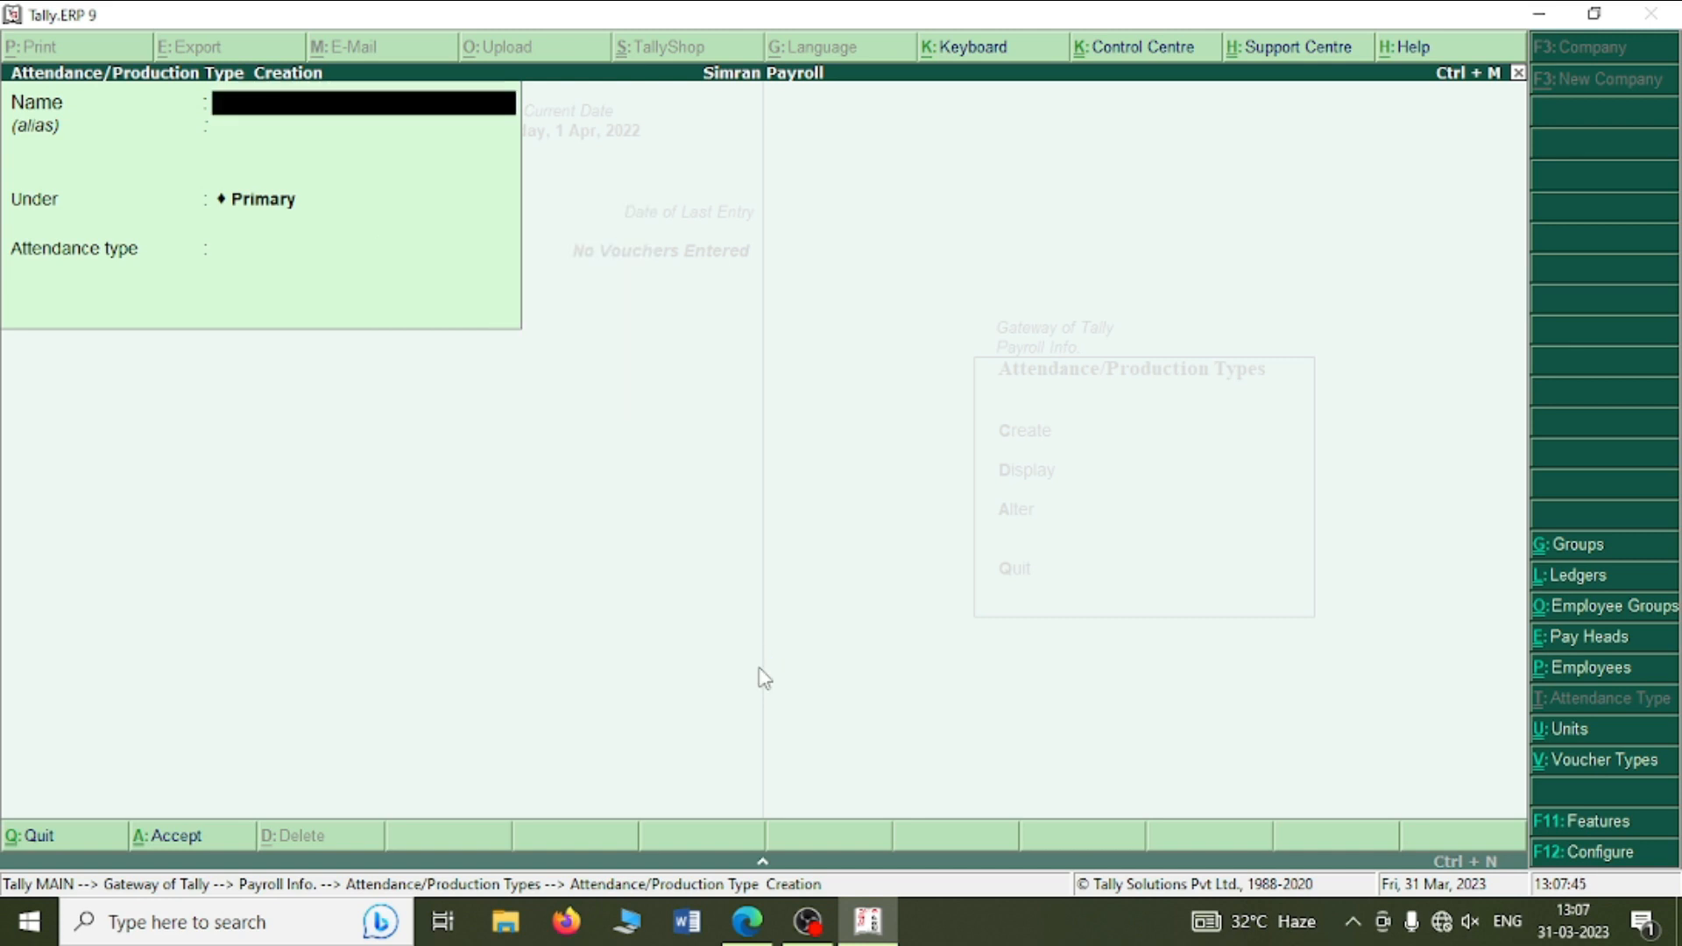
# - Review the Step 4 employee groups to create in the PDF guide in Edge, and return to Tally.ERP 9
pyautogui.hotkey('alt', 'Tab')
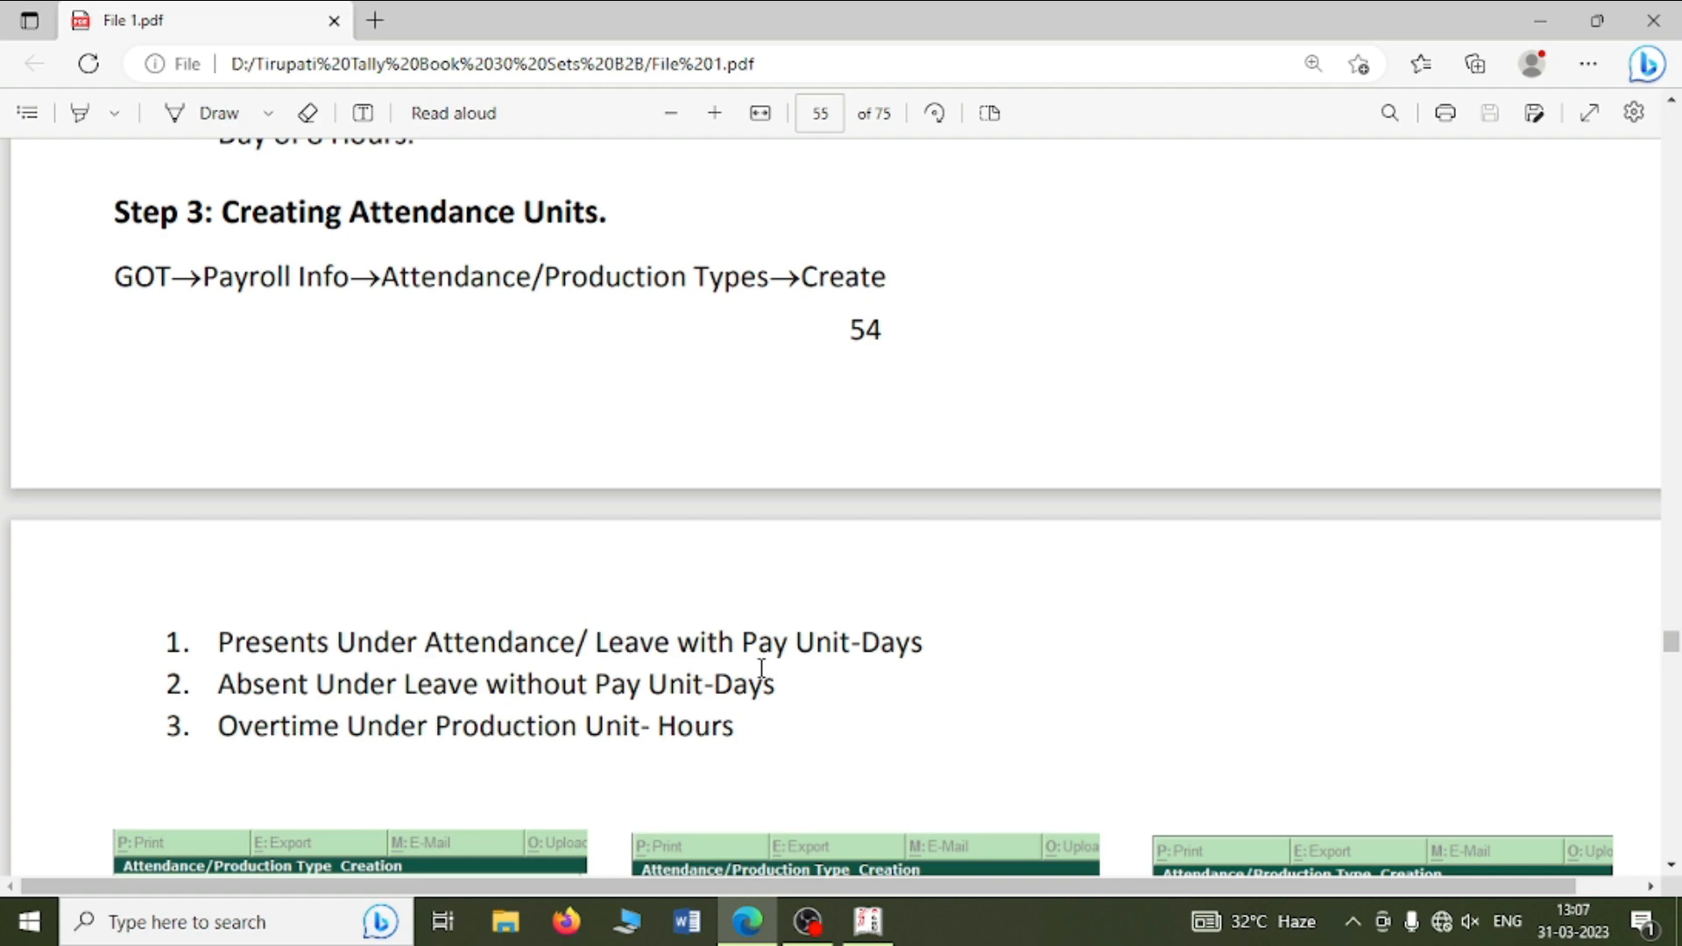
pyautogui.scroll(-4, 770, 563)
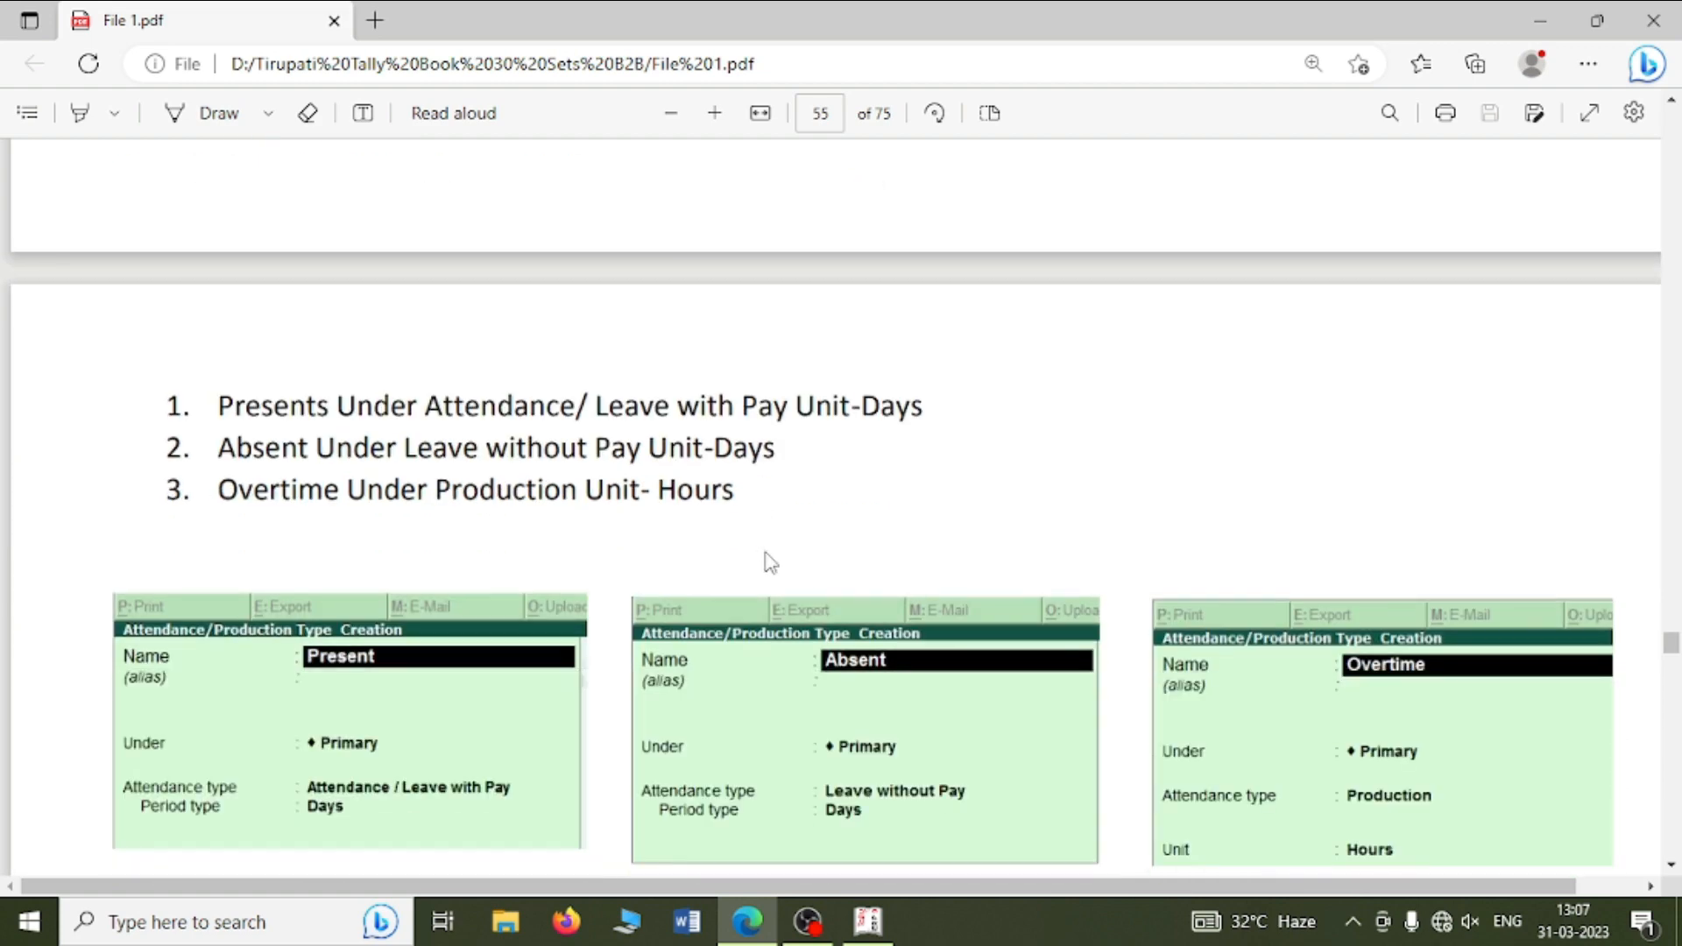
pyautogui.scroll(-5, 770, 563)
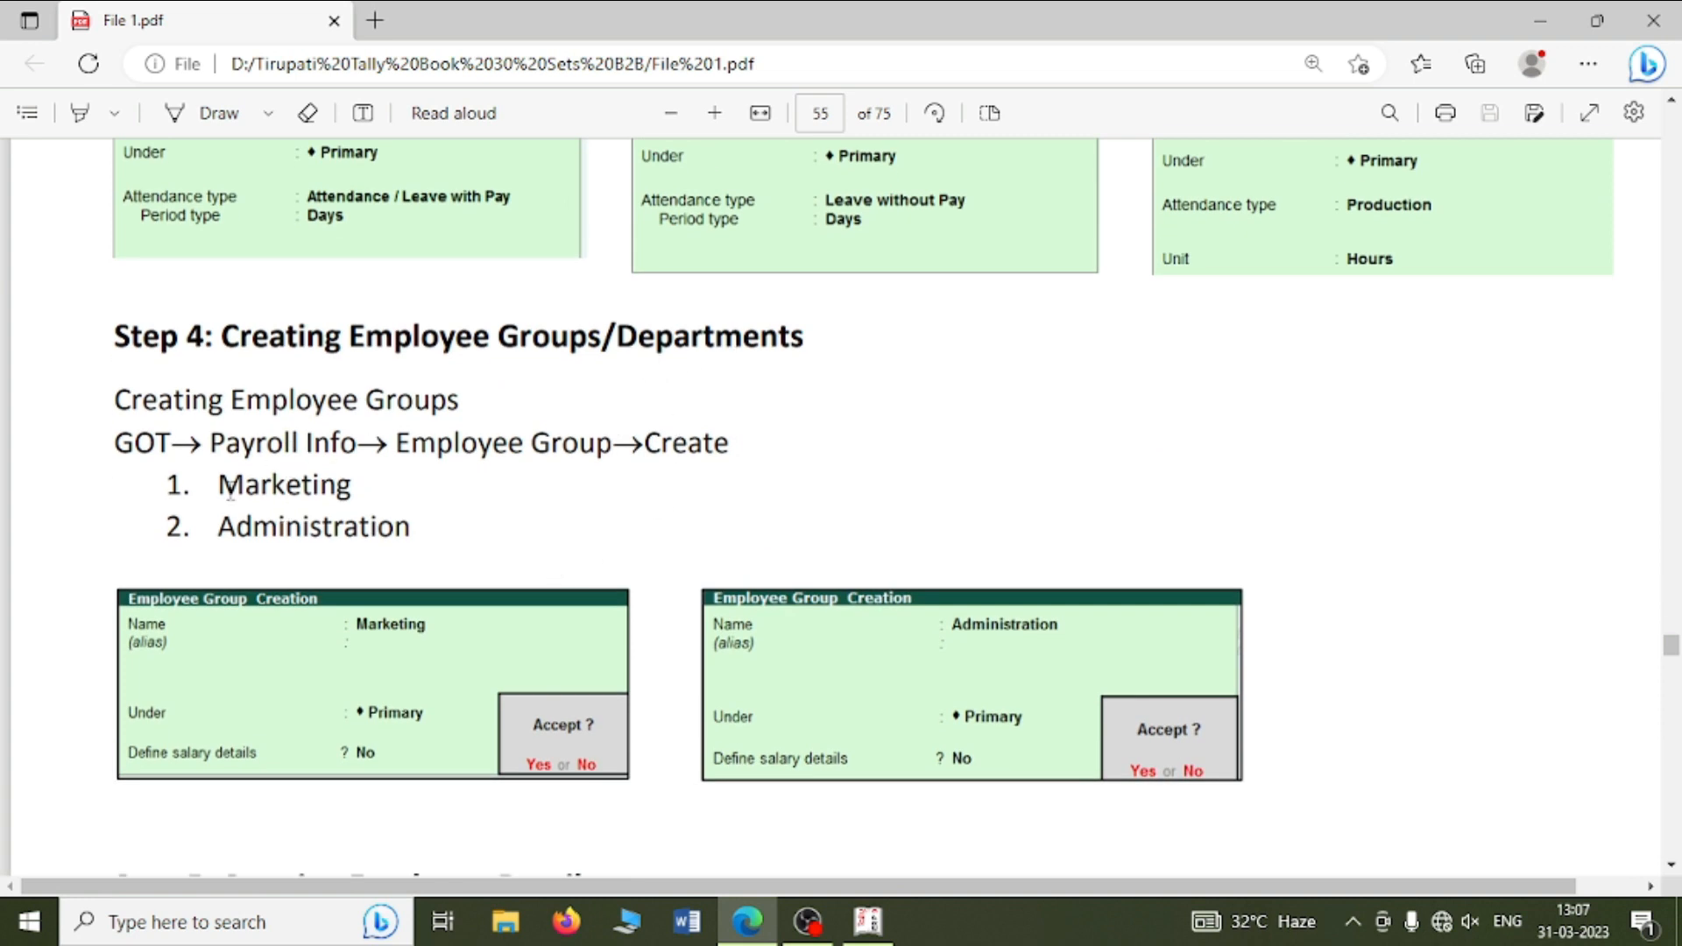
pyautogui.hotkey('alt', 'Tab')
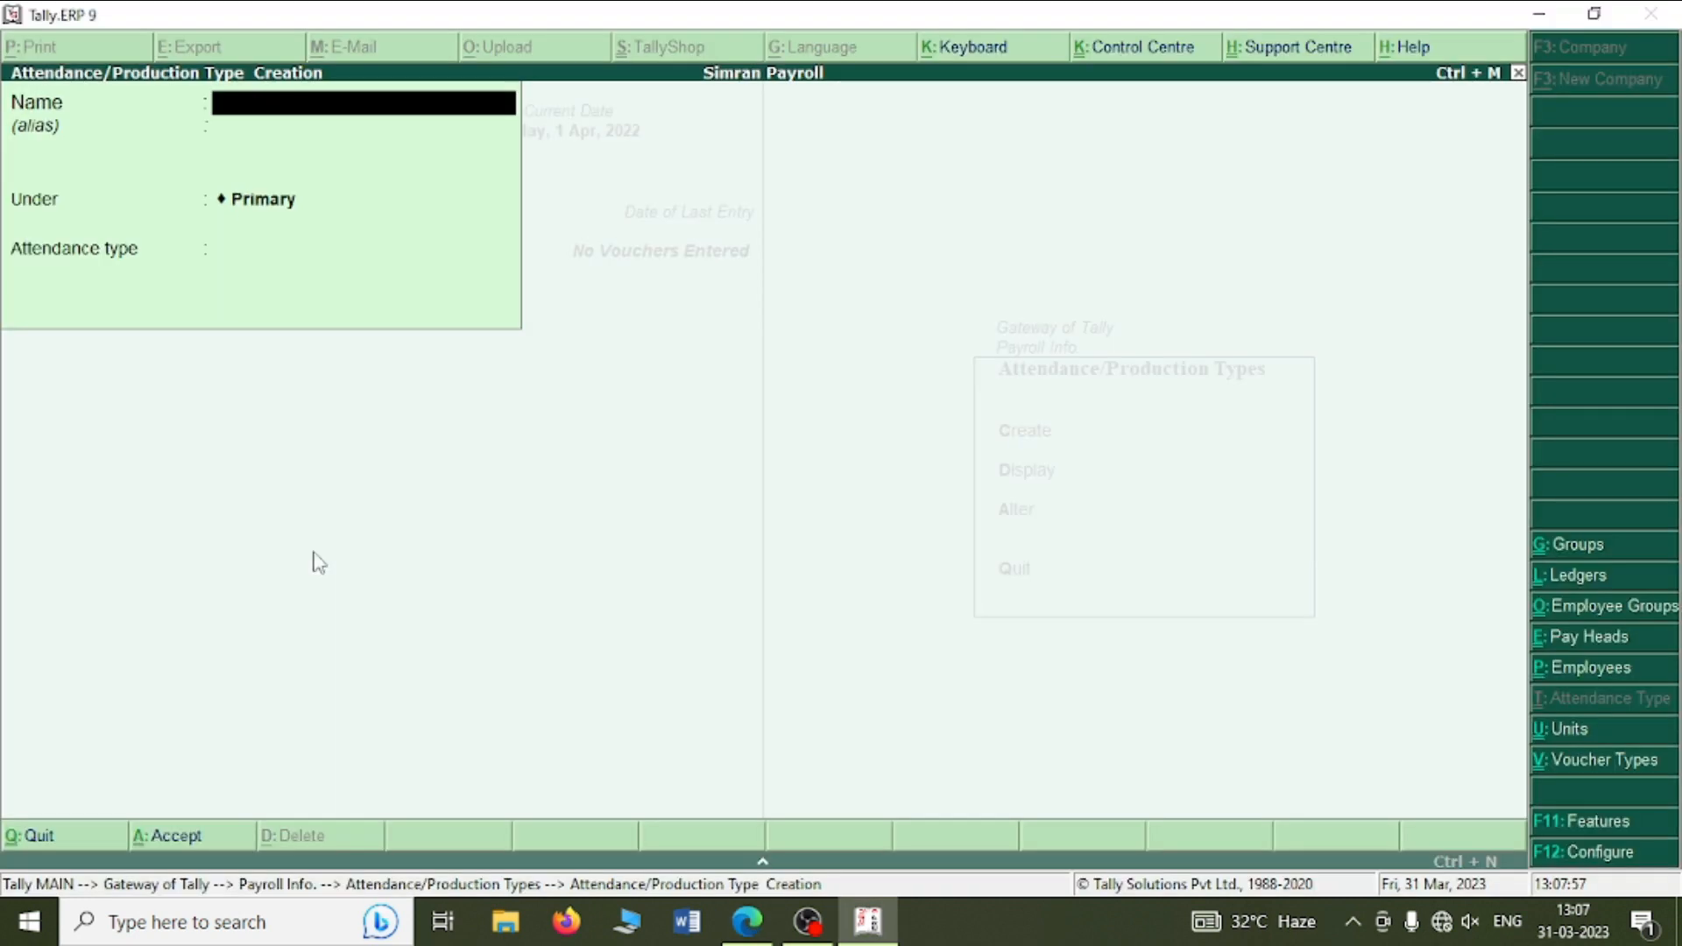
# - Leave attendance type creation and open the single employee group creation form under Payroll Info
pyautogui.press('Escape')
pyautogui.press('y')
pyautogui.press('Escape')
pyautogui.press('Up')
pyautogui.press('Up')
pyautogui.press('Up')
pyautogui.press('Return')
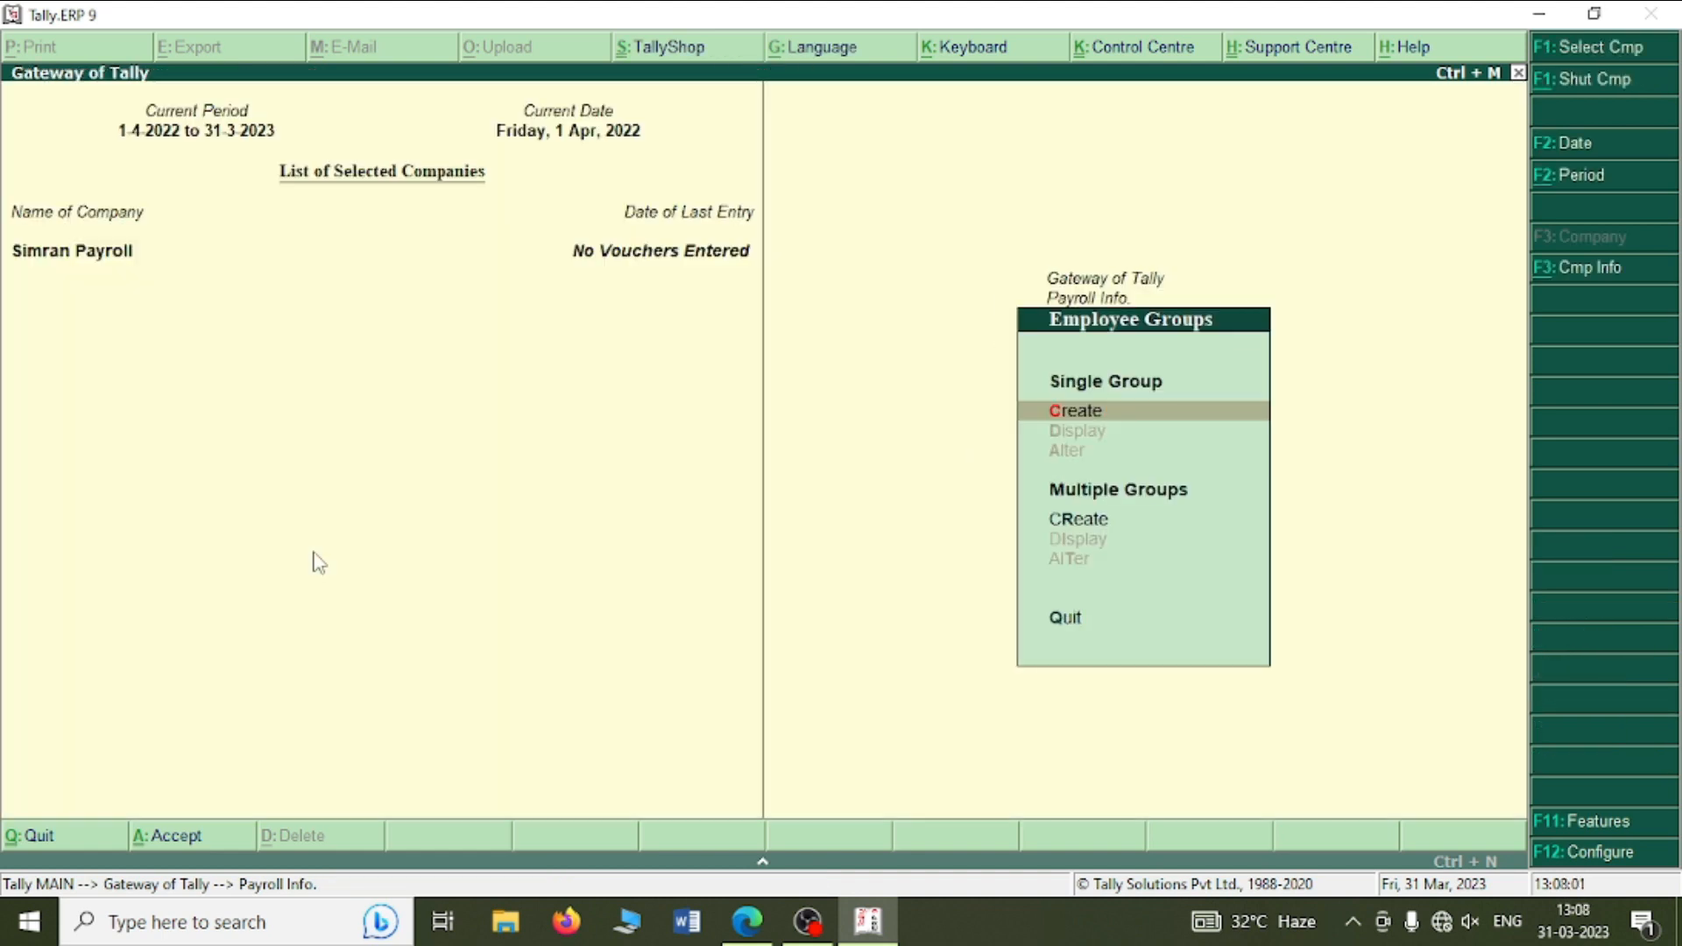
pyautogui.press('Return')
# - Create the employee group Marketing under Primary without defining salary details, and save it
pyautogui.write('Ma')
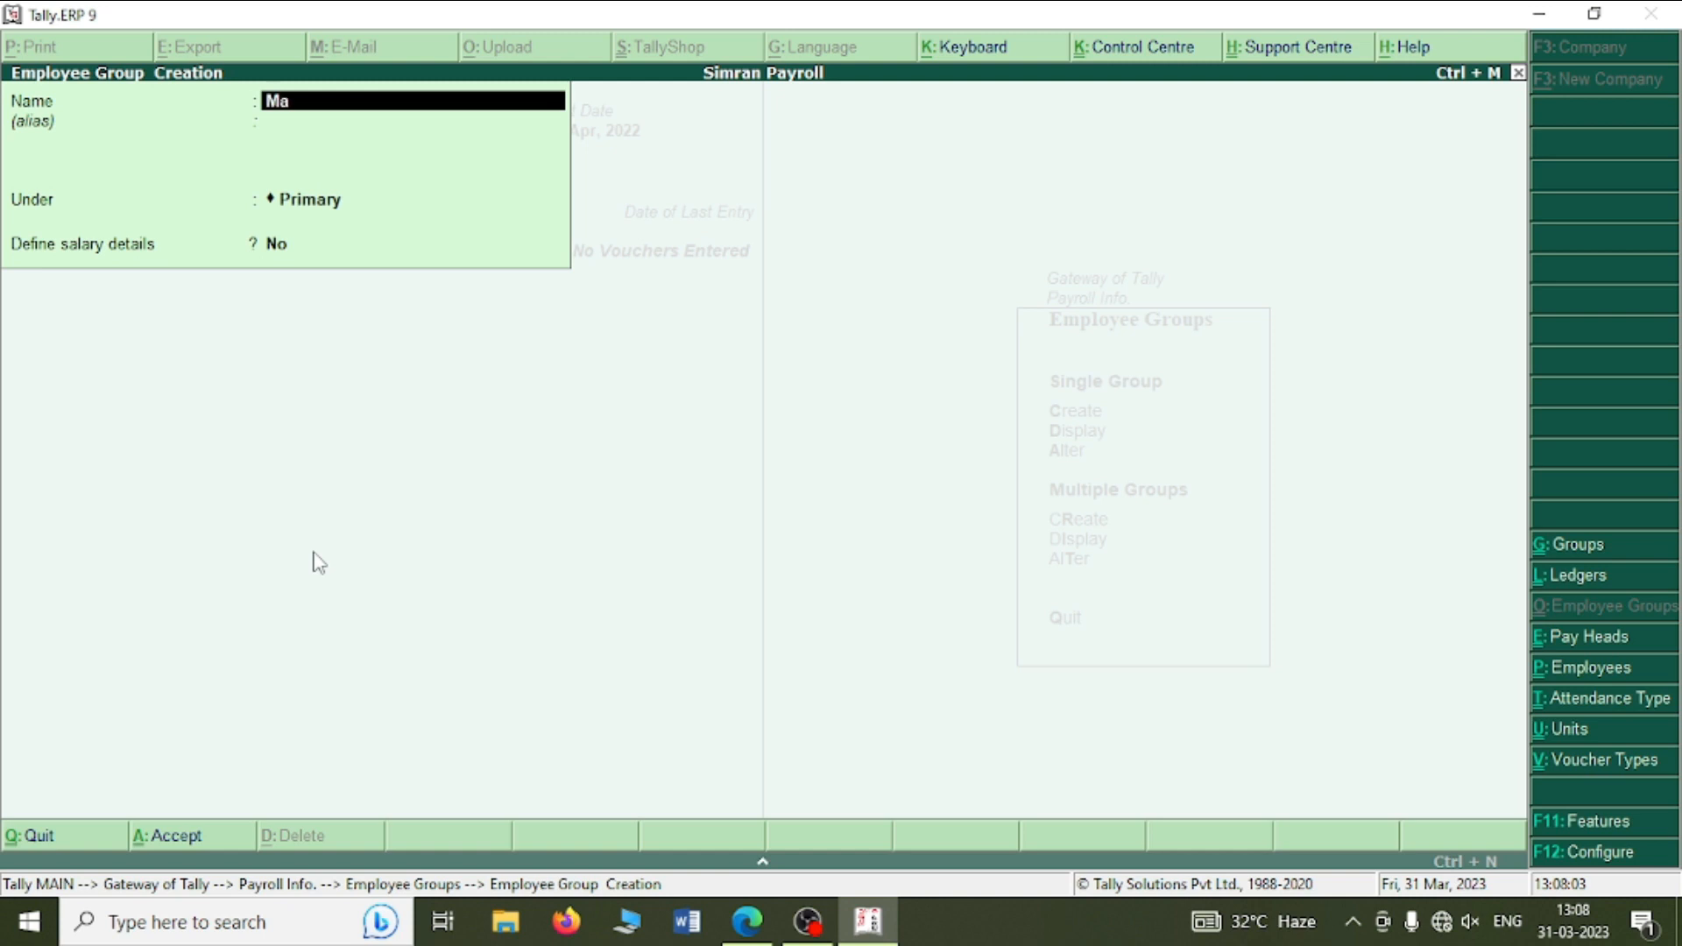
pyautogui.write('rketing')
pyautogui.press('Return')
pyautogui.press('Return')
pyautogui.press('Return')
pyautogui.press('Return')
pyautogui.press('Return')
# - Create the employee group Administration under Primary without defining salary details, and save it
pyautogui.write('Administration')
pyautogui.press('Return')
pyautogui.press('Return')
pyautogui.press('Return')
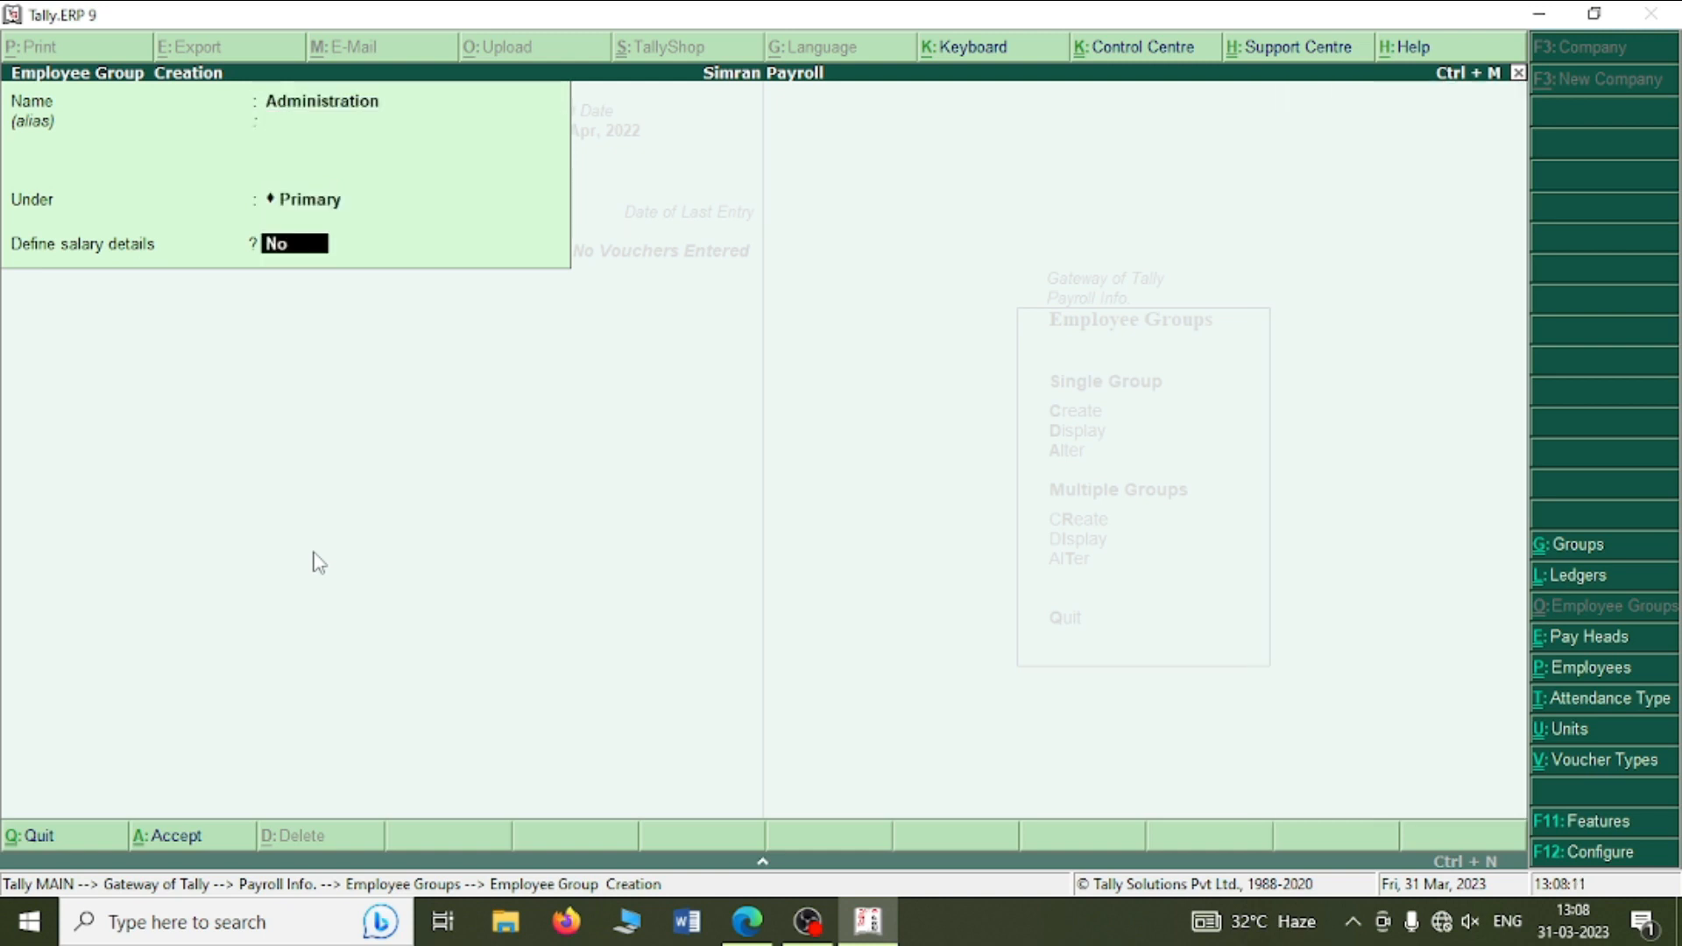
pyautogui.press('Return')
pyautogui.press('Return')
# - Switch to the PDF guide in Edge, review the Step 5 employee details table, and return to Tally.ERP 9
pyautogui.hotkey('alt', 'Tab')
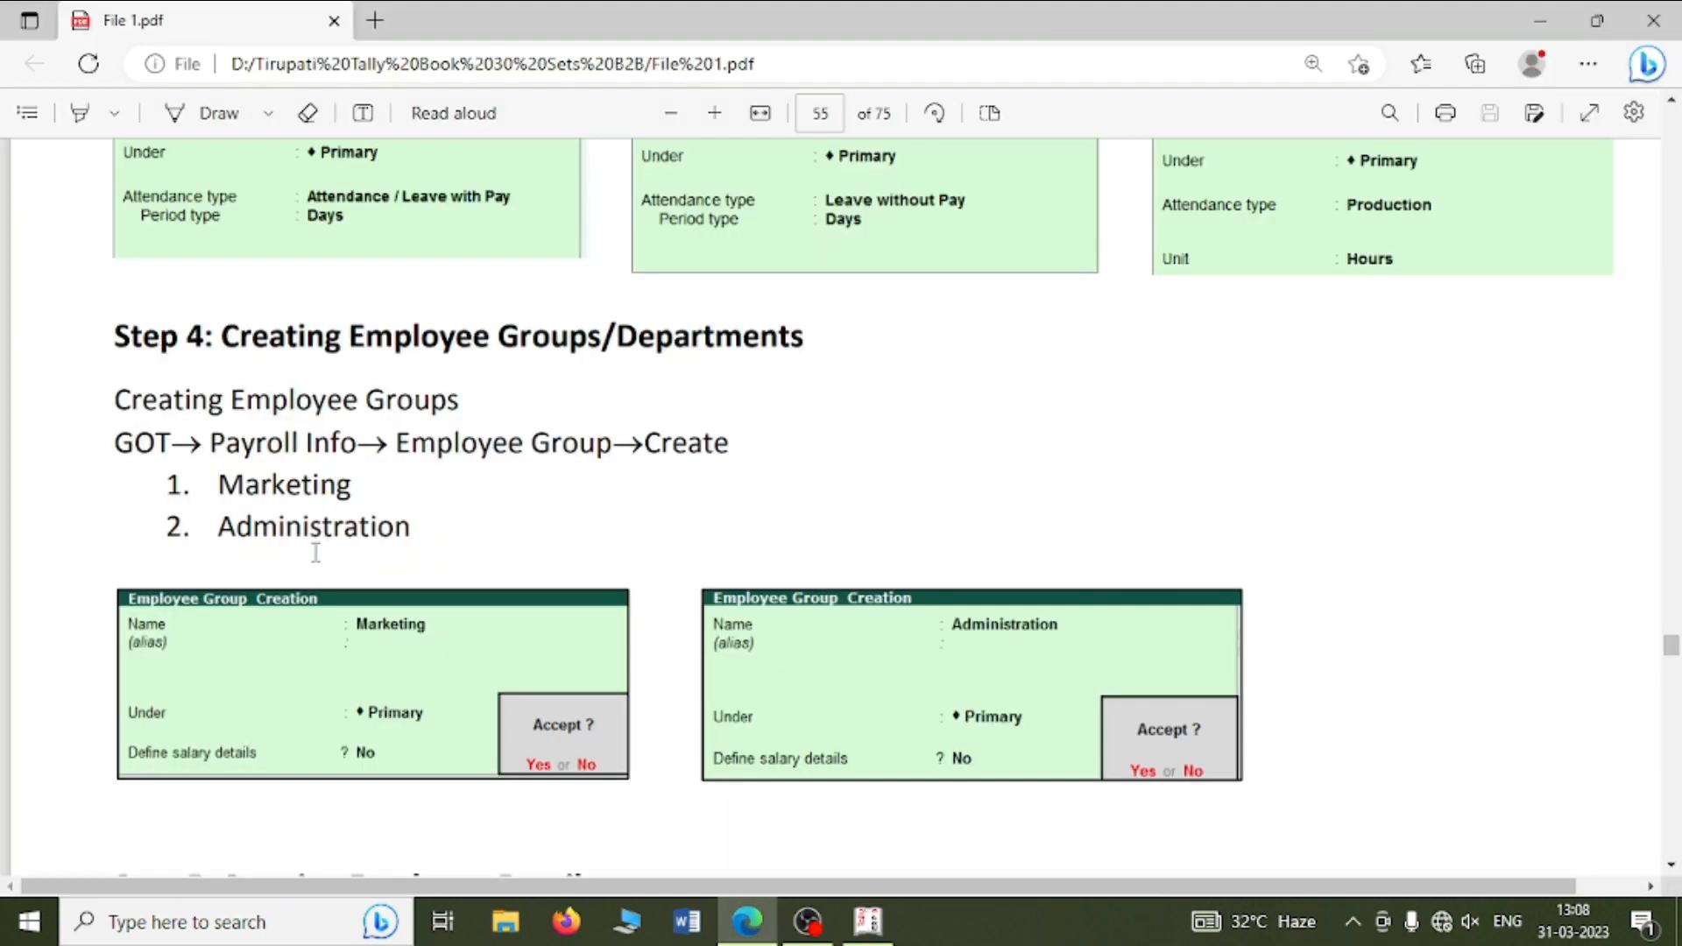
pyautogui.scroll(-2, 349, 503)
pyautogui.scroll(-5, 348, 497)
pyautogui.scroll(-1, 344, 412)
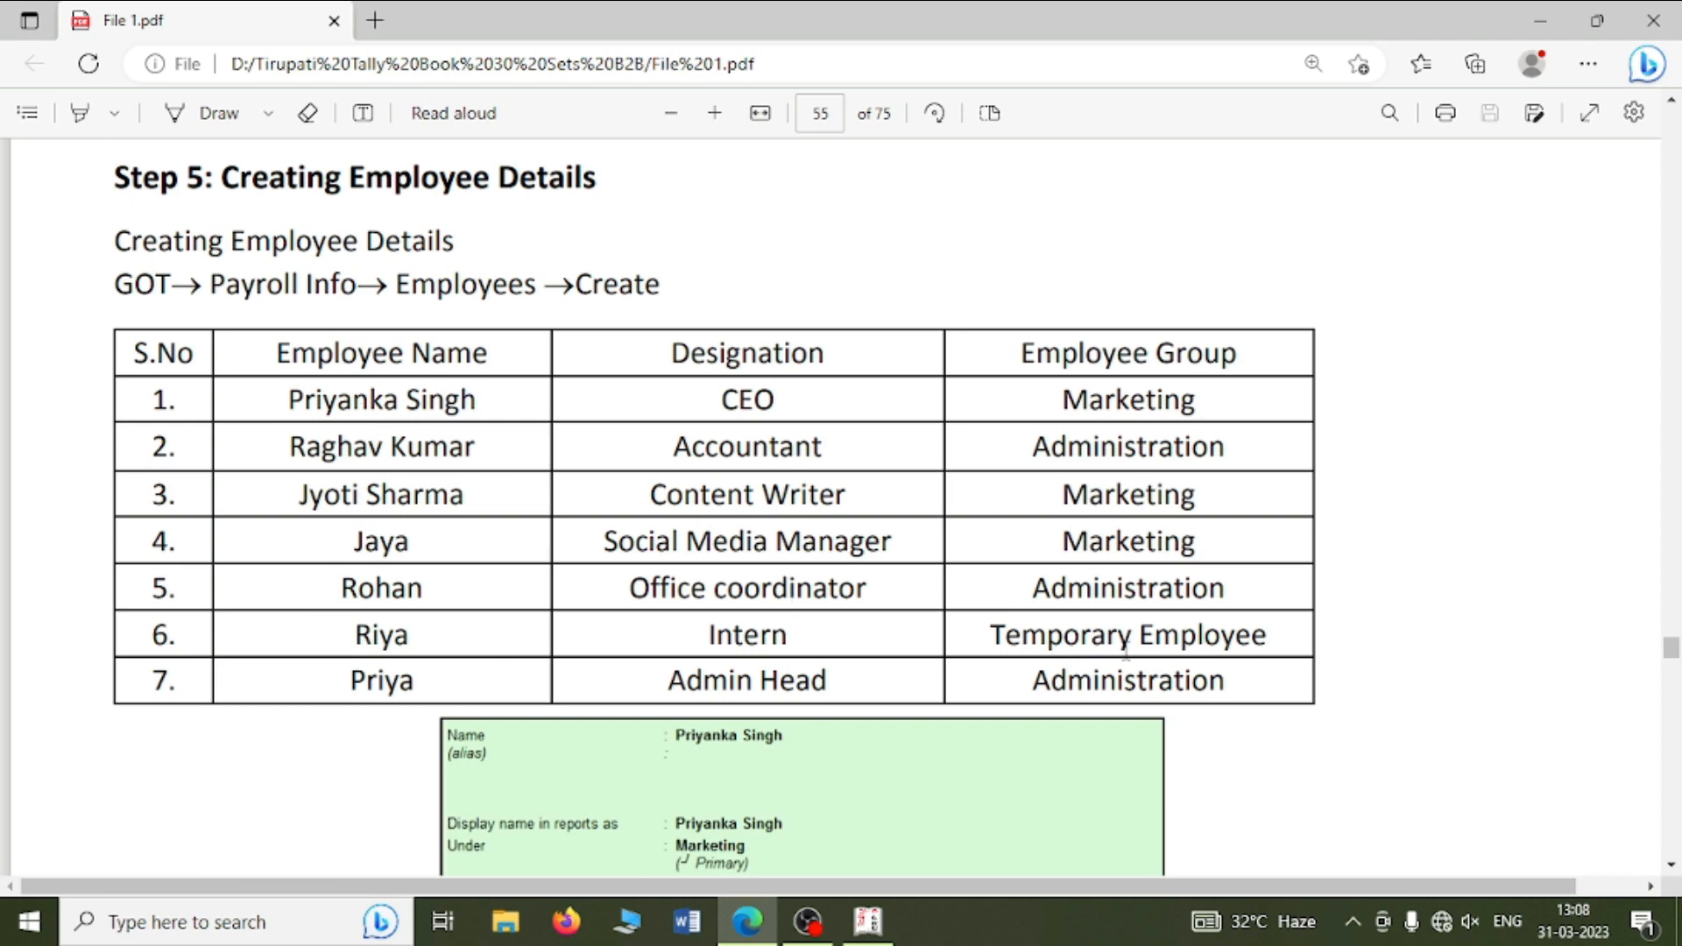
pyautogui.hotkey('alt', 'Tab')
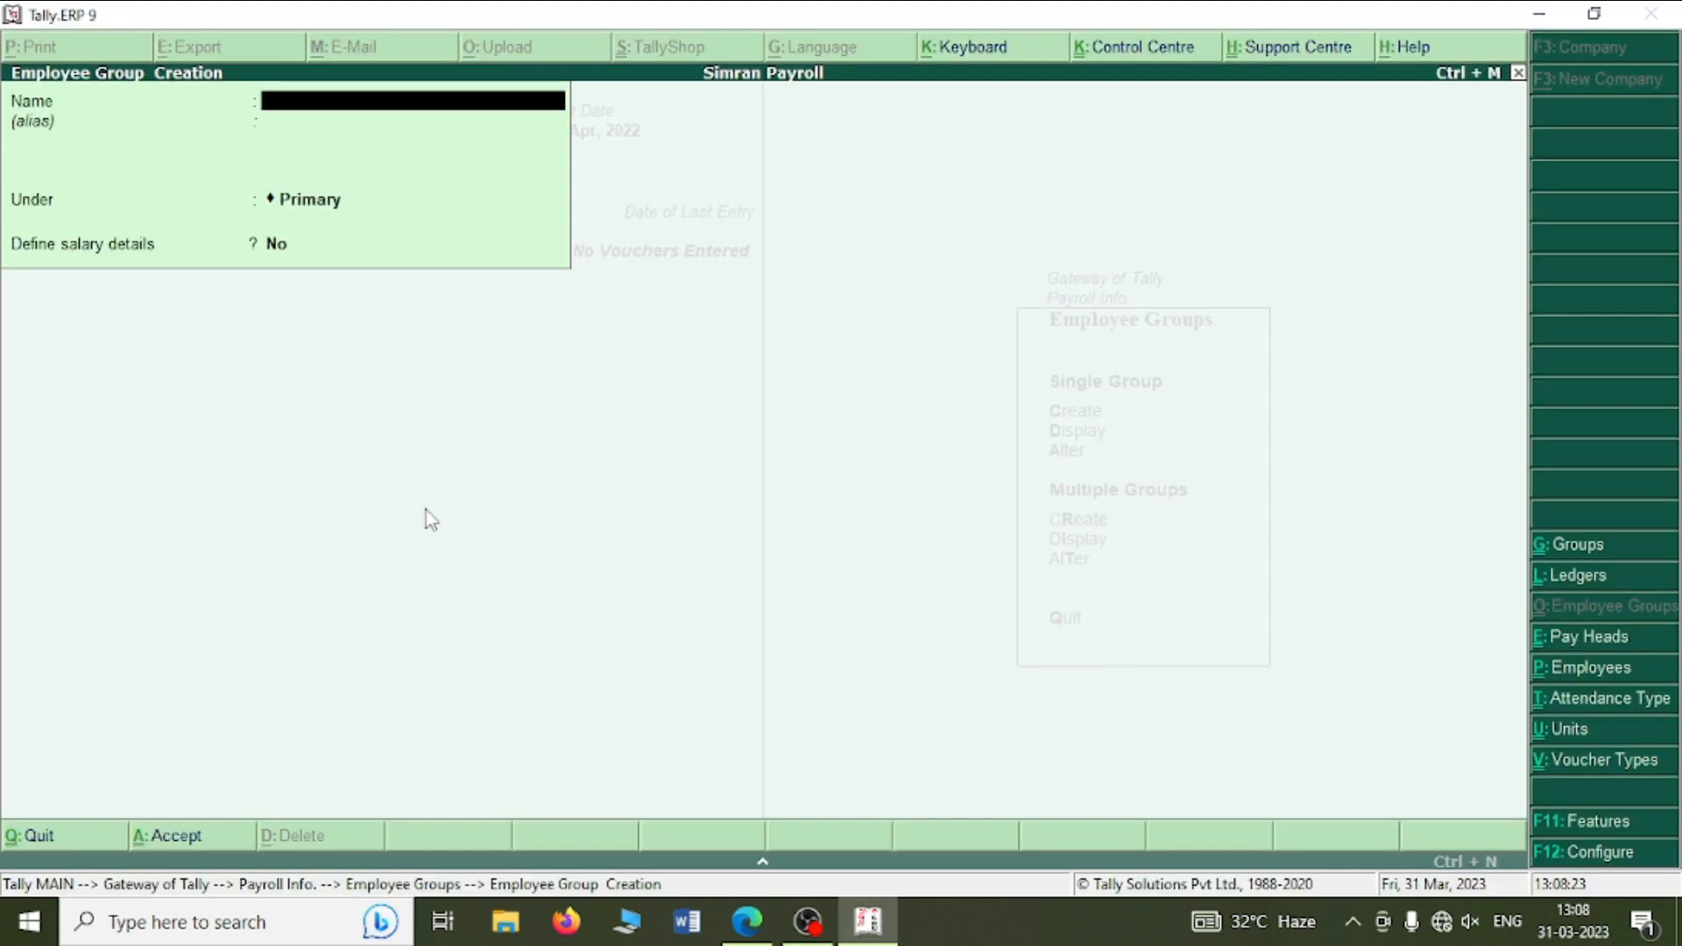
# - Leave employee group creation and open the single employee creation form under Payroll Info
pyautogui.press('Escape')
pyautogui.press('Return')
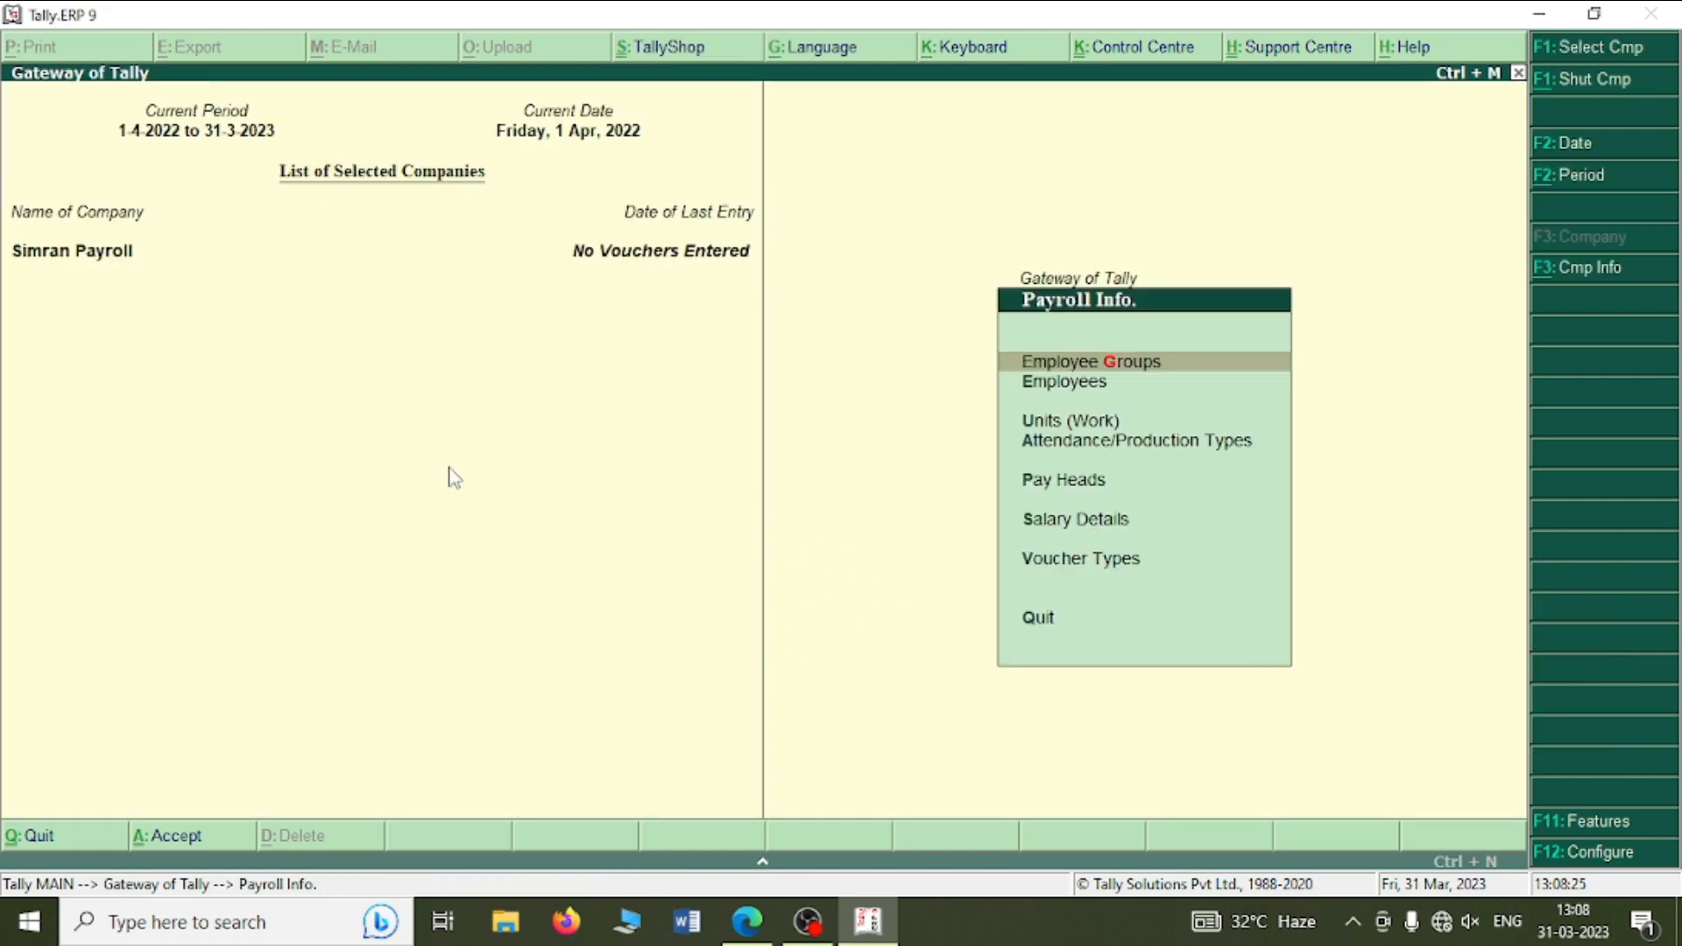
pyautogui.press('Down')
pyautogui.press('Return')
pyautogui.press('Return')
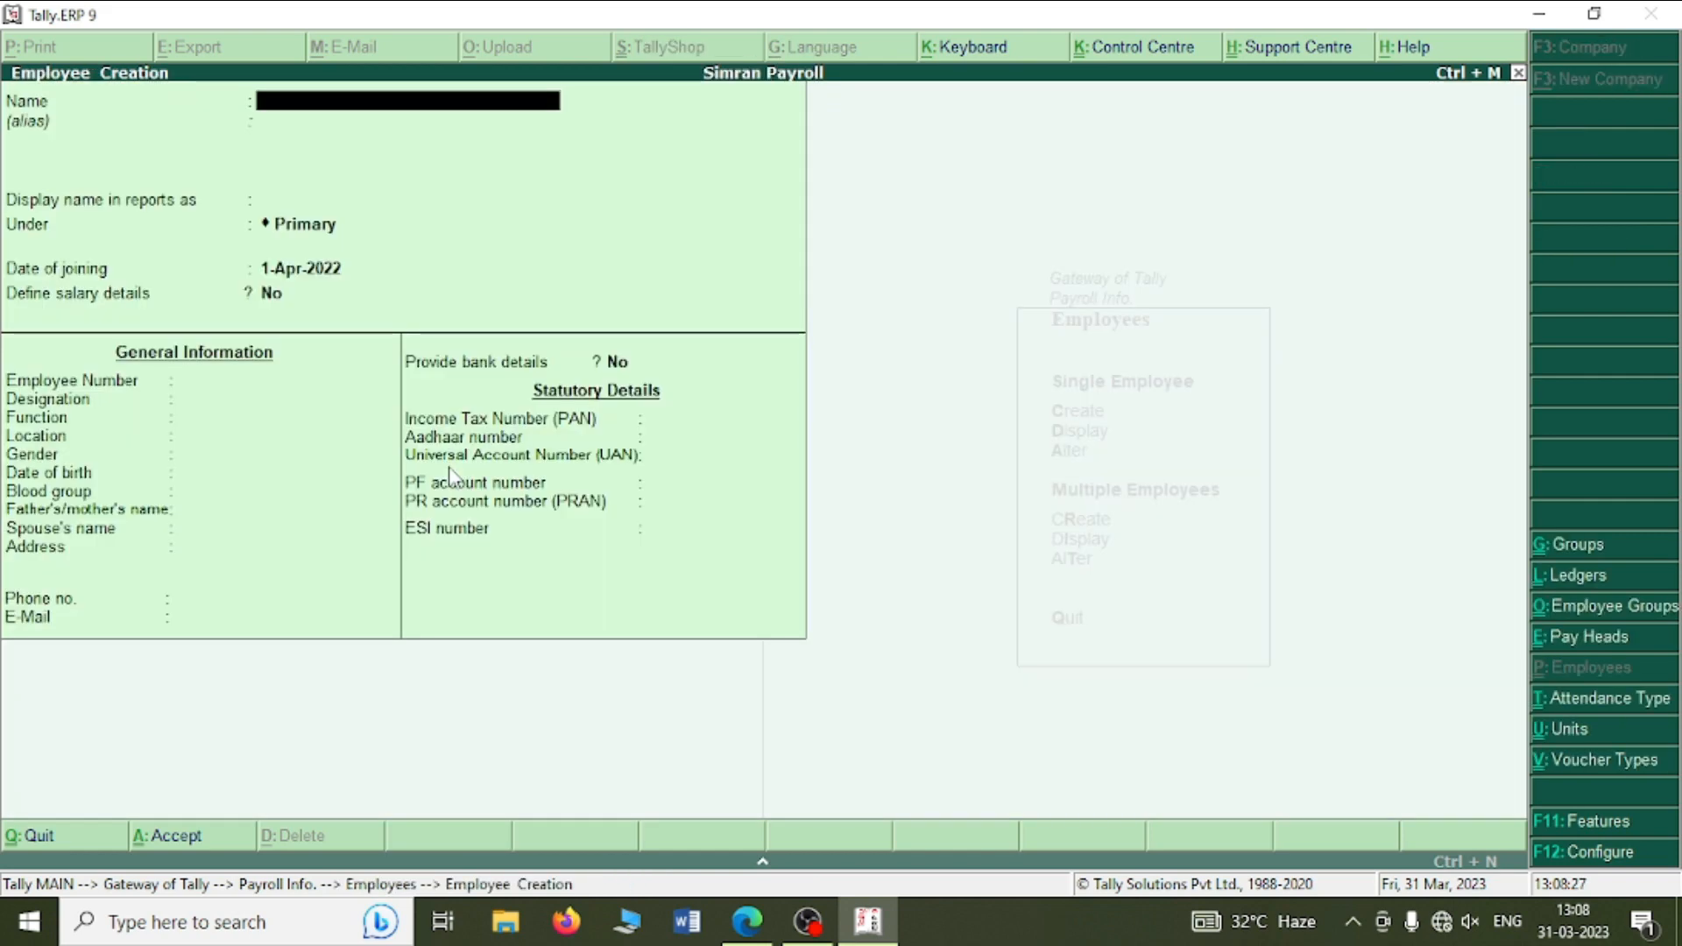
# - Enter the full name of the guide's first employee and place the record under Marketing, without defining salary details
pyautogui.hotkey('alt', 'Tab')
pyautogui.hotkey('alt', 'Tab')
pyautogui.write('Priyanka Singh')
pyautogui.press('Return')
pyautogui.press('Return')
pyautogui.hotkey('alt', 'Tab')
pyautogui.hotkey('alt', 'Tab')
pyautogui.press('Down')
pyautogui.press('Down')
pyautogui.press('Return')
pyautogui.press('Return')
pyautogui.press('Return')
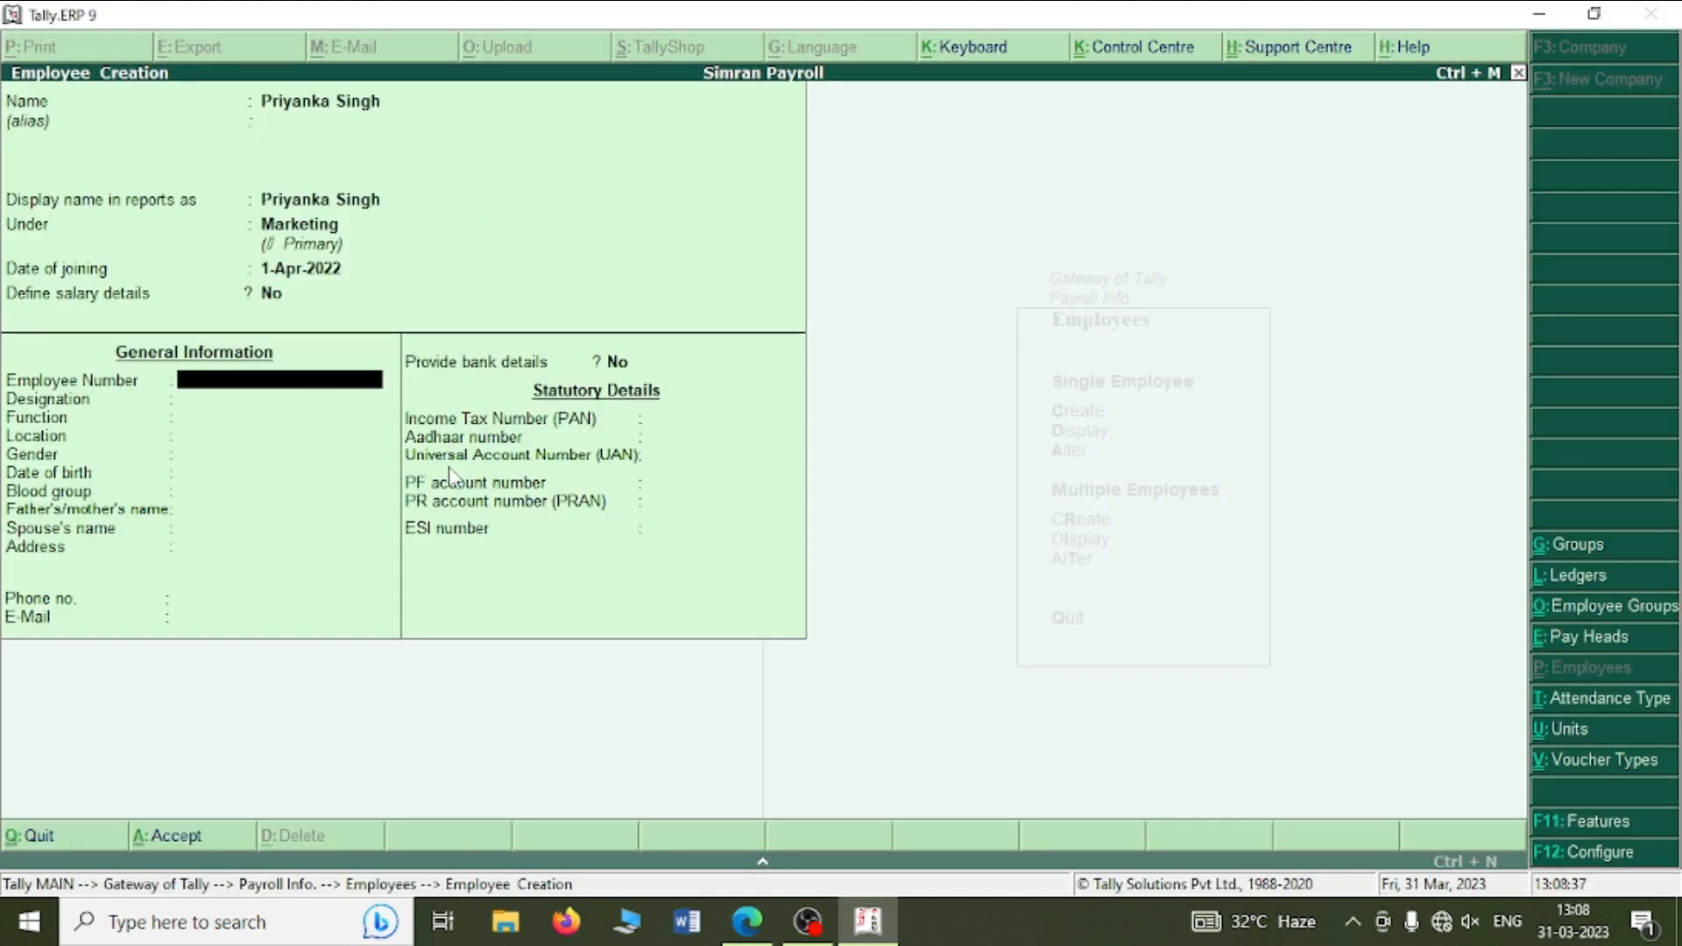
# - Fill in the first employee's number, set the designation to CEO, and save the record
pyautogui.write('00')
pyautogui.press('Return')
pyautogui.write('CEO')
pyautogui.hotkey('ctrl', 'a')
# - Check the PDF guide and enter the second listed employee's full name in a new employee record
pyautogui.hotkey('alt', 'Tab')
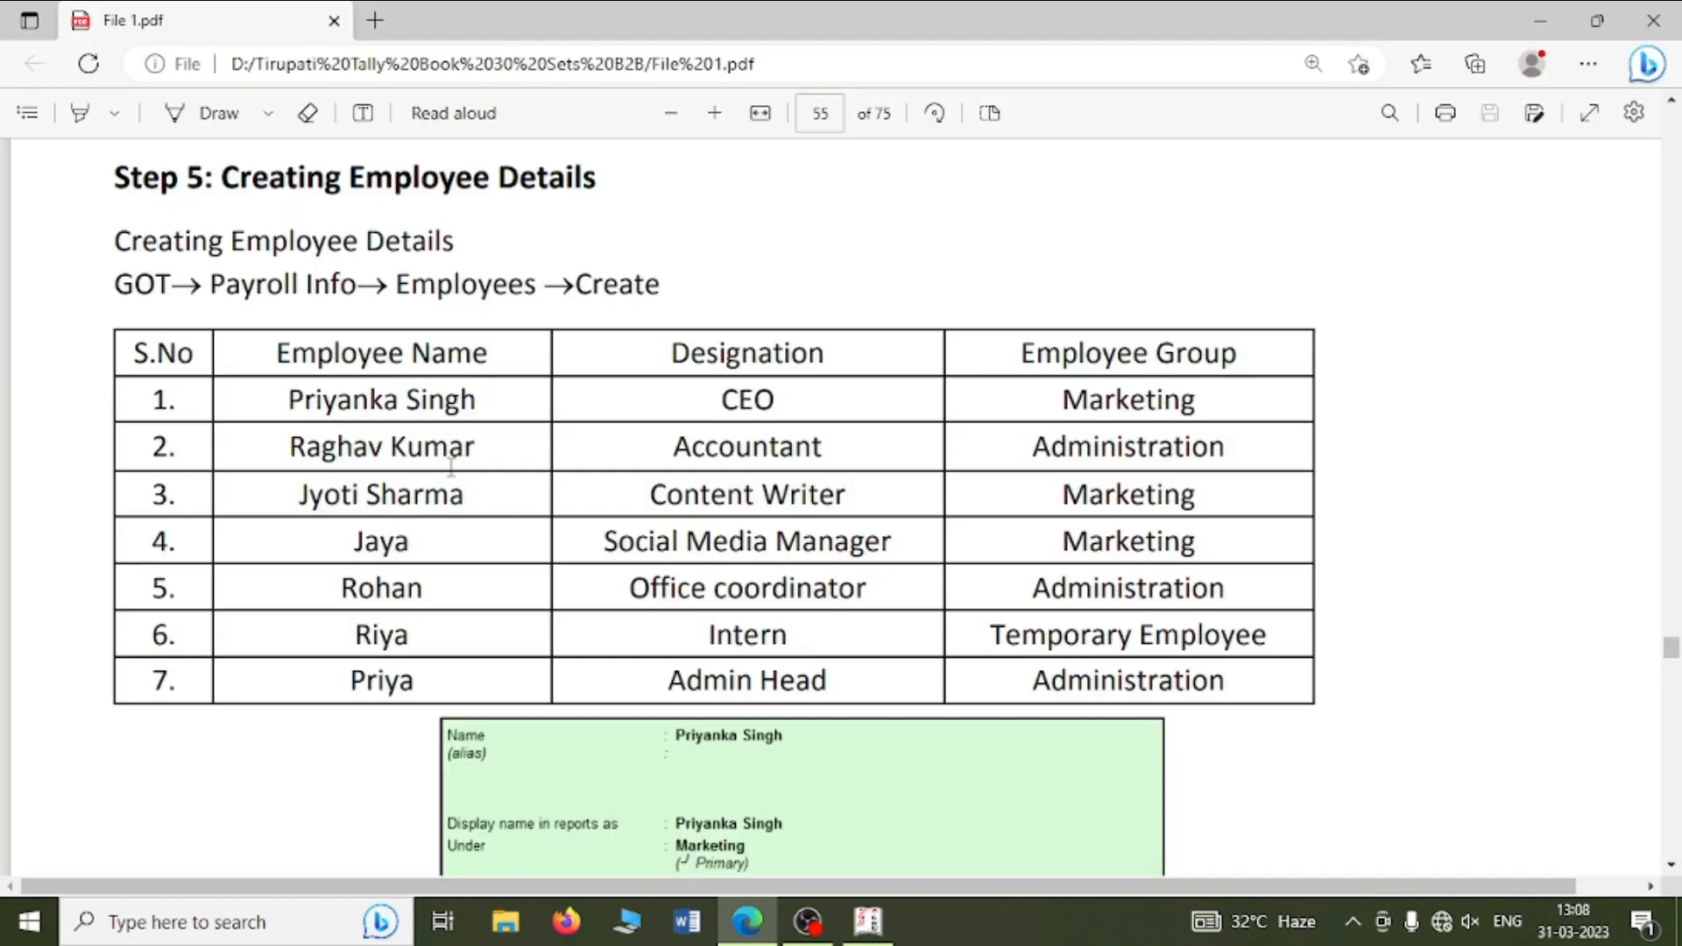
pyautogui.hotkey('alt', 'Tab')
pyautogui.write('Ragh')
pyautogui.write('ab')
pyautogui.press('BackSpace')
pyautogui.write('v')
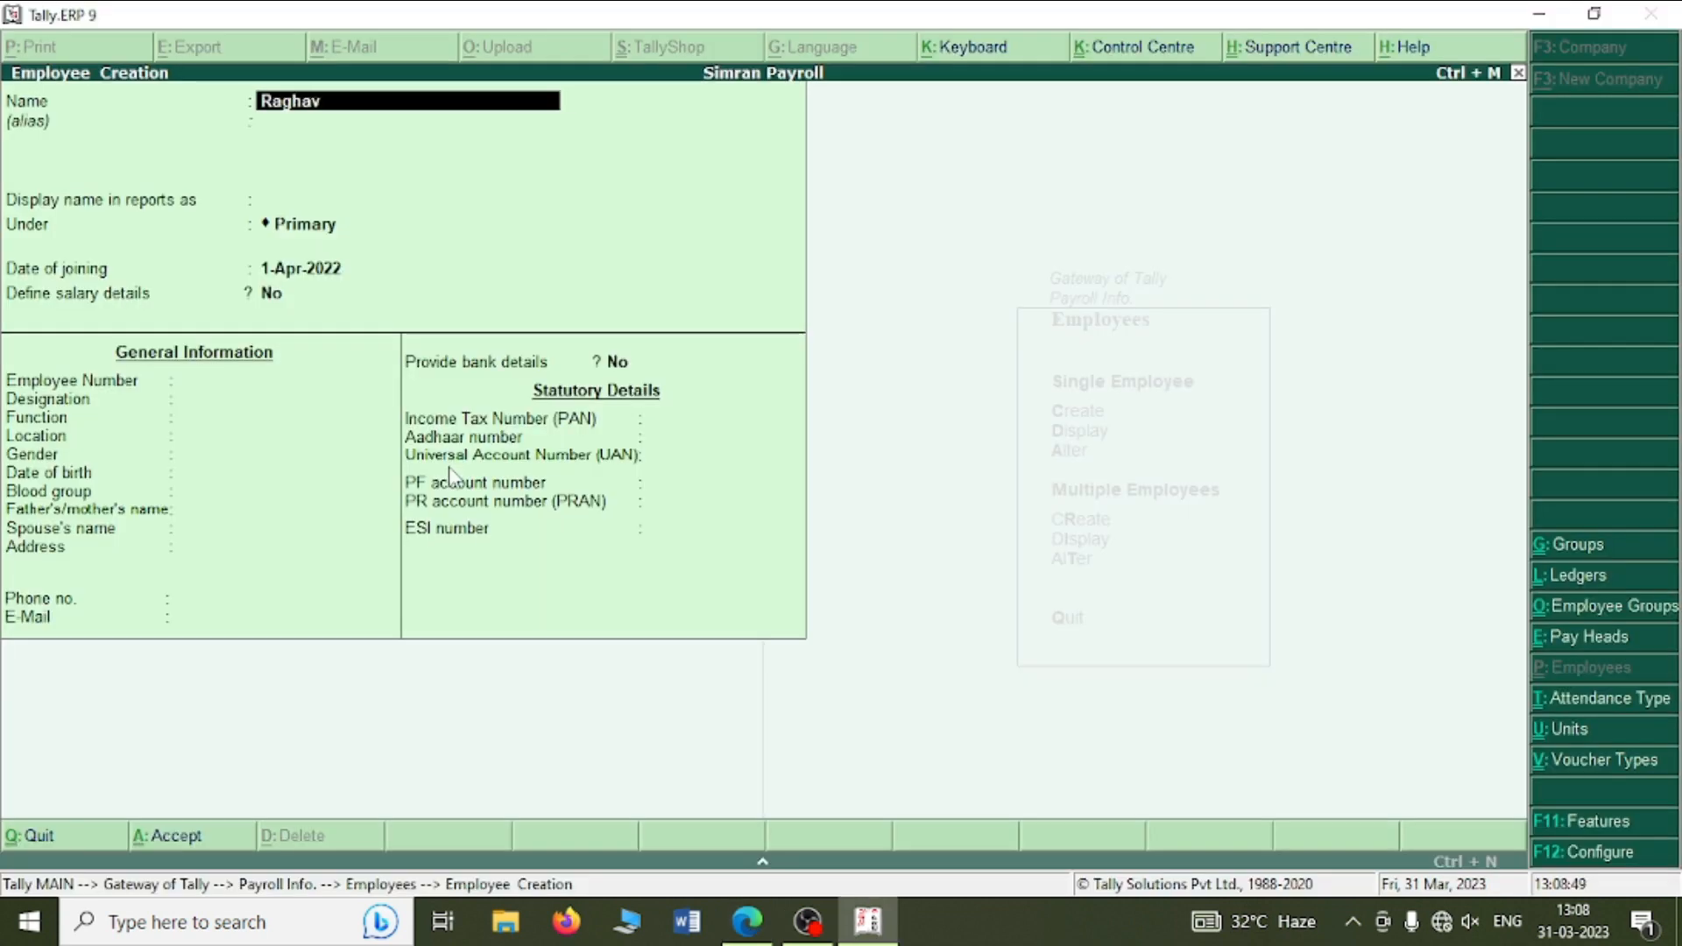
pyautogui.write(' Kumar')
pyautogui.press('Return')
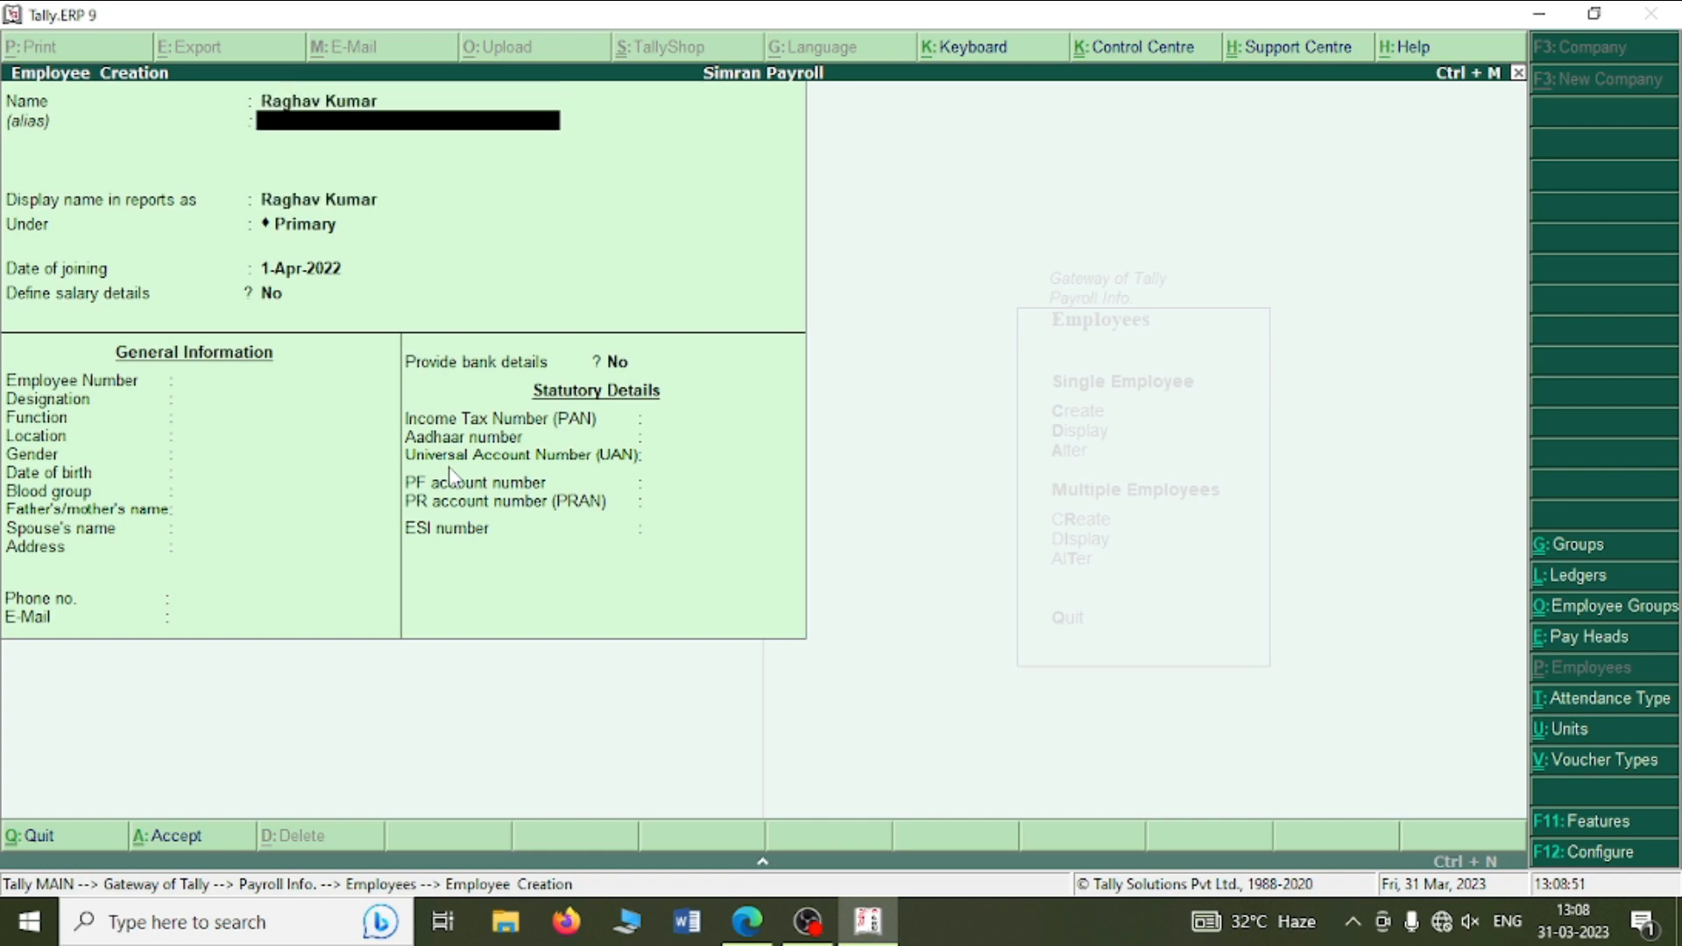
pyautogui.press('Return')
pyautogui.press('Return')
# - Check the second employee's group in the PDF guide and place the record under Administration, without defining salary details
pyautogui.hotkey('alt', 'Tab')
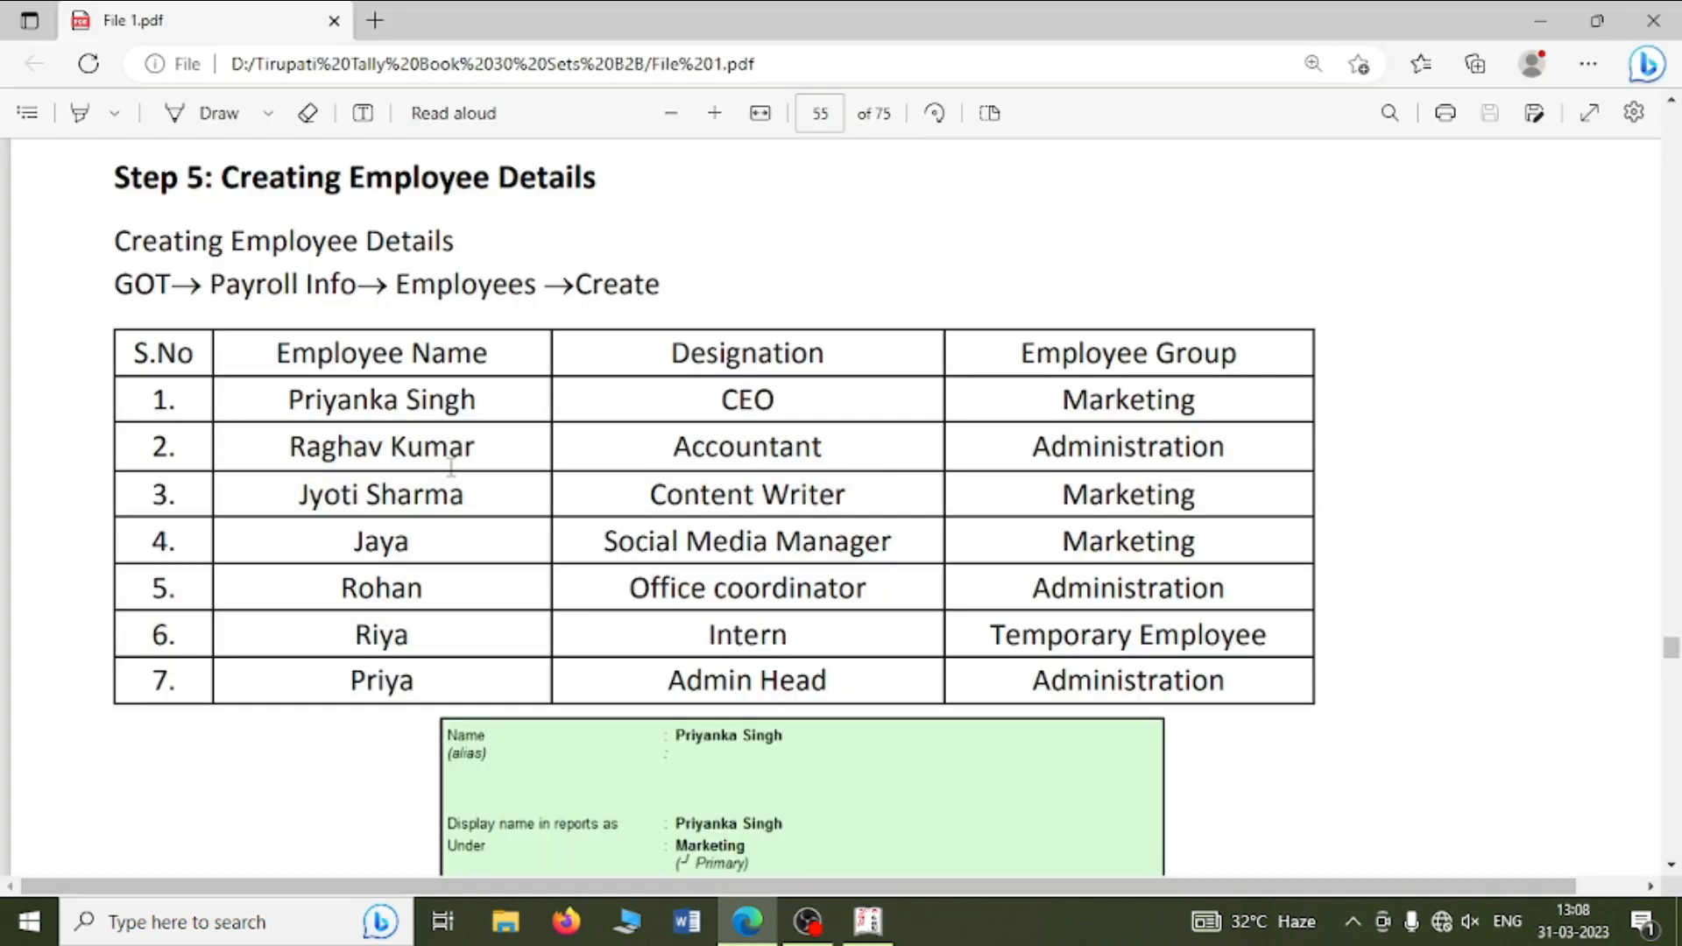
pyautogui.hotkey('alt', 'Tab')
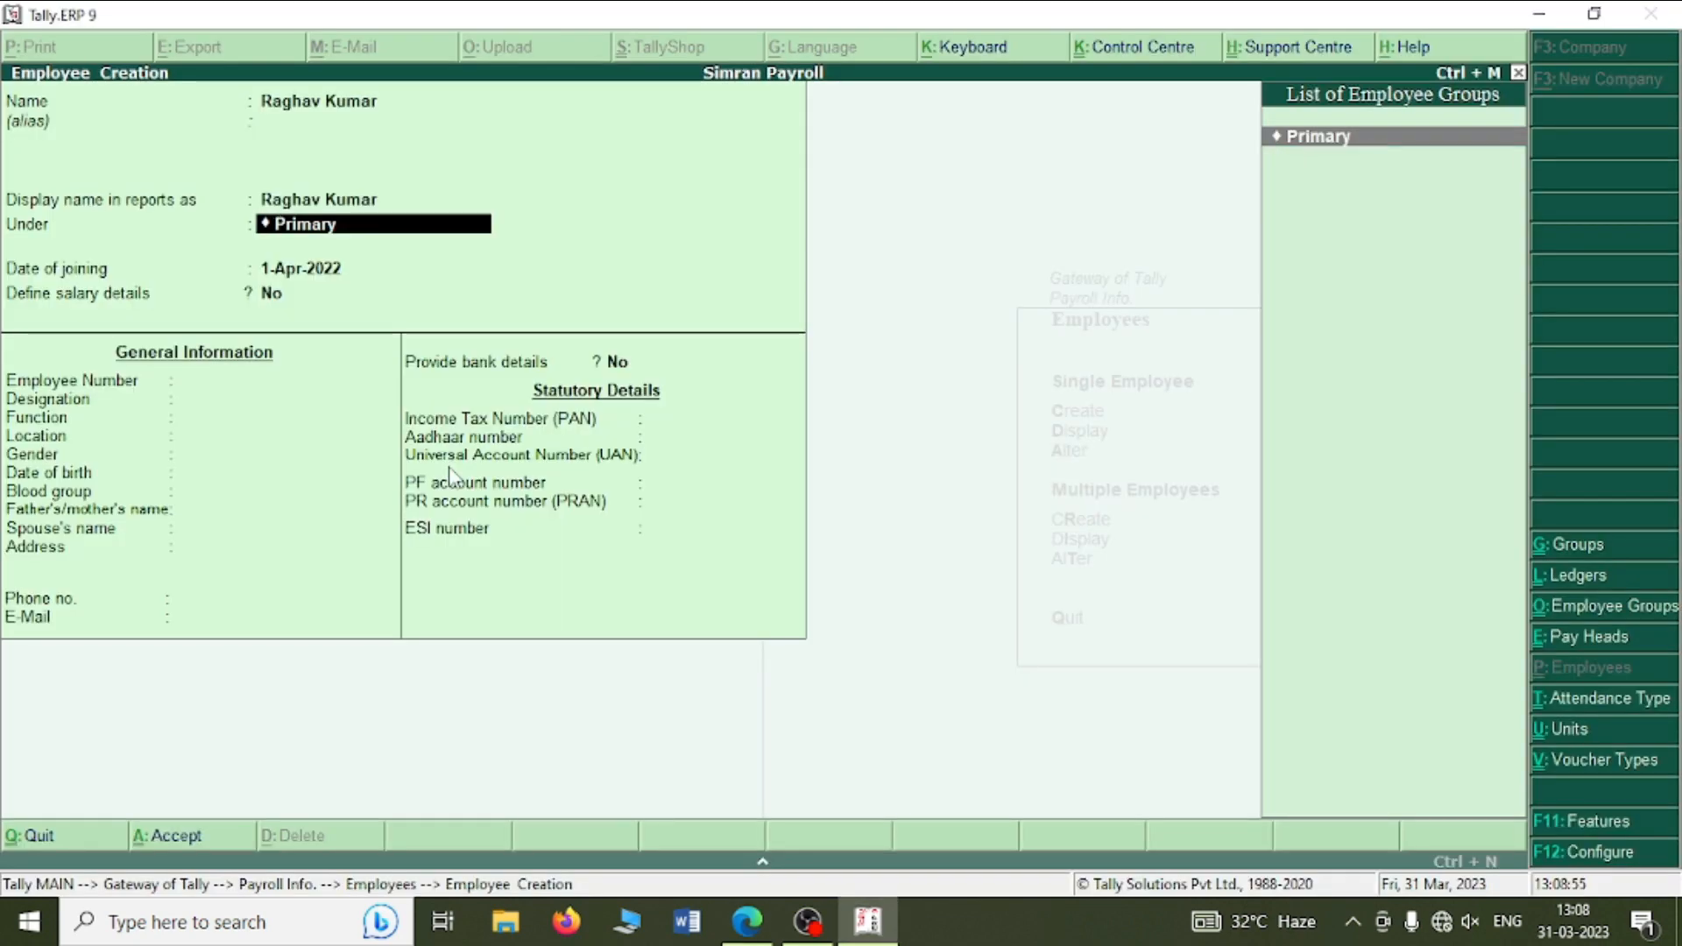
pyautogui.press('BackSpace')
pyautogui.press('Down')
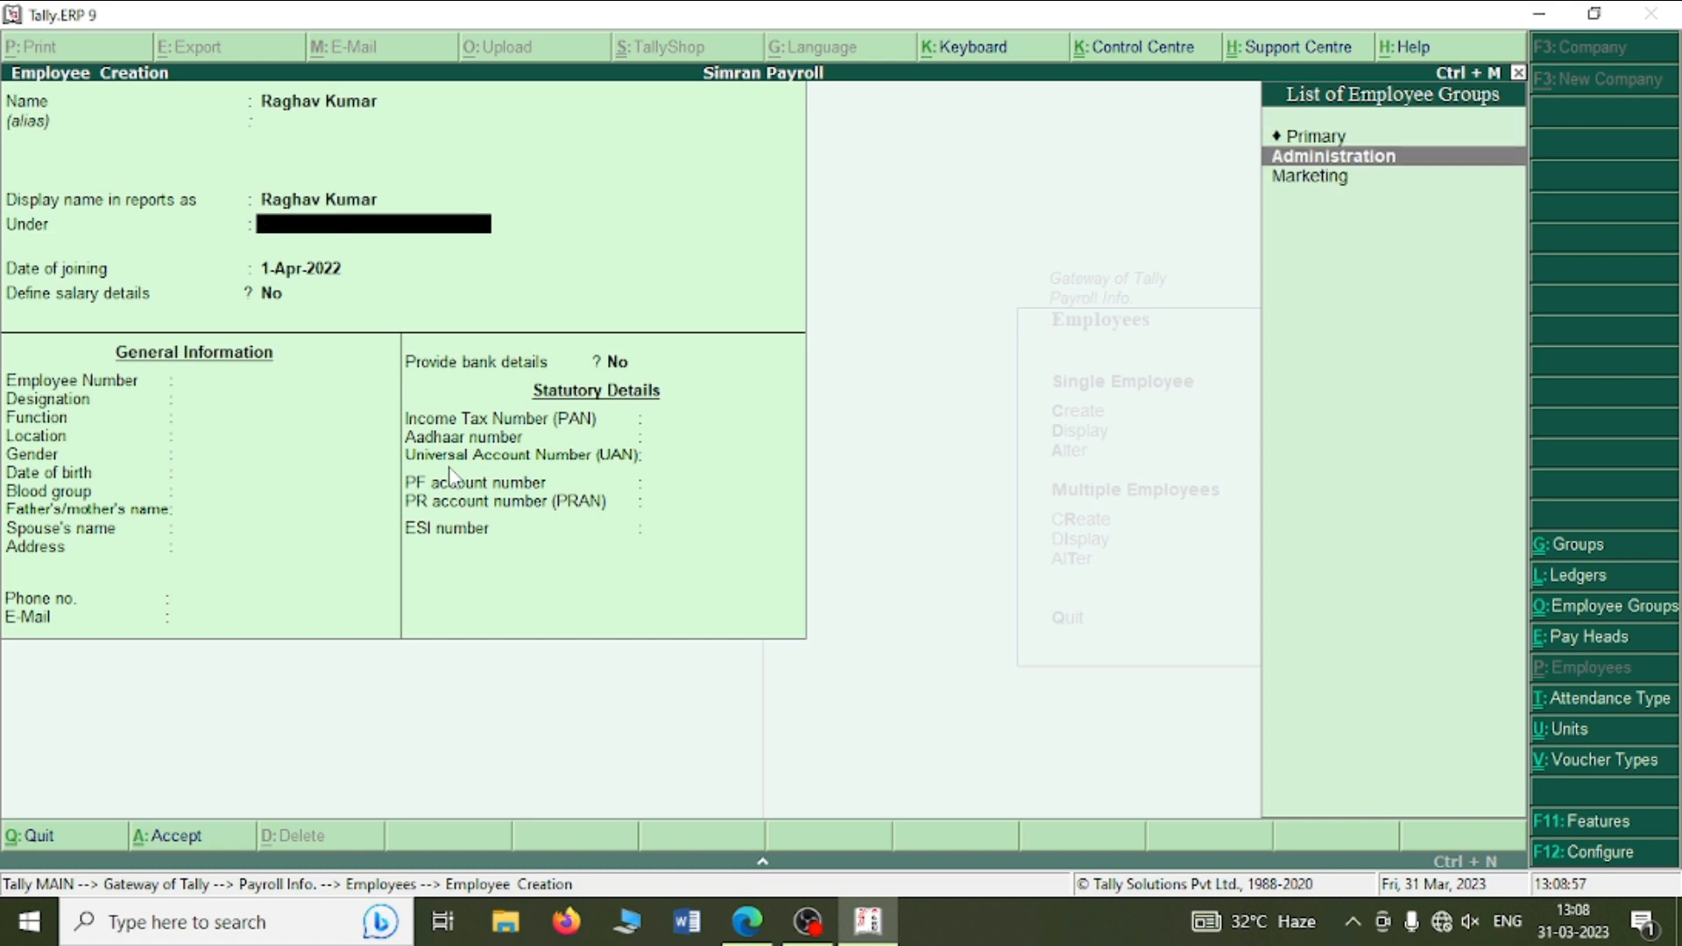
pyautogui.press('Return')
pyautogui.press('Return')
pyautogui.press('Return')
# - Fill in the second employee's number, set the designation to Accountant, and save the record
pyautogui.write('002')
pyautogui.press('Return')
pyautogui.write('Accountant')
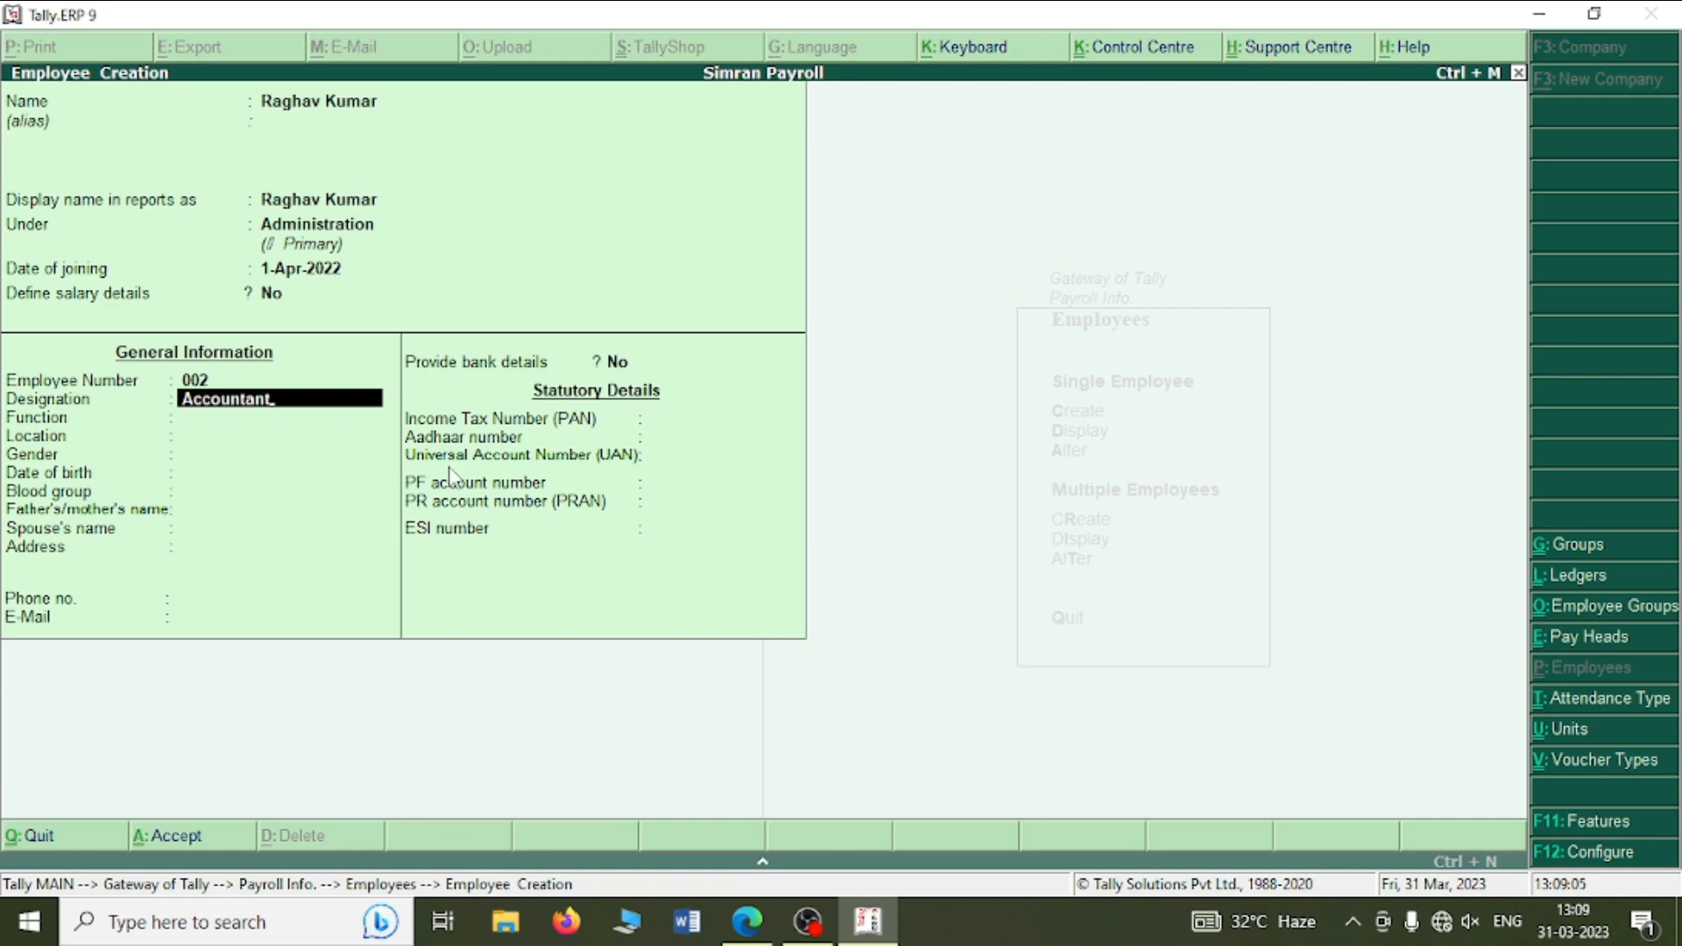
pyautogui.hotkey('ctrl', 'a')
# - Check the PDF guide and enter the third listed employee's full name in a new employee record
pyautogui.hotkey('alt', 'Tab')
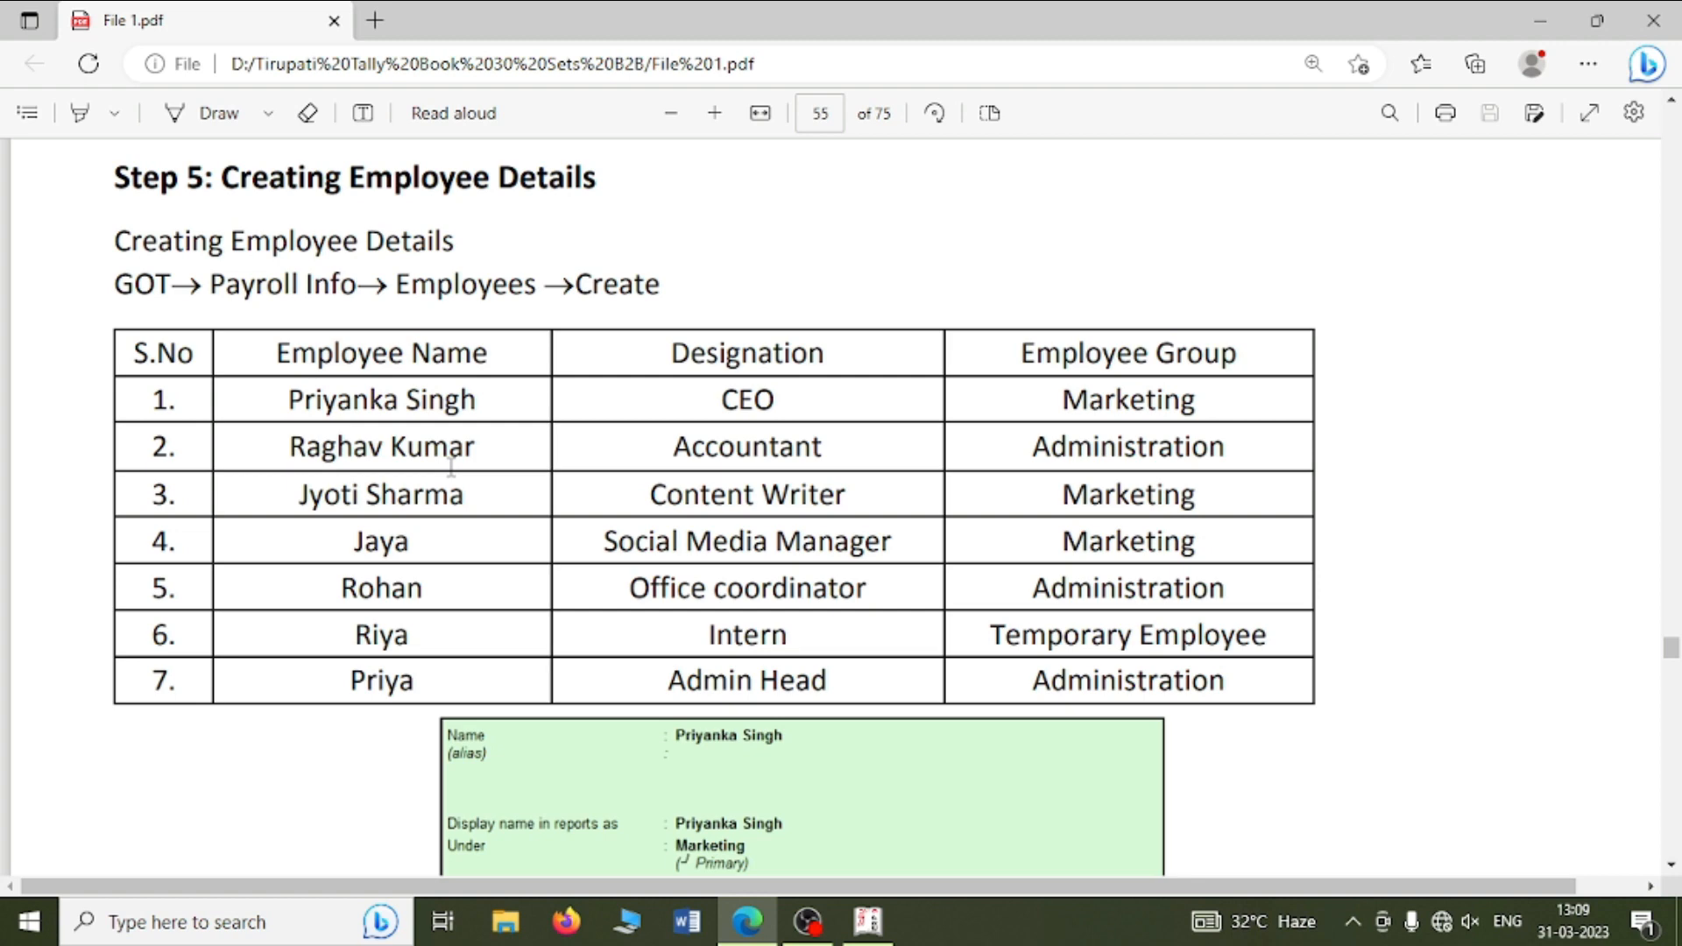
pyautogui.hotkey('alt', 'Tab')
pyautogui.write('Jy')
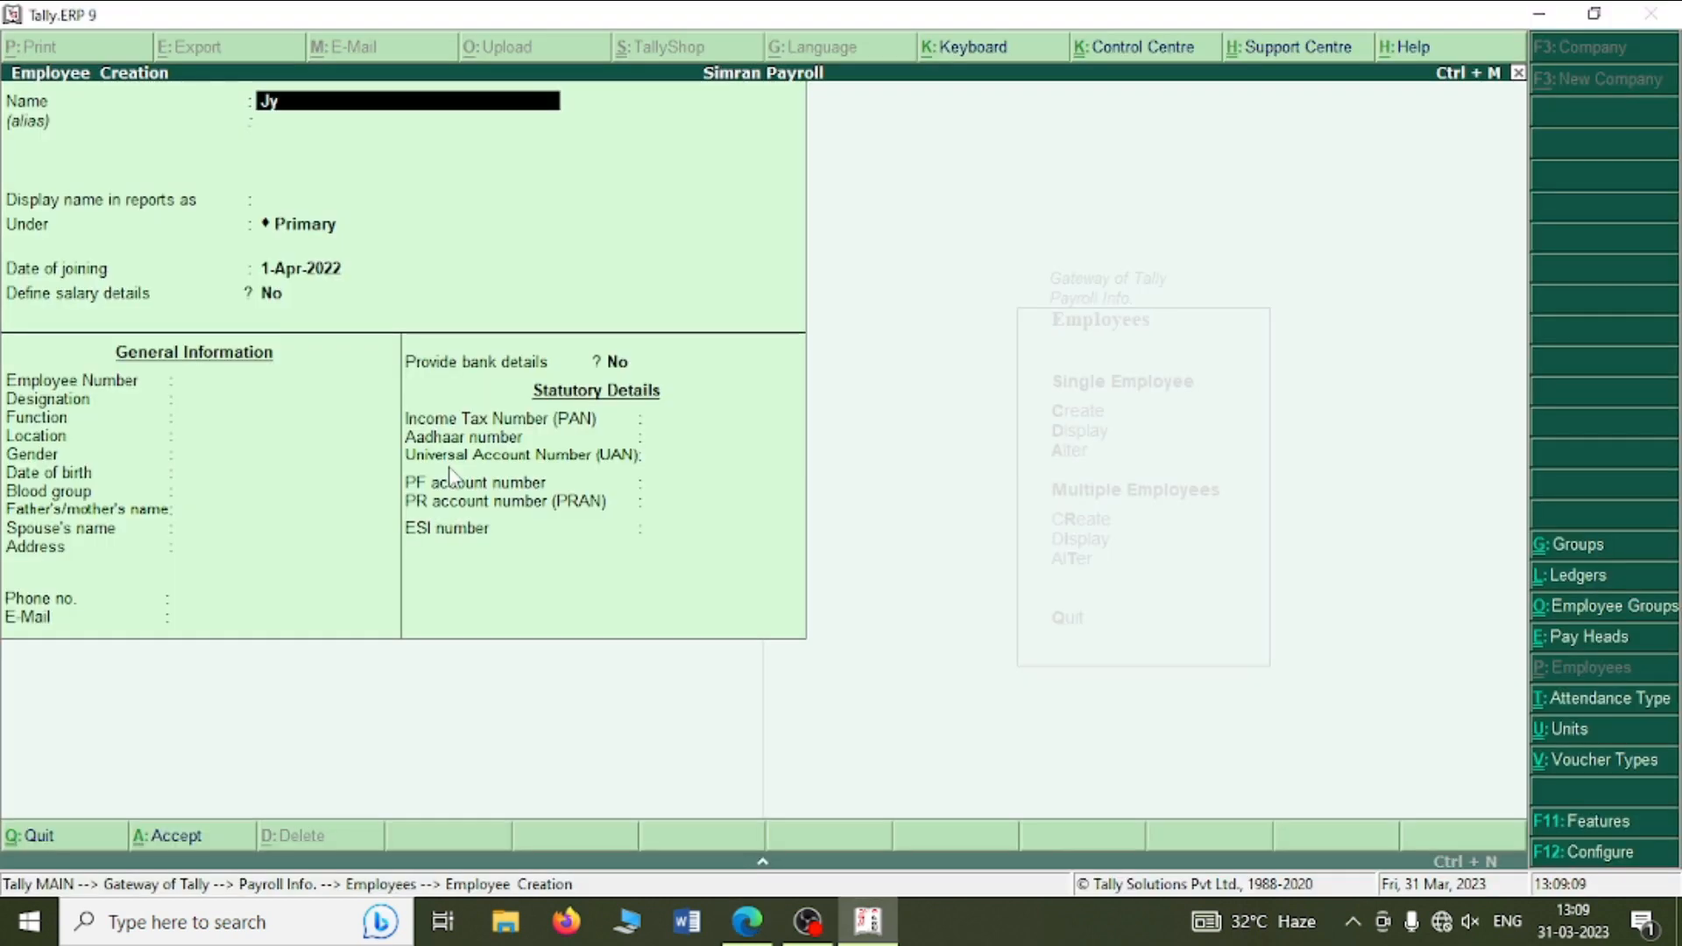
pyautogui.write('oti Shre')
pyautogui.press('BackSpace')
pyautogui.write('arma')
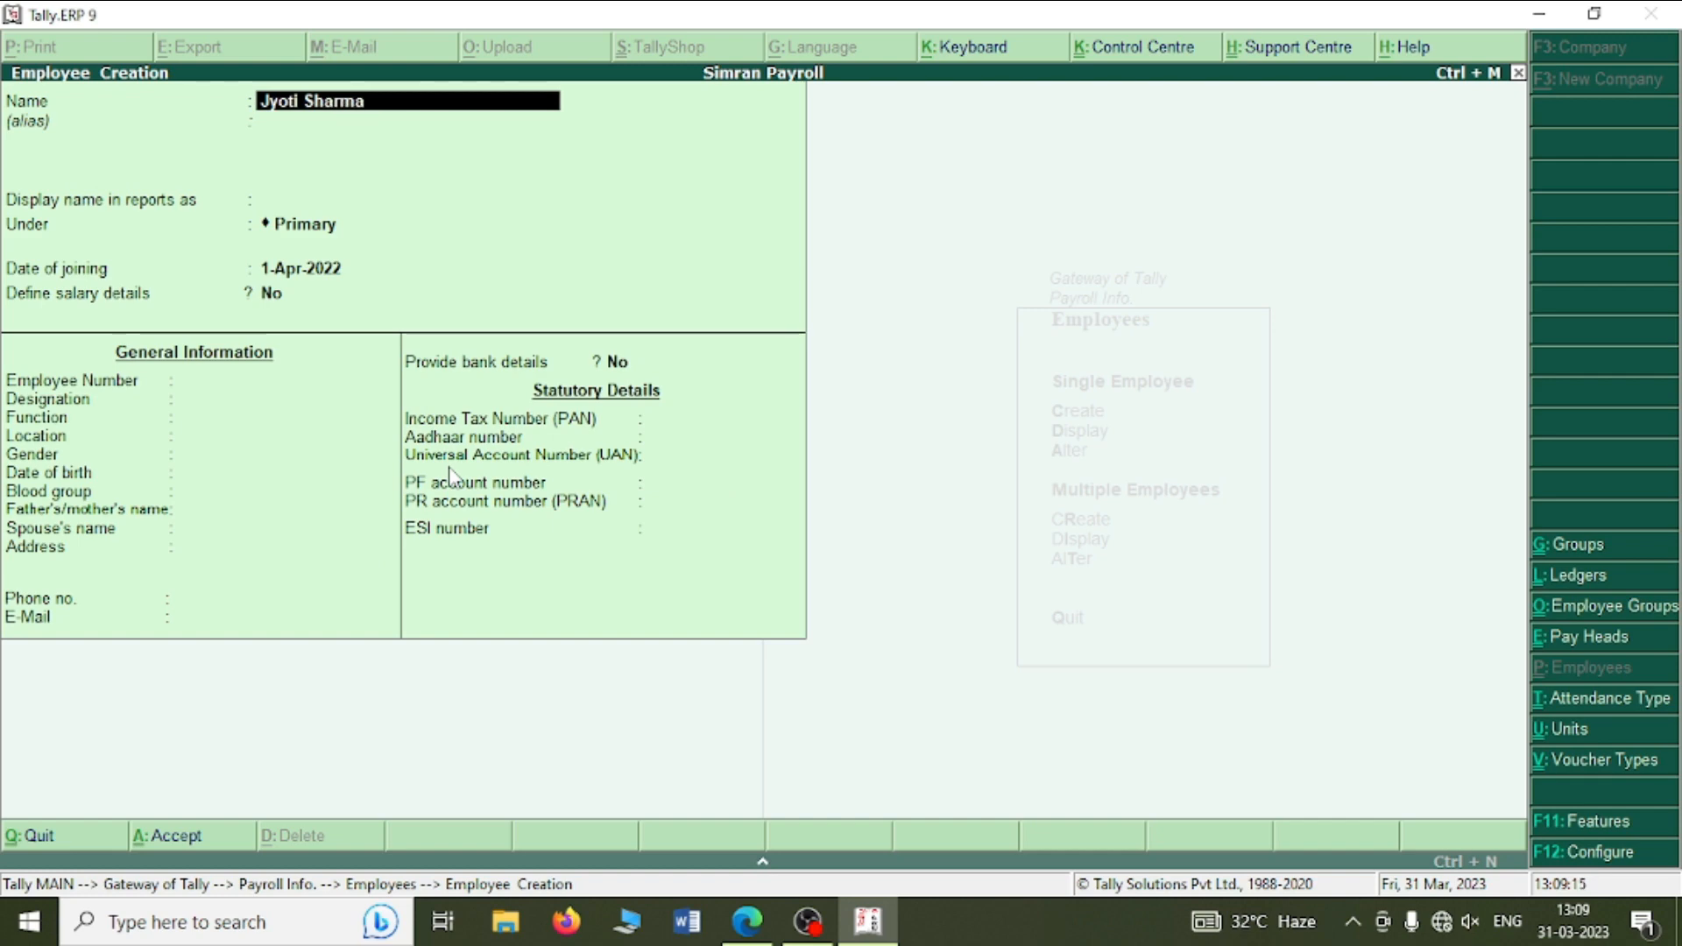
pyautogui.press('Return')
pyautogui.press('Return')
# - Check the third employee's group in the PDF guide and place the record under Marketing, without defining salary details
pyautogui.hotkey('alt', 'Tab')
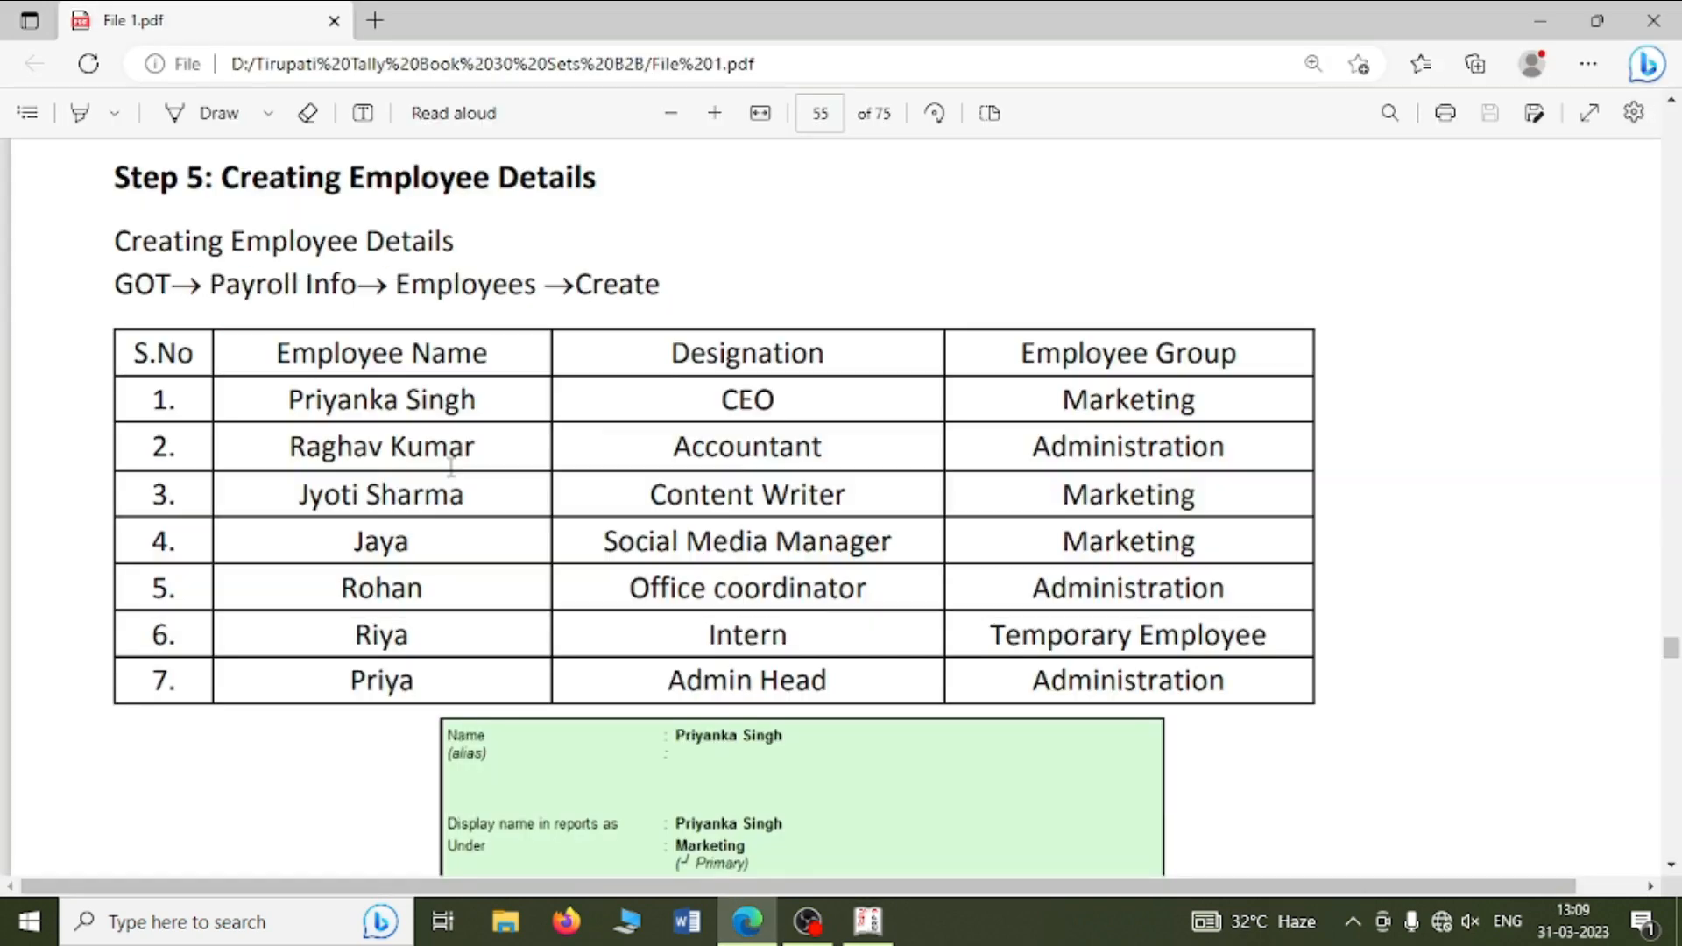
pyautogui.hotkey('alt', 'Tab')
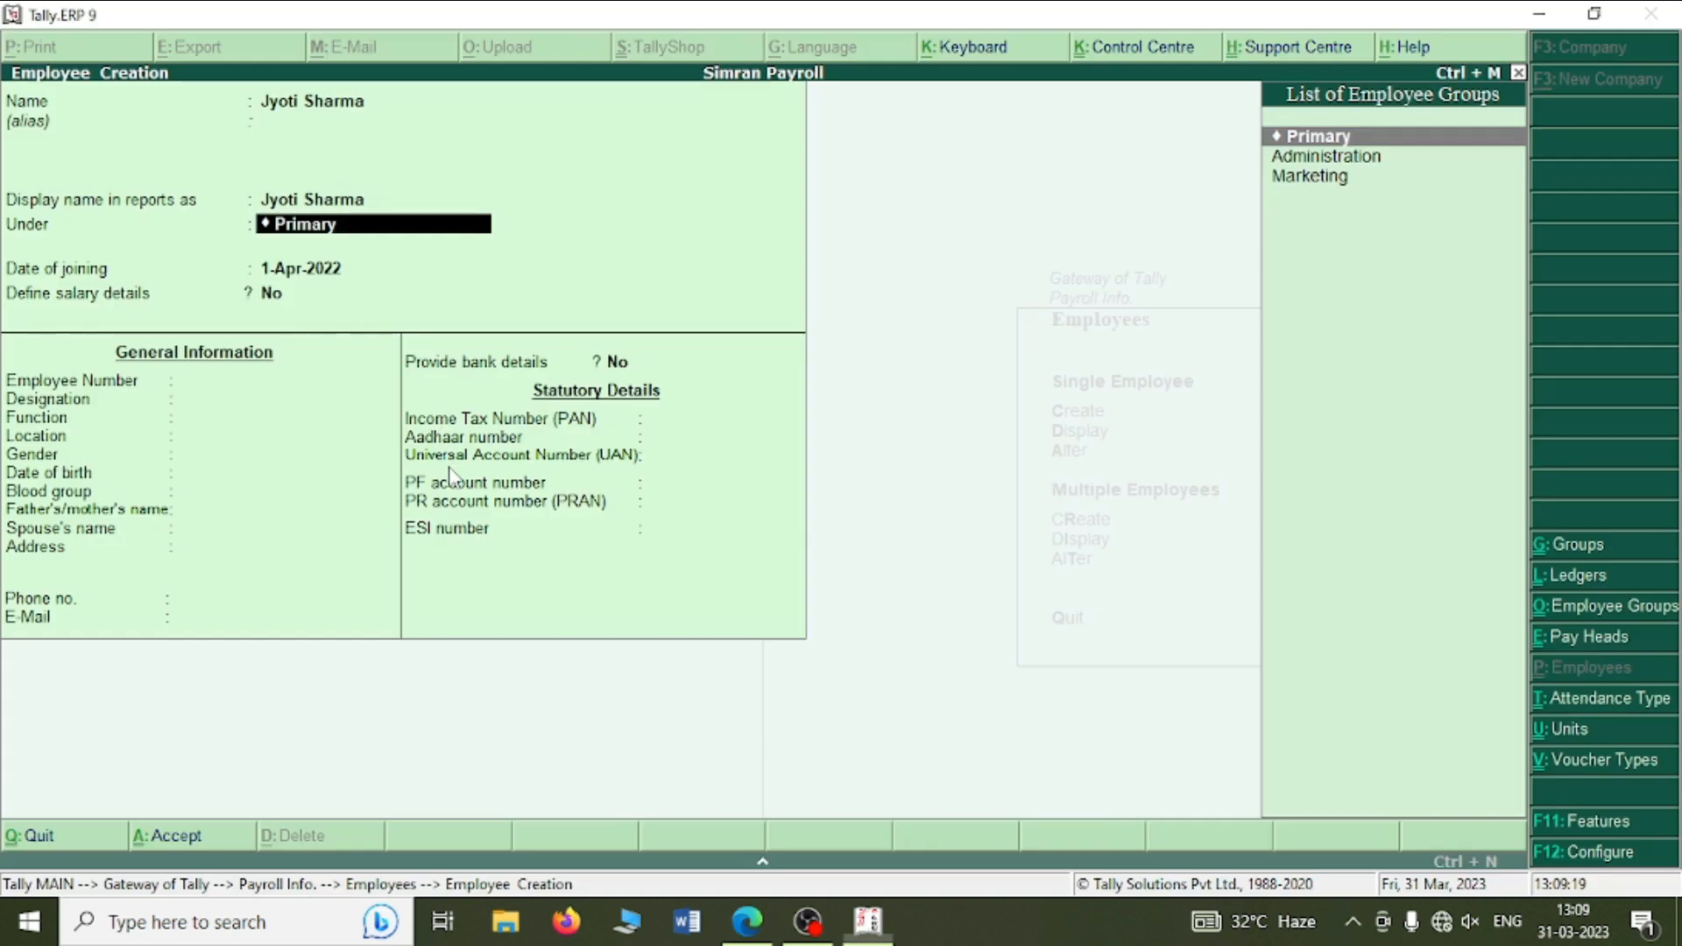
pyautogui.press('Down')
pyautogui.press('Down')
pyautogui.press('Return')
pyautogui.press('Return')
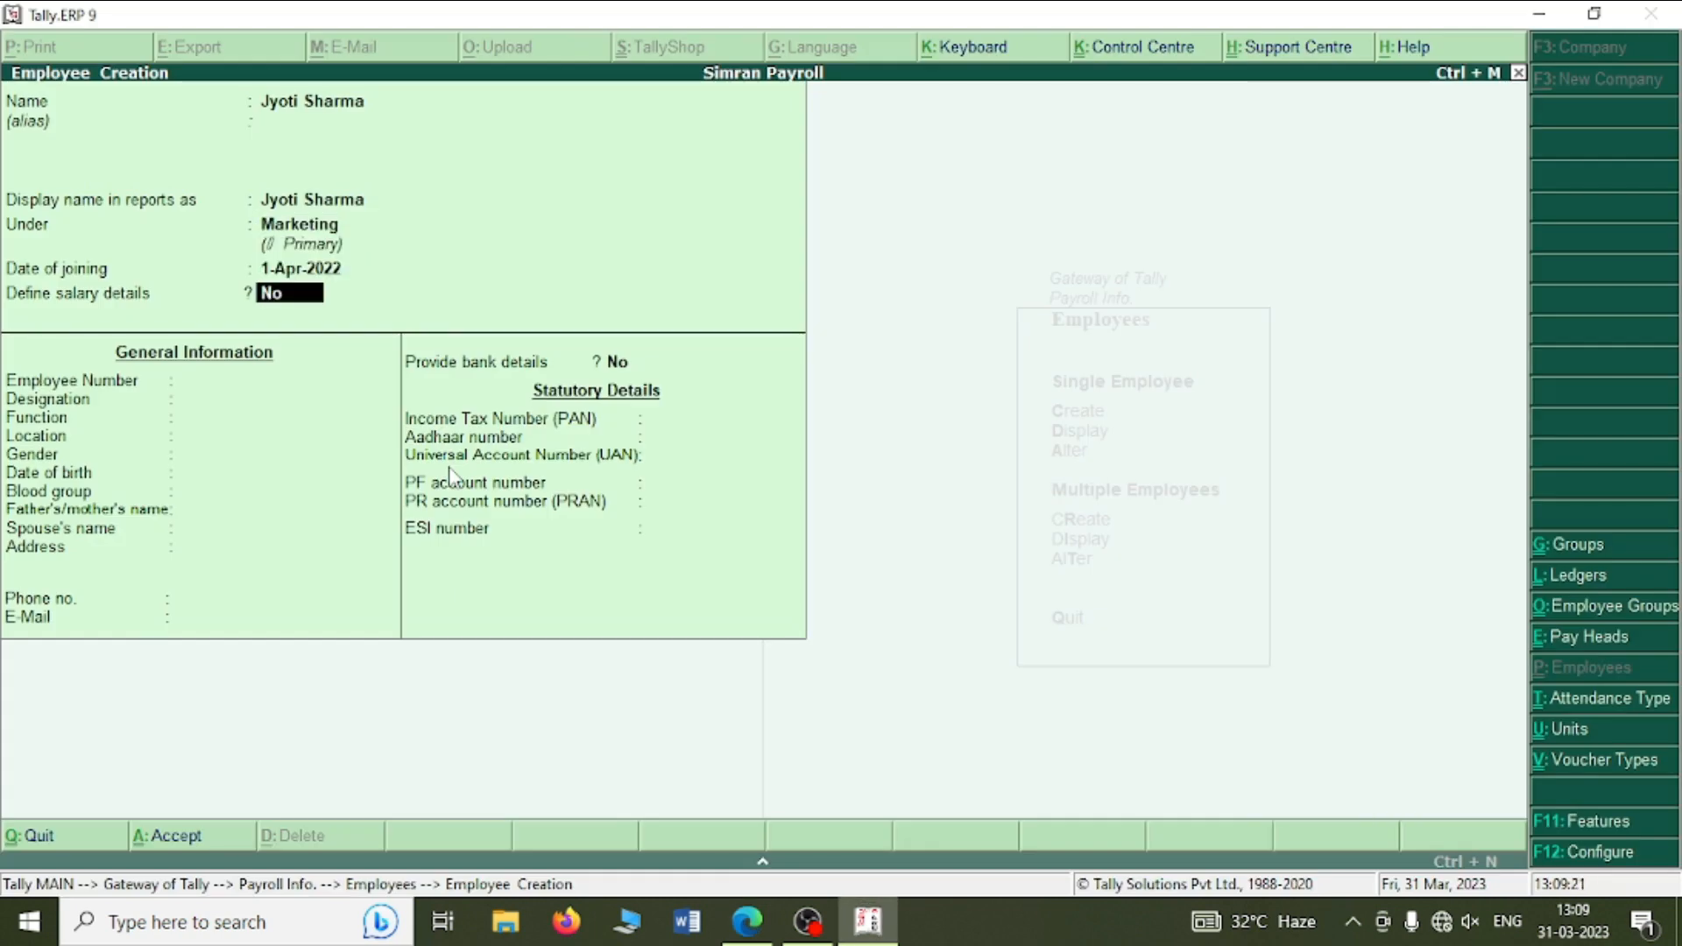
pyautogui.press('Return')
# - Fill in the third employee's number, set the designation to Content Writer, and save the record
pyautogui.write('003')
pyautogui.press('Return')
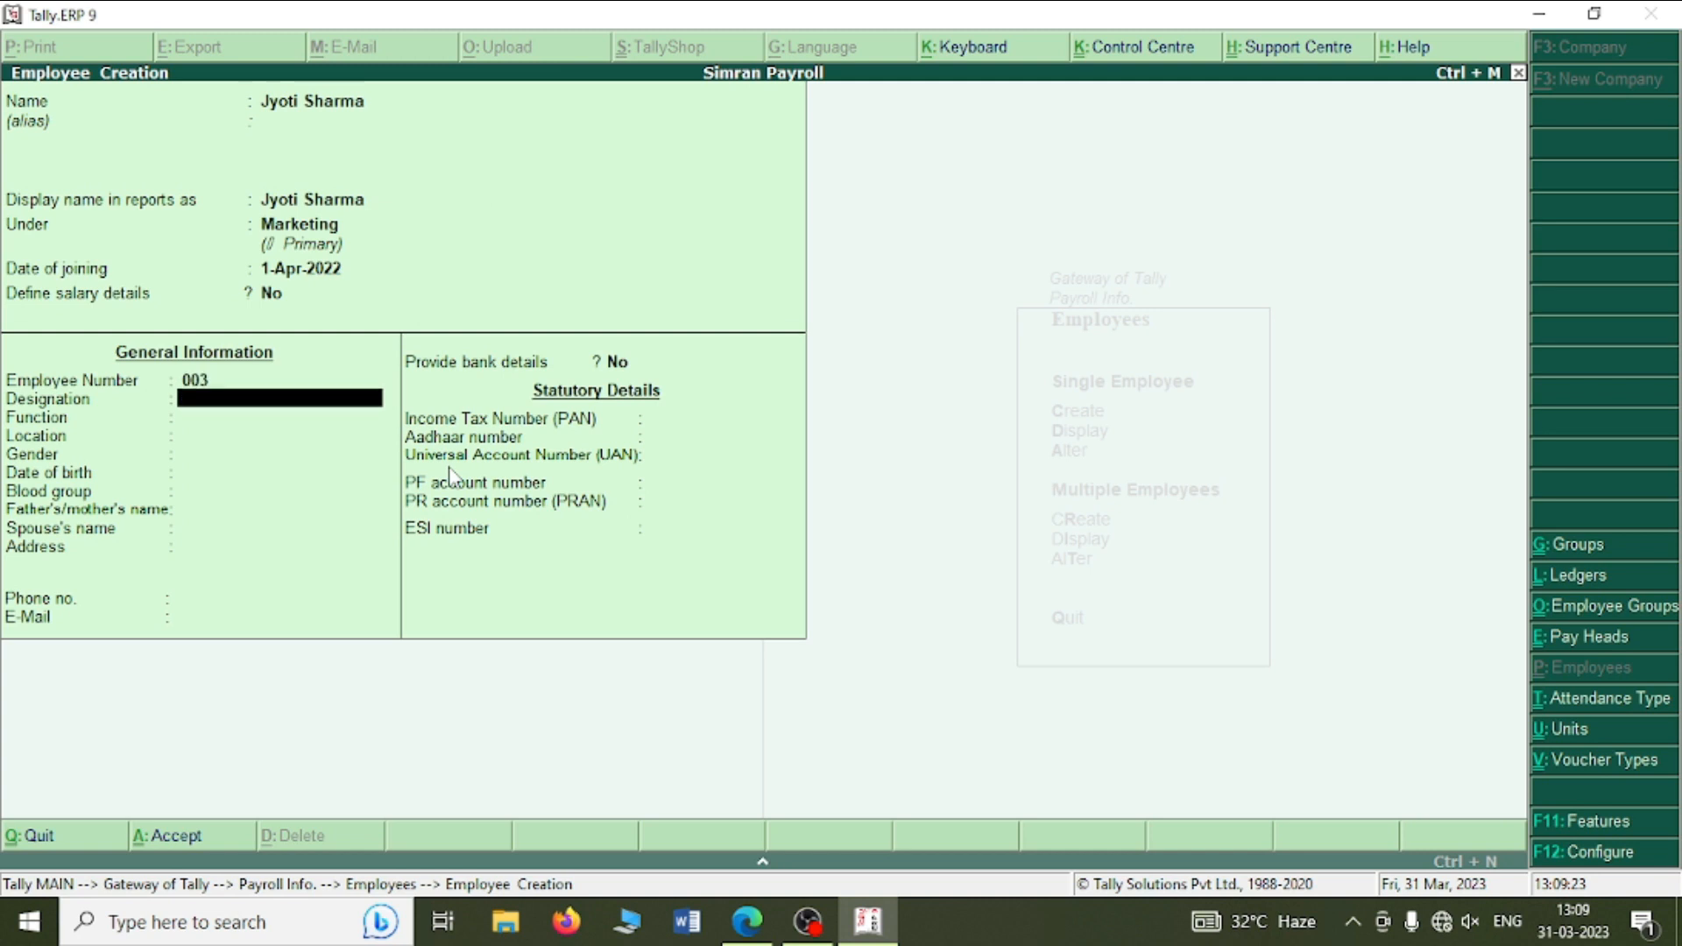
pyautogui.write('Content Writer')
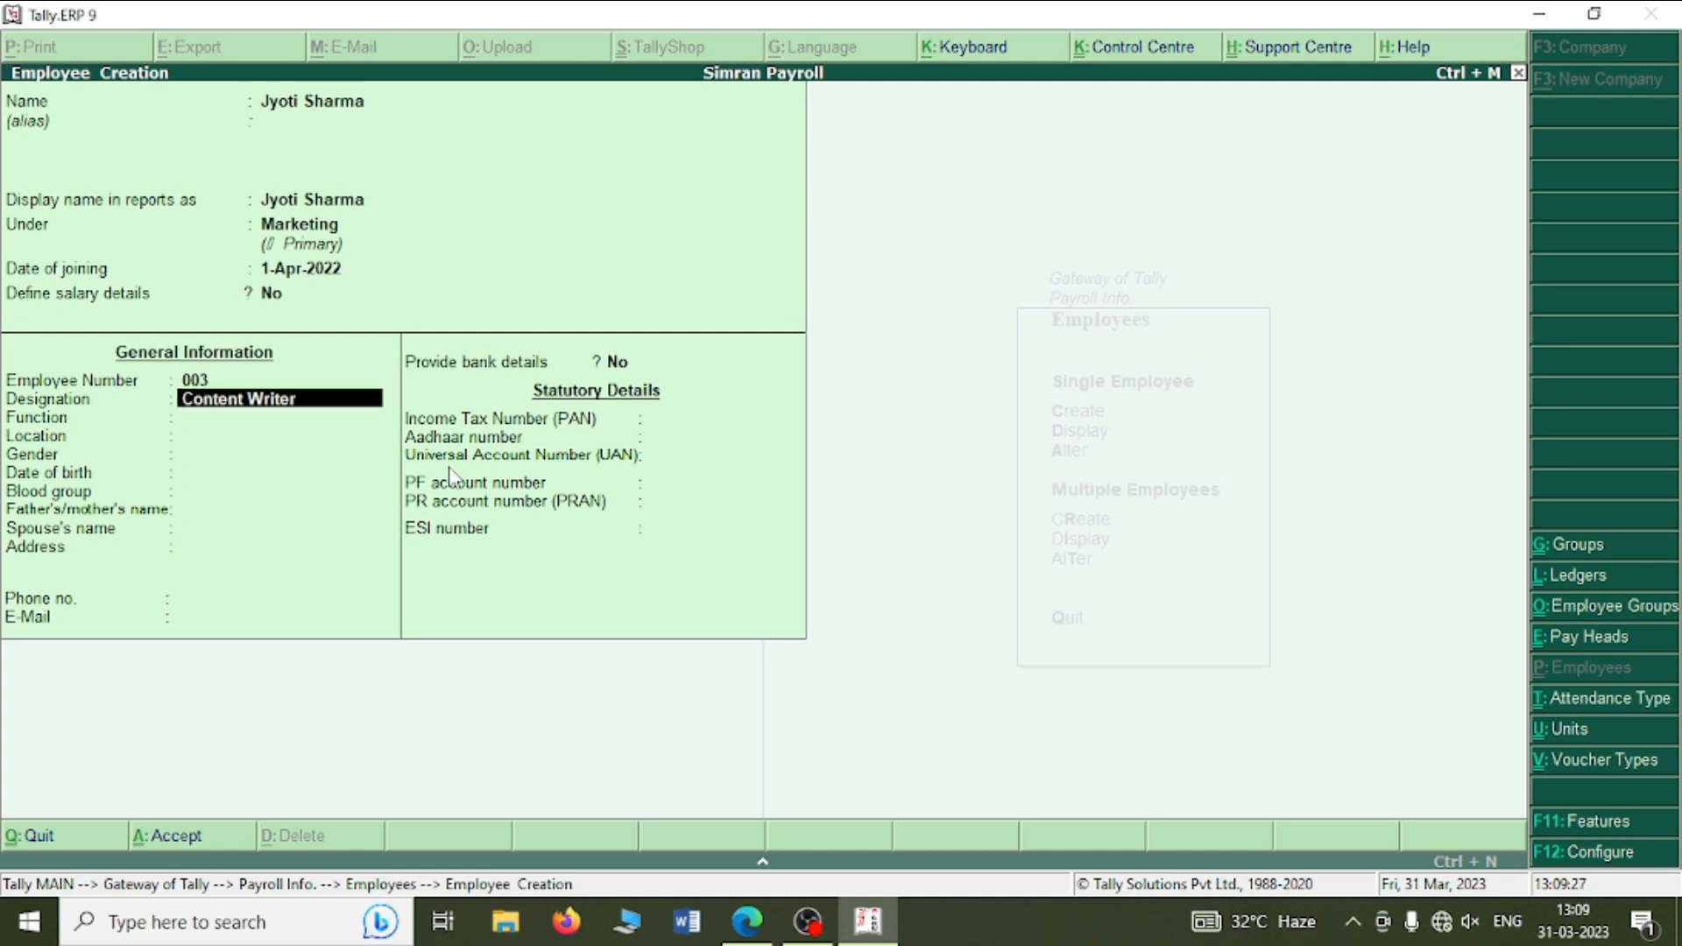
pyautogui.hotkey('ctrl', 'a')
# - Check the PDF guide and enter the fourth listed employee's name in a new employee record
pyautogui.hotkey('alt', 'Tab')
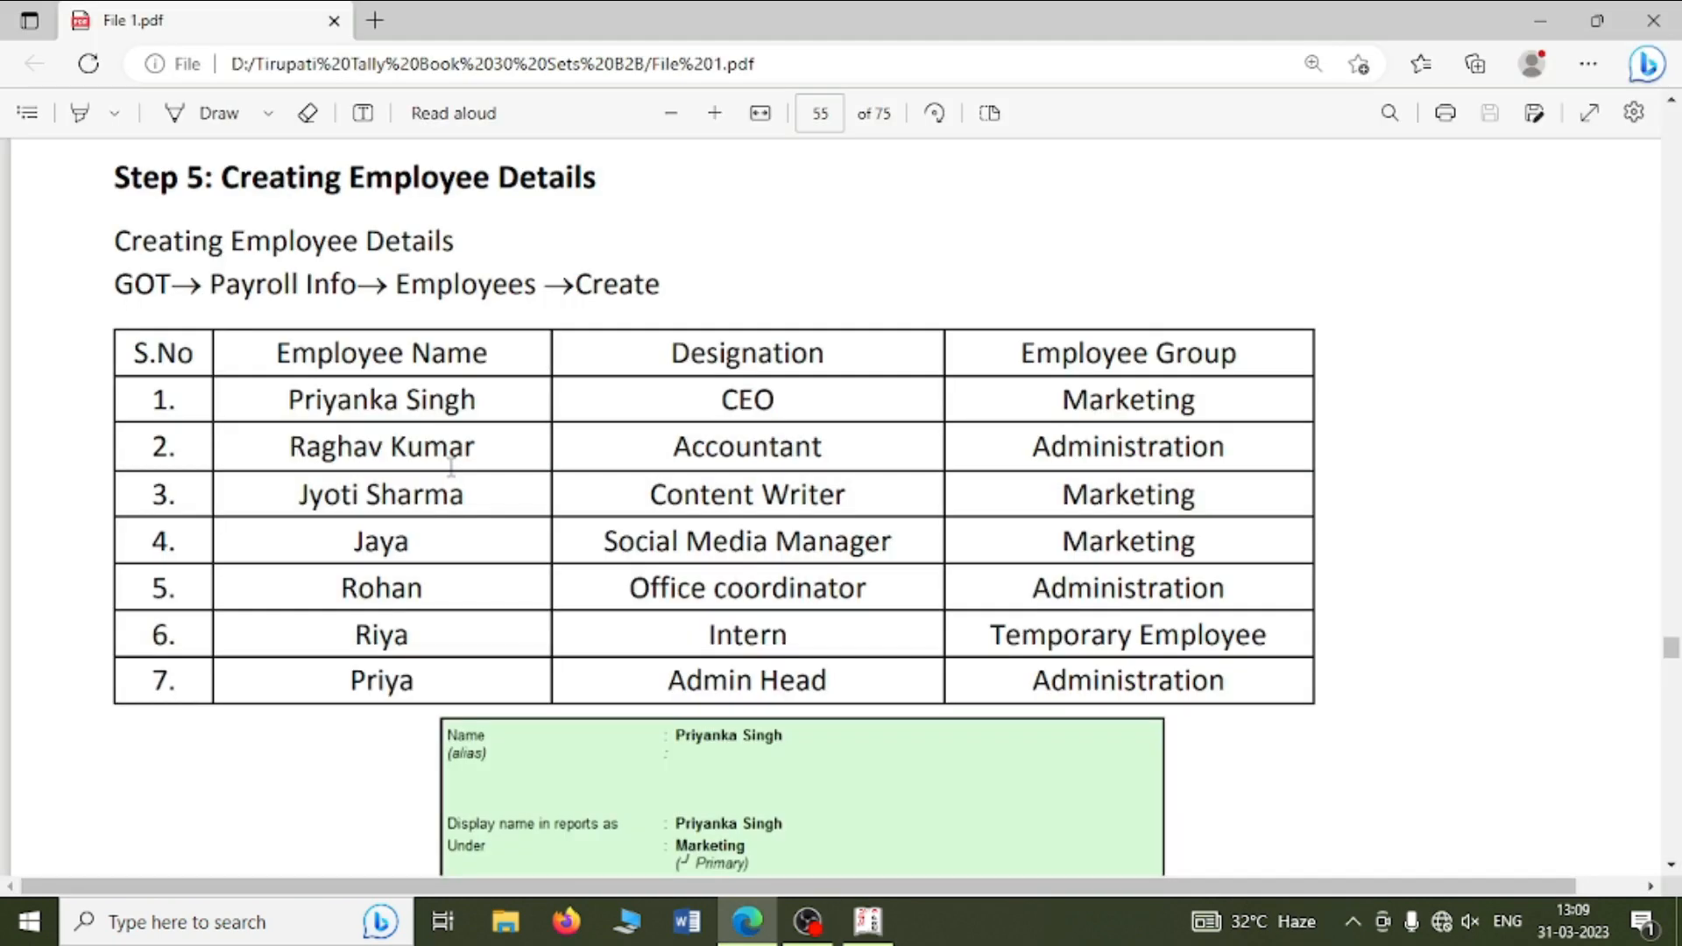
pyautogui.hotkey('alt', 'Tab')
pyautogui.write('Ay')
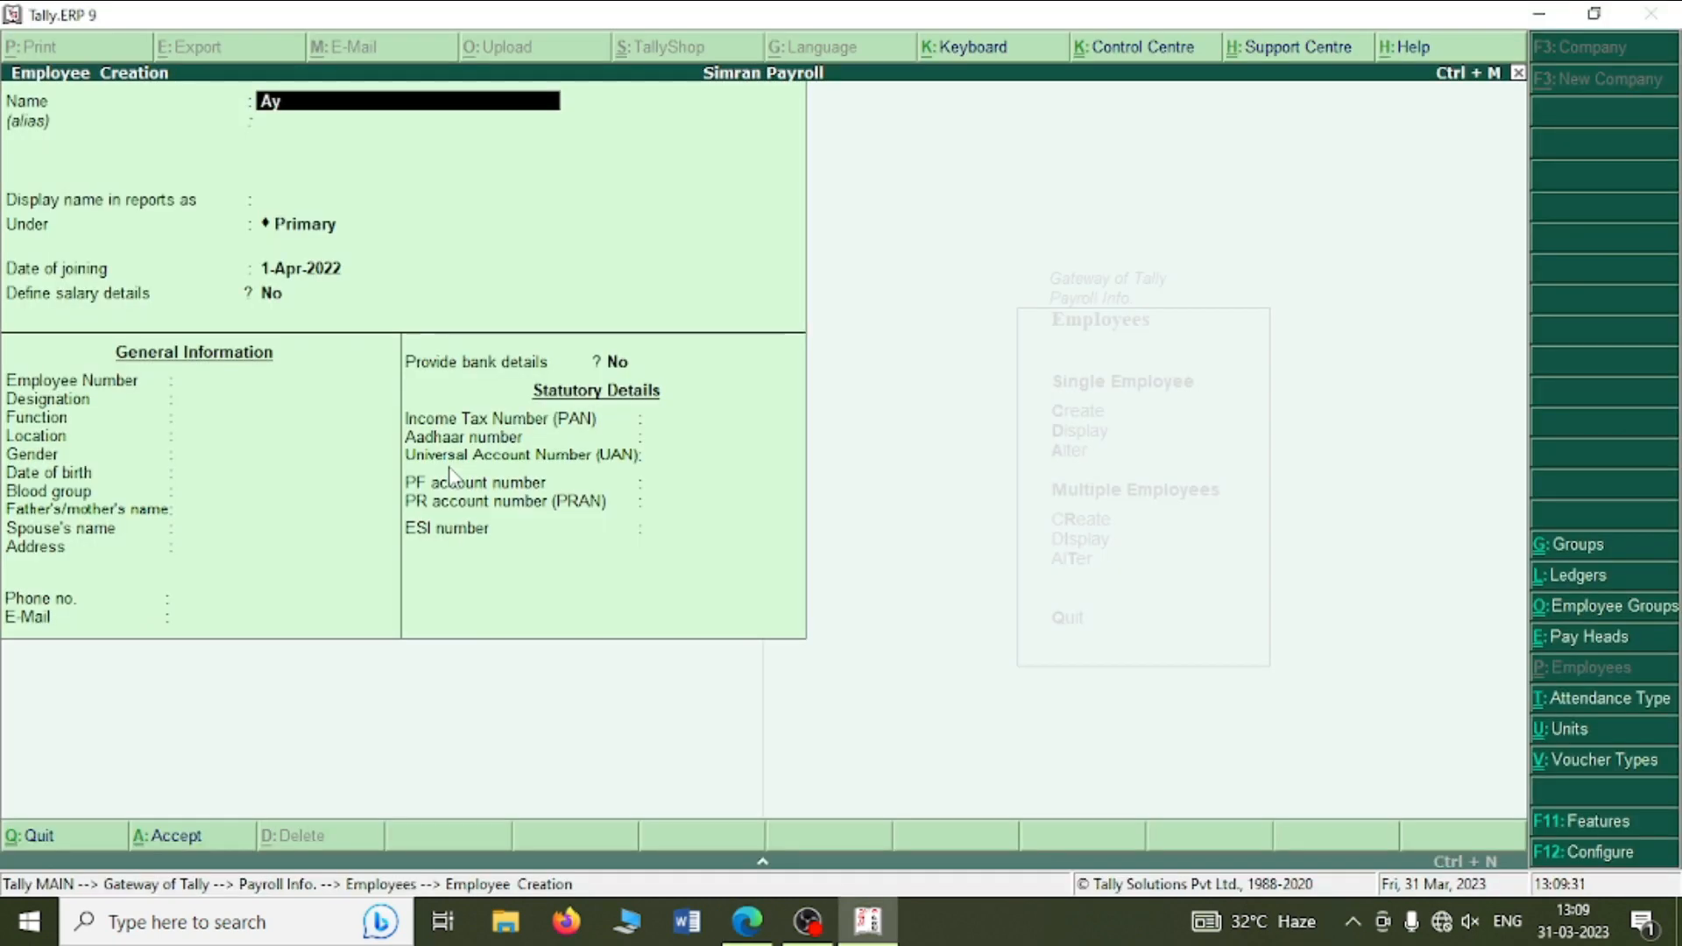
pyautogui.press('BackSpace')
pyautogui.press('BackSpace')
pyautogui.write('Jaya')
pyautogui.press('Return')
pyautogui.press('Return')
pyautogui.press('Return')
# - Check the fourth employee's group in the PDF guide and place the record under Marketing, without defining salary details
pyautogui.hotkey('alt', 'Tab')
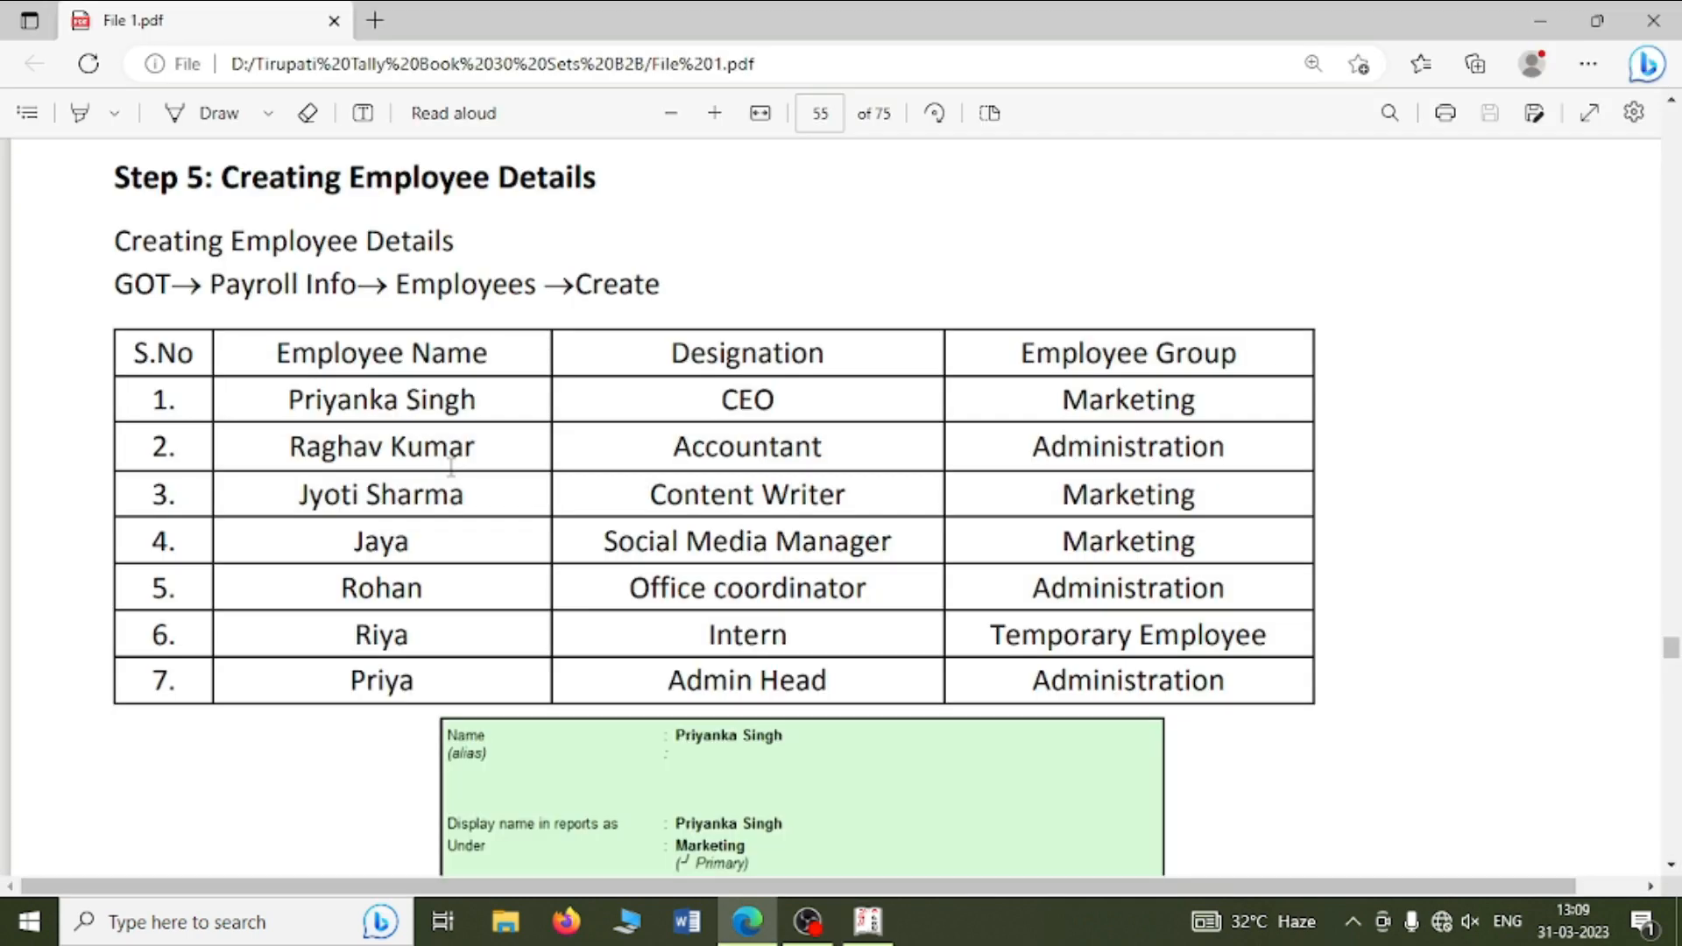
pyautogui.hotkey('alt', 'Tab')
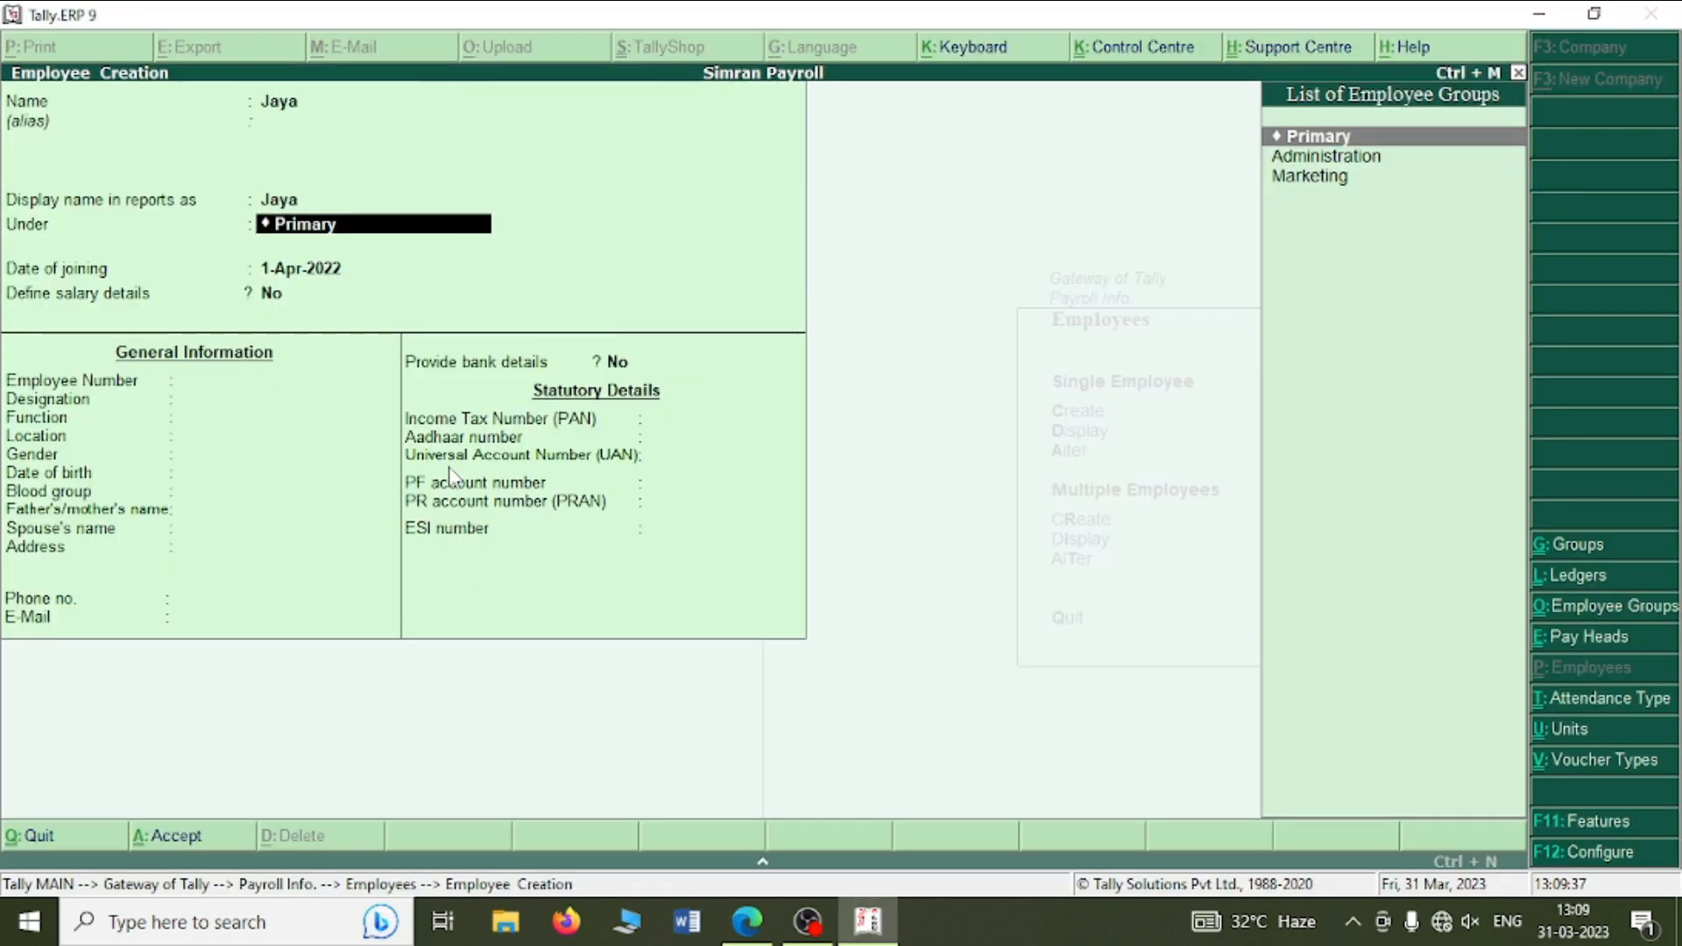
pyautogui.press('Down')
pyautogui.press('Down')
pyautogui.press('Return')
pyautogui.hotkey('alt', 'Tab')
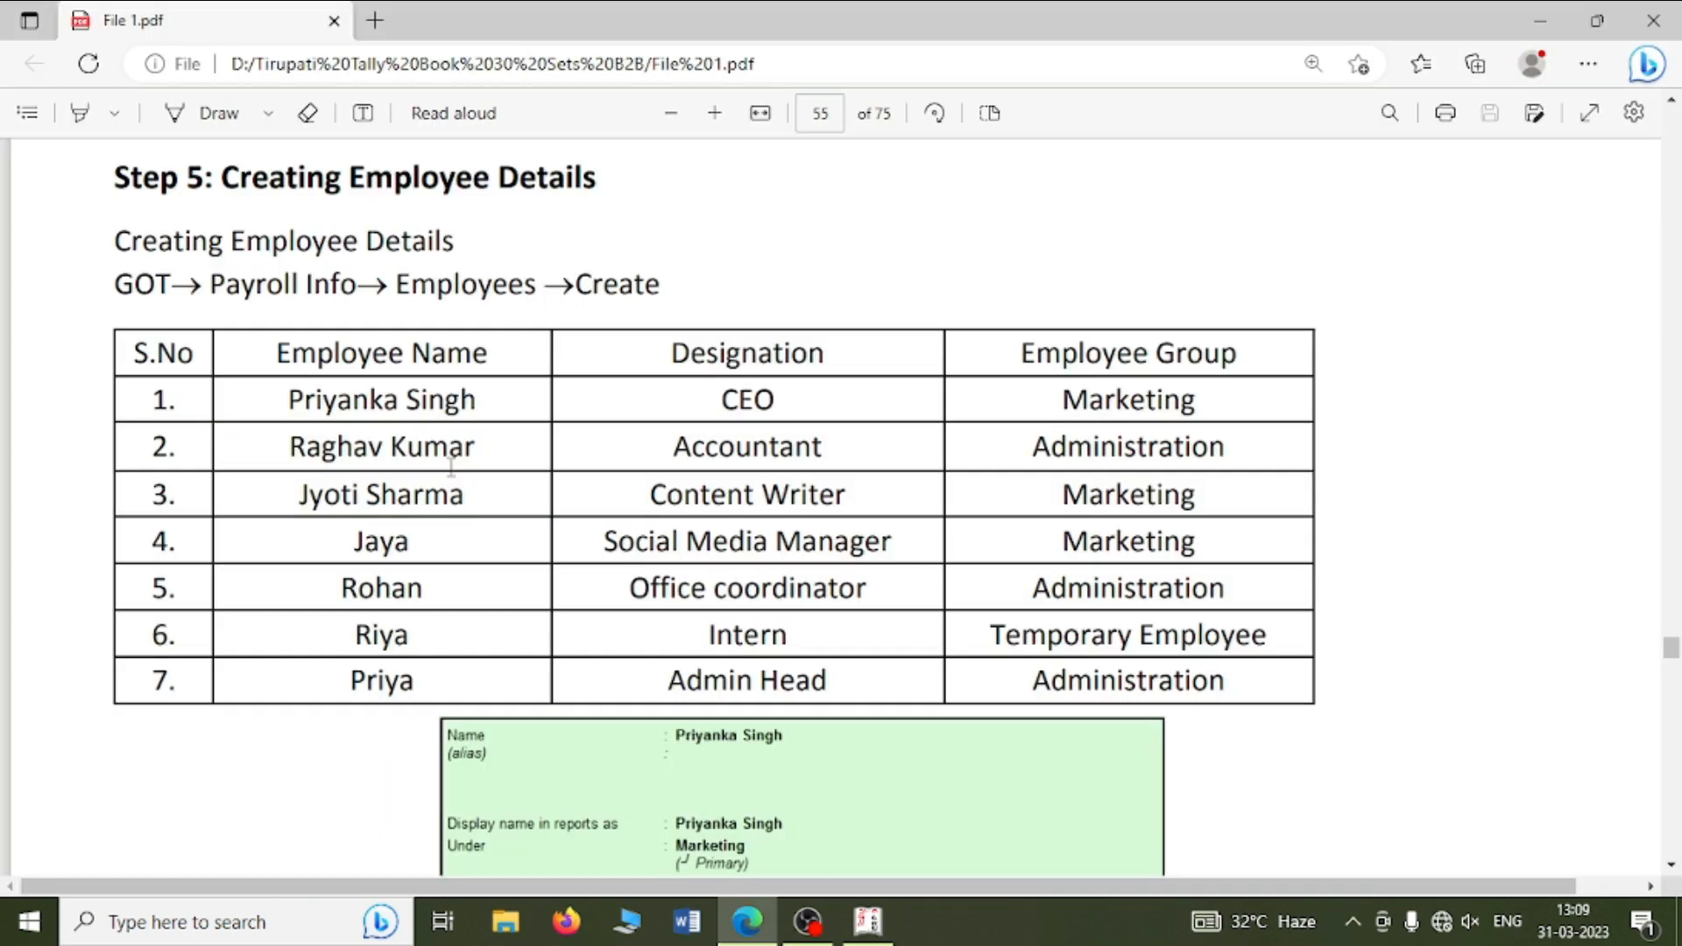
pyautogui.hotkey('alt', 'Tab')
pyautogui.press('Return')
pyautogui.press('Return')
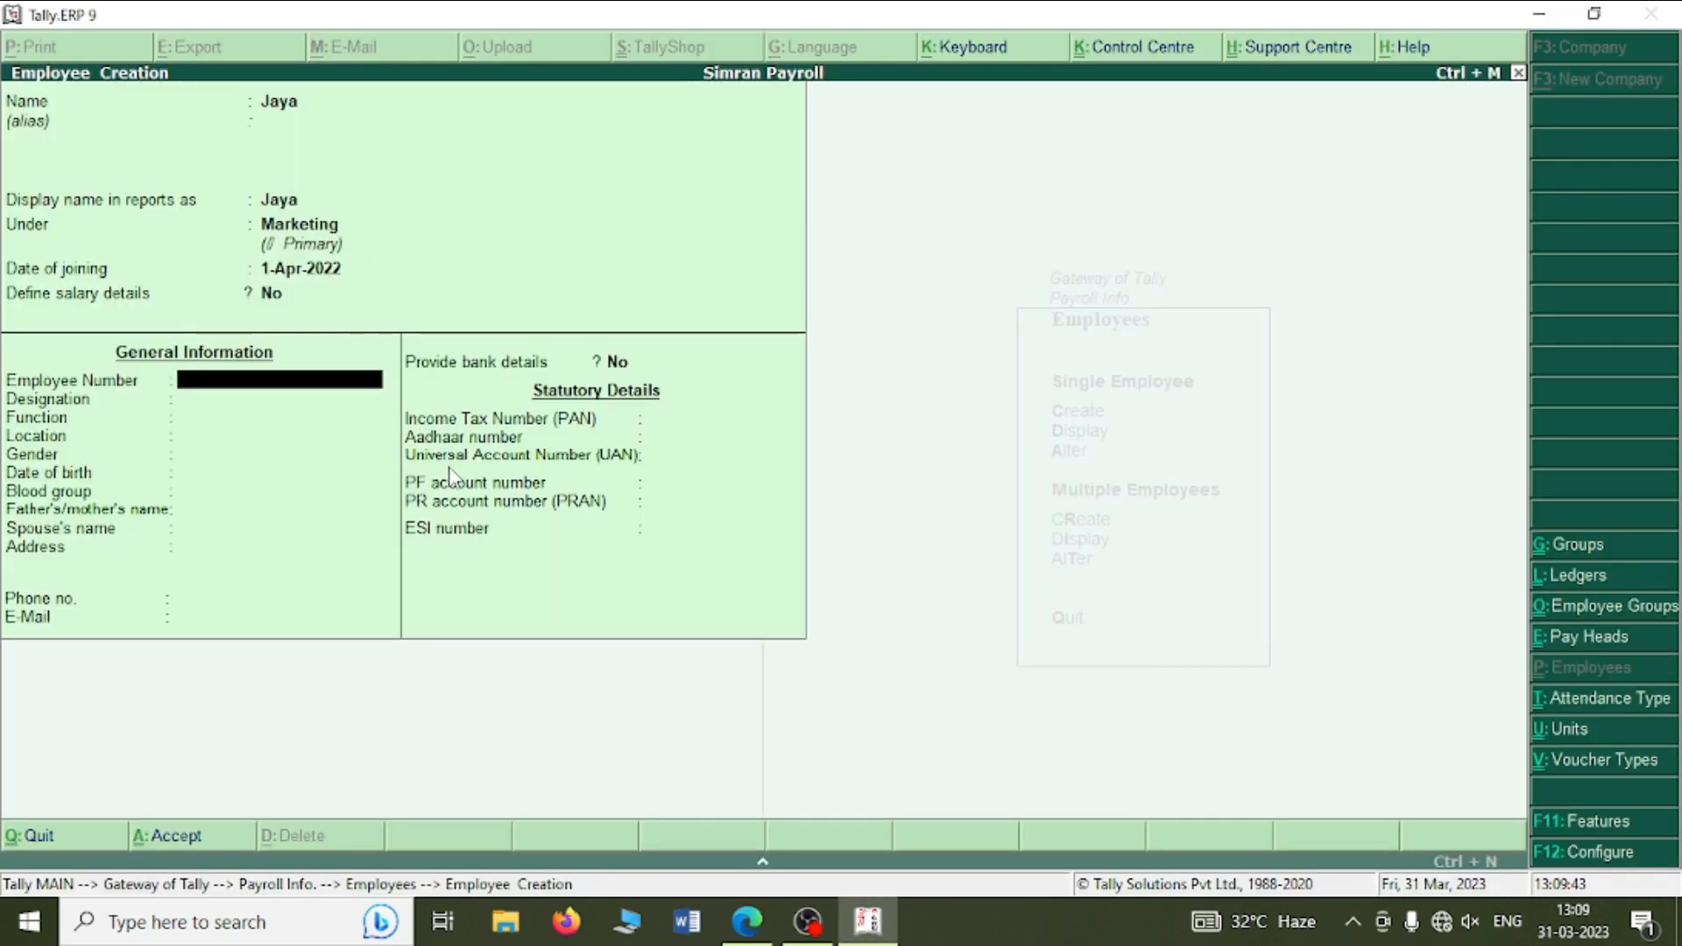
# - Fill in the fourth employee's number, set the designation to Social Media Manager as in the PDF guide, and save the record
pyautogui.write('00')
pyautogui.hotkey('alt', 'Tab')
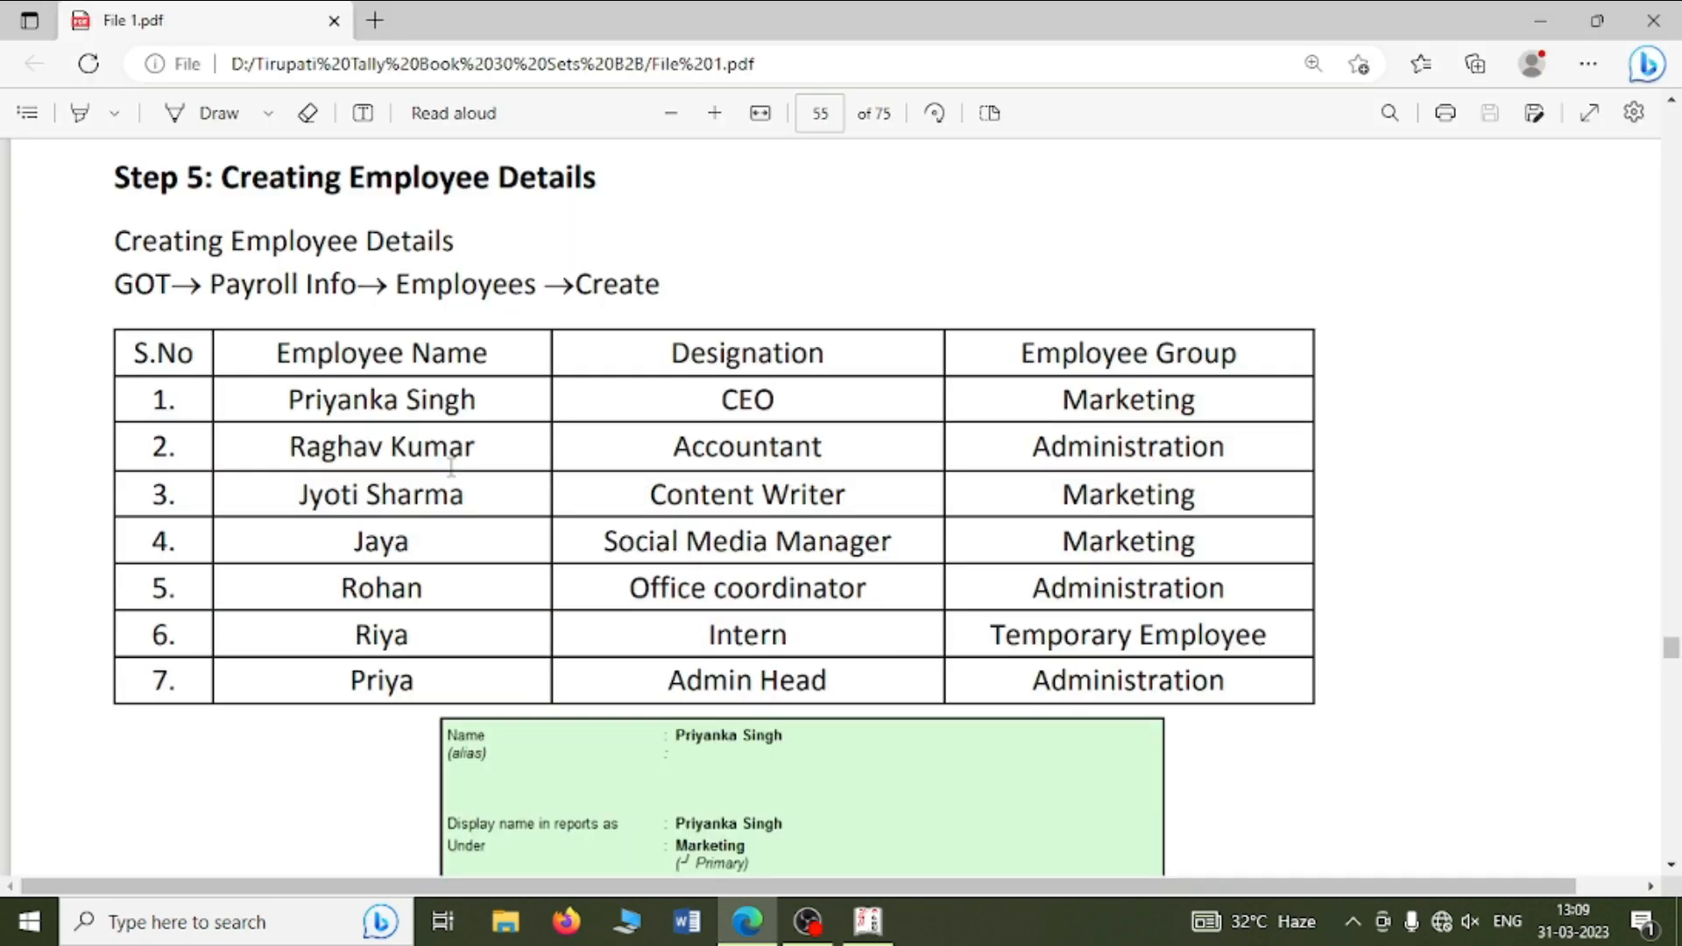
pyautogui.hotkey('alt', 'Tab')
pyautogui.write('4')
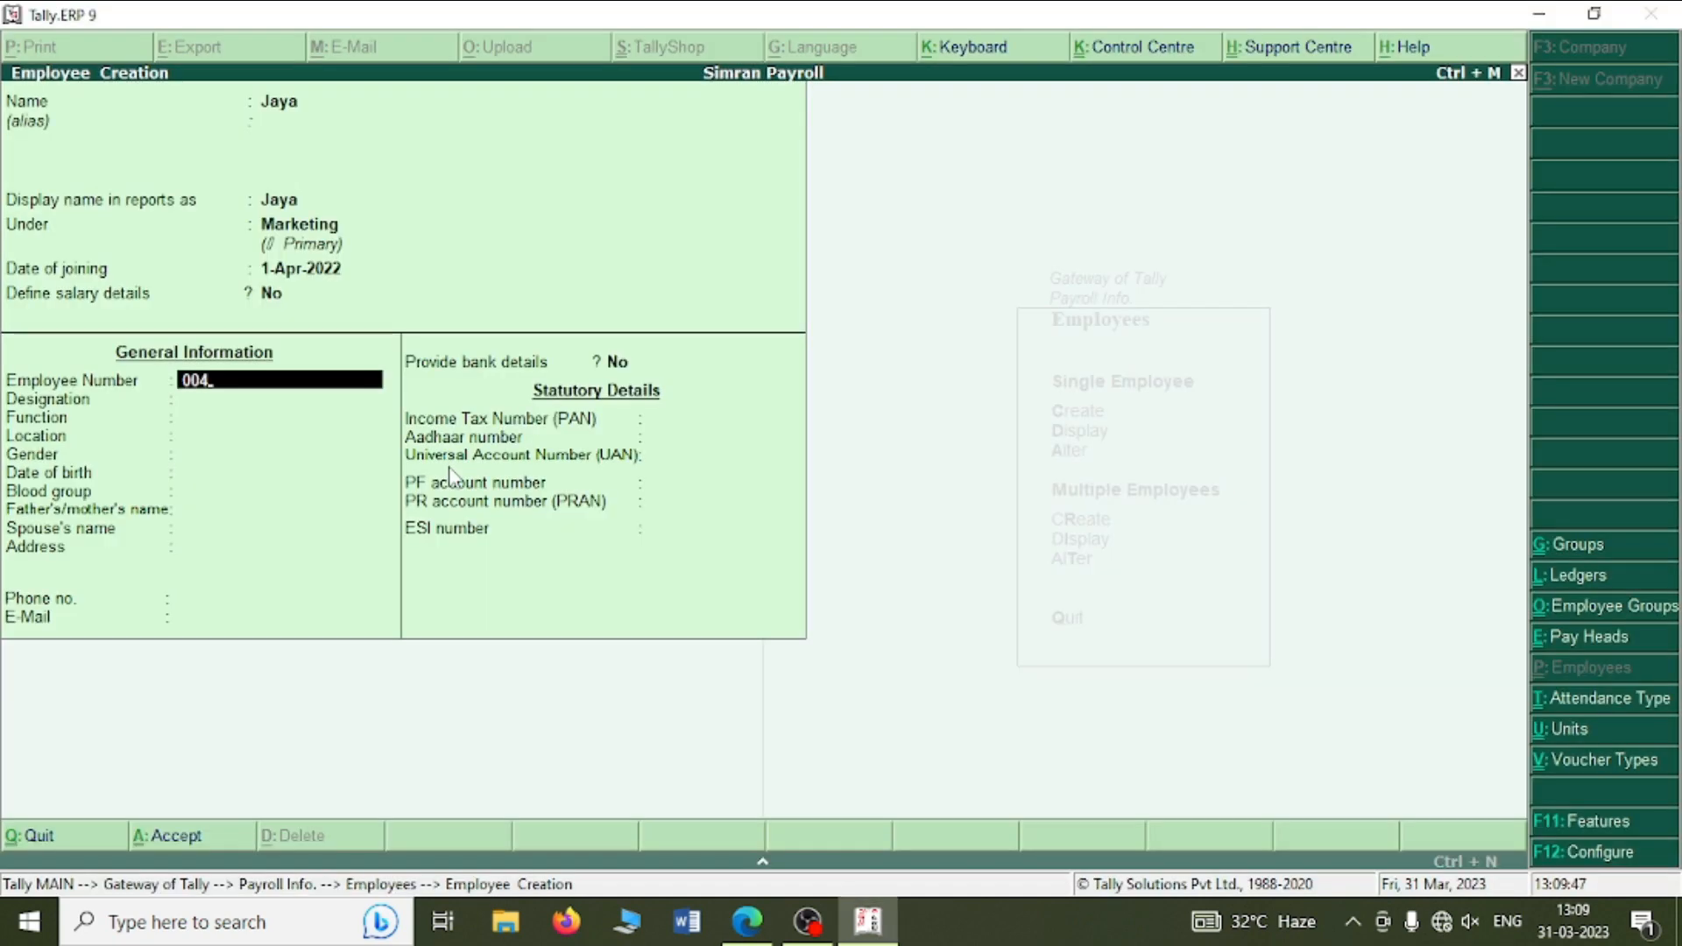
pyautogui.press('Return')
pyautogui.write('Soci')
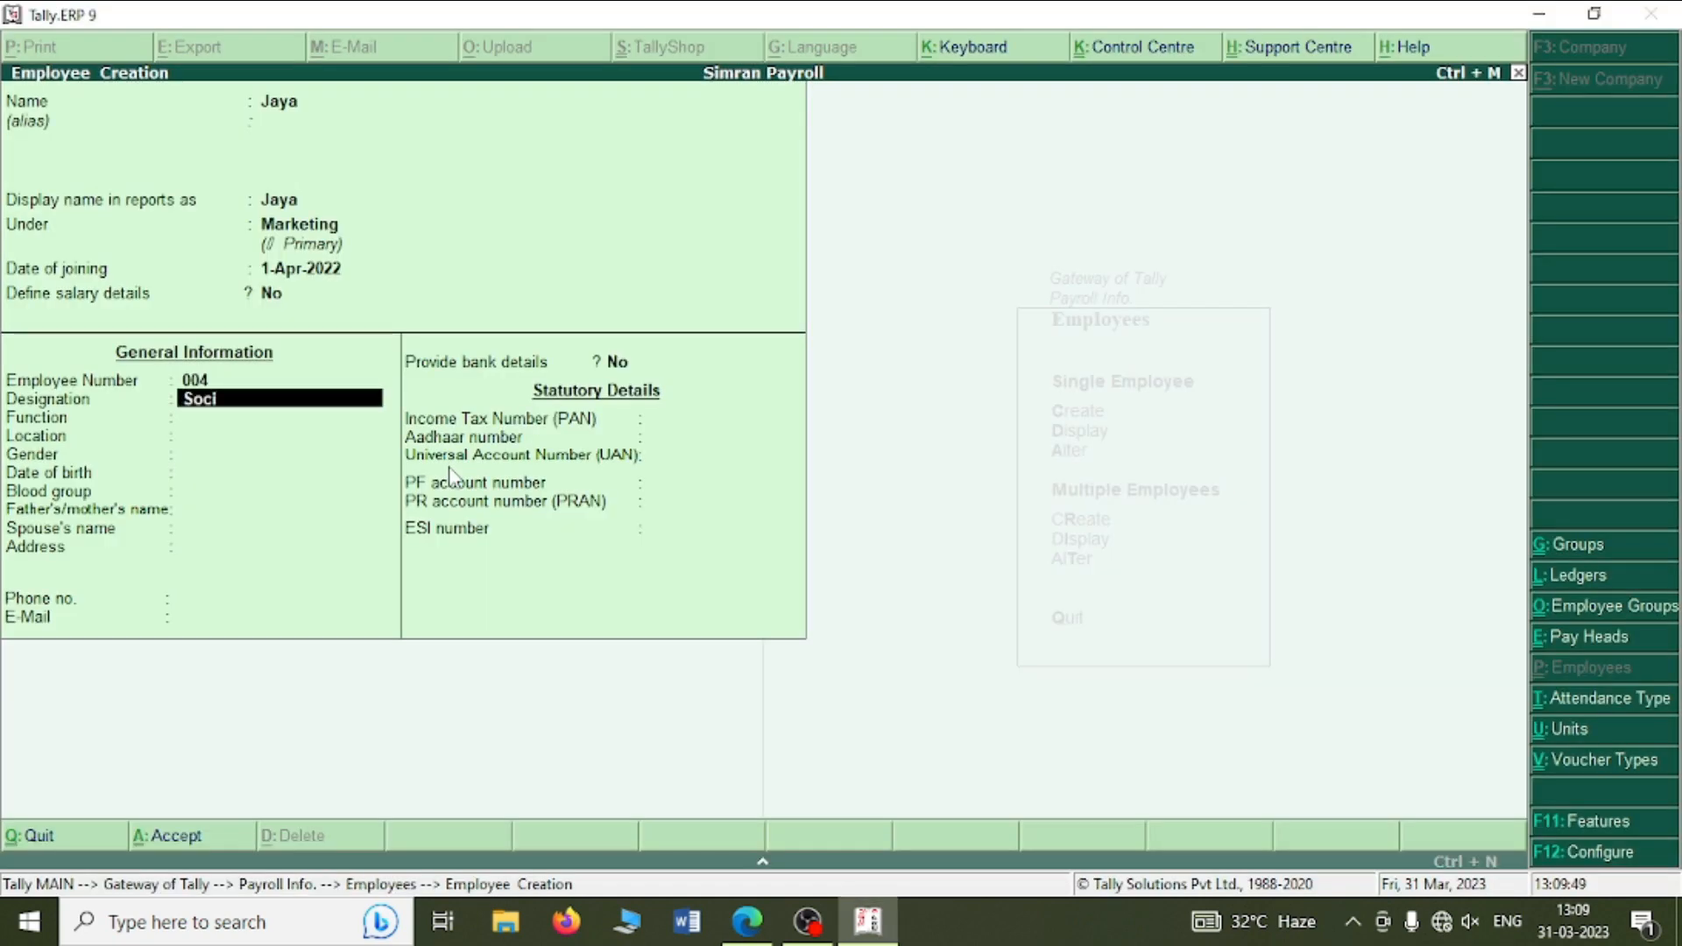
pyautogui.write('al Media Mana')
pyautogui.press('BackSpace')
pyautogui.press('BackSpace')
pyautogui.write('nager')
pyautogui.hotkey('ctrl', 'a')
# - Check the PDF guide and enter the fifth listed employee's name in a new employee record
pyautogui.hotkey('alt', 'Tab')
pyautogui.hotkey('alt', 'Tab')
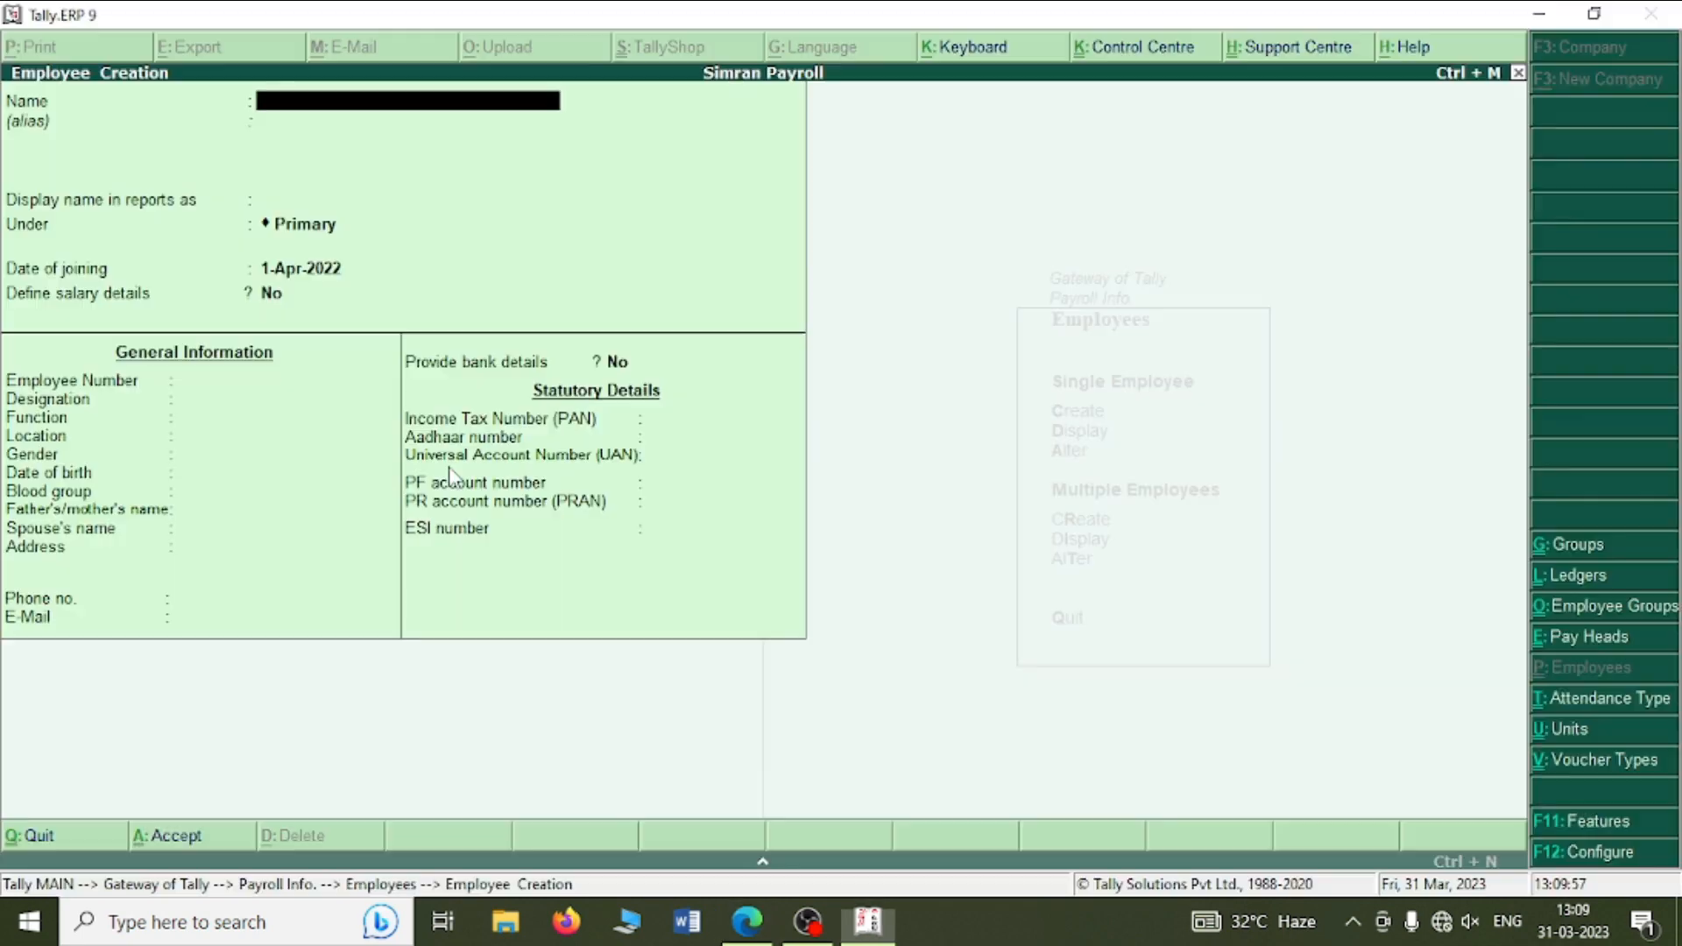
pyautogui.write('Rohan')
pyautogui.press('Return')
pyautogui.press('Return')
pyautogui.press('Return')
# - Check the fifth employee's group in the PDF guide and place the record under Administration, without defining salary details
pyautogui.hotkey('alt', 'Tab')
pyautogui.hotkey('alt', 'Tab')
pyautogui.press('Down')
pyautogui.press('Up')
pyautogui.press('Return')
pyautogui.press('Return')
pyautogui.press('Return')
# - Fill in the fifth employee's number, set the designation to Office Coordinator as in the PDF guide, and save the record
pyautogui.write('005')
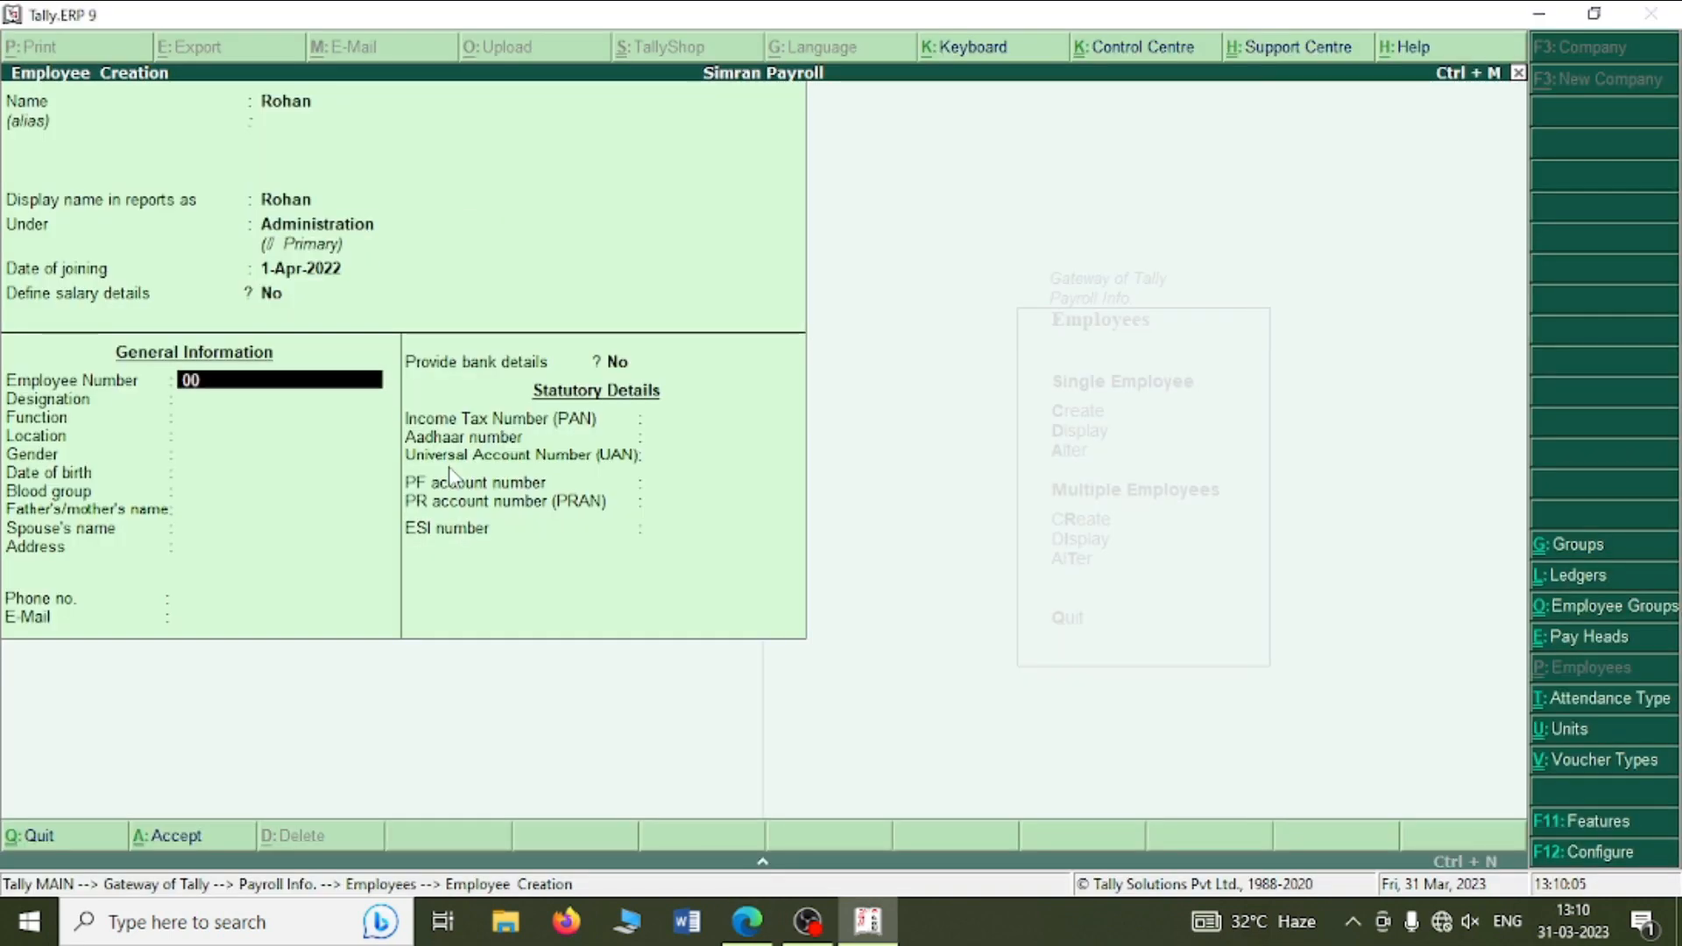
pyautogui.press('Return')
pyautogui.hotkey('alt', 'Tab')
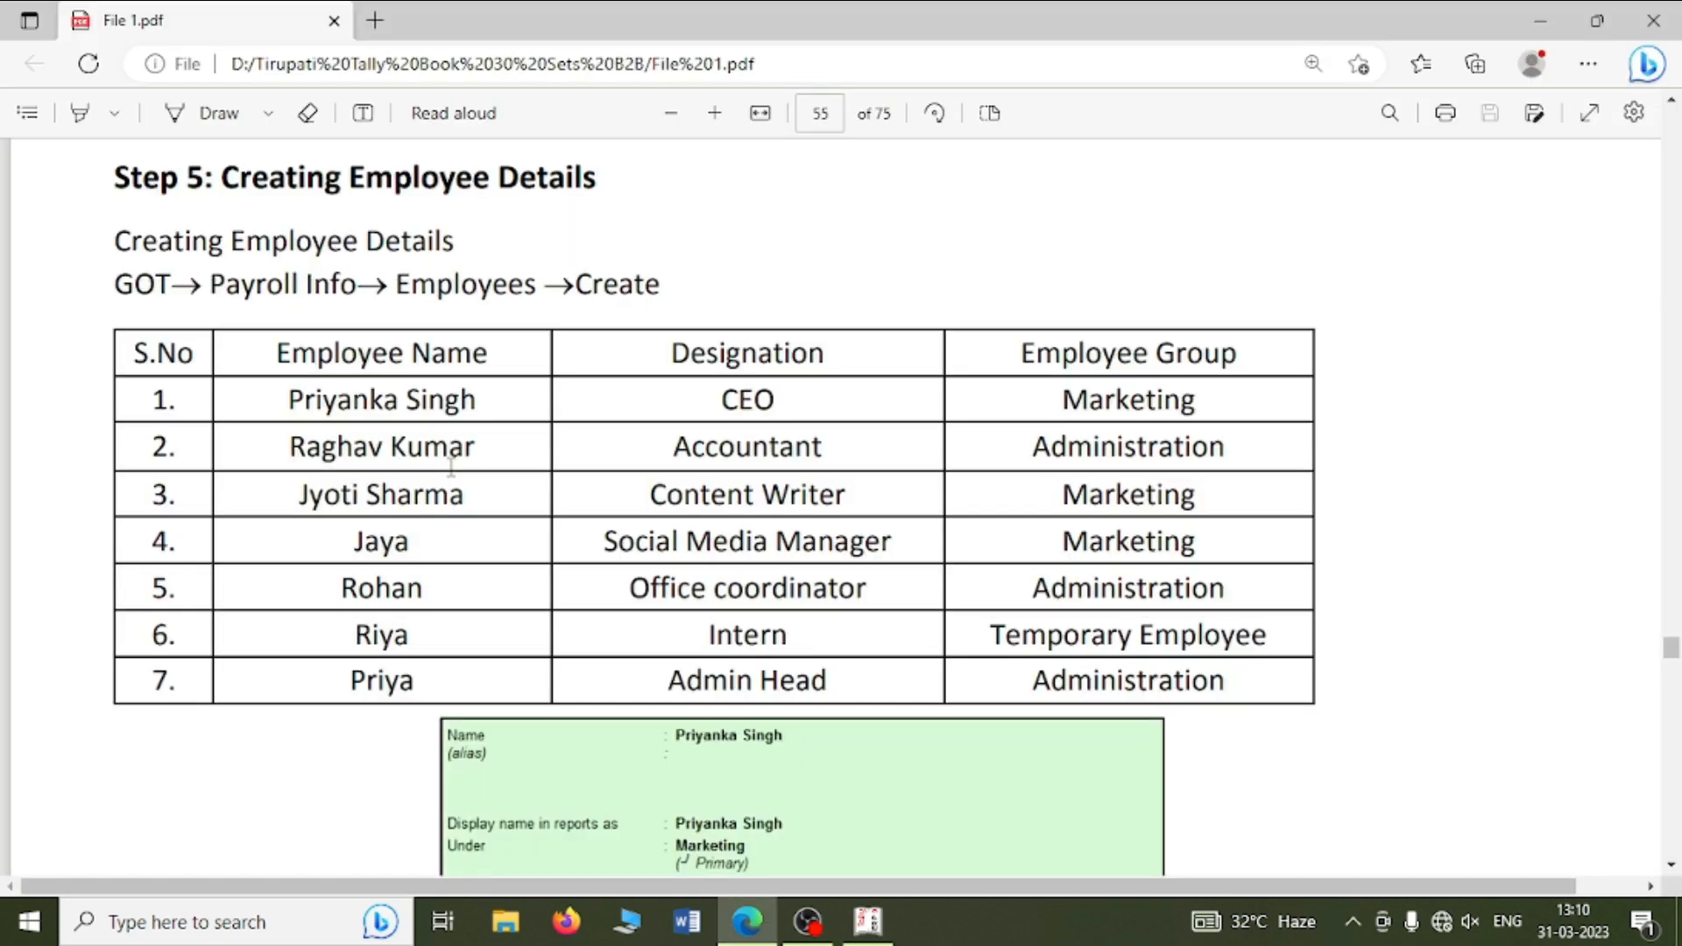
pyautogui.hotkey('alt', 'Tab')
pyautogui.write('Office Coo')
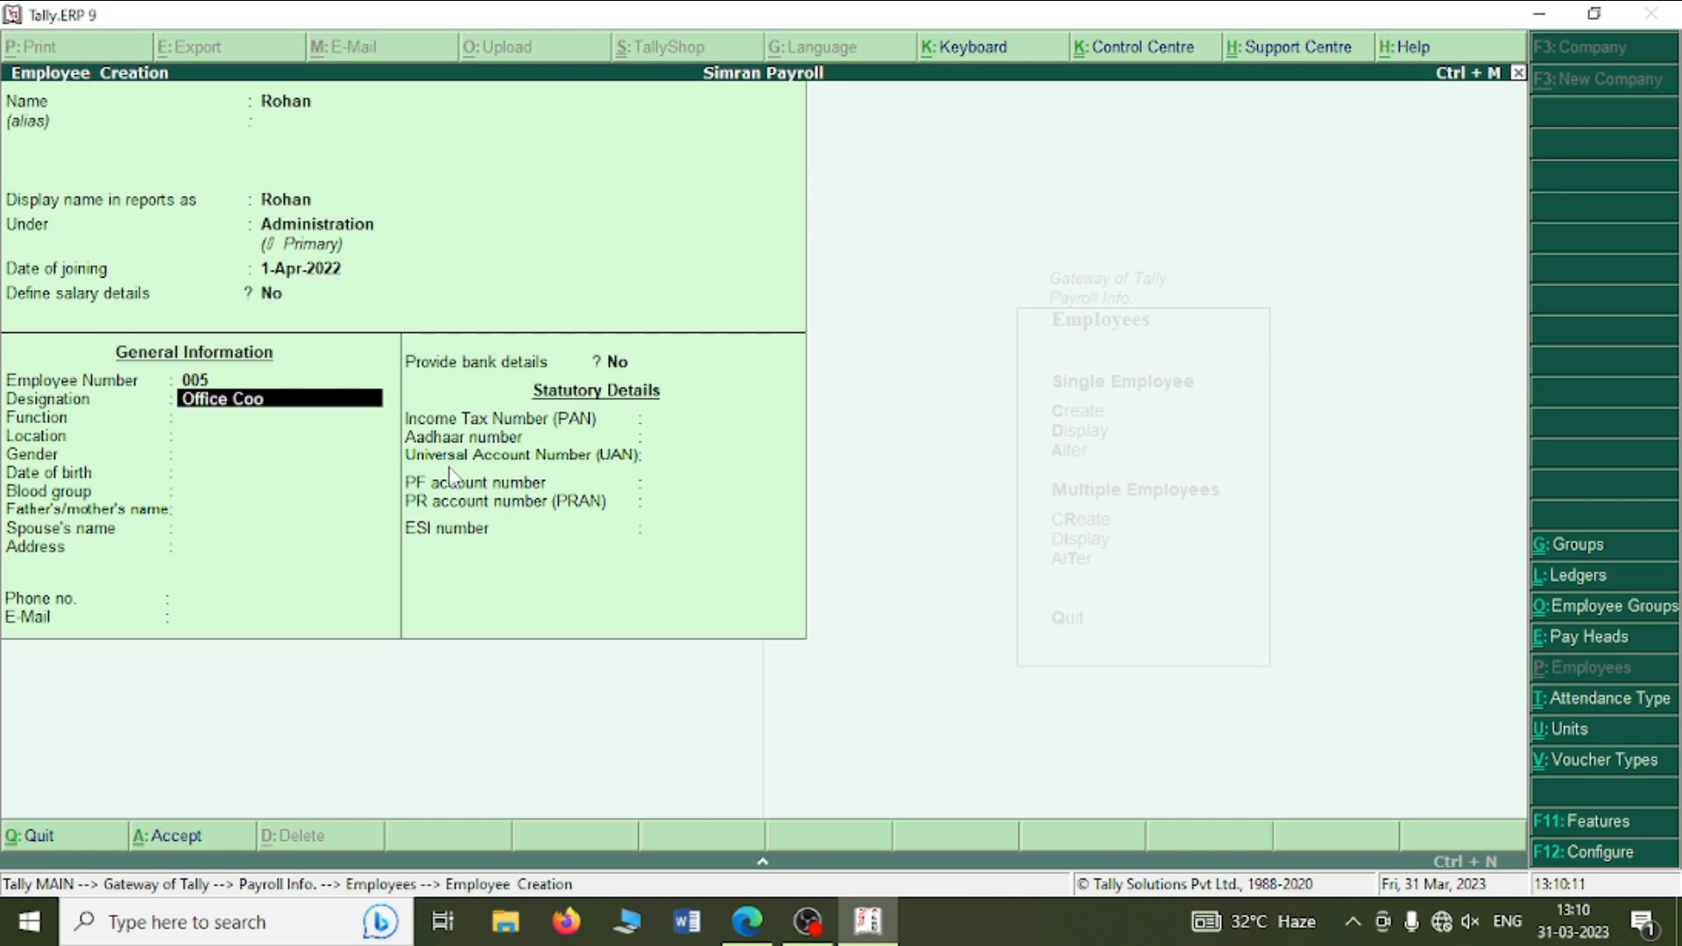
pyautogui.write('rdiantor')
pyautogui.hotkey('ctrl', 'a')
# - Check the PDF guide and enter the sixth listed employee's name in a new employee record
pyautogui.hotkey('alt', 'Tab')
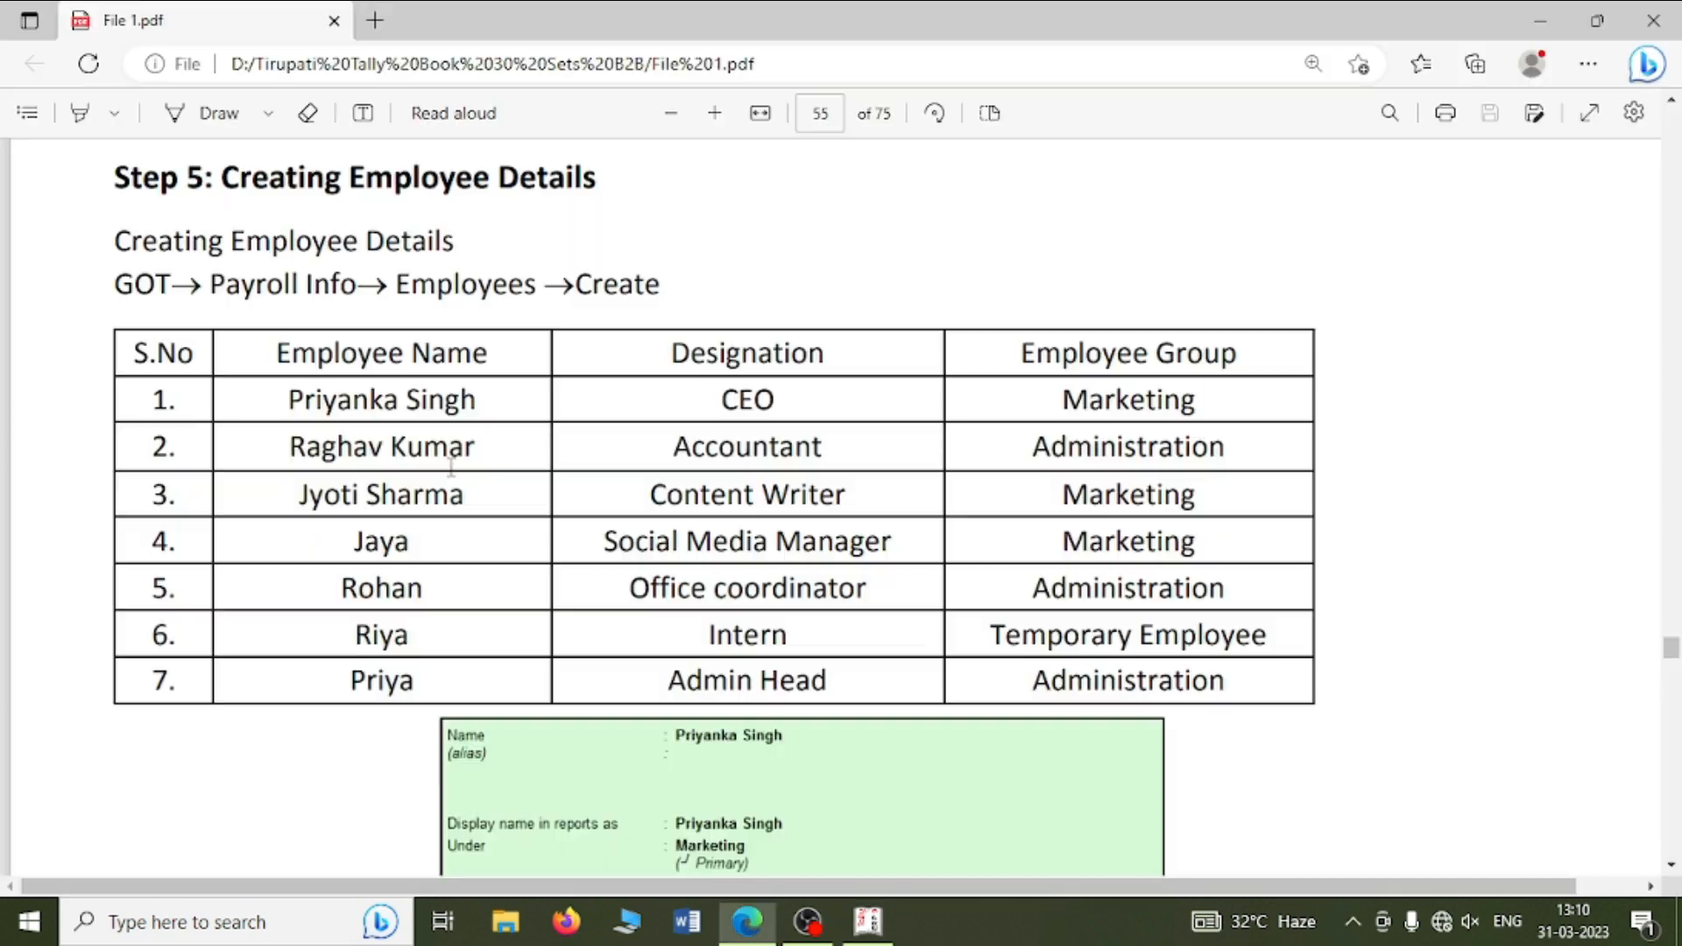
pyautogui.hotkey('alt', 'Tab')
pyautogui.write('Riya')
pyautogui.press('Return')
# - Keep the sixth employee's record under Primary with the default joining date, without defining salary details
pyautogui.hotkey('alt', 'Tab')
pyautogui.hotkey('alt', 'Tab')
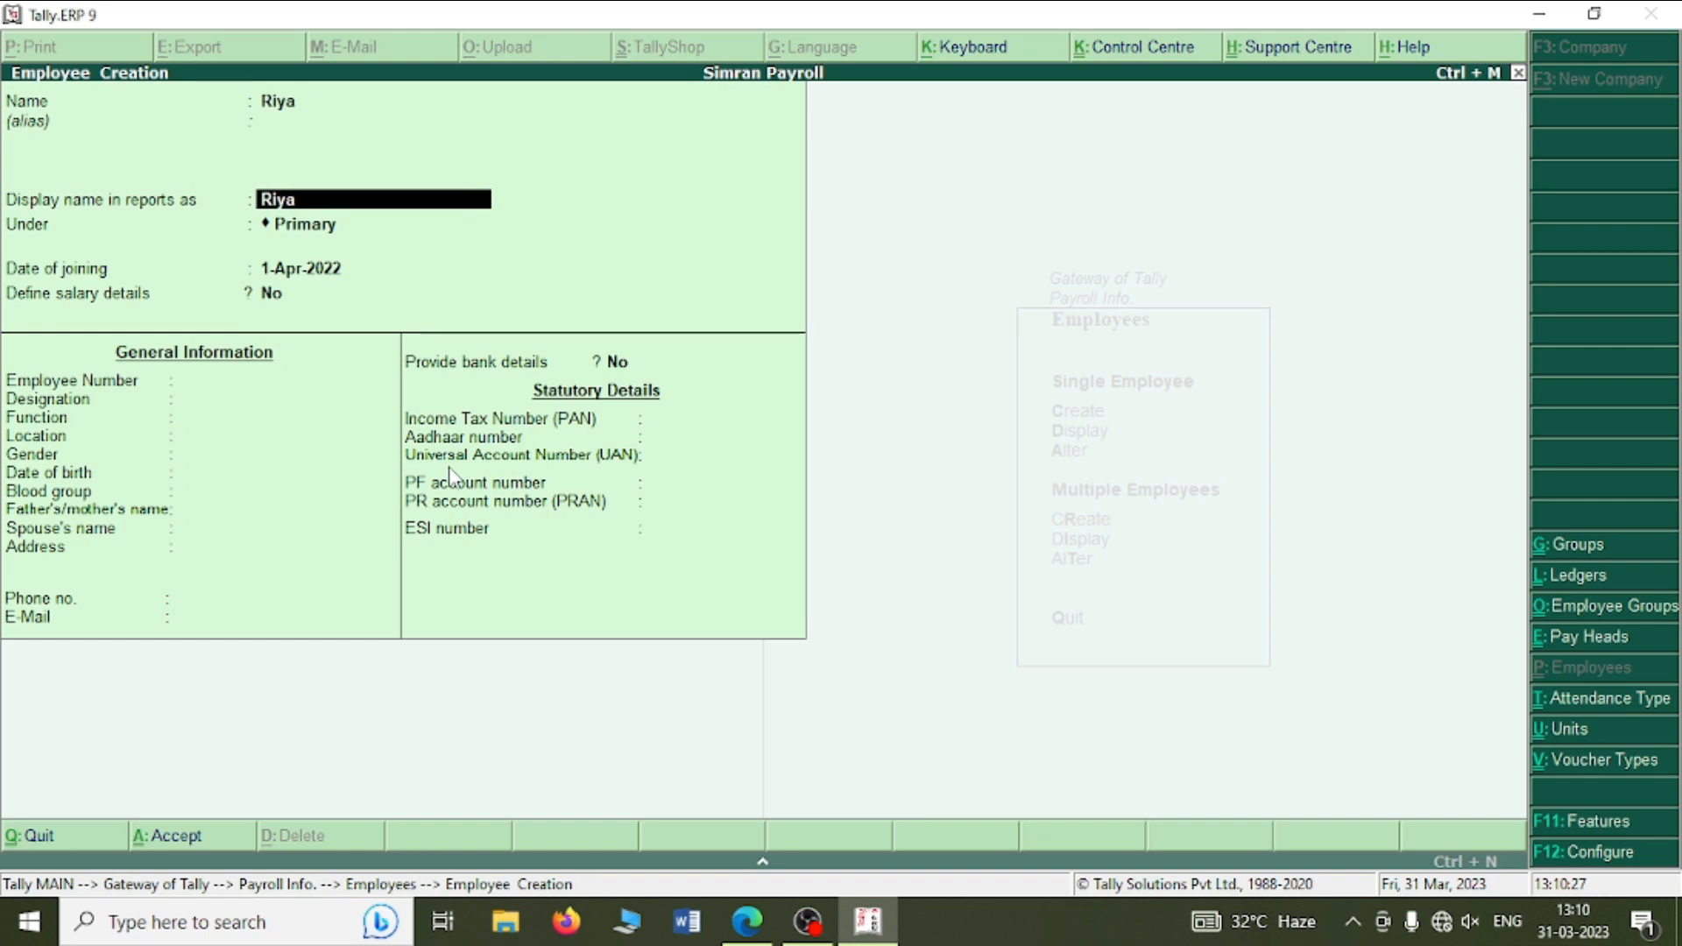
pyautogui.press('Return')
pyautogui.press('Return')
pyautogui.press('Return')
pyautogui.press('Return')
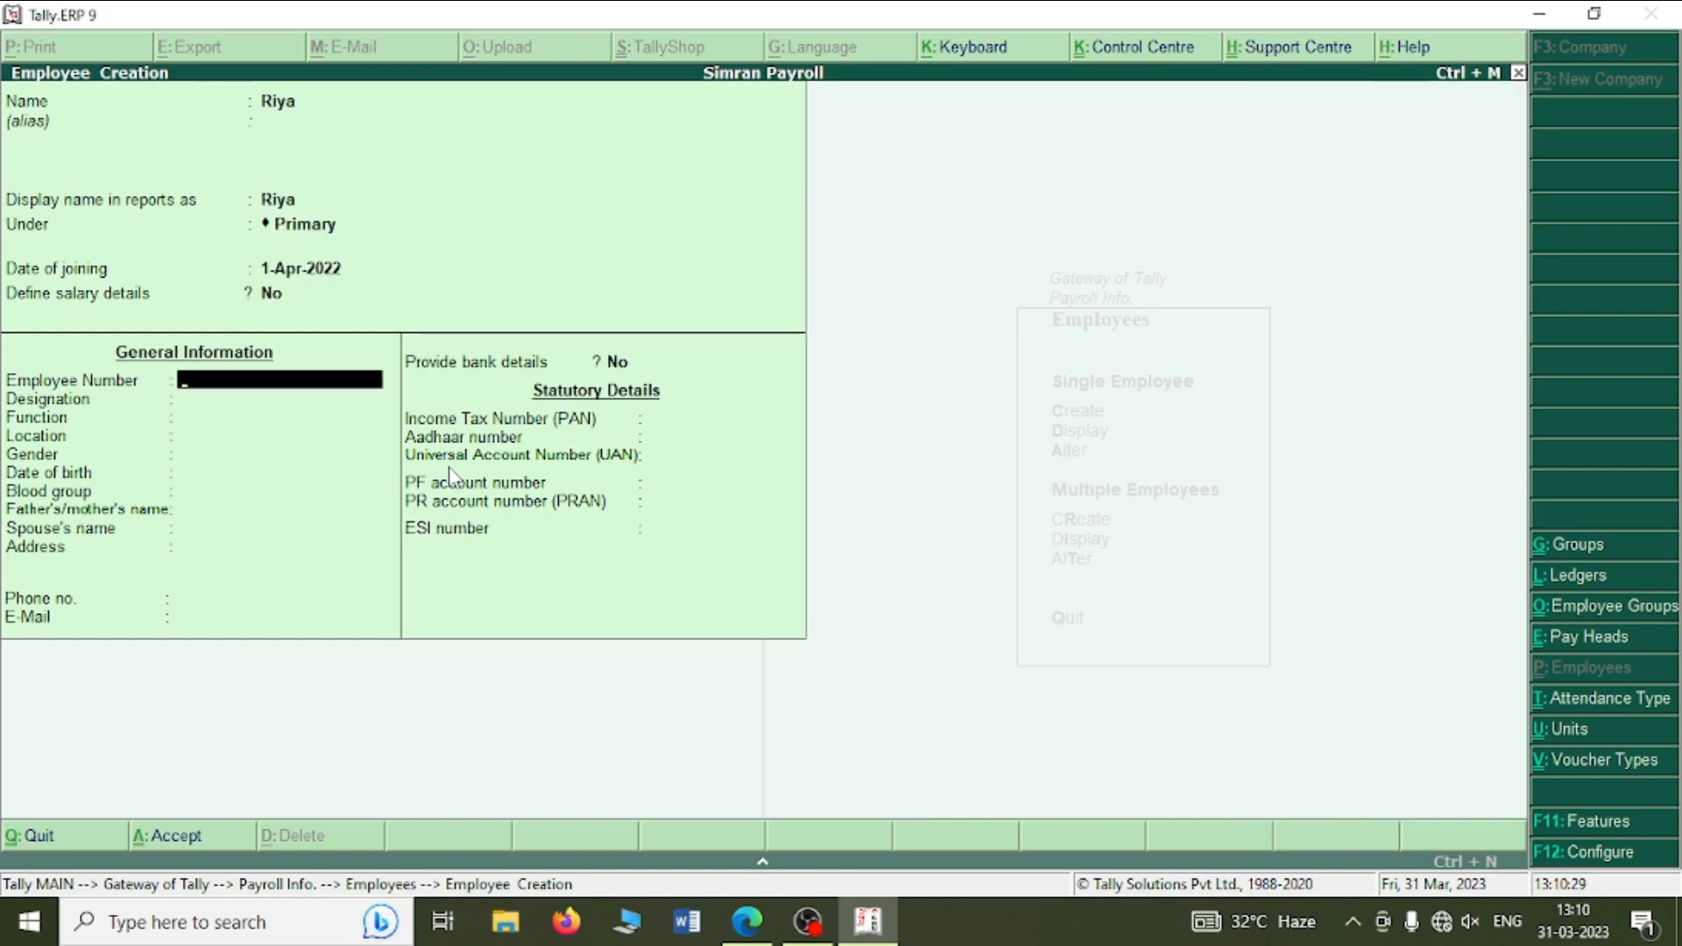
# - Fill in the sixth employee's number, set the designation to Intern as in the PDF guide, and save the record
pyautogui.hotkey('alt', 'Tab')
pyautogui.hotkey('alt', 'Tab')
pyautogui.write('006')
pyautogui.press('Return')
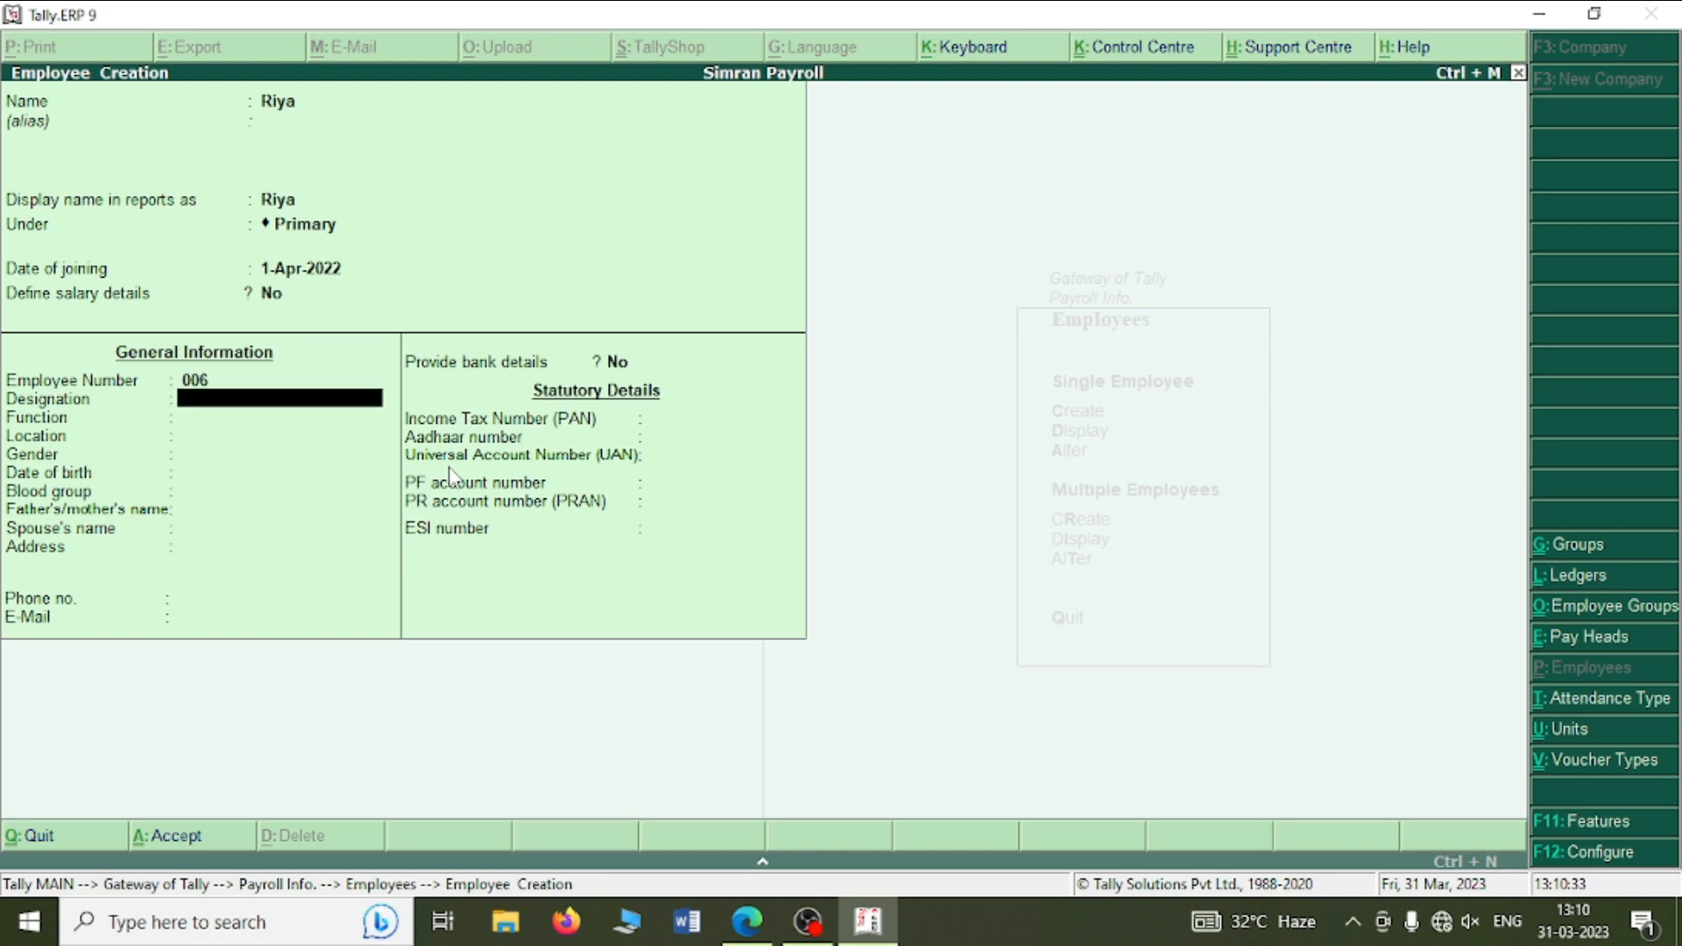
pyautogui.write('Intern')
pyautogui.press('Return')
pyautogui.press('Return')
pyautogui.press('Return')
pyautogui.press('Return')
pyautogui.press('Return')
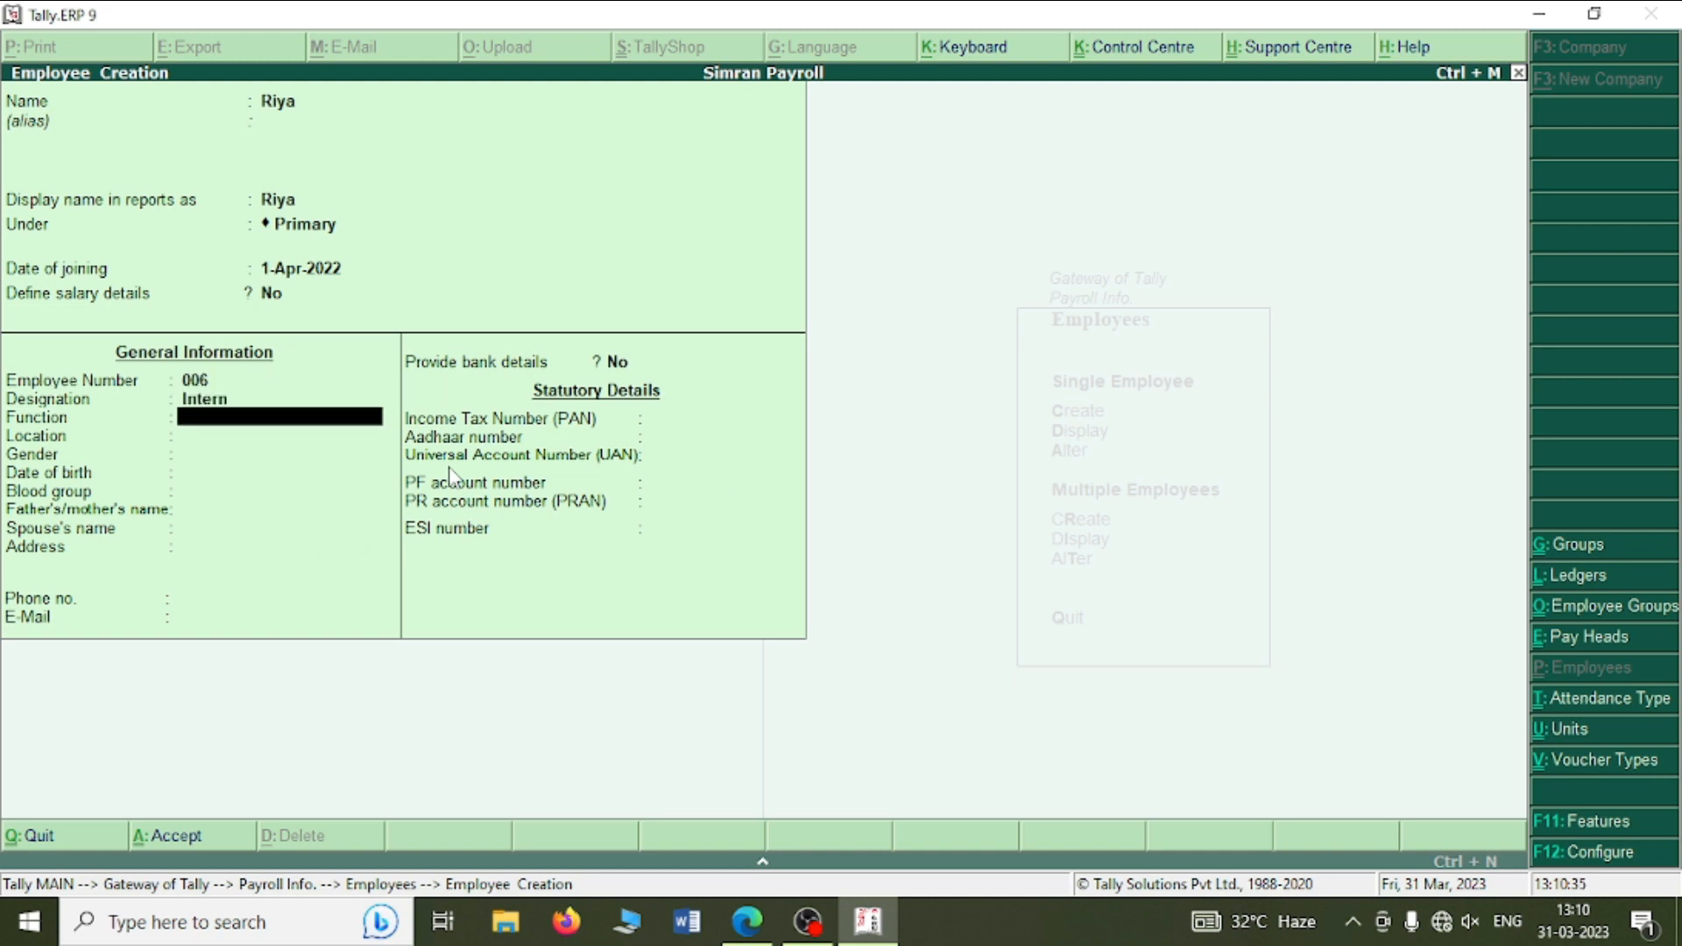
pyautogui.hotkey('ctrl', 'a')
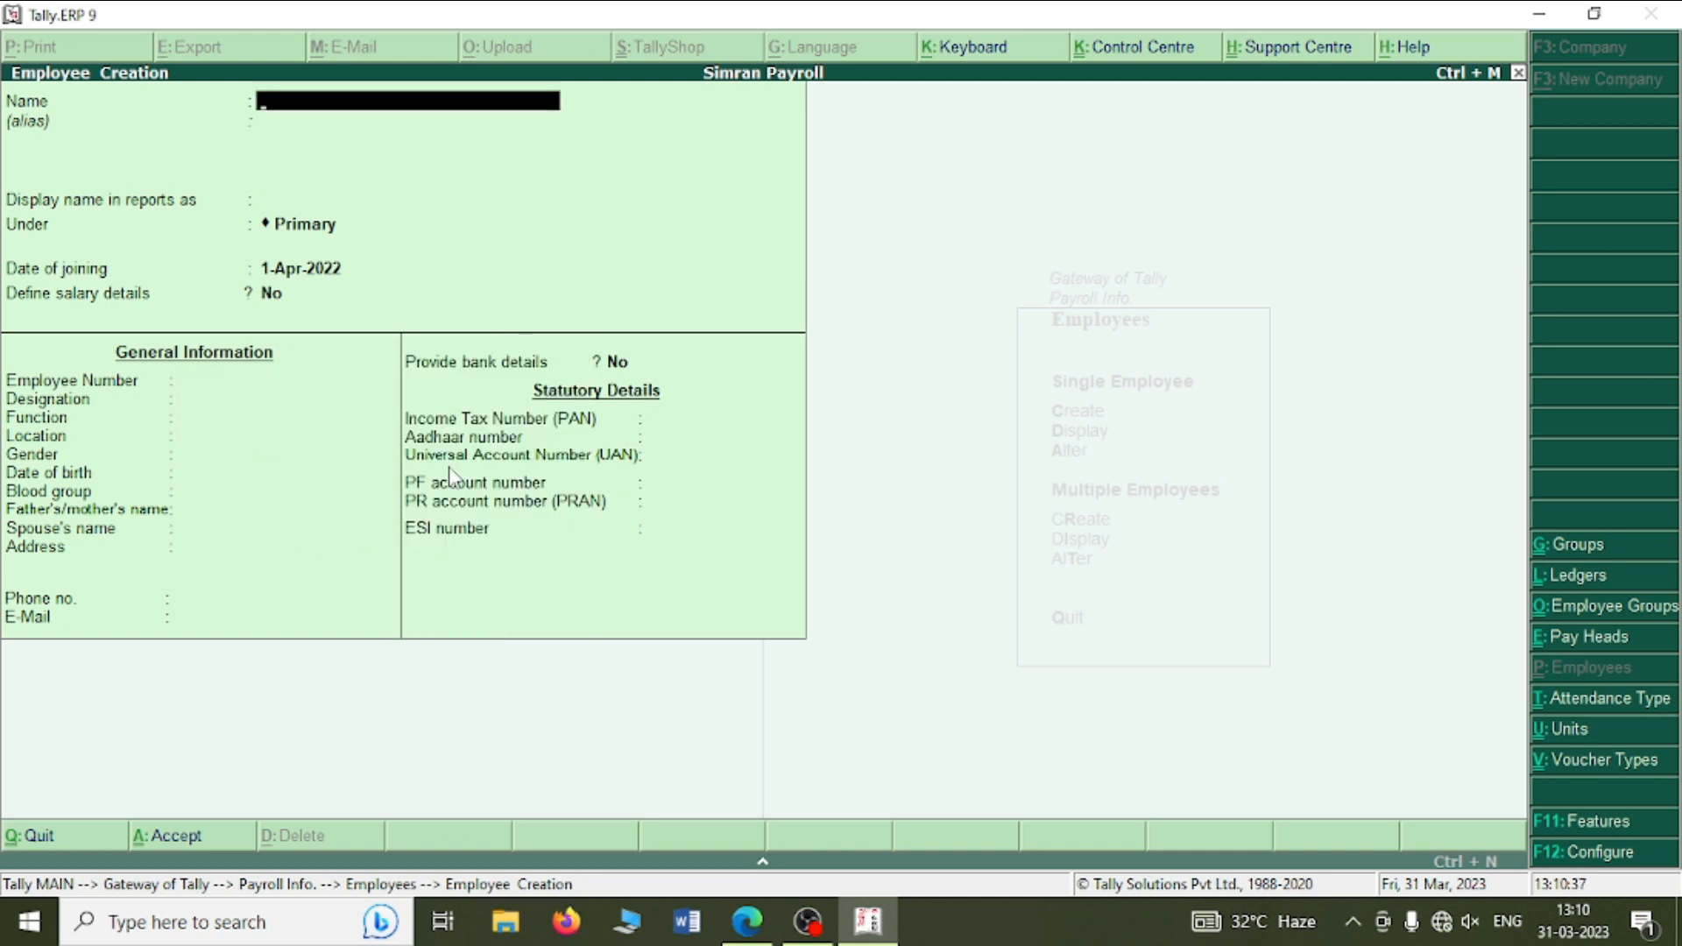
# - Check the PDF guide and enter the seventh listed employee's name in a new employee record
pyautogui.hotkey('alt', 'Tab')
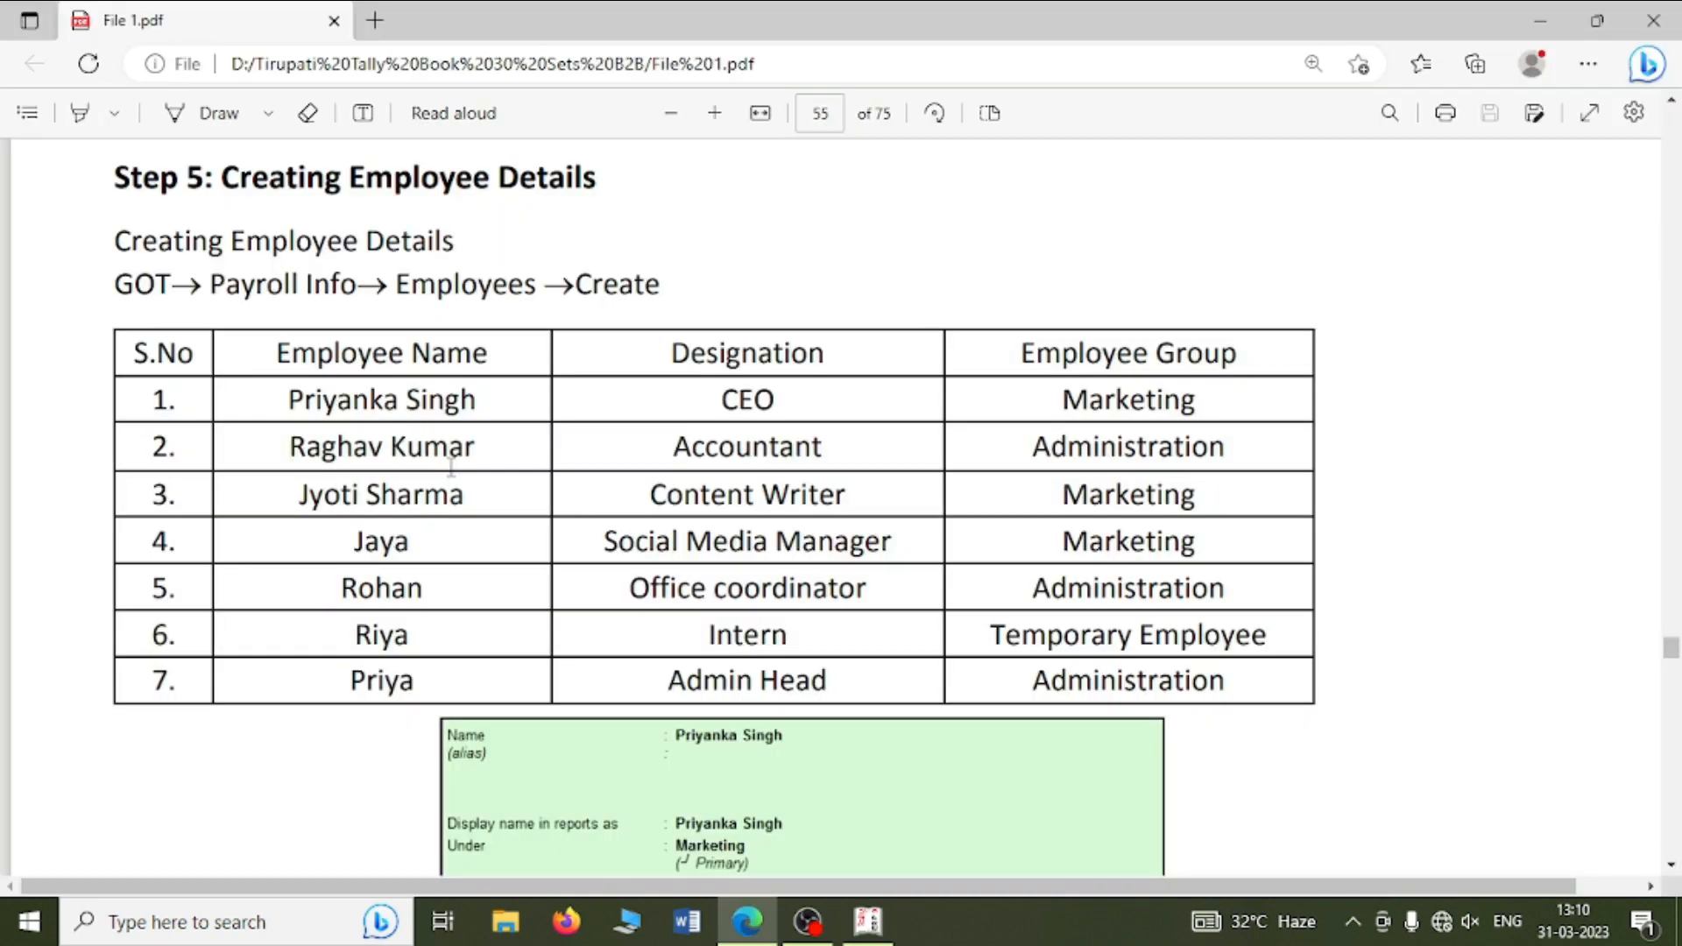
pyautogui.hotkey('alt', 'Tab')
pyautogui.write('Priy')
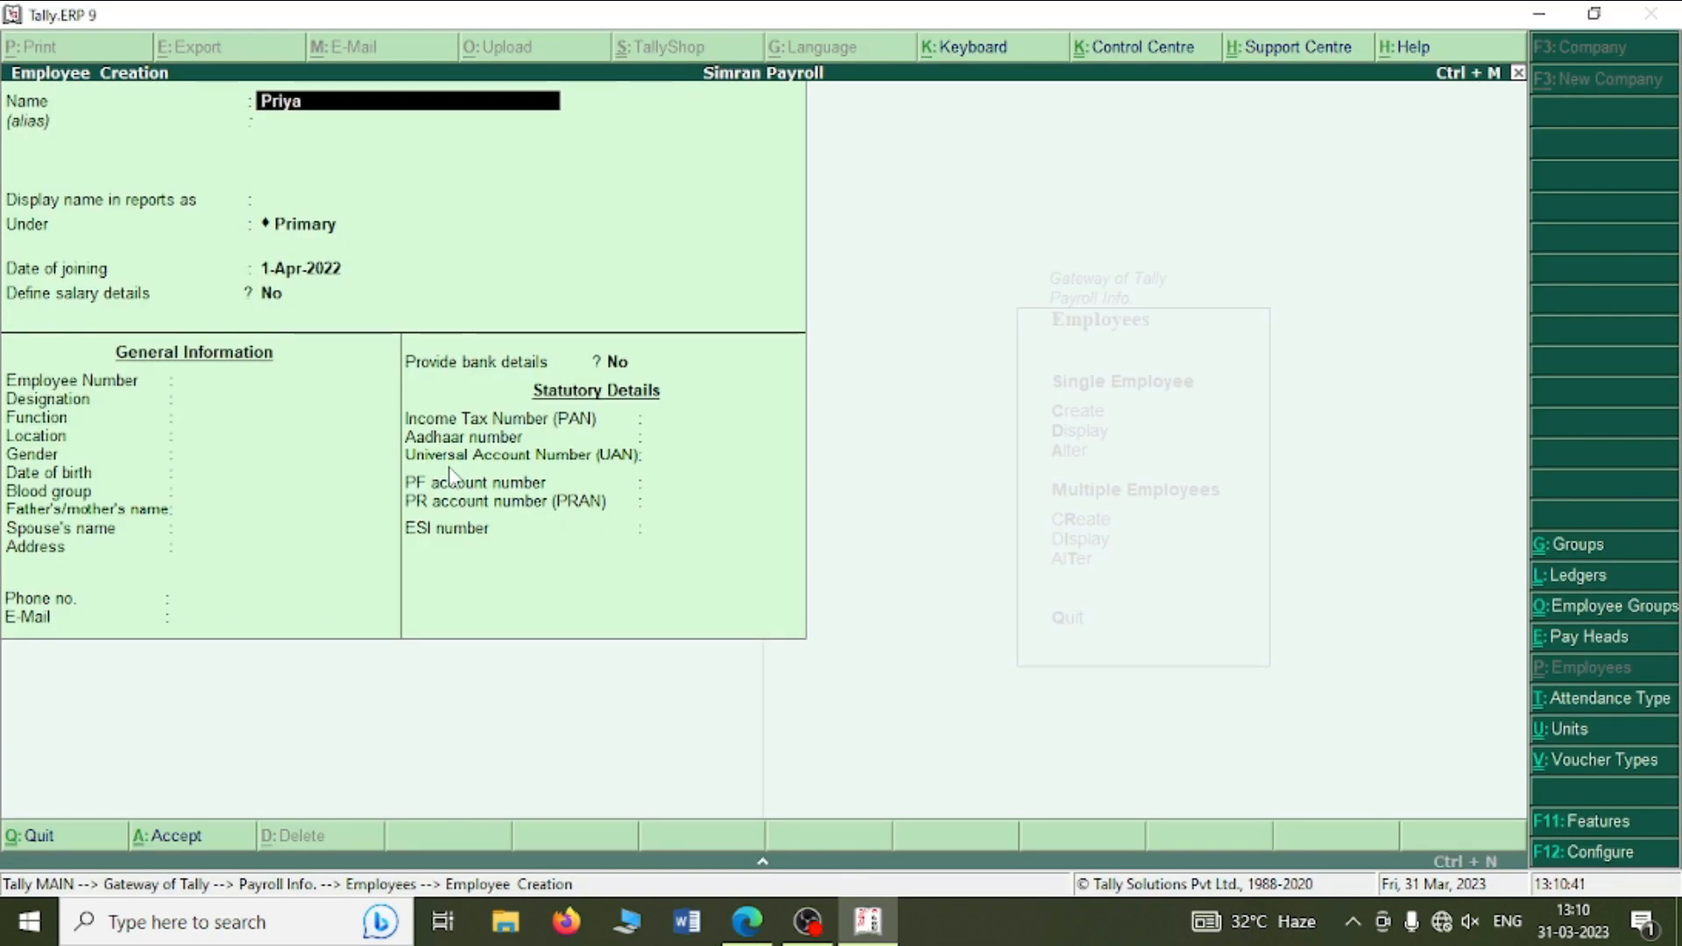
pyautogui.write('a')
pyautogui.press('Return')
pyautogui.press('Return')
pyautogui.press('Return')
# - Check the seventh employee's group in the PDF guide and place the record under Administration, without defining salary details
pyautogui.hotkey('alt', 'Tab')
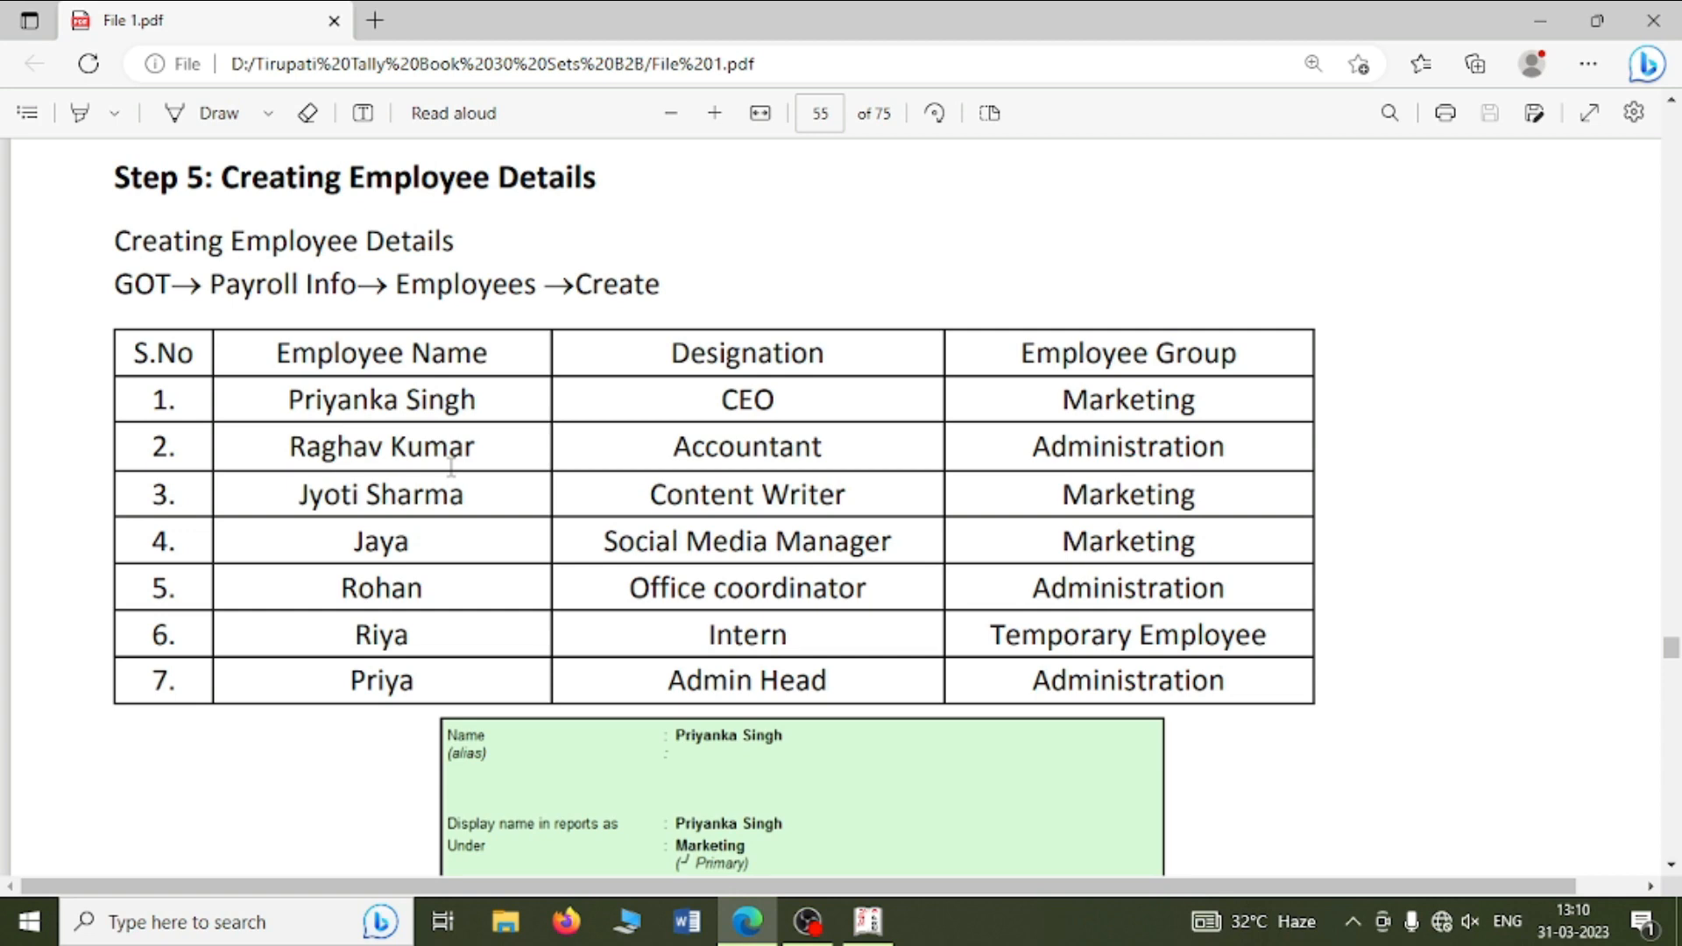
pyautogui.hotkey('alt', 'Tab')
pyautogui.press('Down')
pyautogui.press('Down')
pyautogui.press('Up')
pyautogui.press('Return')
pyautogui.press('Return')
pyautogui.press('Return')
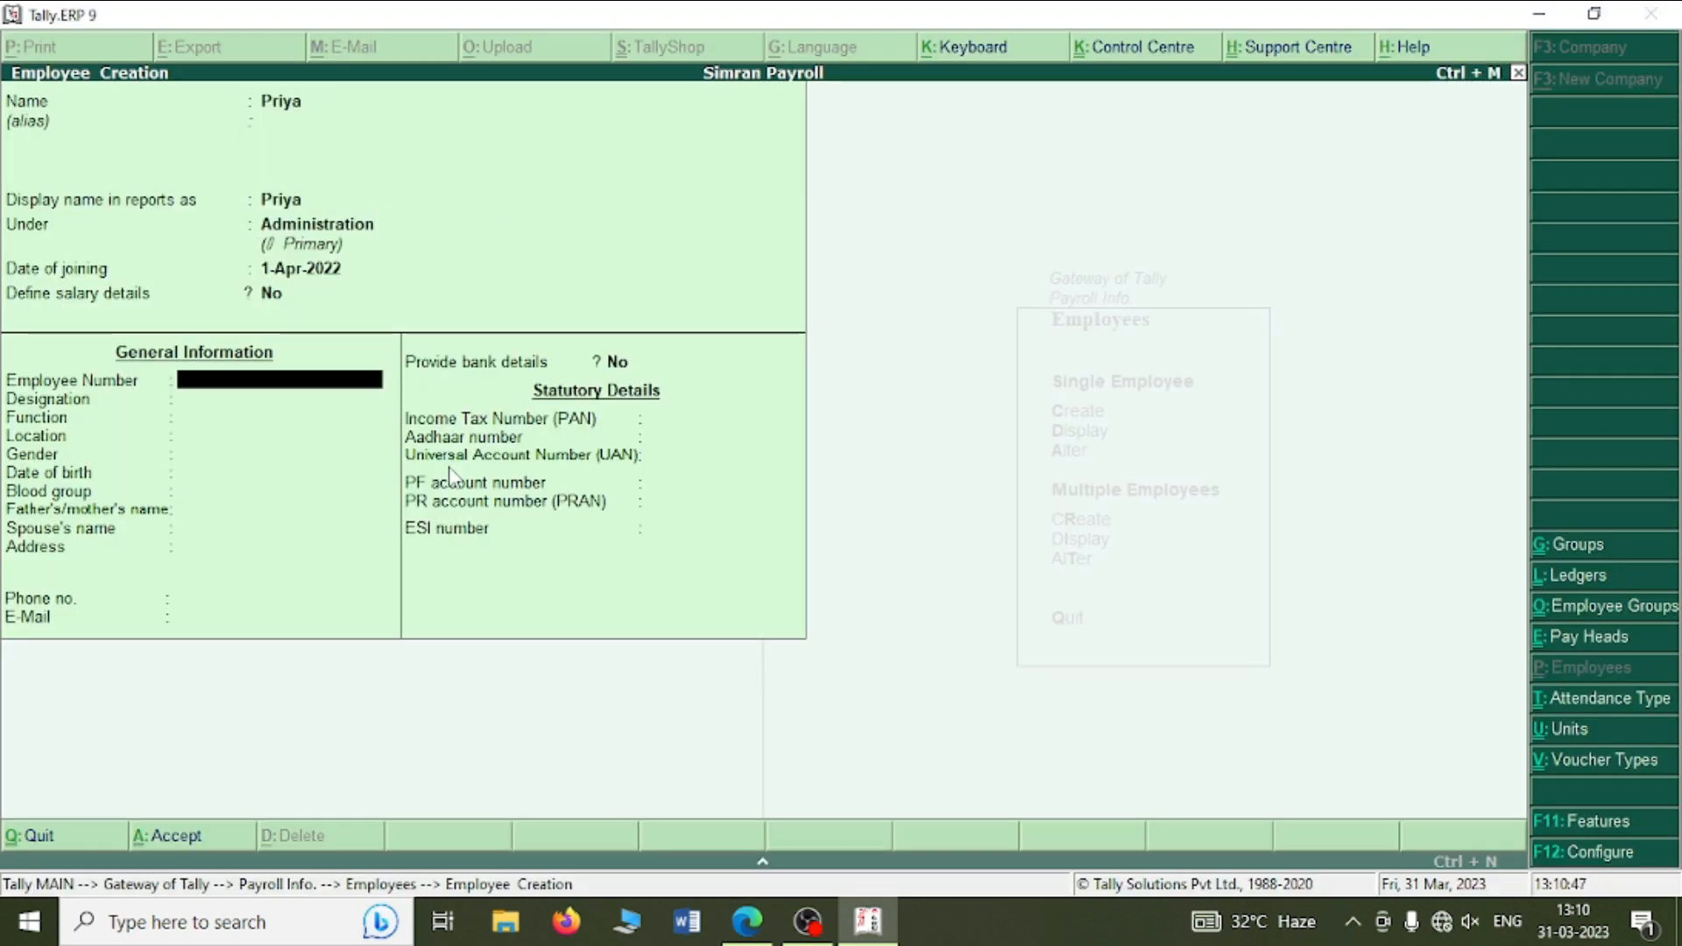
# - Fill in the seventh employee's number, set the designation to Admin Head as in the PDF guide, and save the record
pyautogui.hotkey('alt', 'Tab')
pyautogui.hotkey('alt', 'Tab')
pyautogui.write('006')
pyautogui.press('BackSpace')
pyautogui.write('7')
pyautogui.hotkey('alt', 'Tab')
pyautogui.hotkey('alt', 'Tab')
pyautogui.press('Return')
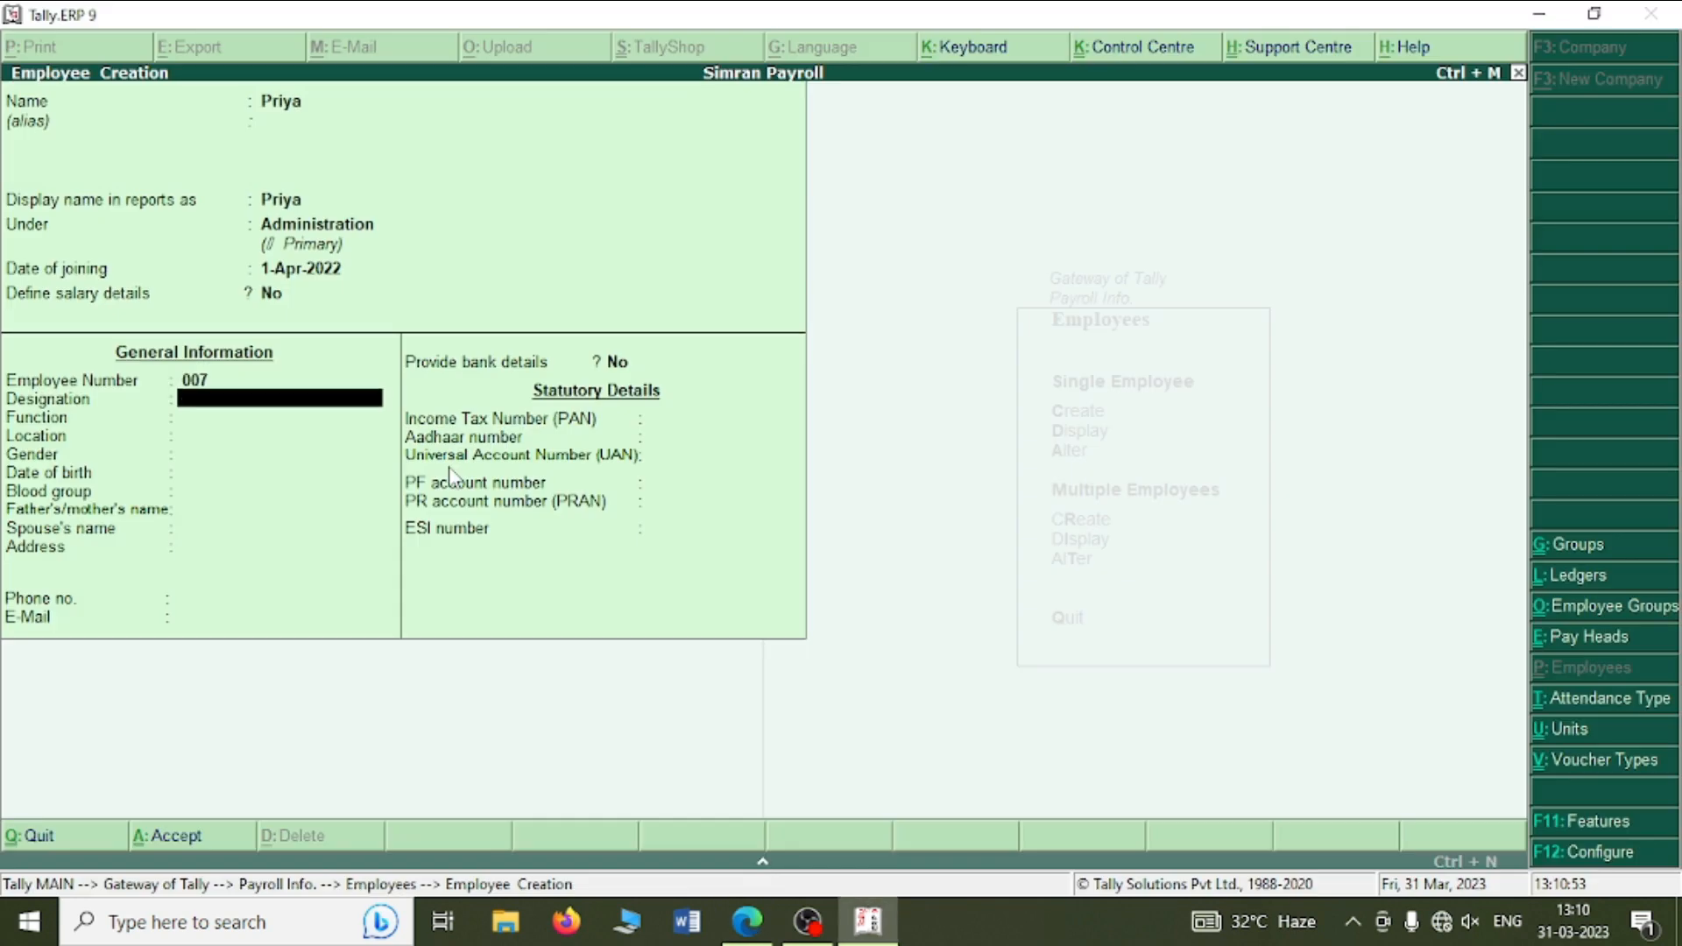
pyautogui.write('Admin Head')
pyautogui.hotkey('ctrl', 'a')
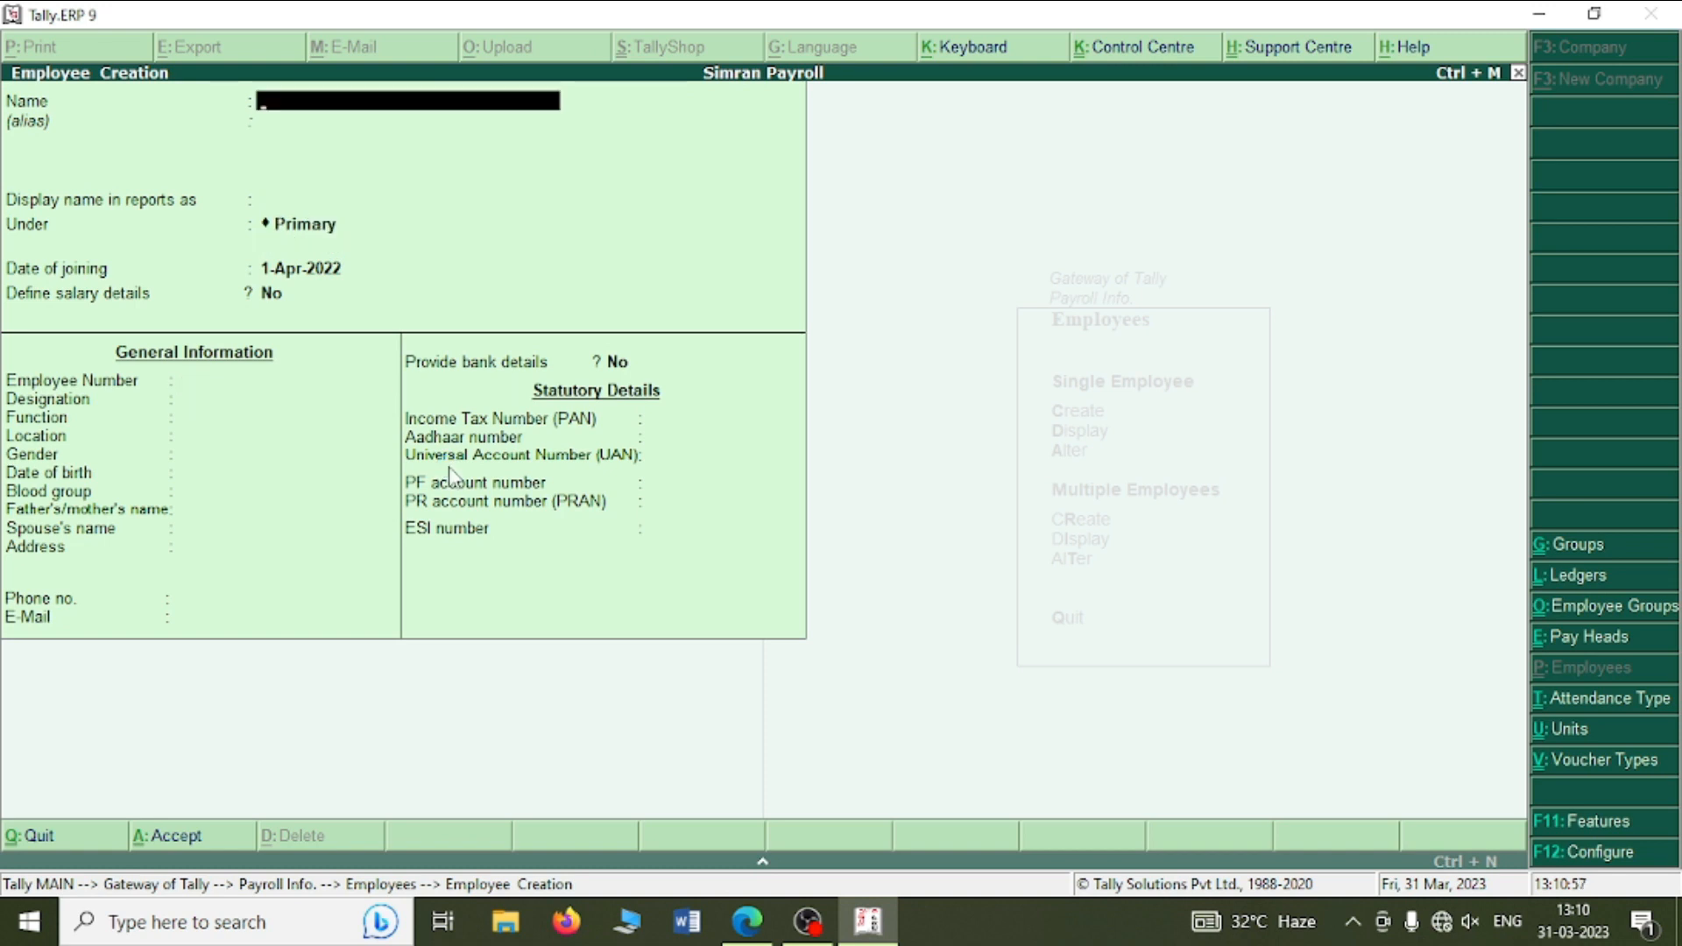
# - Leave employee creation and compare the list of created employees with the table in the PDF guide
pyautogui.press('Escape')
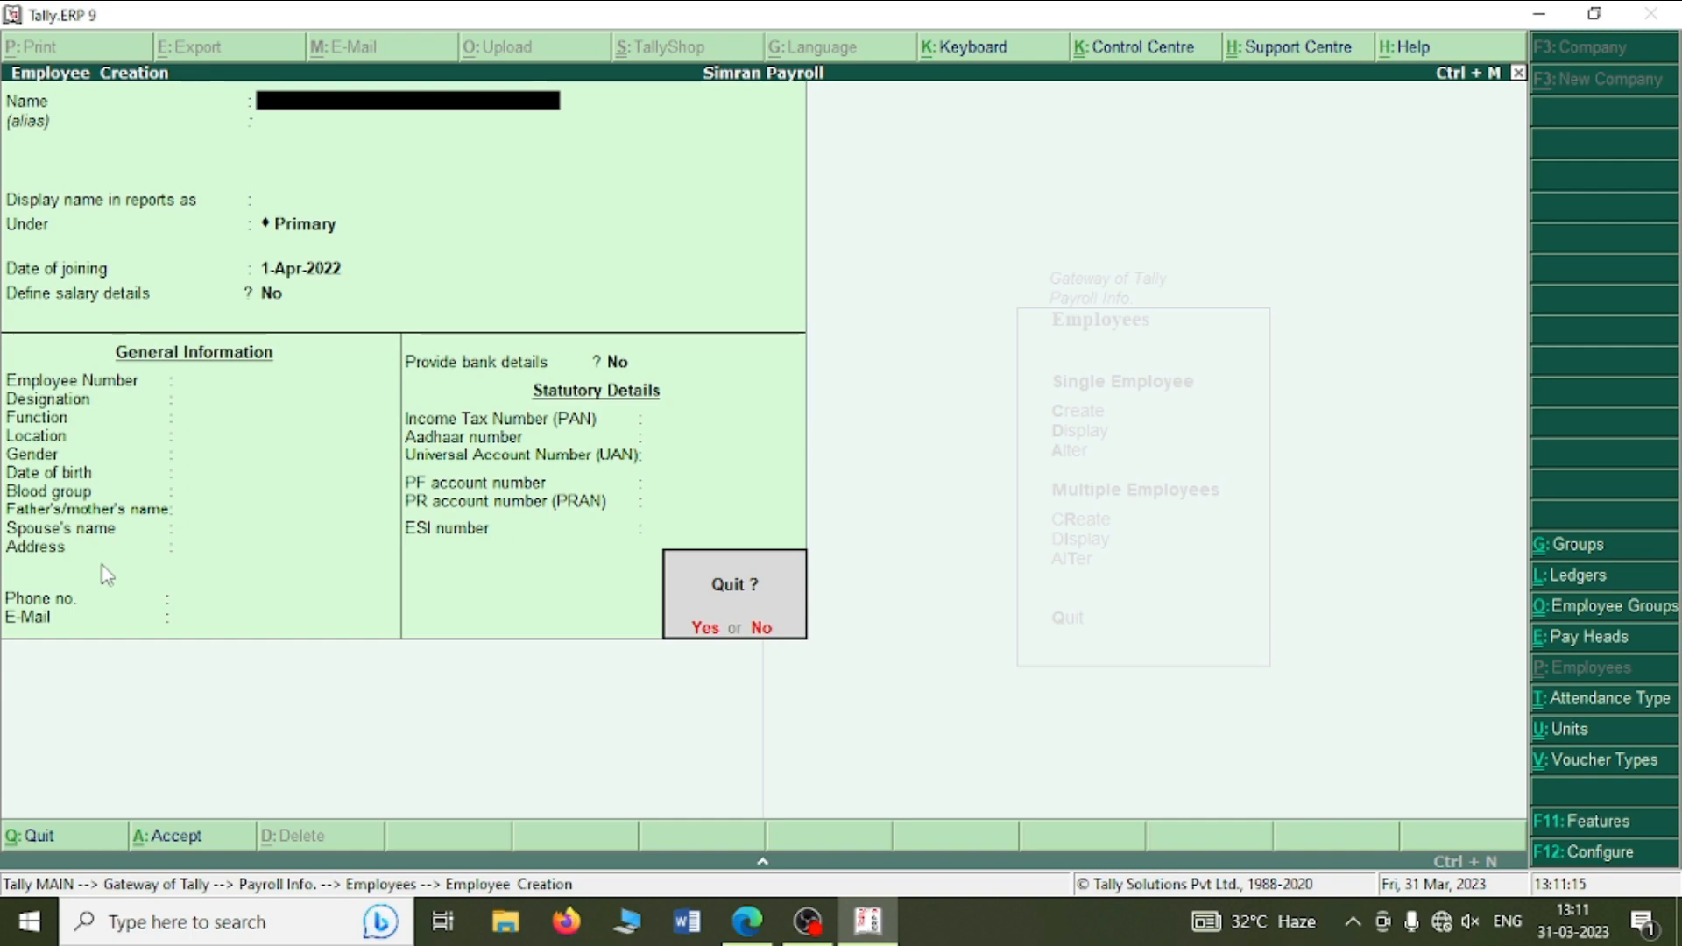
pyautogui.press('y')
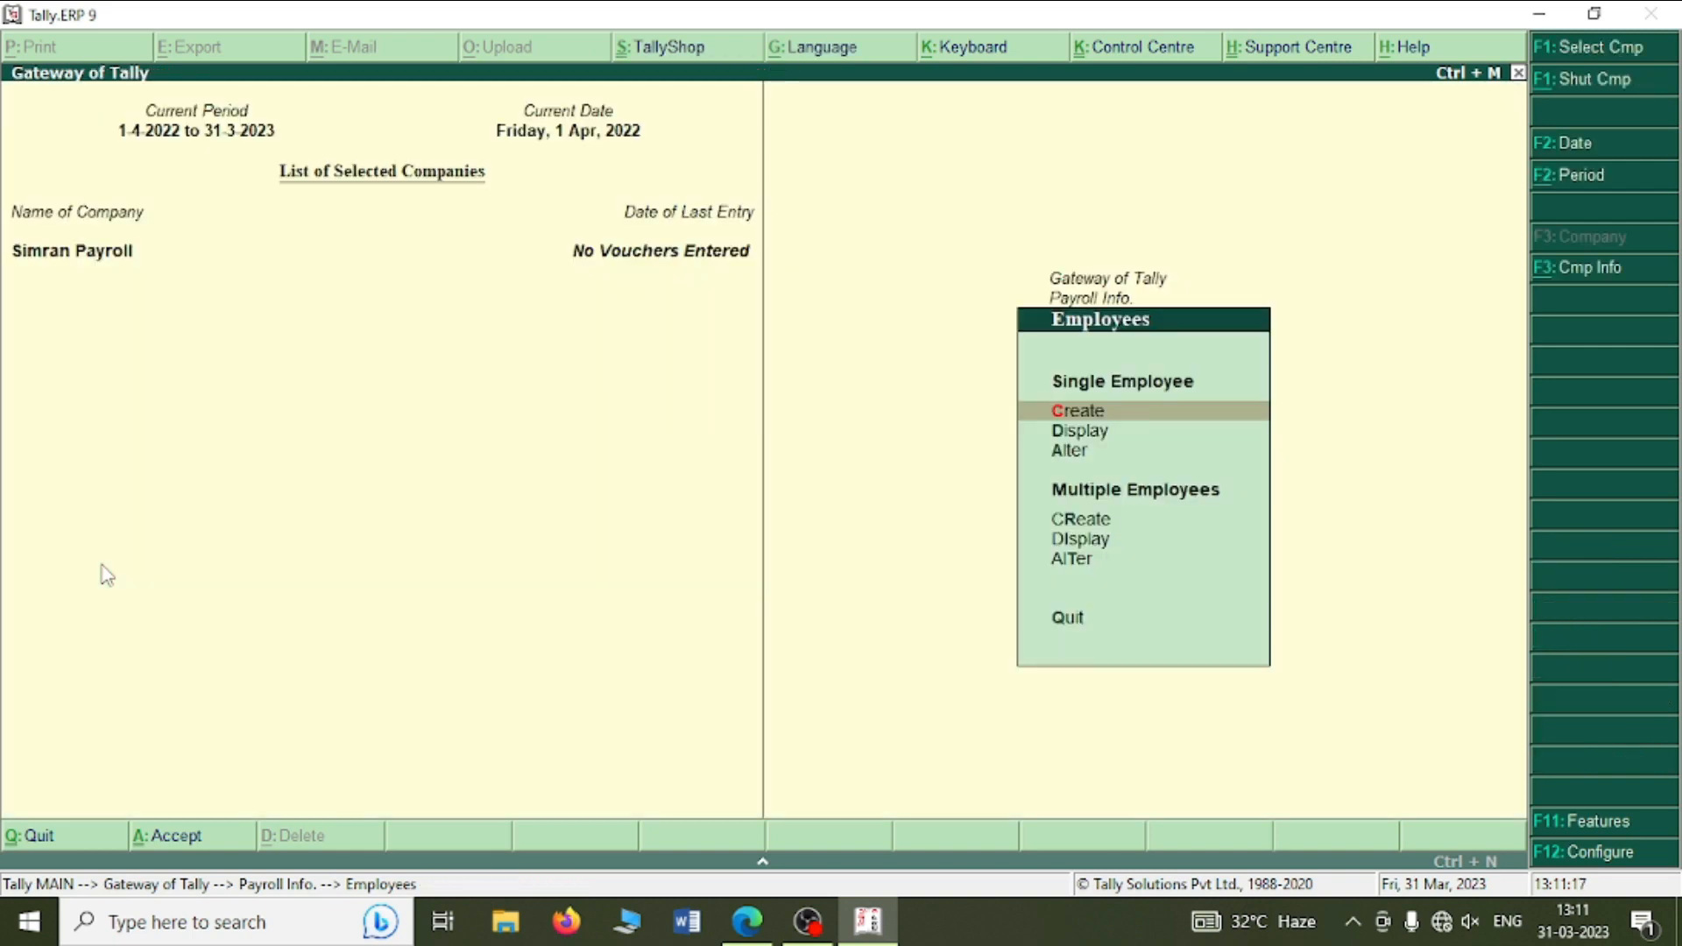
pyautogui.press('Down')
pyautogui.press('Down')
pyautogui.press('Return')
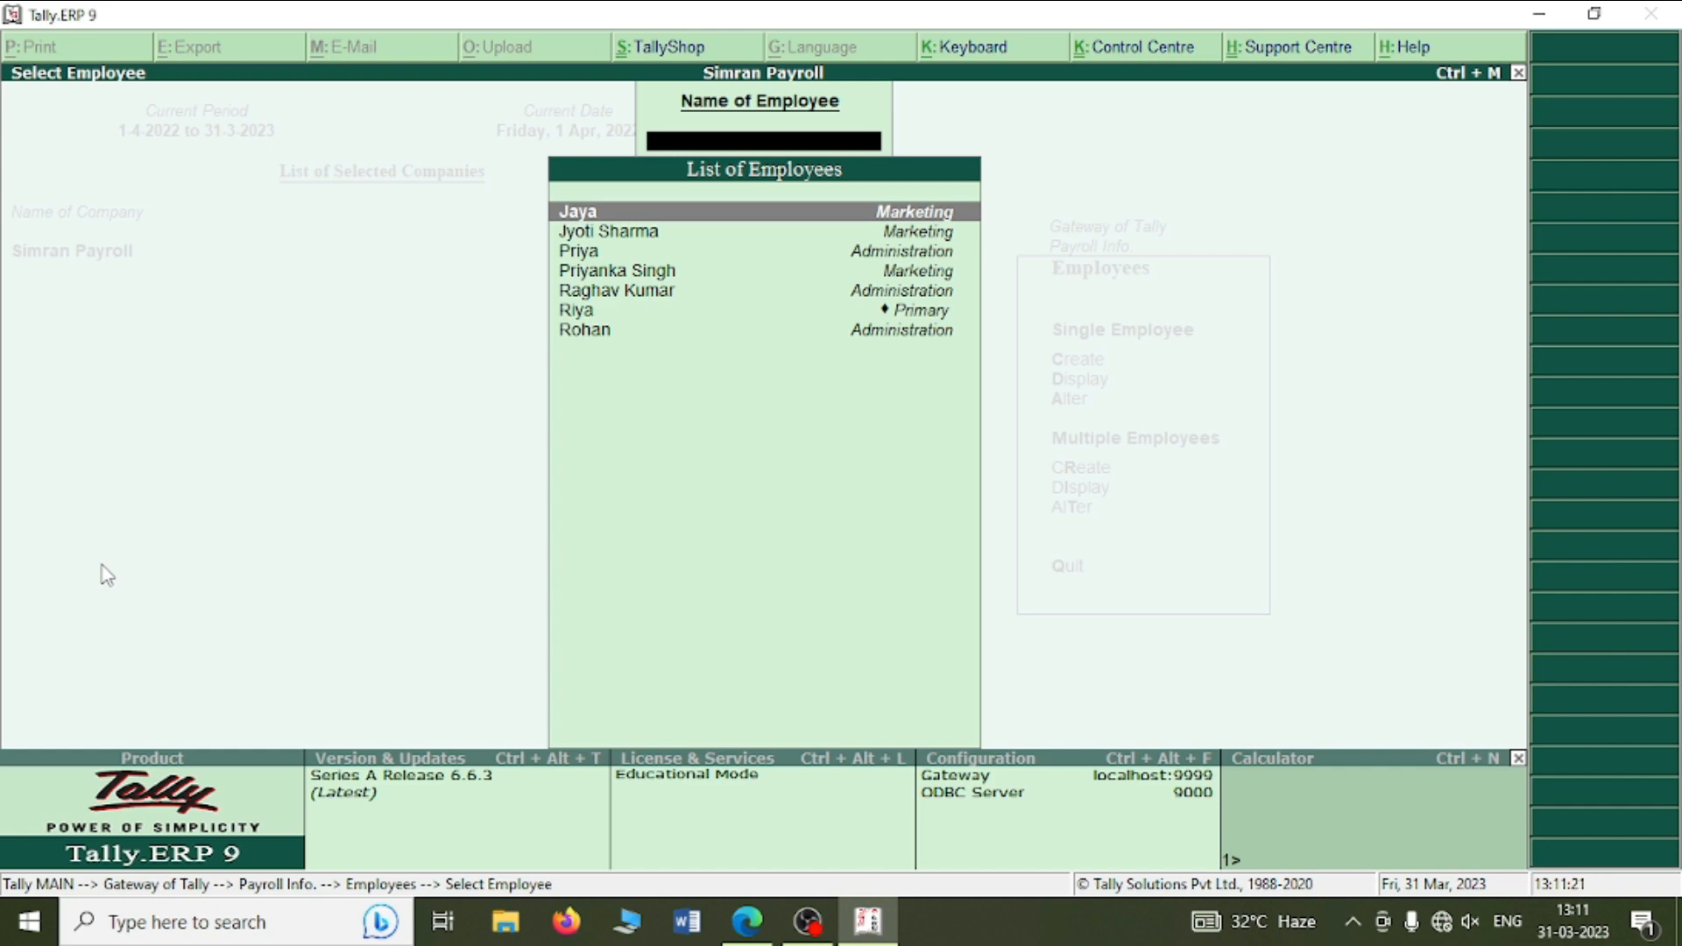
pyautogui.hotkey('alt', 'Tab')
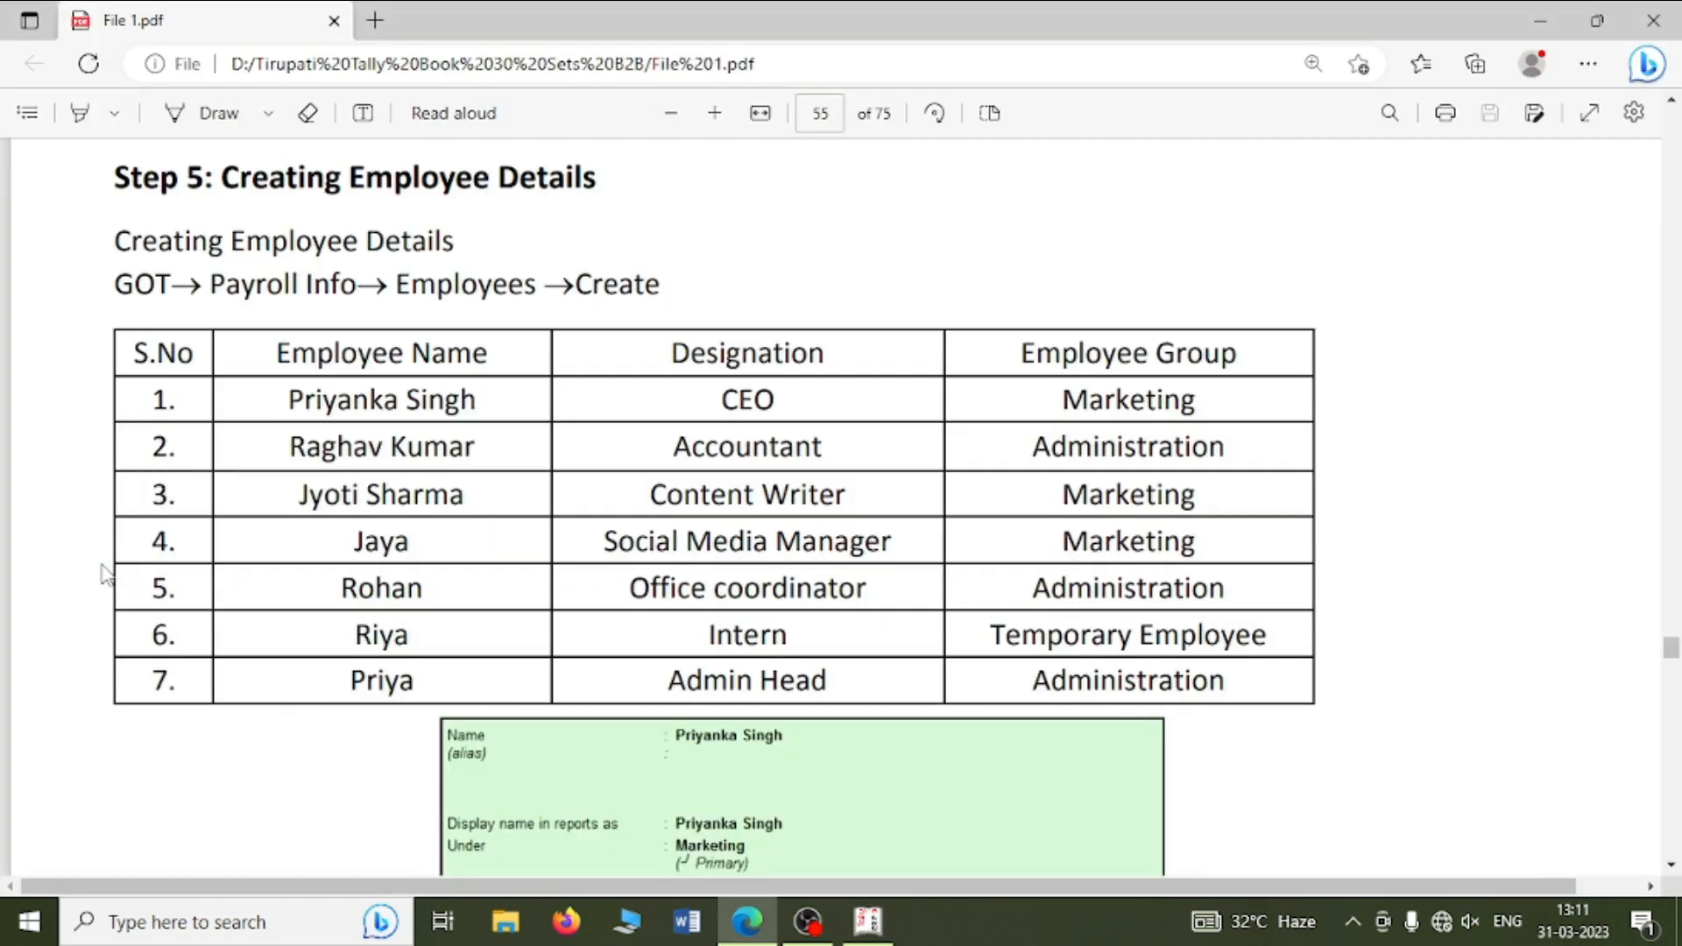
pyautogui.hotkey('alt', 'Tab')
pyautogui.press('Escape')
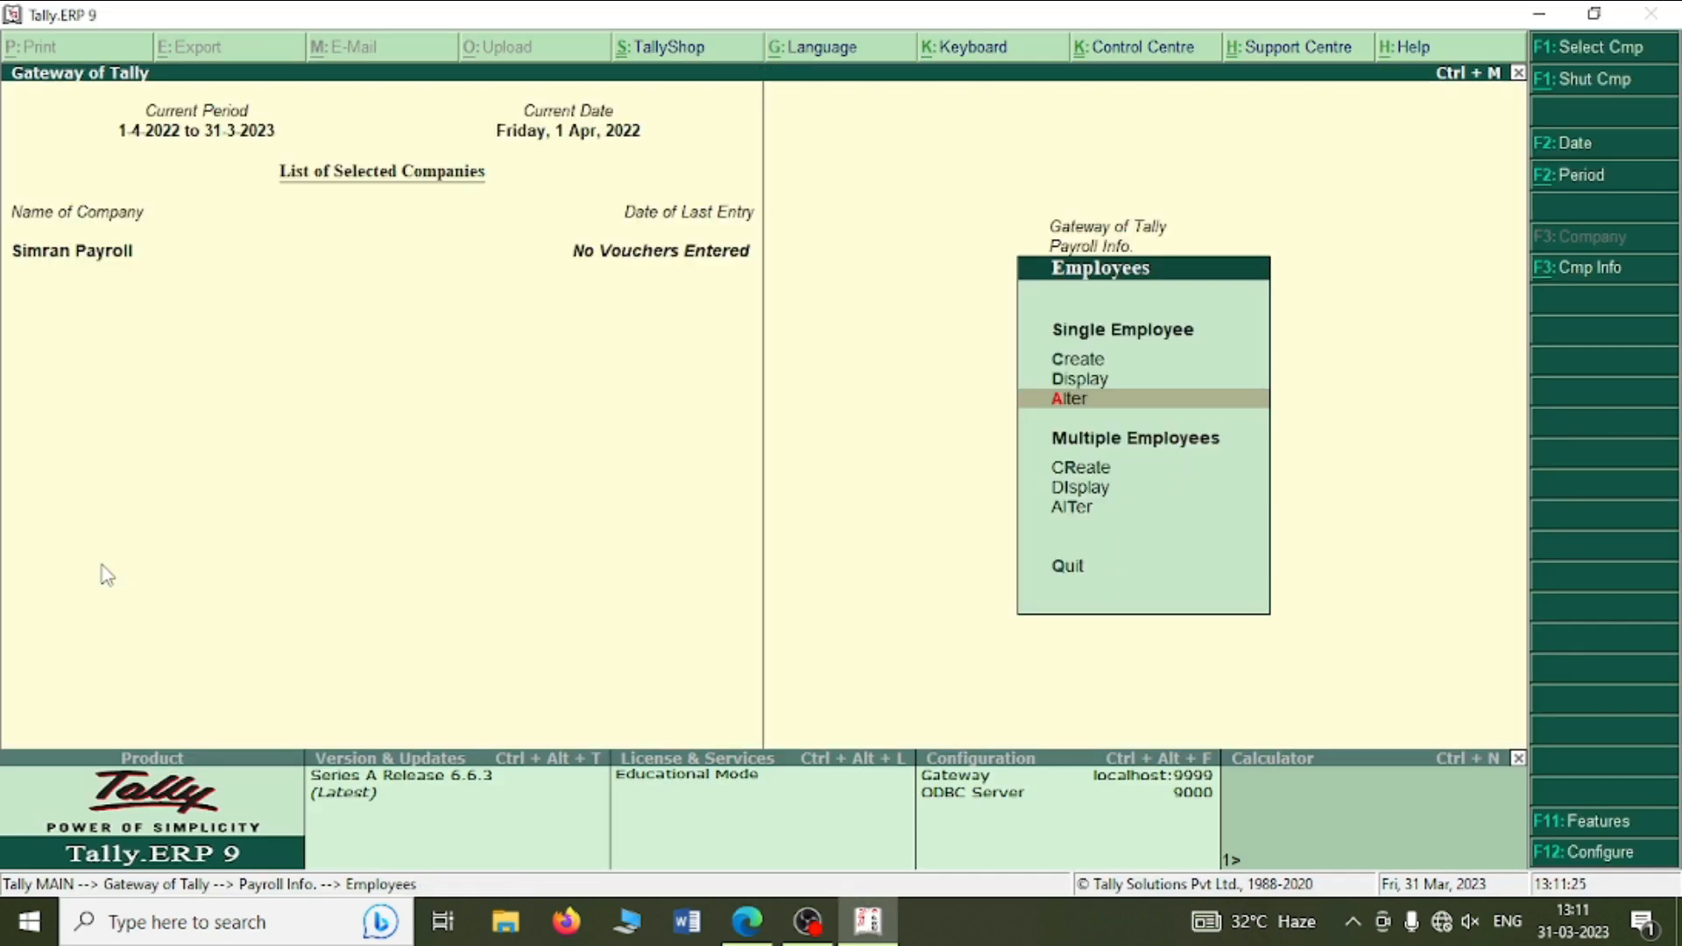
pyautogui.press('Escape')
# - Read the Creating Payheads step in the PDF guide, examining each listed pay head with its calculation basis and rates
pyautogui.hotkey('alt', 'Tab')
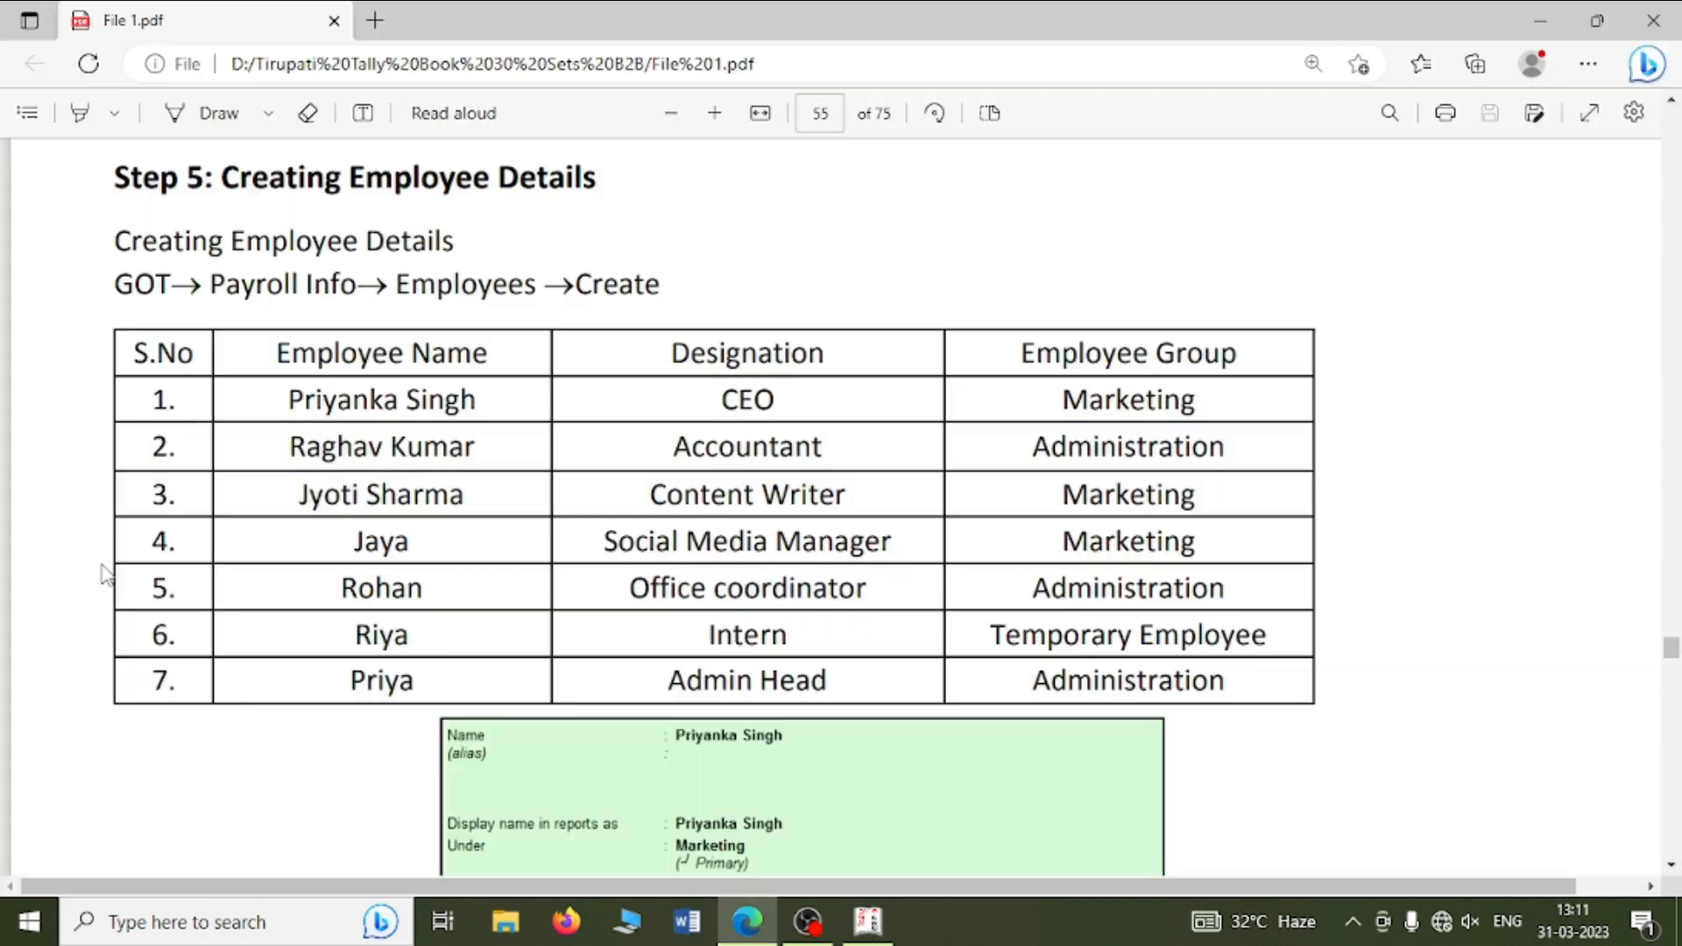
pyautogui.scroll(-2, 454, 474)
pyautogui.scroll(-3, 454, 474)
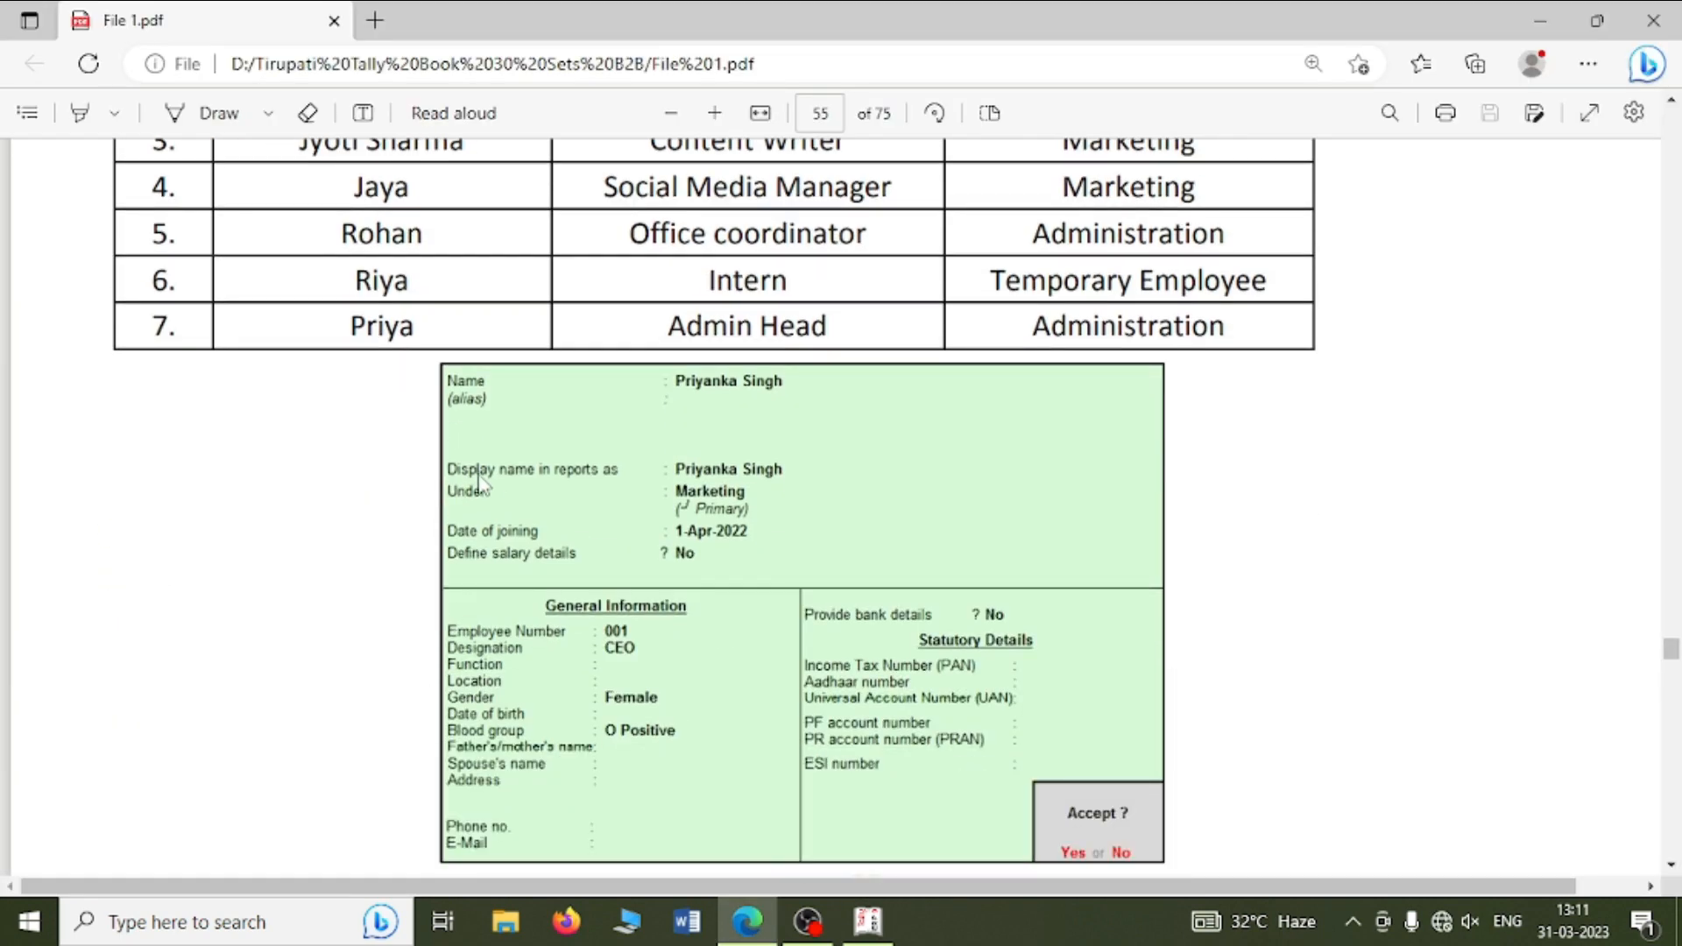
pyautogui.hotkey('alt', 'Tab')
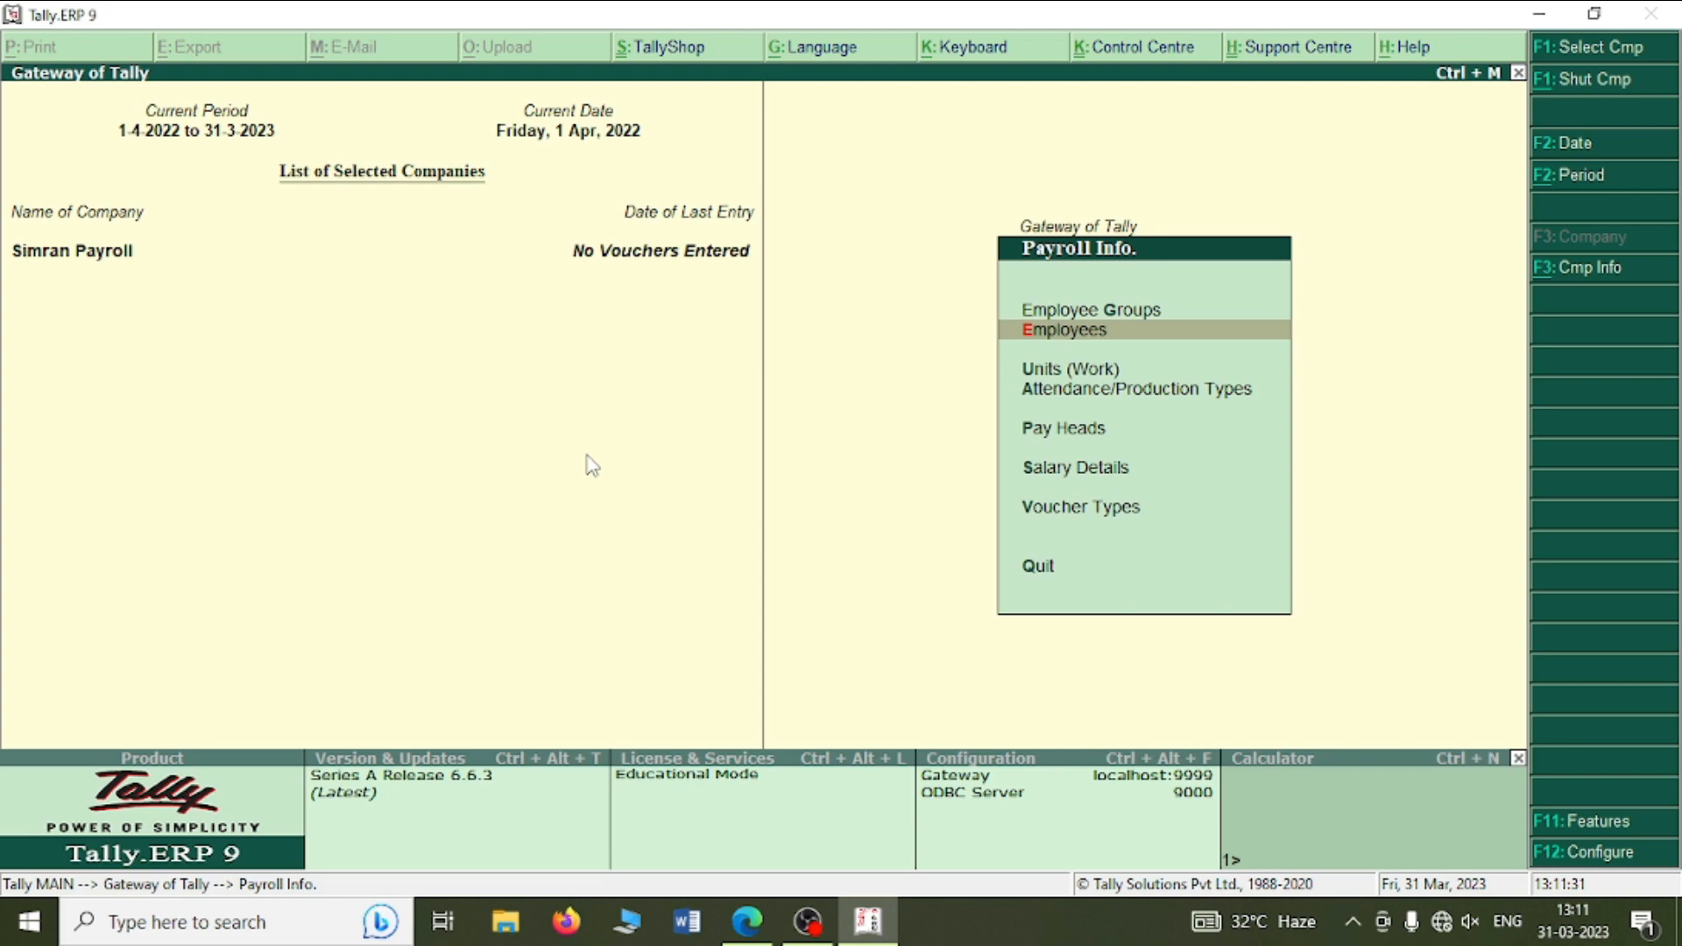
pyautogui.hotkey('alt', 'Tab')
pyautogui.hotkey('alt', 'Tab')
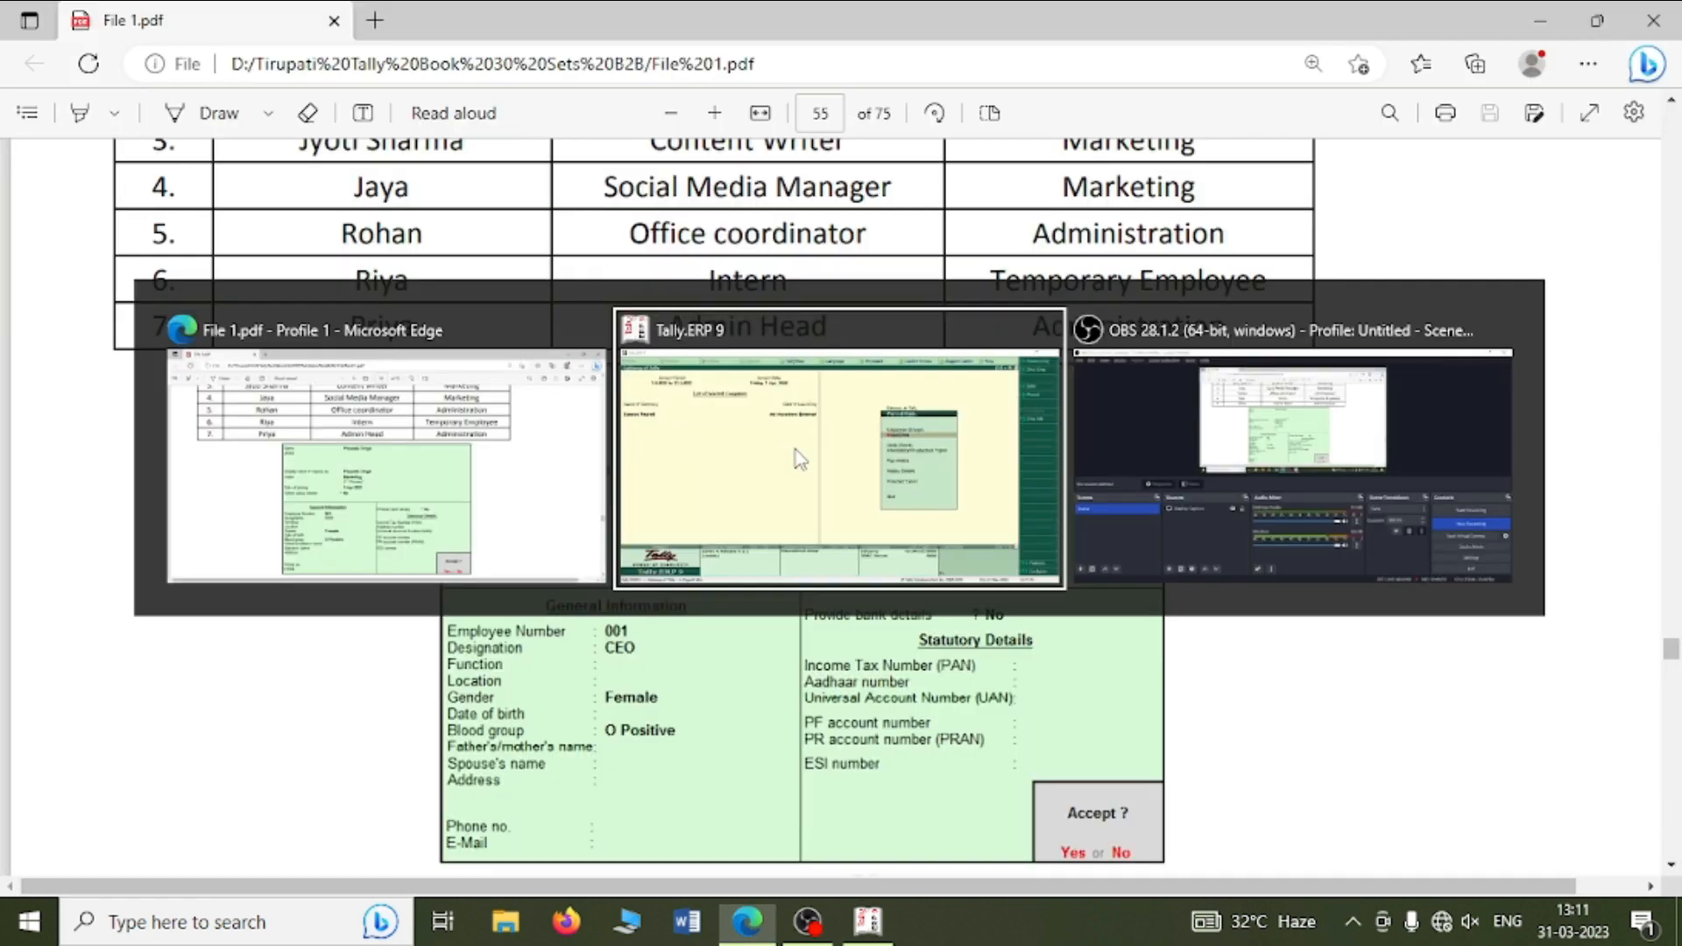
pyautogui.hotkey('alt', 'Tab')
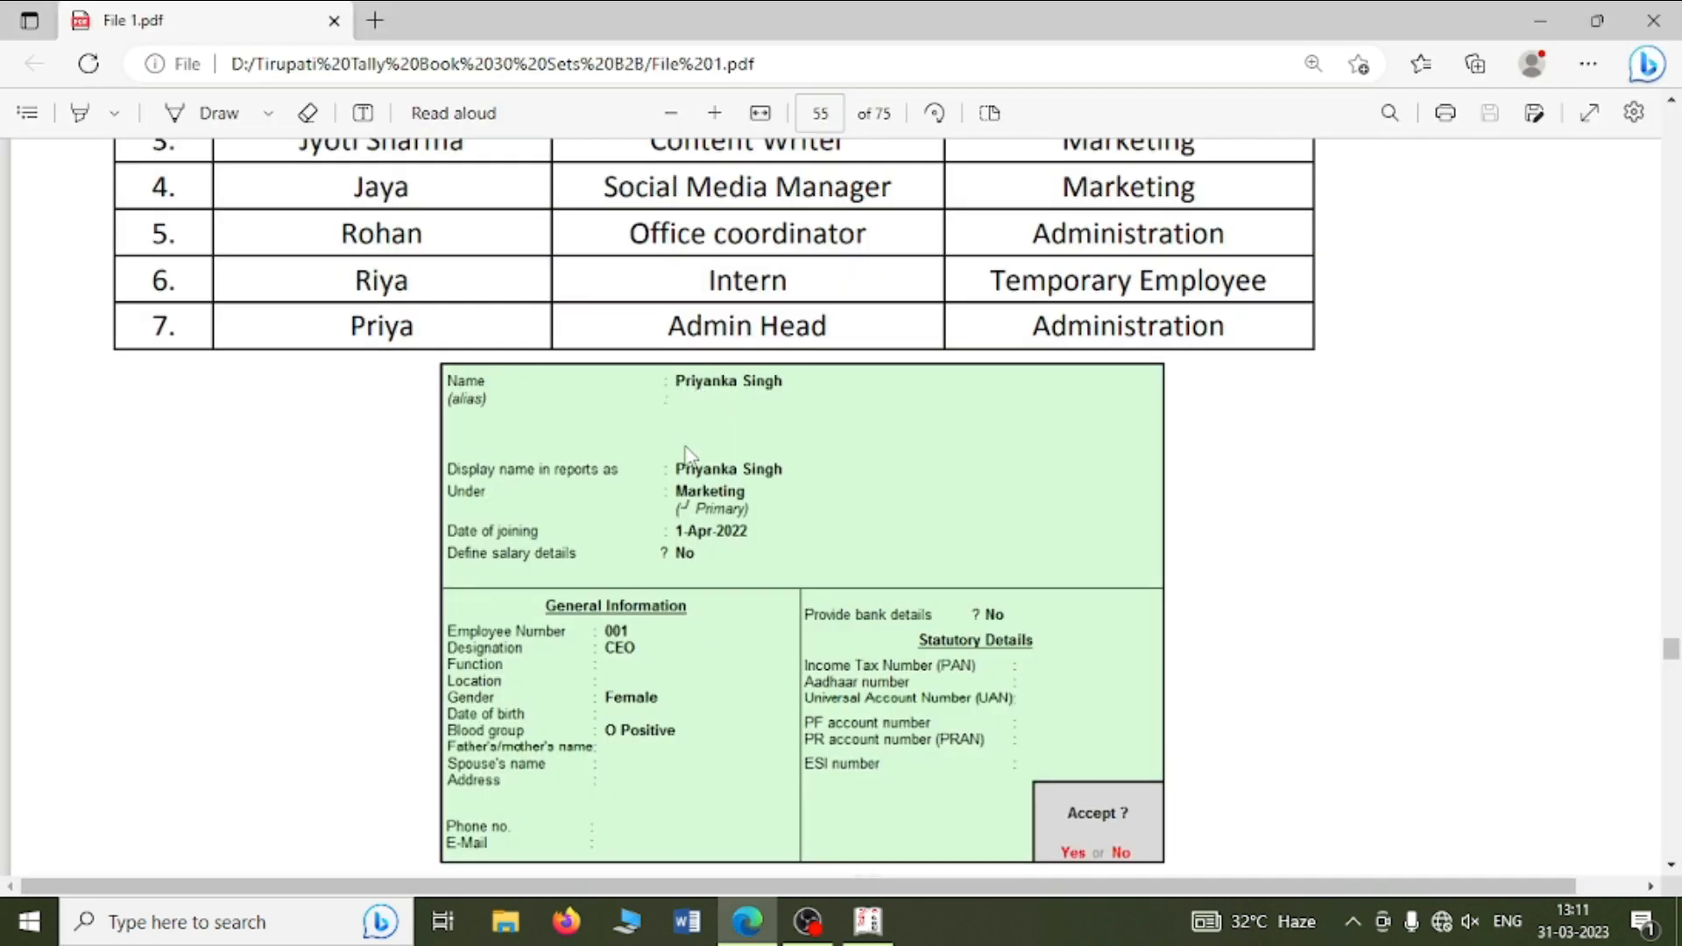
pyautogui.scroll(-10, 687, 455)
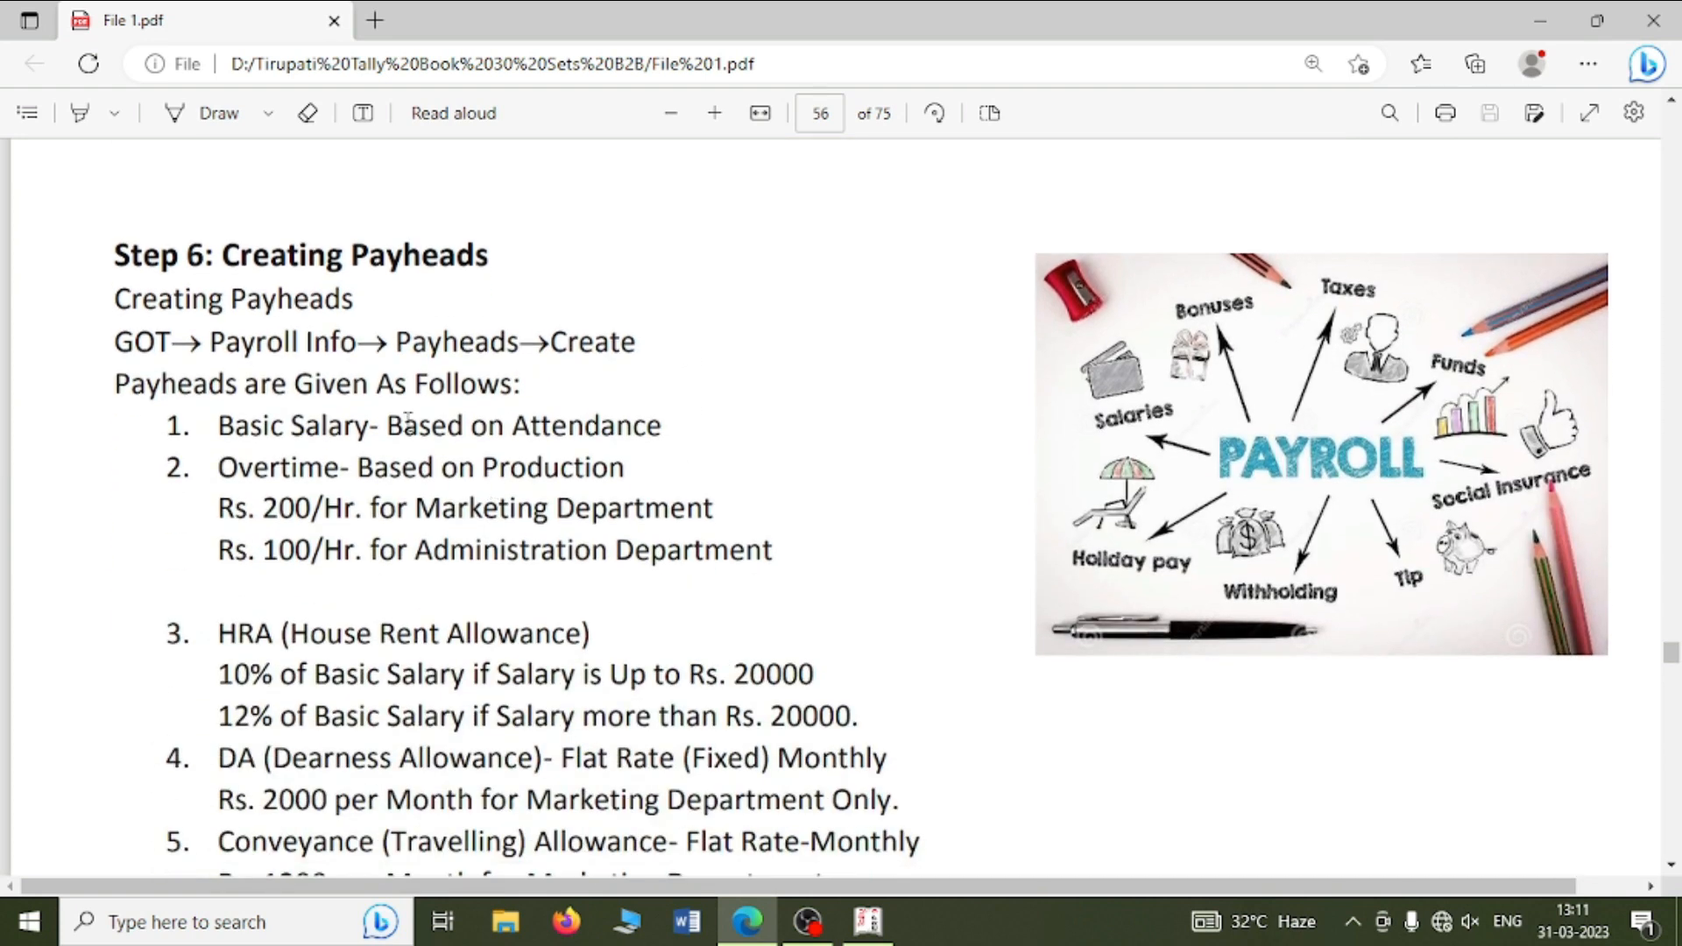
pyautogui.scroll(-2, 401, 426)
pyautogui.scroll(3, 419, 427)
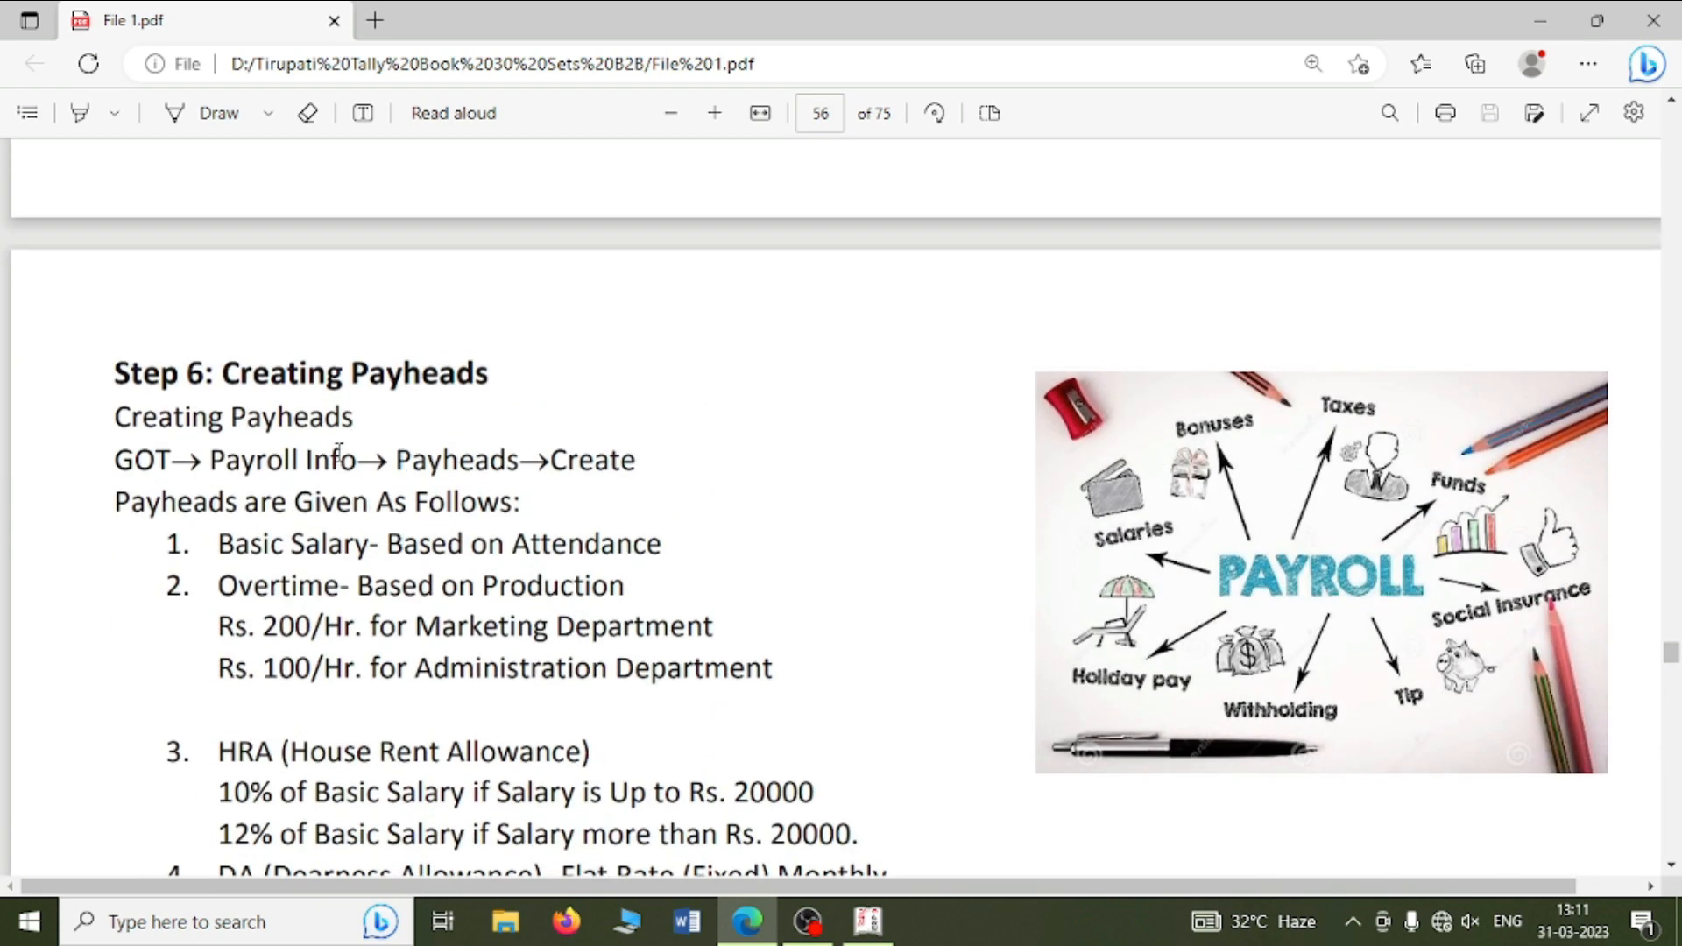
pyautogui.scroll(-3, 341, 421)
pyautogui.scroll(2, 330, 480)
pyautogui.scroll(-1, 333, 491)
pyautogui.scroll(1, 333, 493)
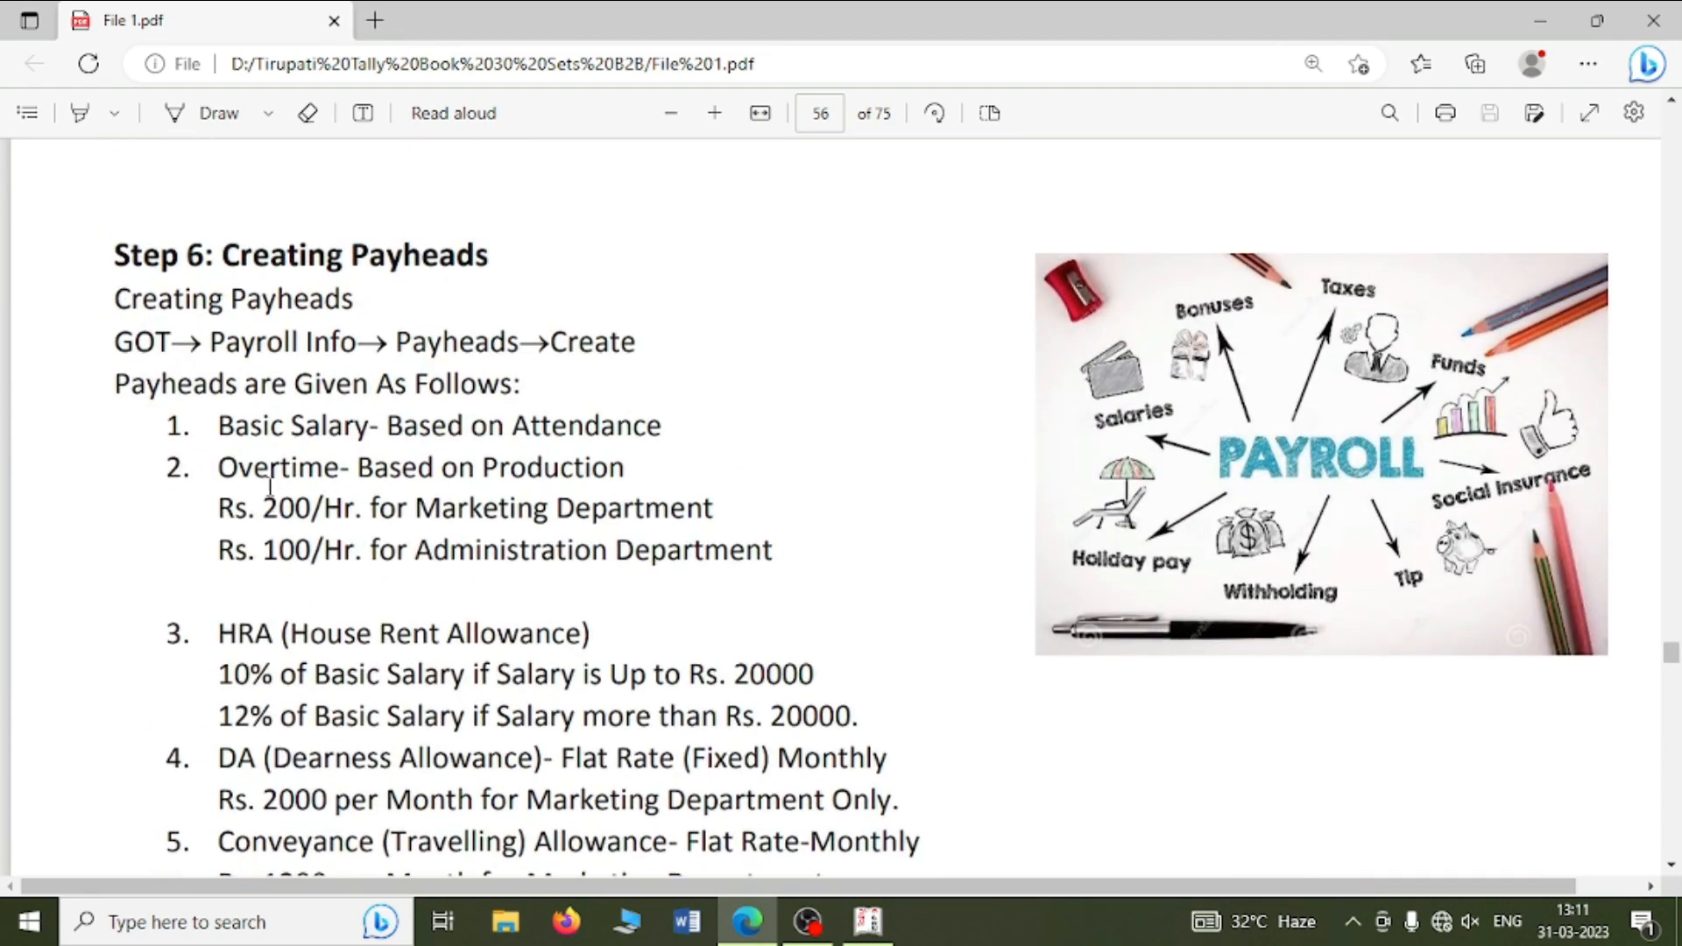
pyautogui.scroll(-3, 291, 578)
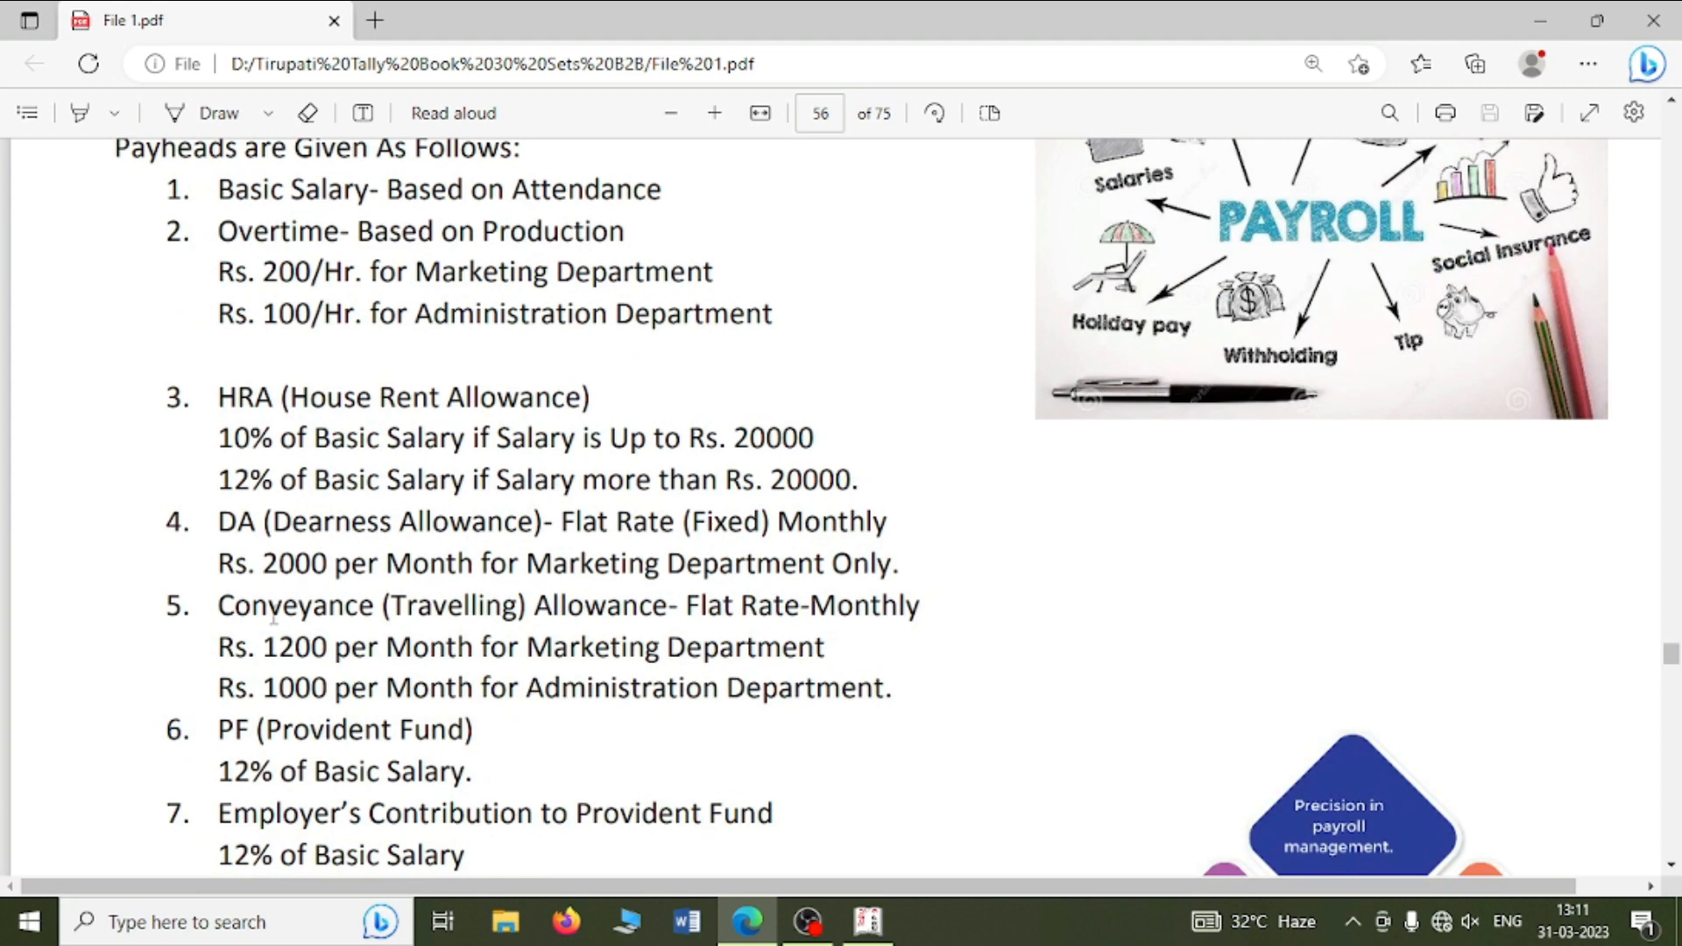
pyautogui.scroll(-1, 284, 625)
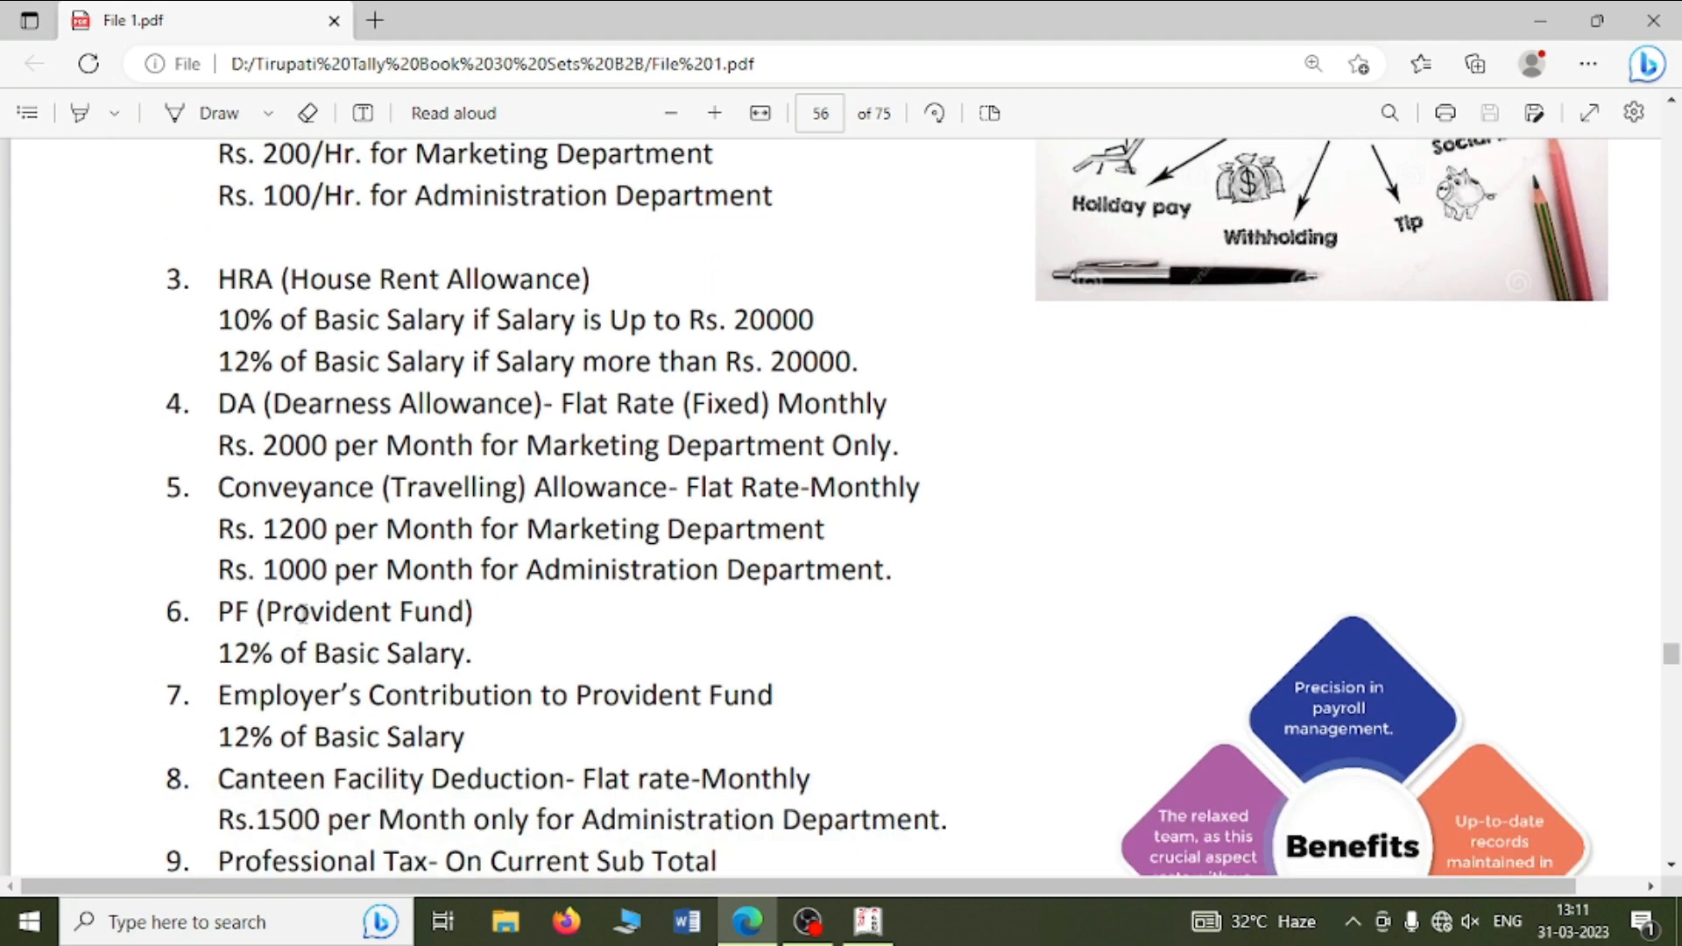
pyautogui.scroll(-1, 302, 627)
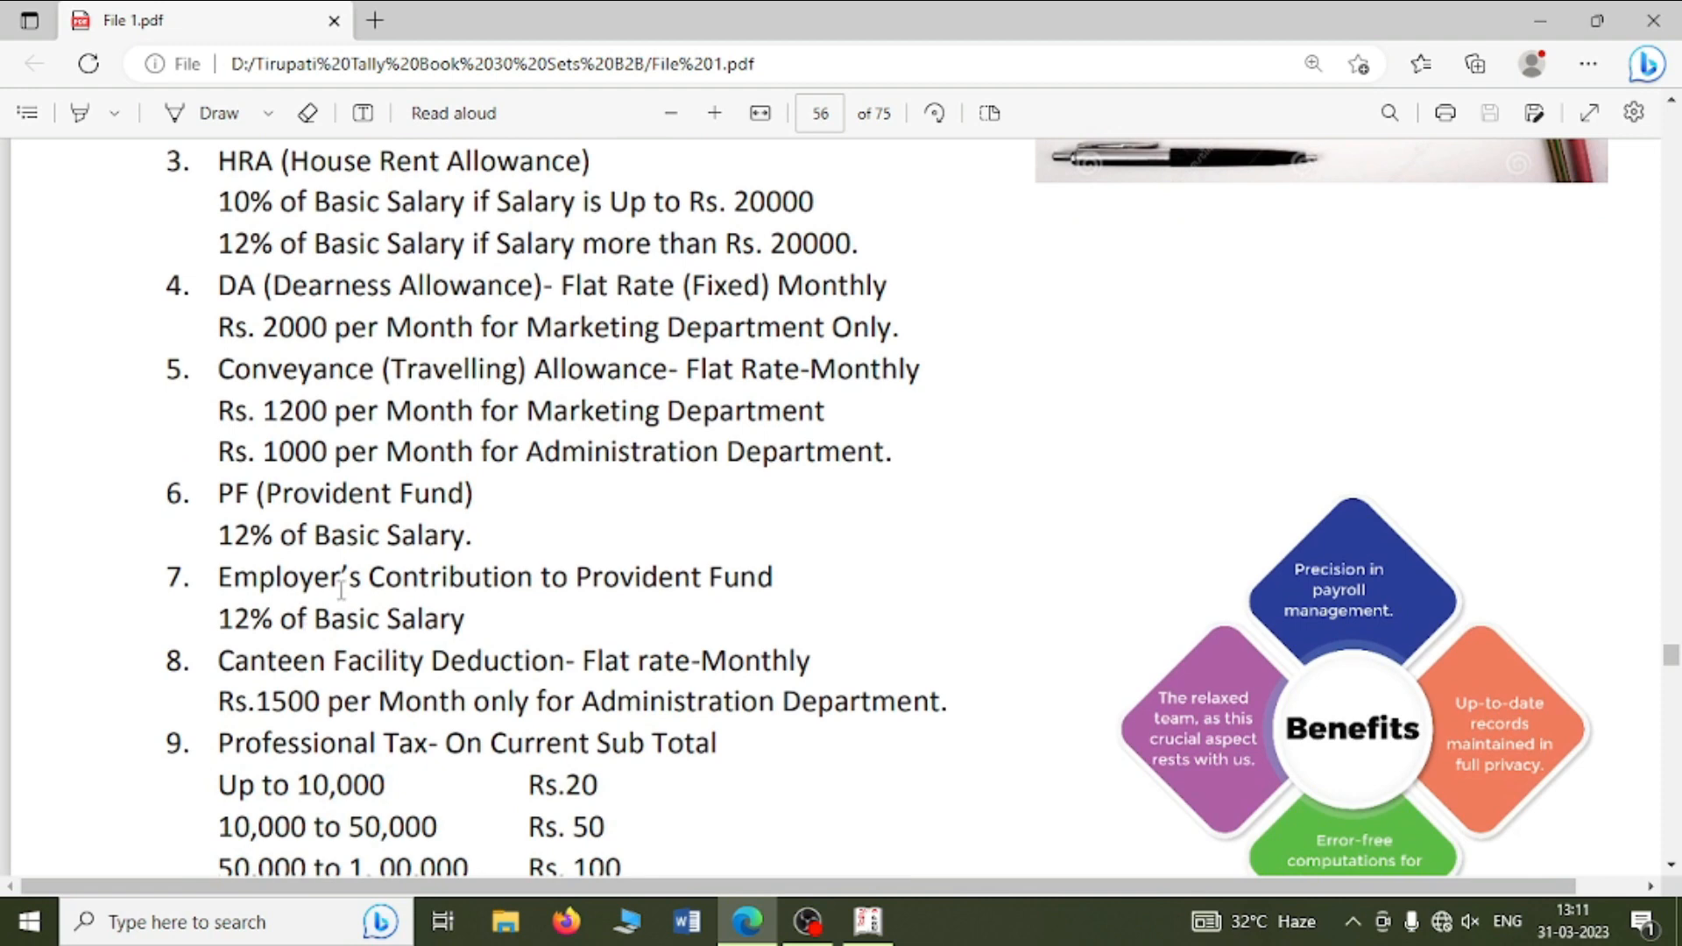
pyautogui.scroll(-1, 338, 590)
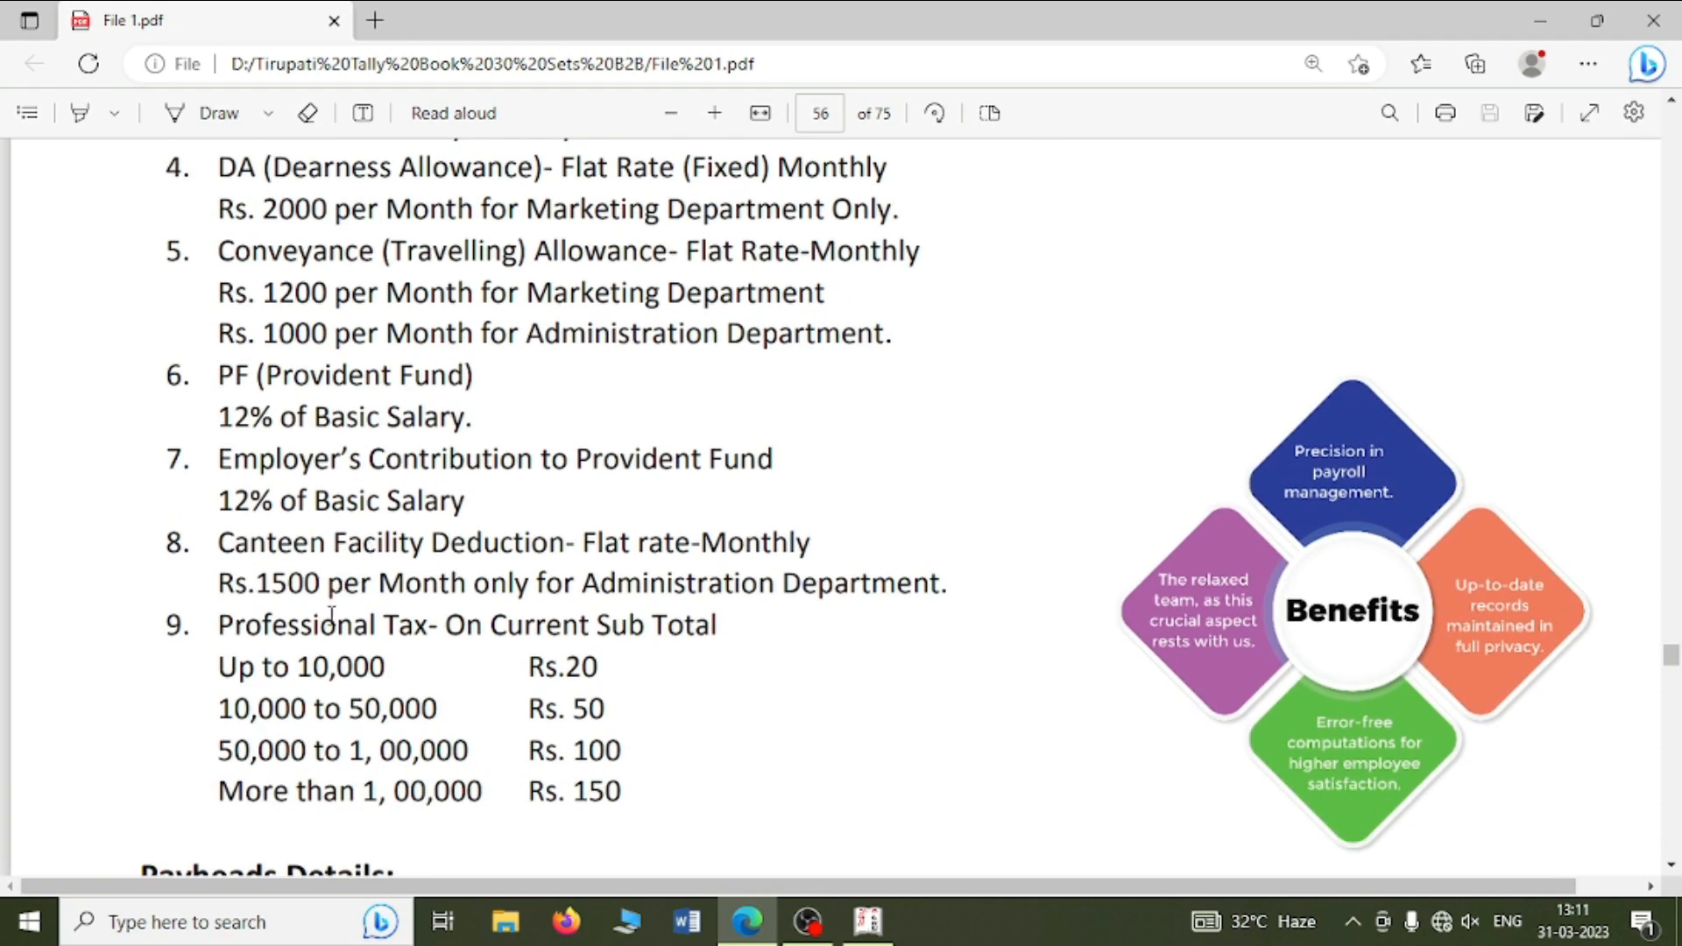
pyautogui.scroll(5, 447, 652)
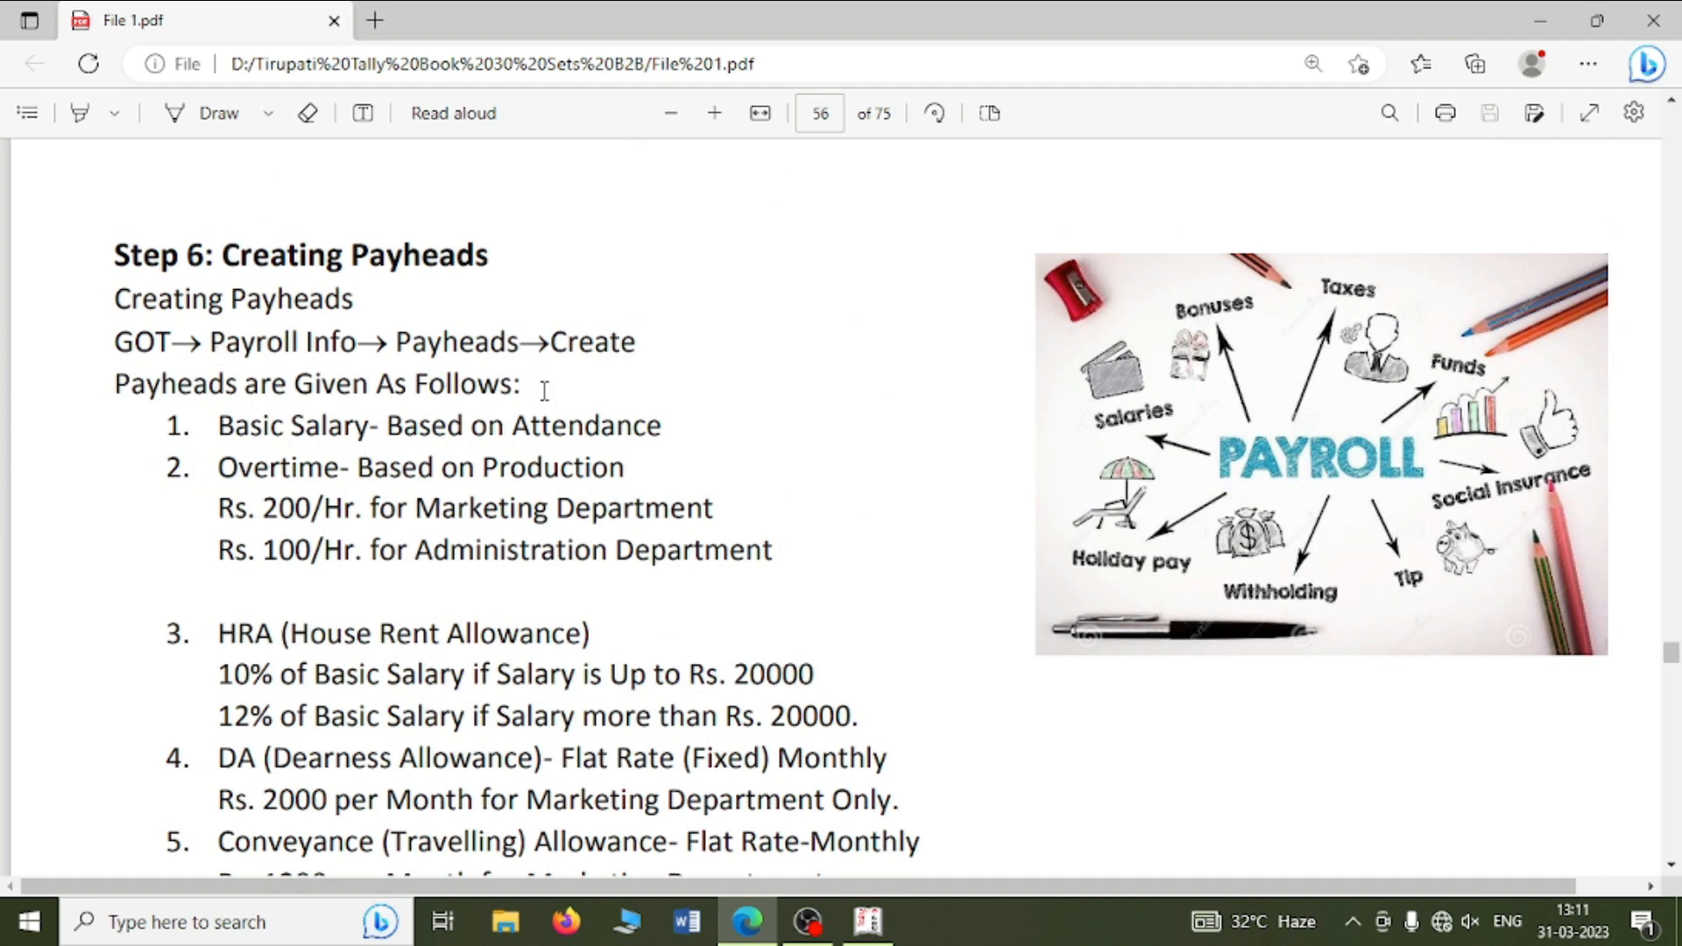
# - Start a new pay head and name it Basic Salary, following the PDF guide
pyautogui.hotkey('alt', 'Tab')
pyautogui.press('Down')
pyautogui.press('Down')
pyautogui.press('Down')
pyautogui.press('Return')
pyautogui.press('Return')
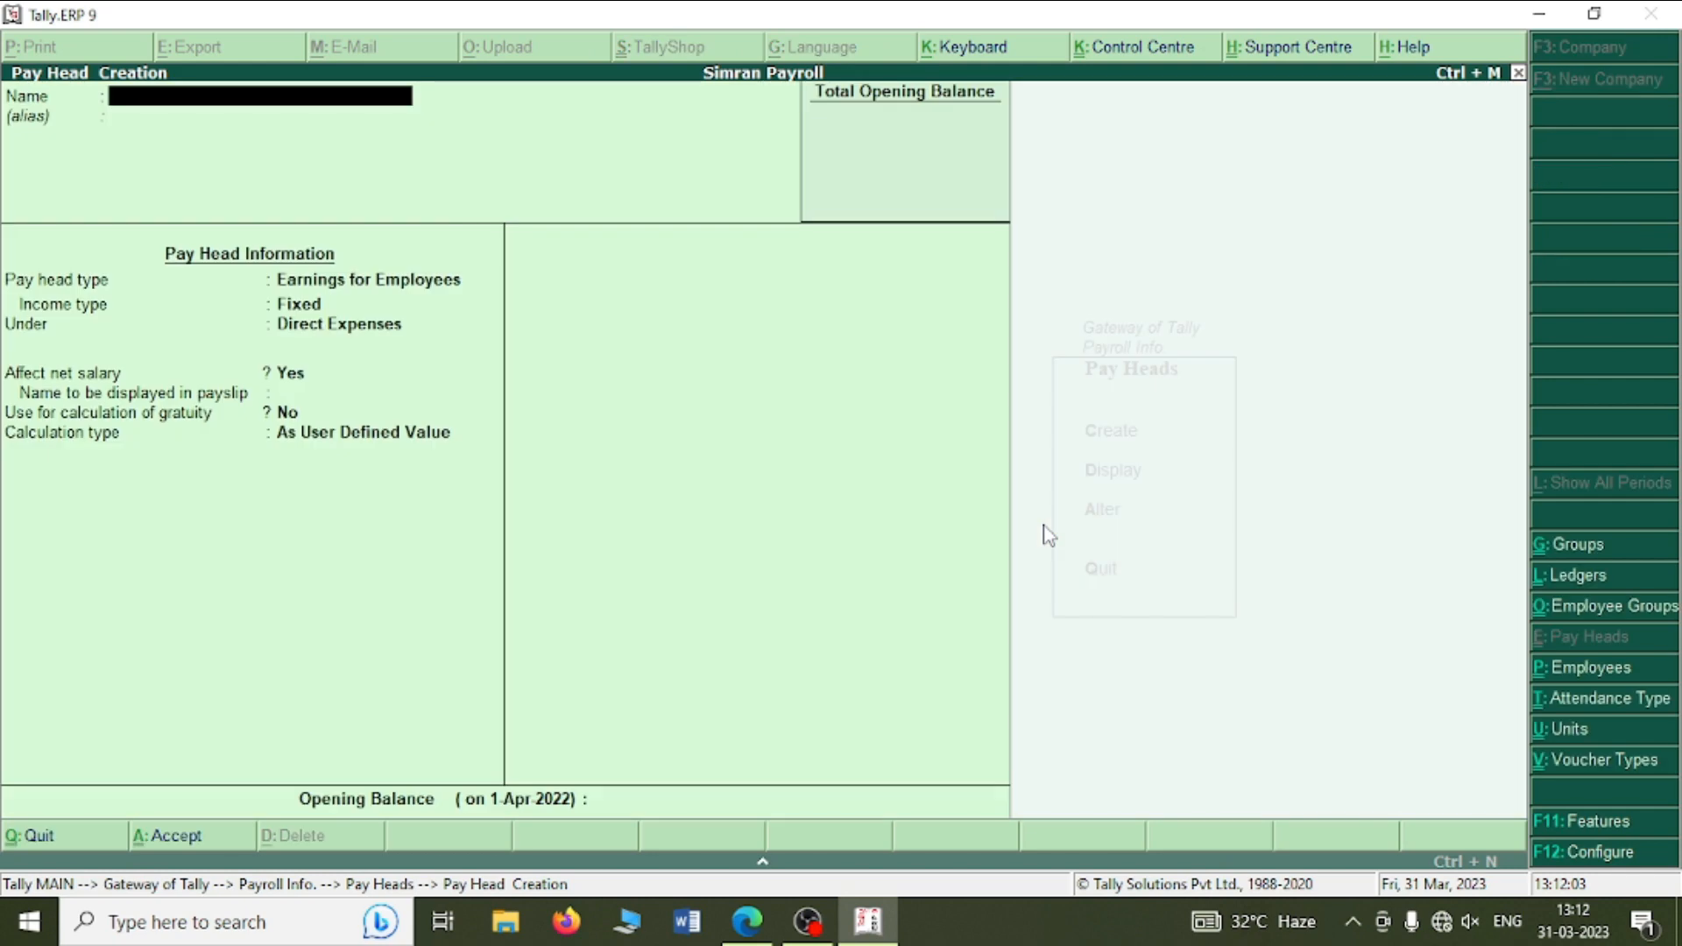
pyautogui.hotkey('alt', 'Tab')
pyautogui.hotkey('alt', 'Tab')
pyautogui.write('Basic Salary')
pyautogui.press('Return')
pyautogui.press('Return')
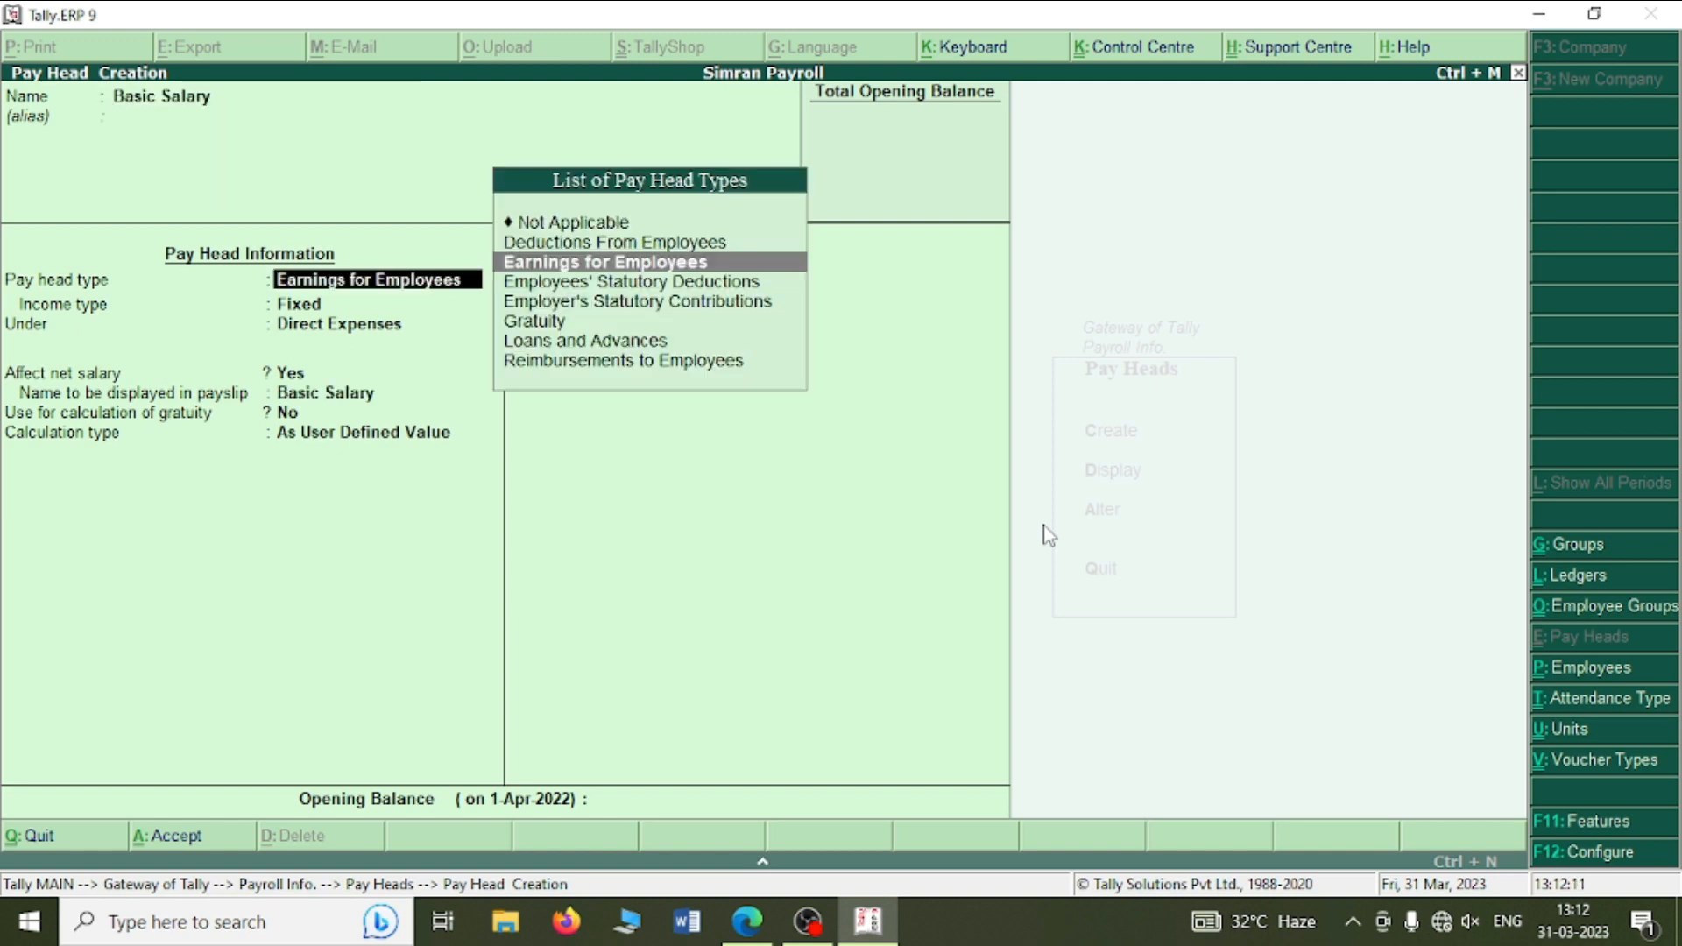
# - Set the Basic Salary pay head type to Earnings for Employees with Fixed income, under Indirect Expenses
pyautogui.click(621, 264)
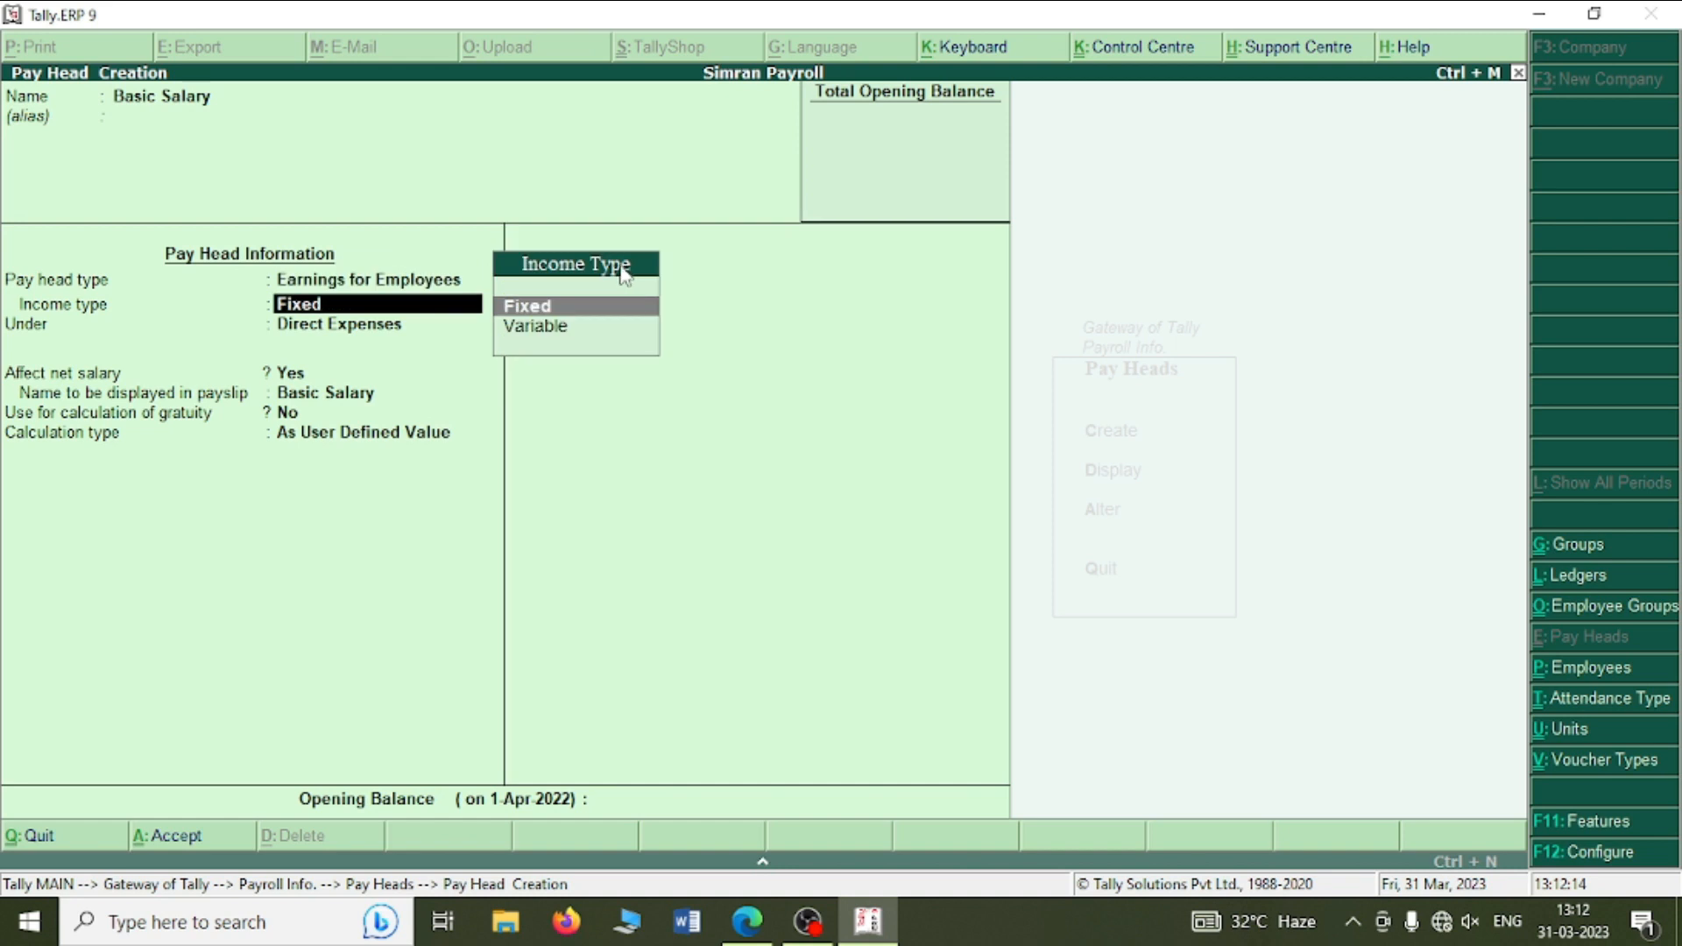
pyautogui.click(400, 324)
pyautogui.write('I')
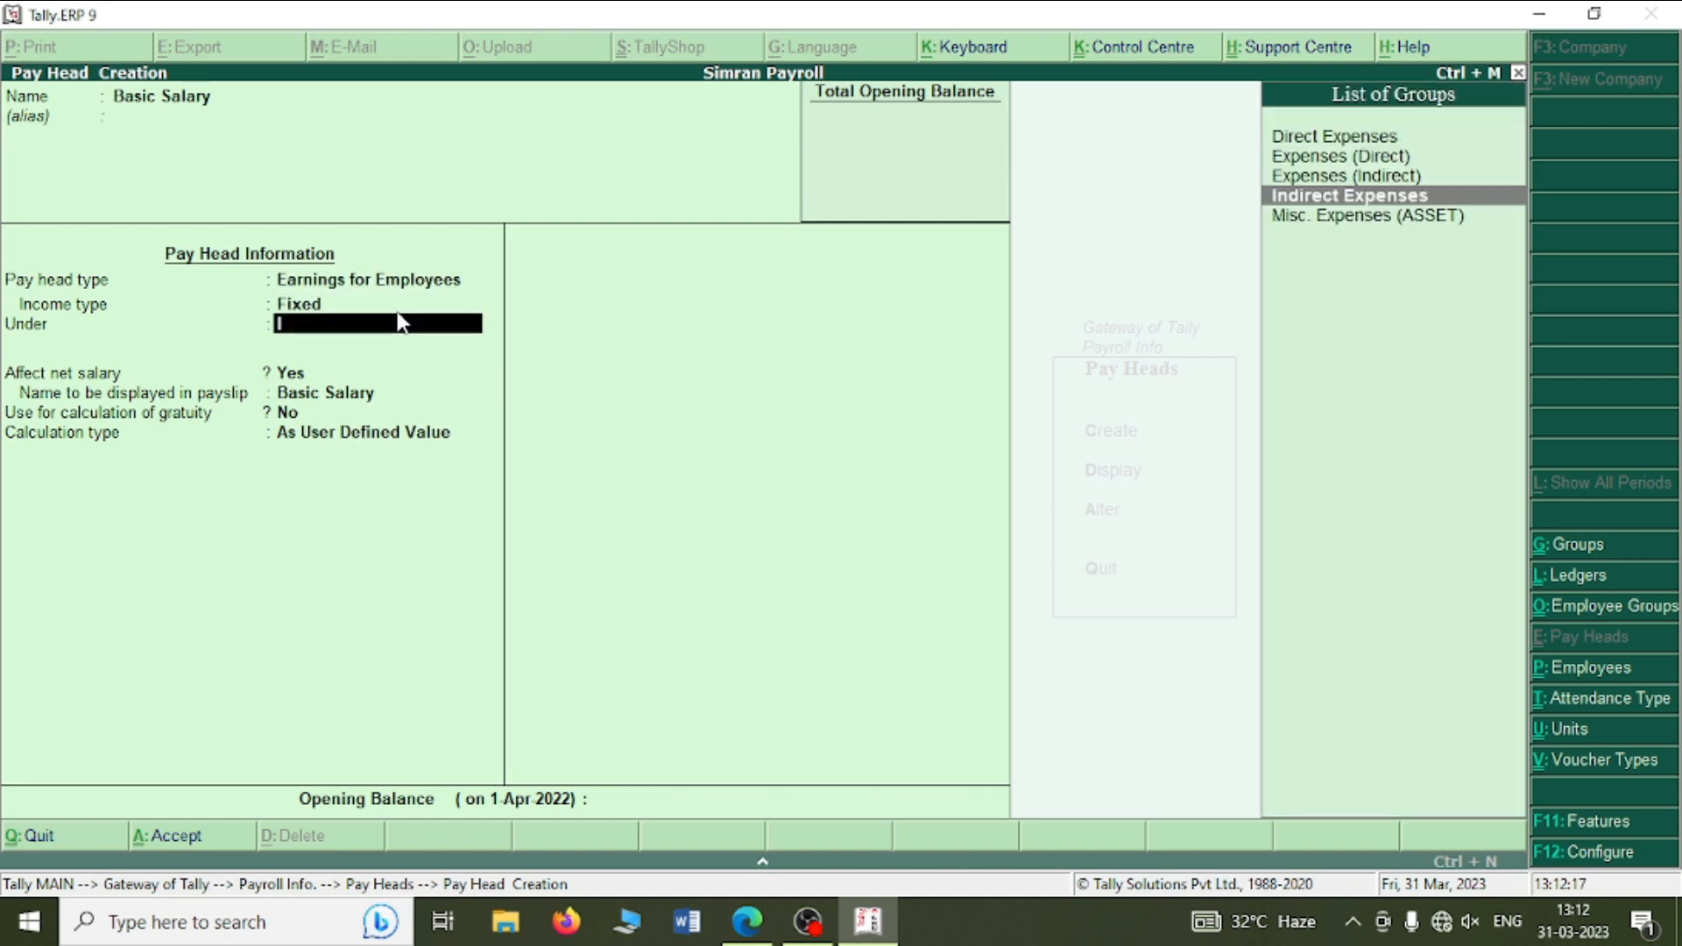
pyautogui.write('ndire')
pyautogui.press('Return')
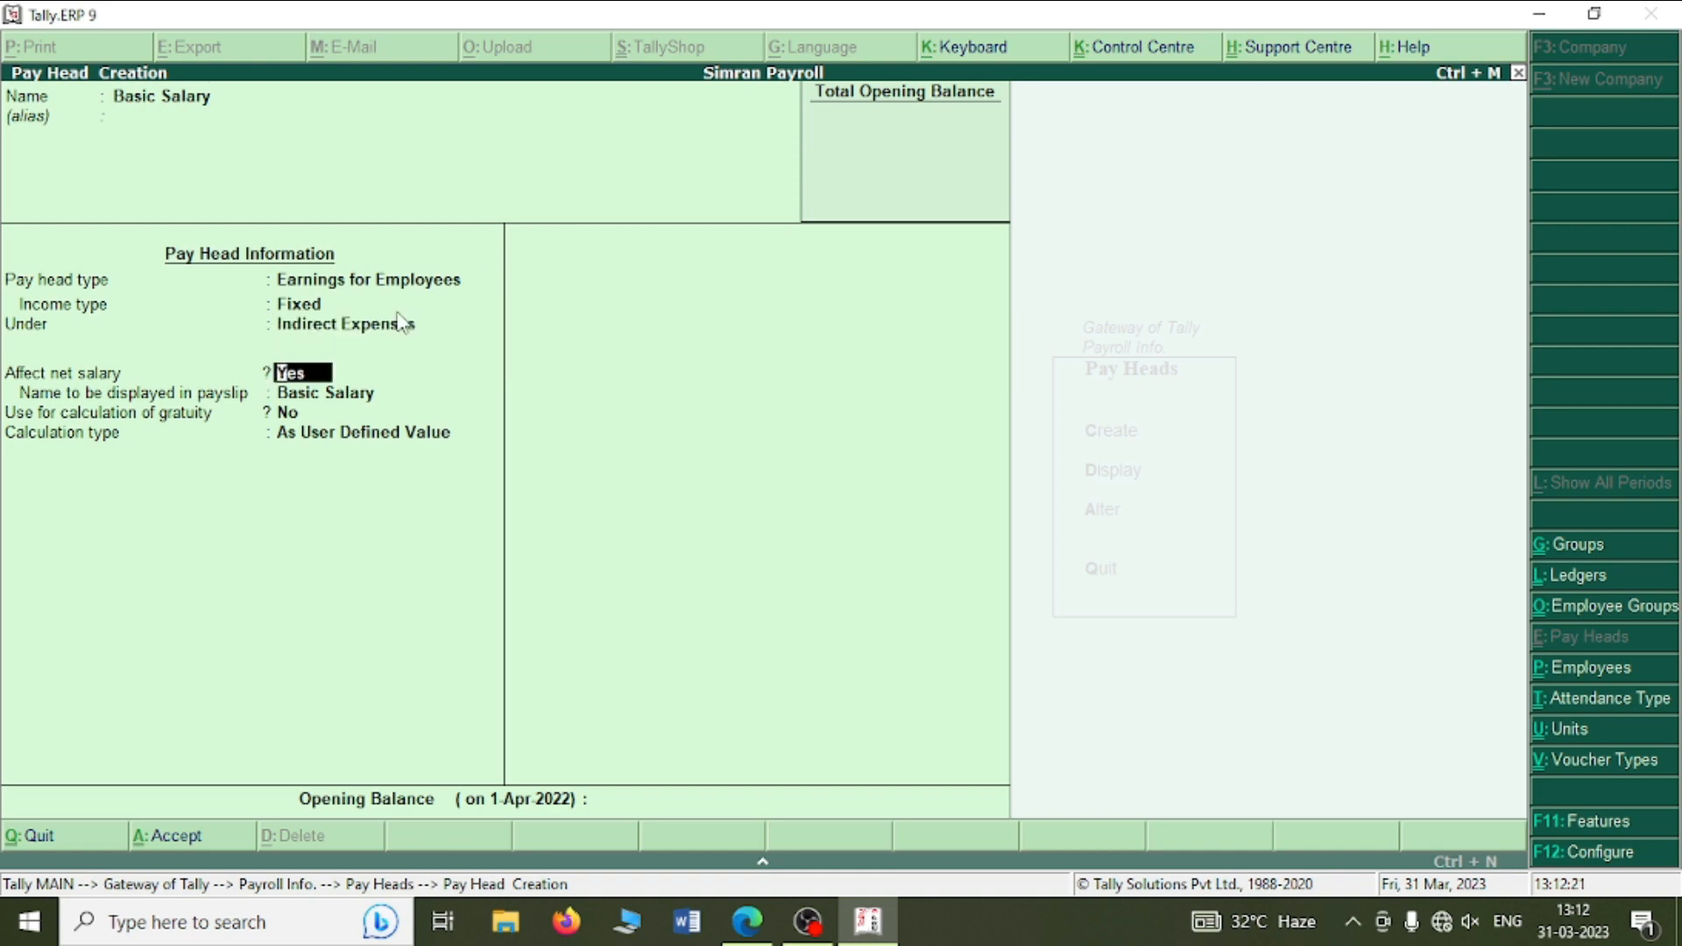
# - Accept Yes for affecting net salary, Basic Salary as the payslip name, and No for gratuity calculation
pyautogui.hotkey('alt', 'Tab')
pyautogui.hotkey('alt', 'Tab')
pyautogui.press('Return')
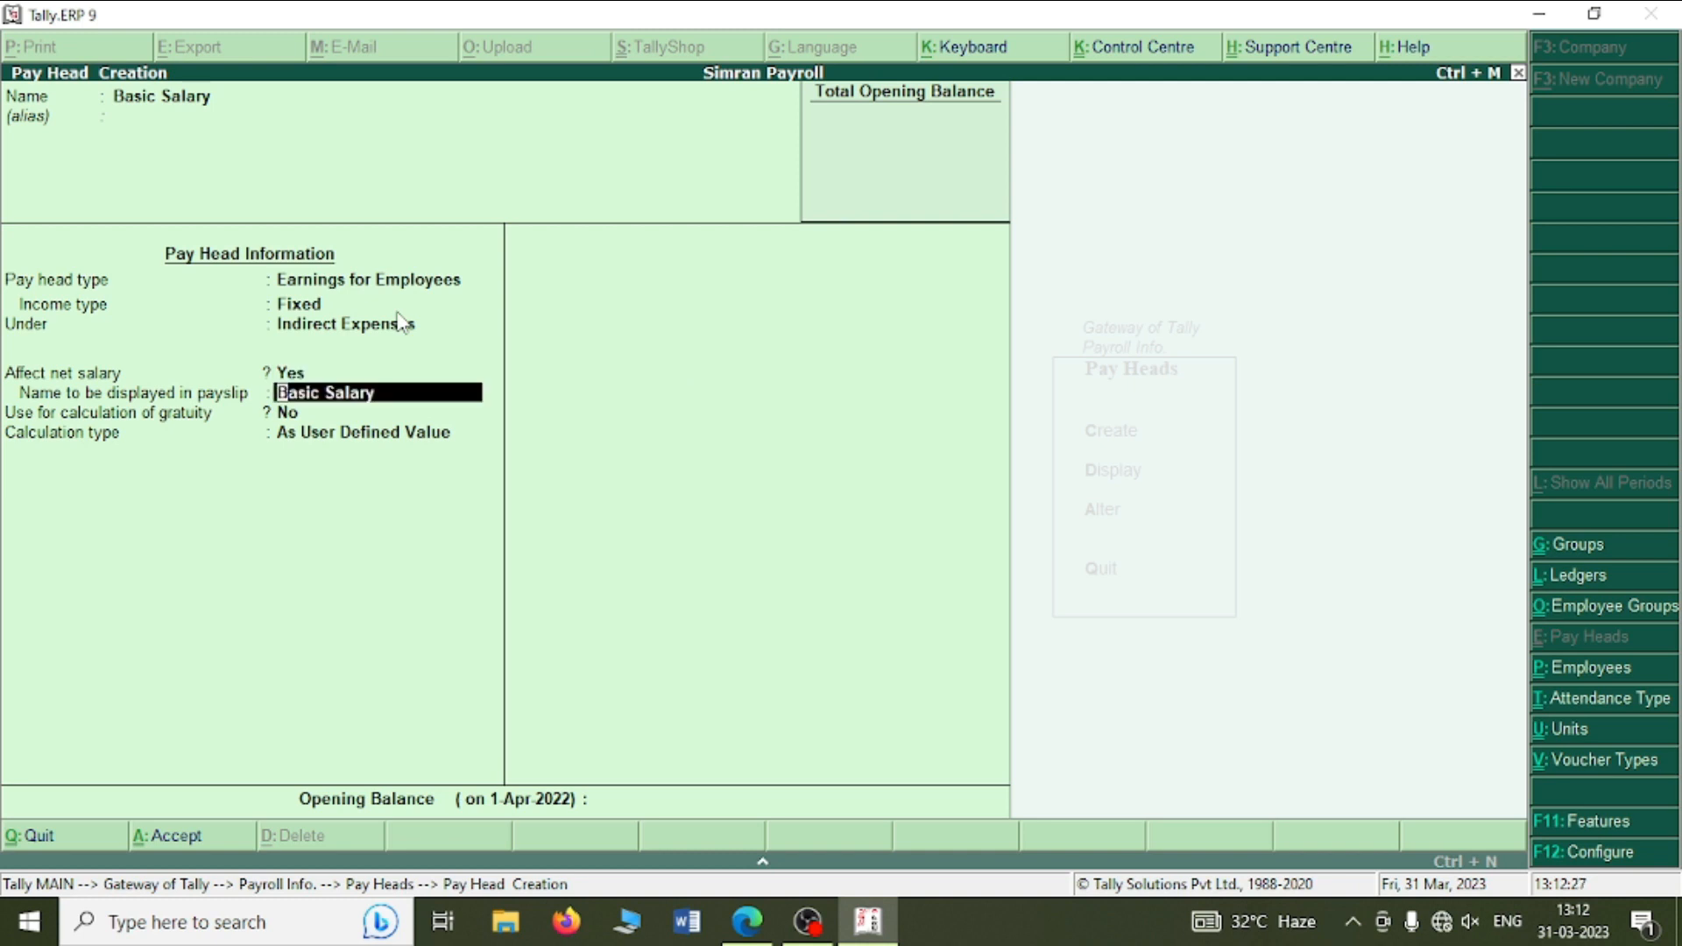
pyautogui.press('Return')
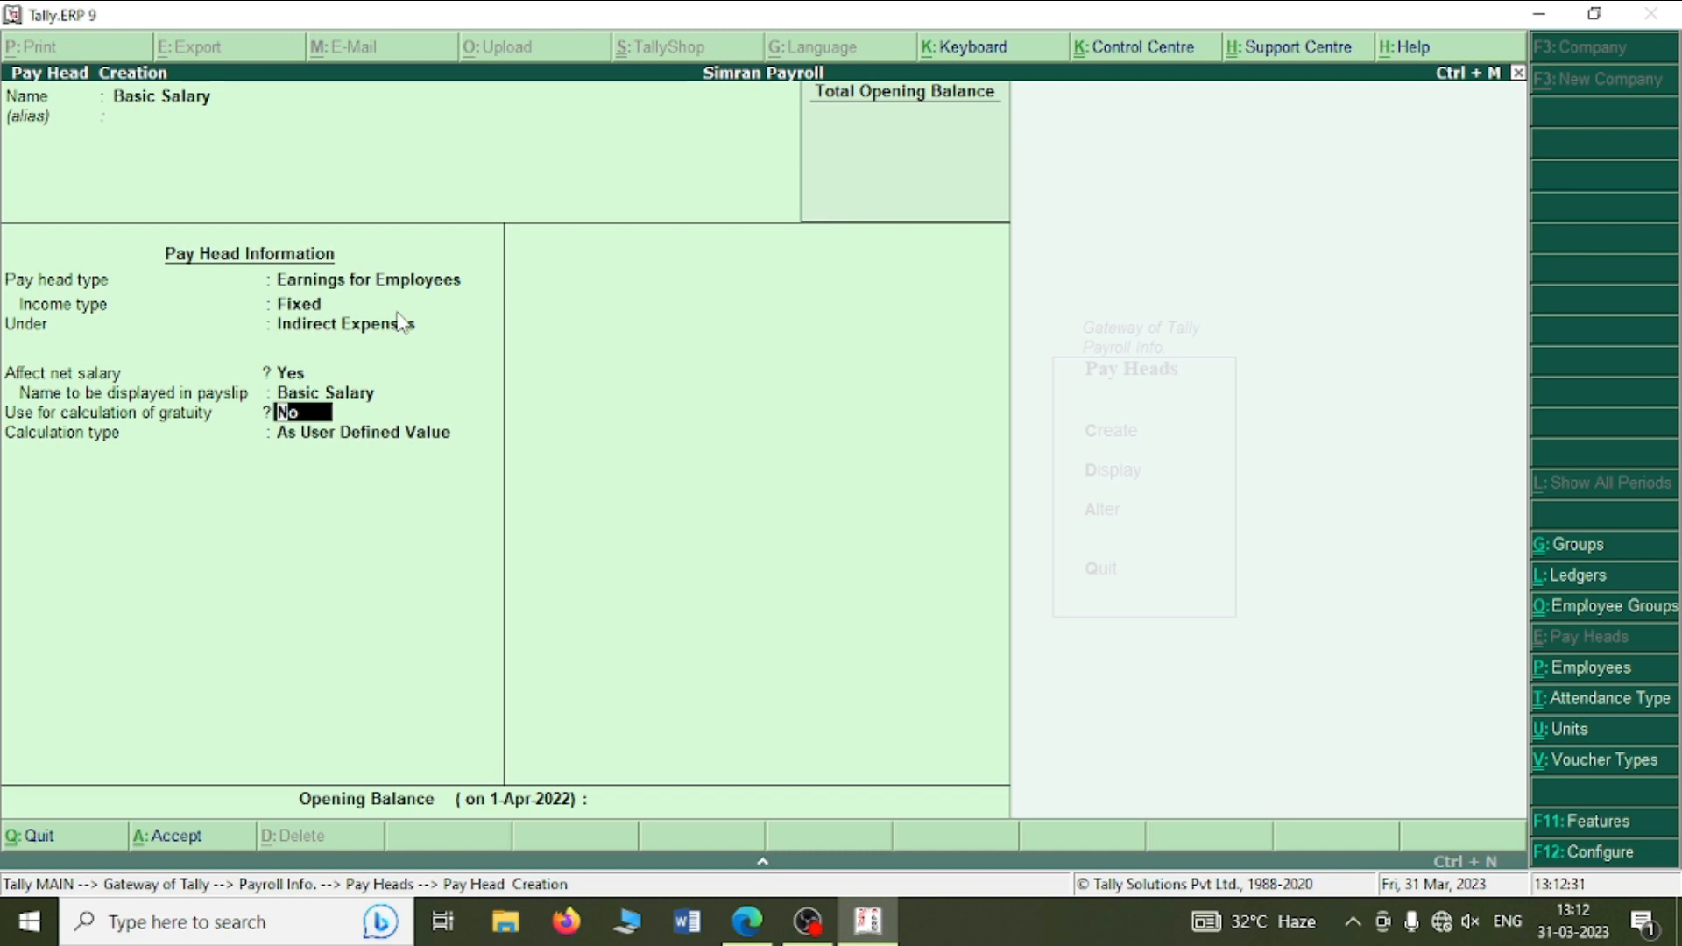
pyautogui.press('Return')
# - Set the Basic Salary calculation type to On Attendance as in the PDF guide, with Present as the attendance/leave with pay
pyautogui.press('Down')
pyautogui.press('Down')
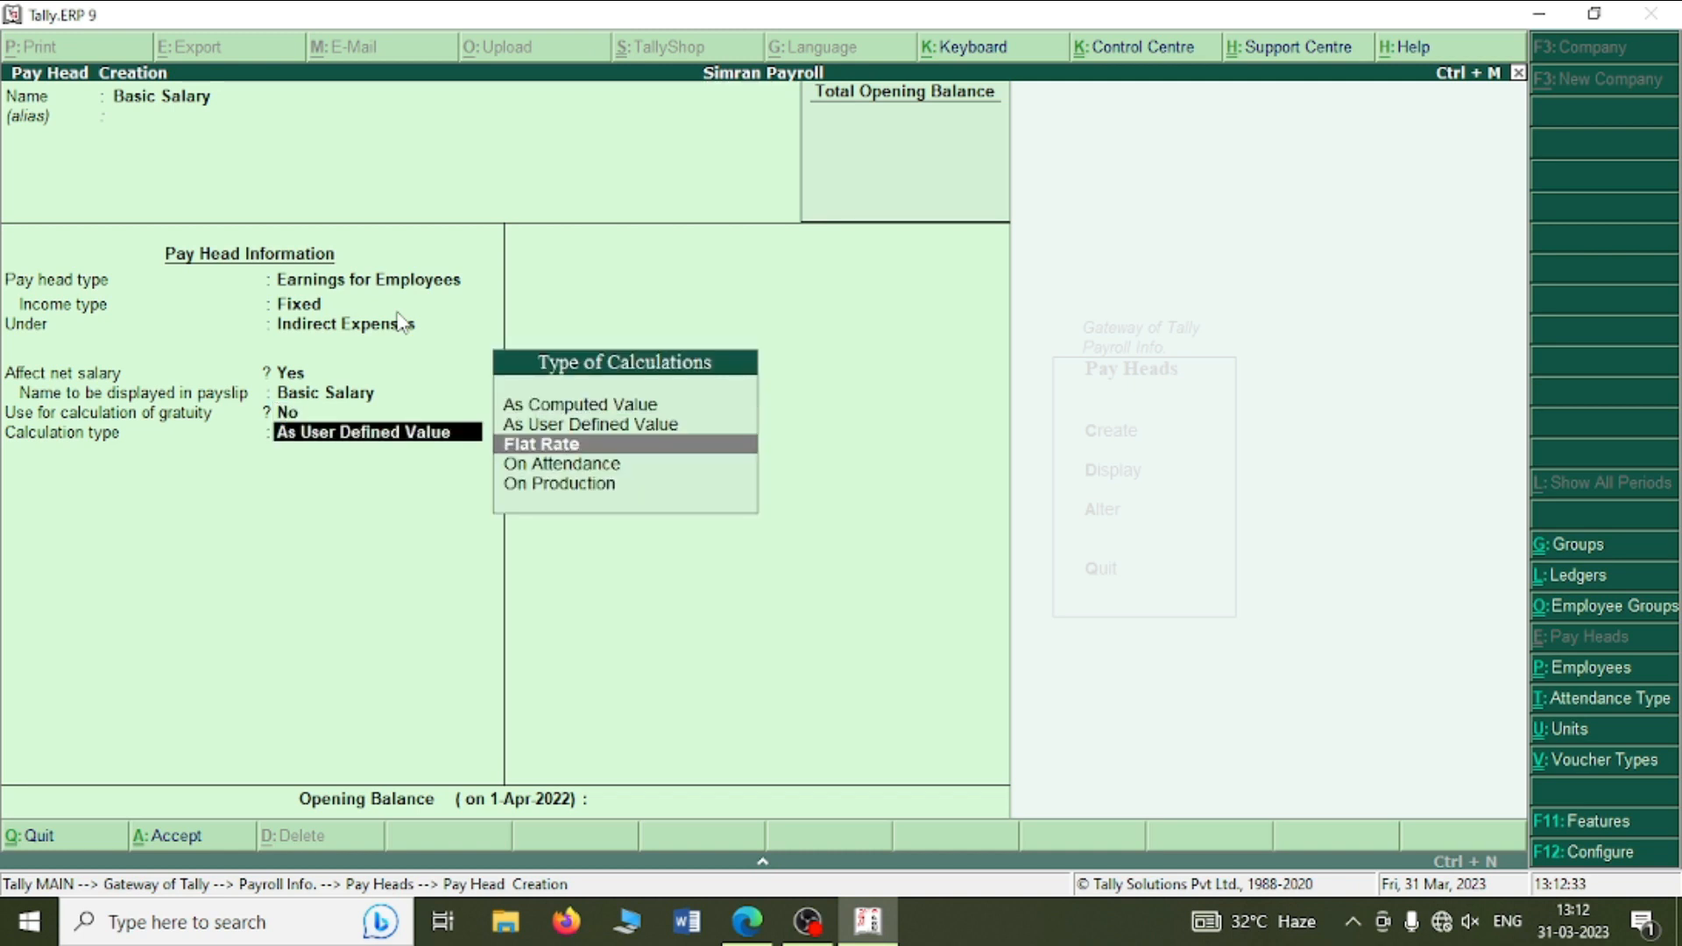
pyautogui.press('Return')
pyautogui.hotkey('alt', 'Tab')
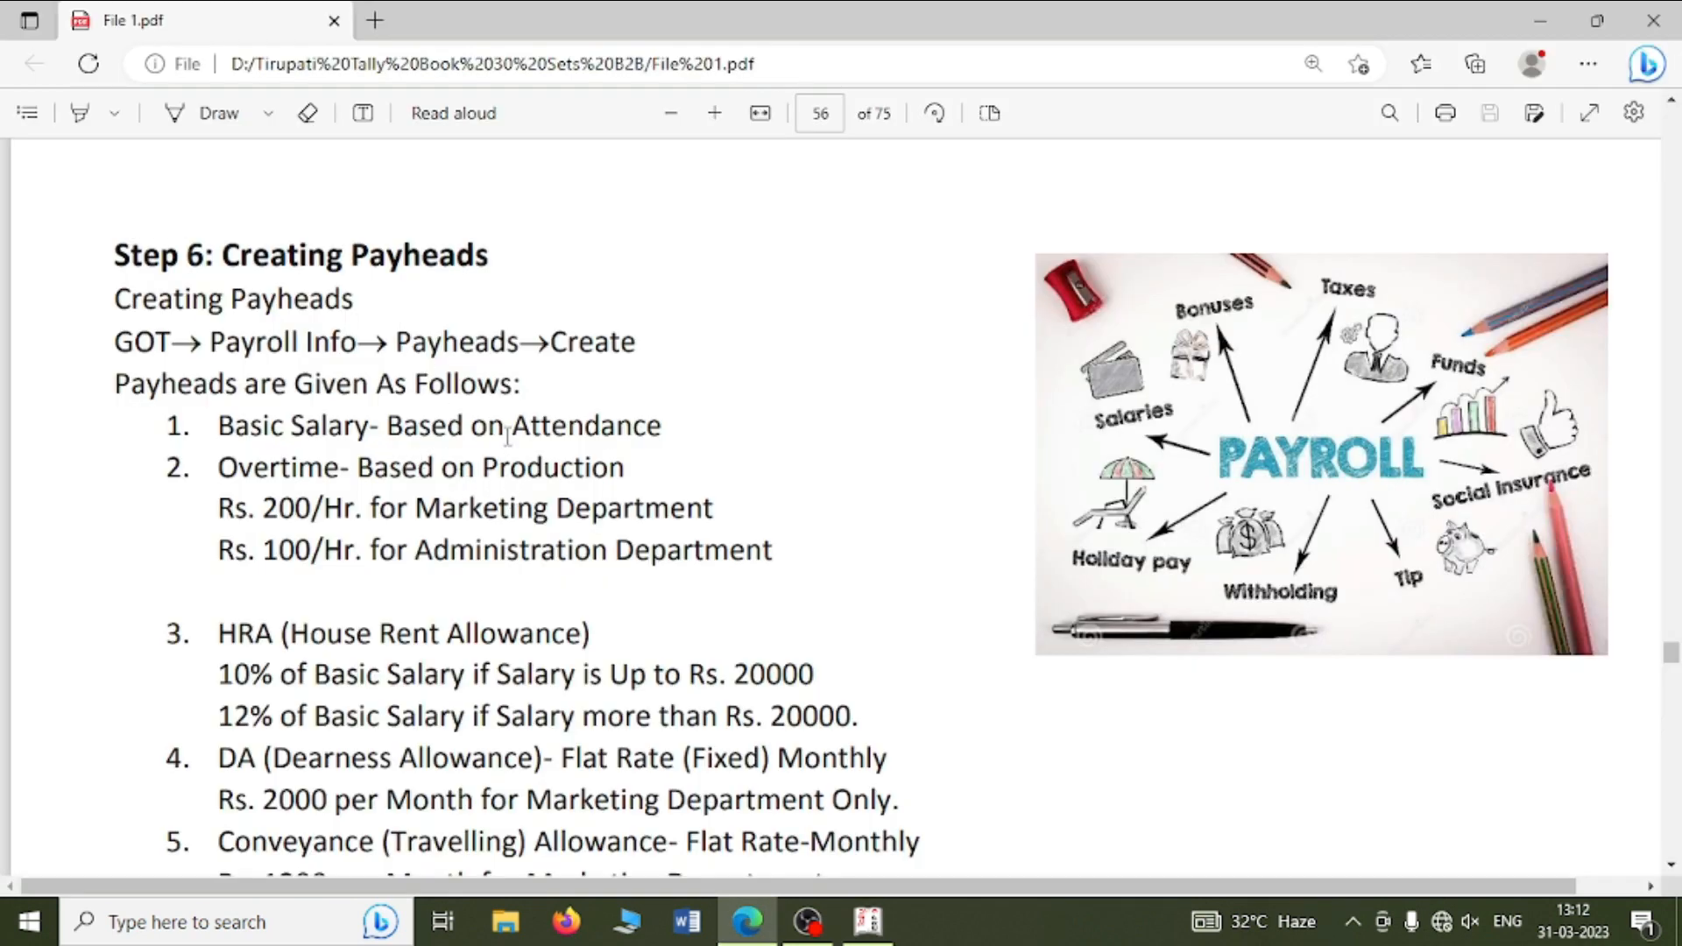
pyautogui.hotkey('alt', 'Tab')
pyautogui.press('Down')
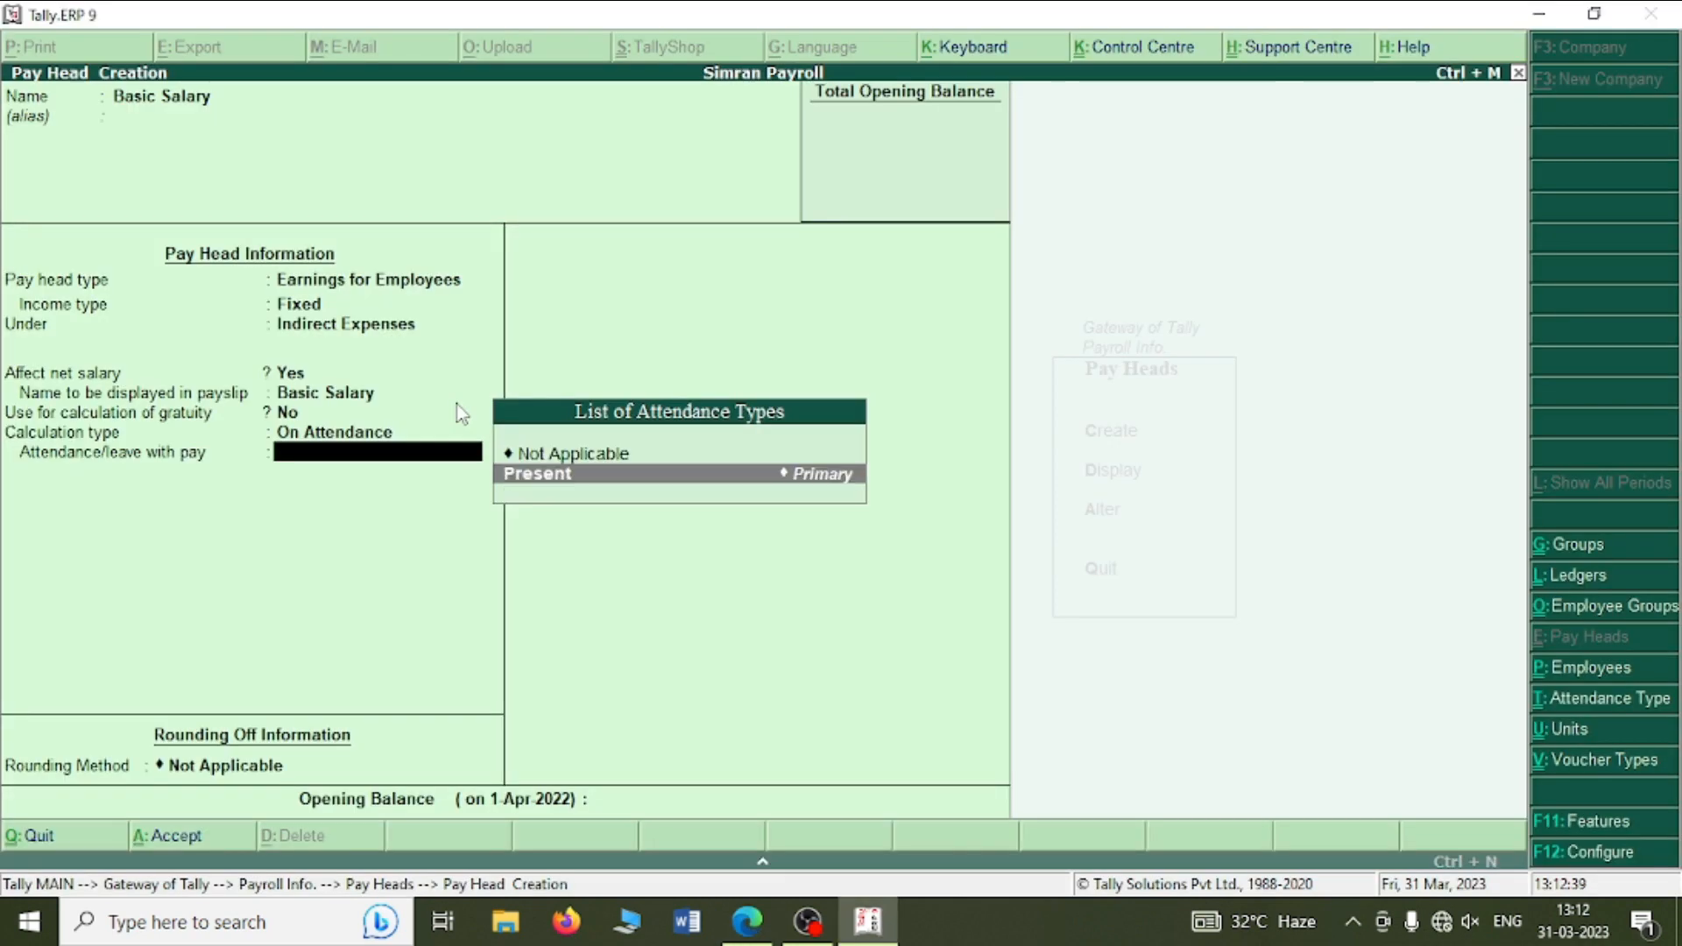
pyautogui.press('Return')
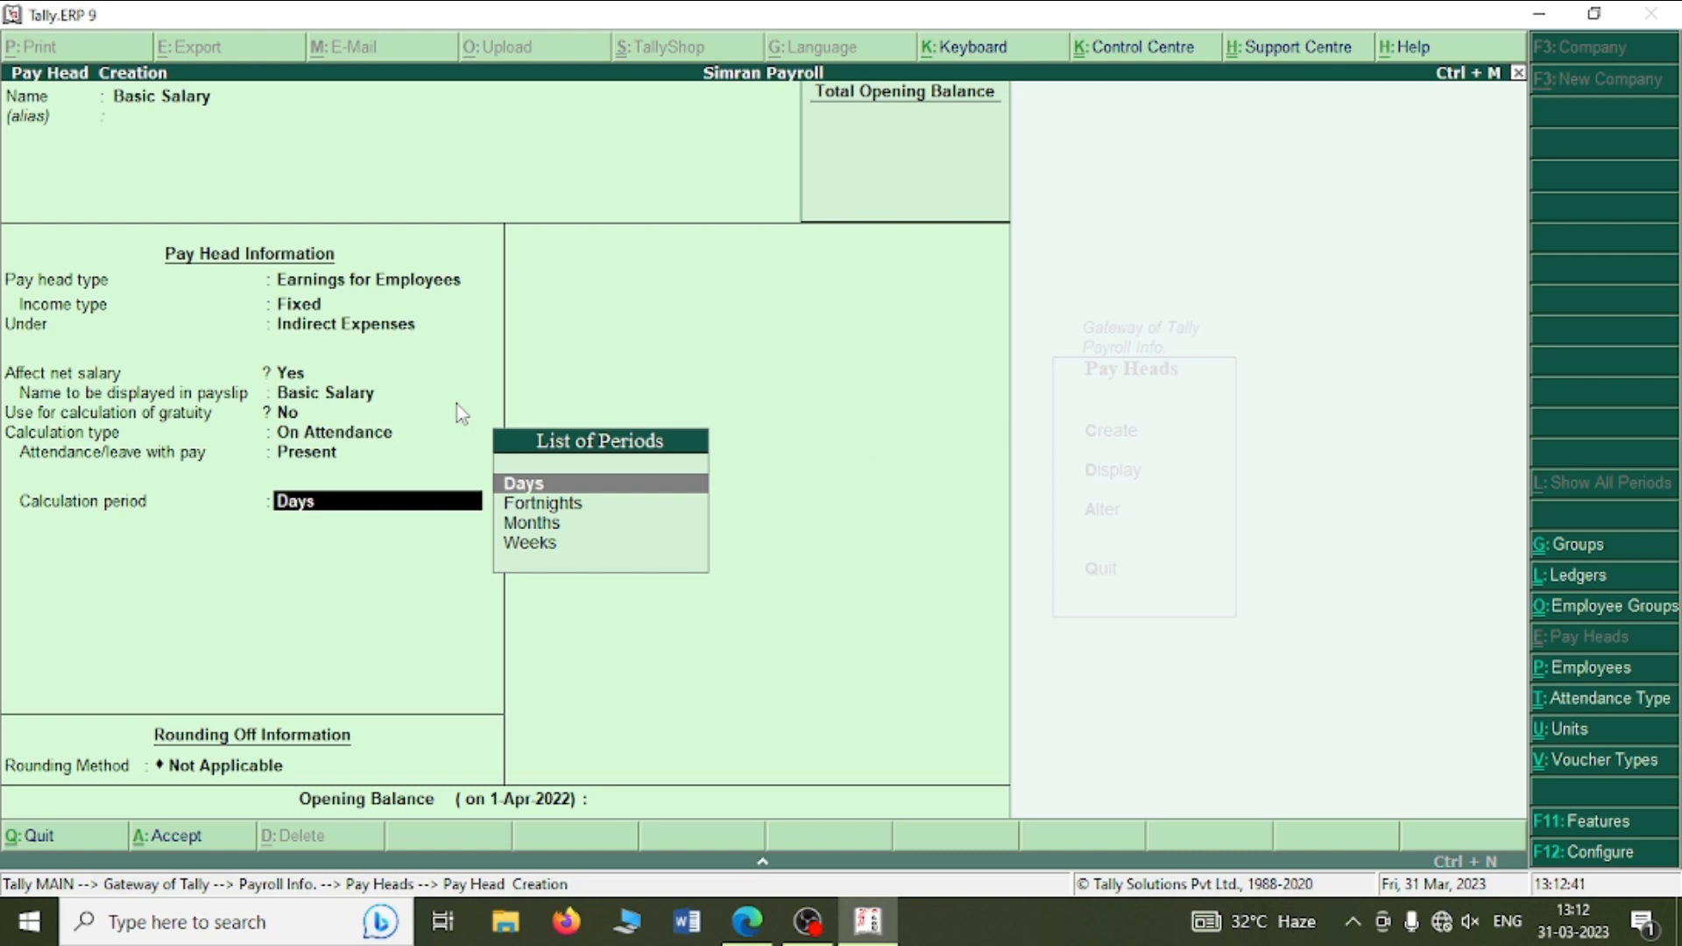
# - Set the calculation period to Months, based on As per Calendar Period with rounding Not Applicable, and save the Basic Salary pay head
pyautogui.press('Down')
pyautogui.press('Down')
pyautogui.press('Down')
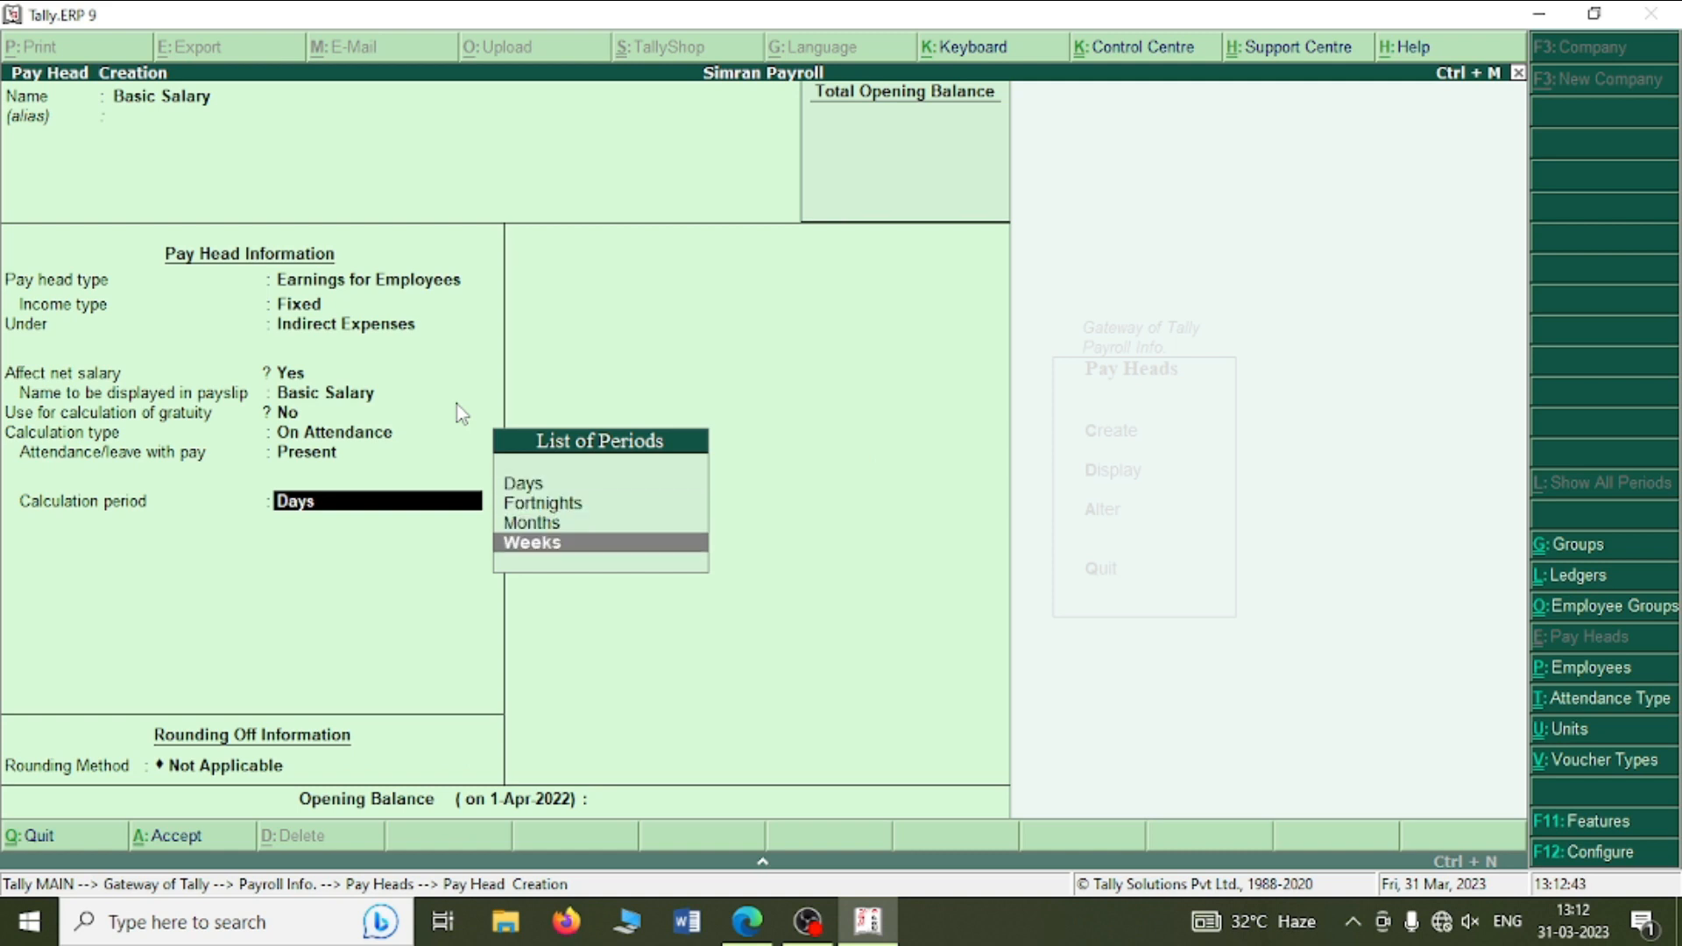
pyautogui.press('Up')
pyautogui.press('Return')
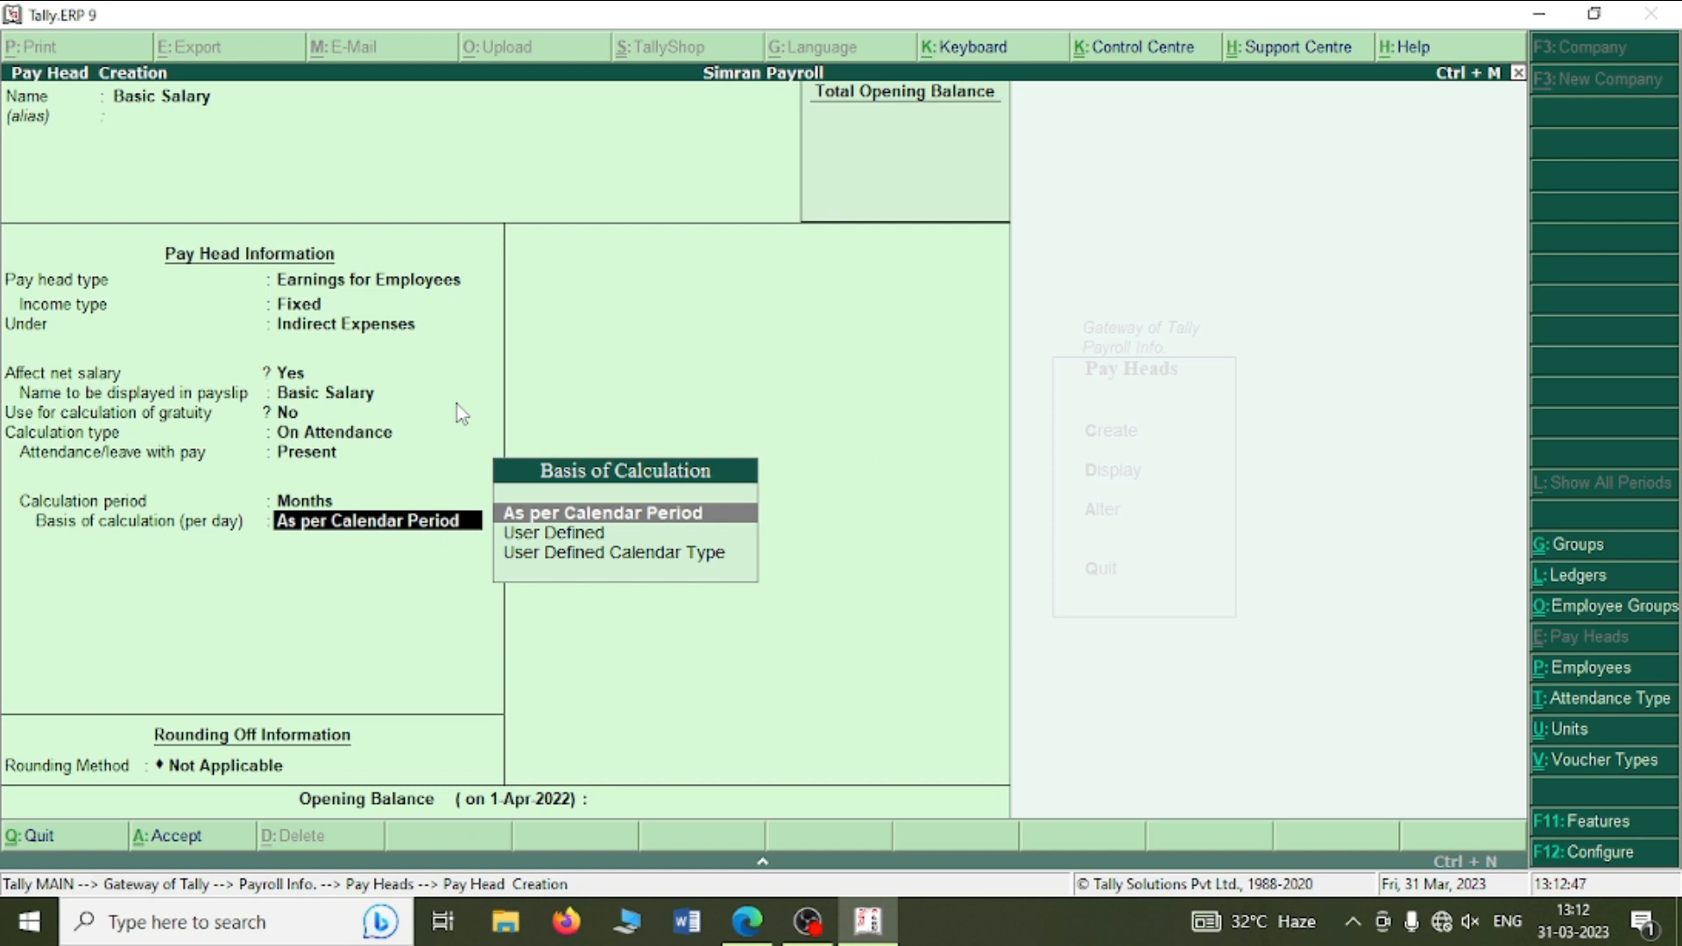
pyautogui.press('Return')
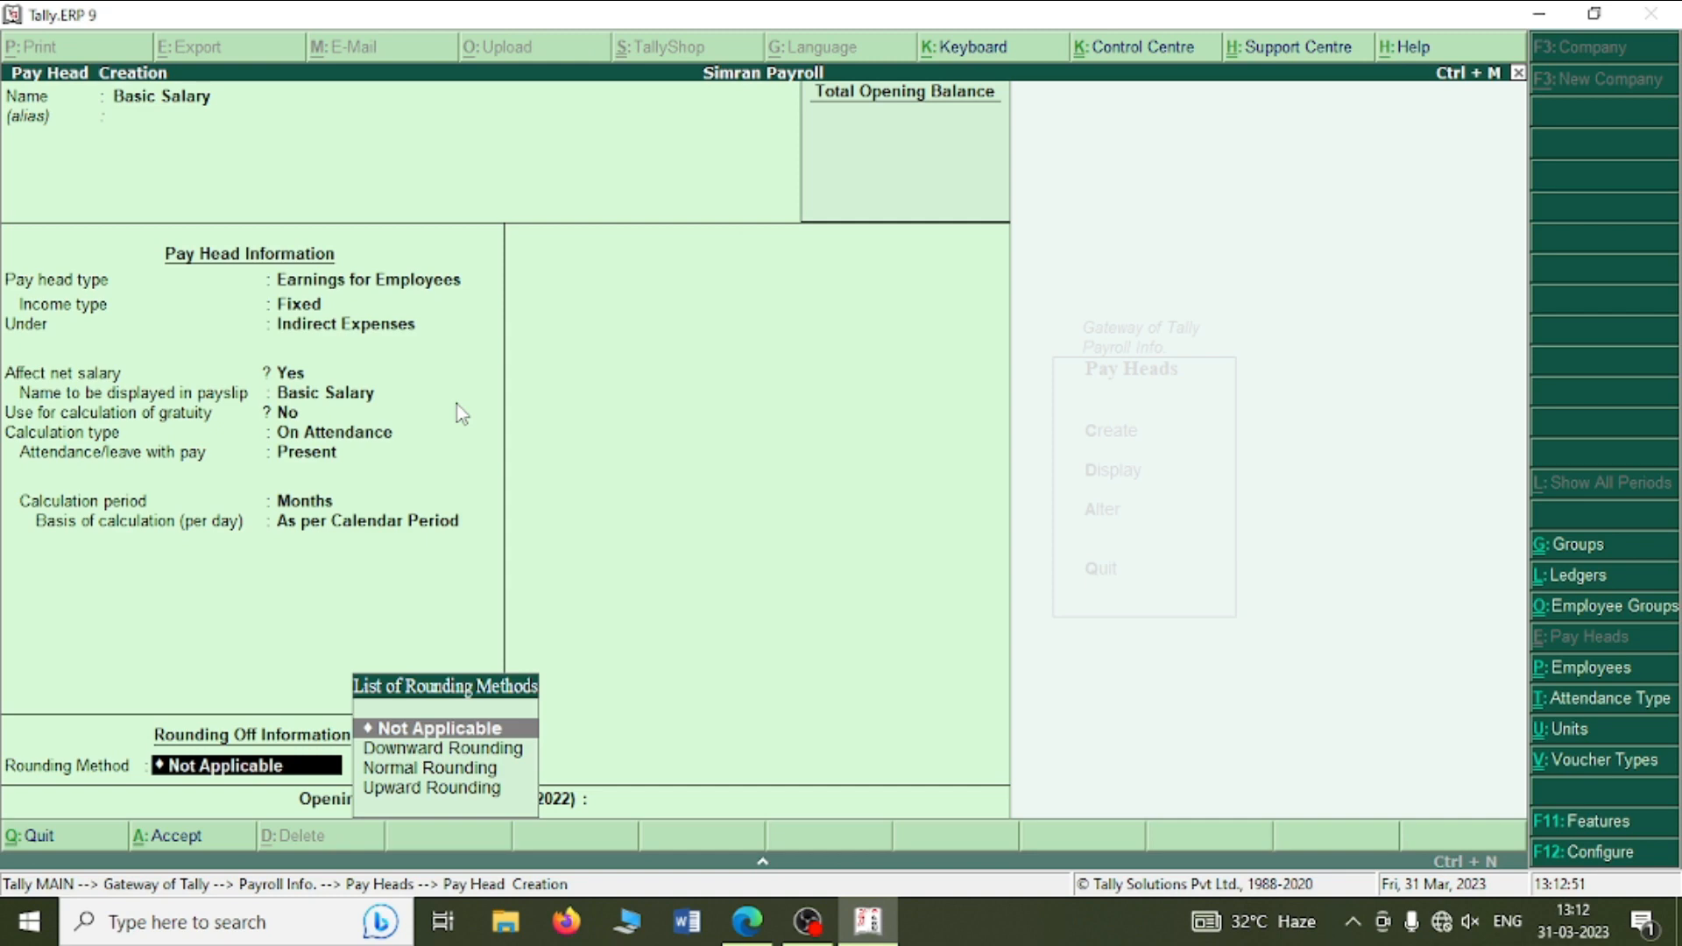
pyautogui.press('Return')
pyautogui.press('Return')
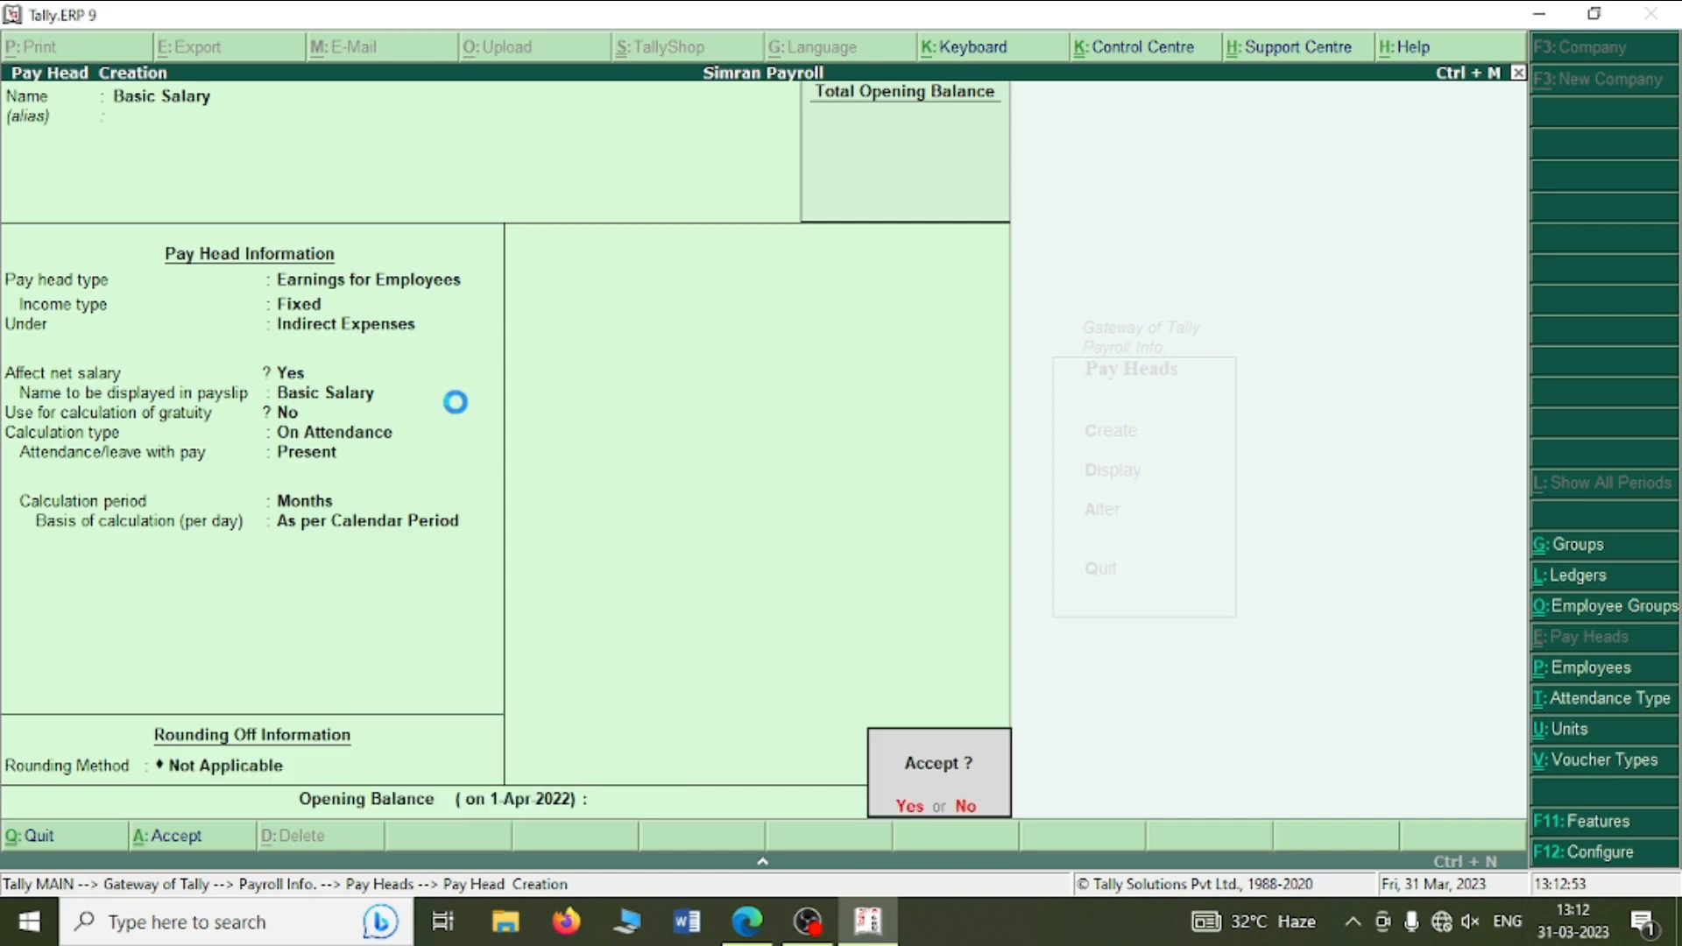
pyautogui.press('Return')
# - Switch to the PDF guide and examine the Payheads Details for Basic Salary and Overtime
pyautogui.hotkey('alt', 'Tab')
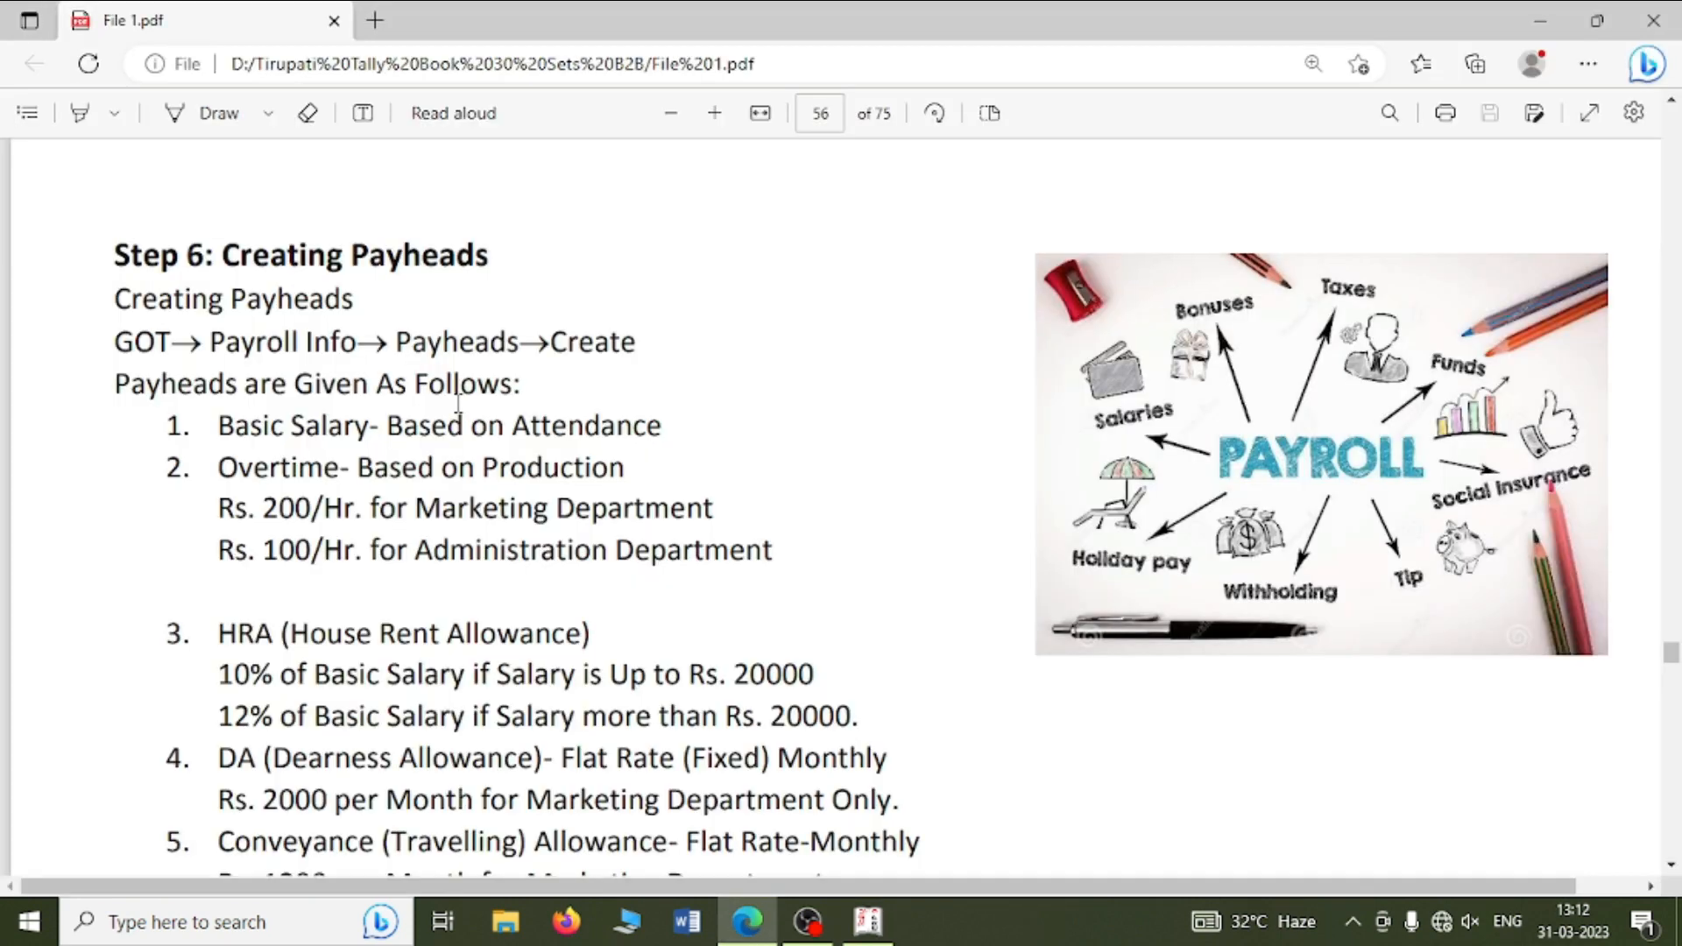
pyautogui.scroll(-15, 457, 403)
pyautogui.scroll(6, 425, 550)
pyautogui.scroll(-5, 425, 550)
pyautogui.scroll(1, 287, 431)
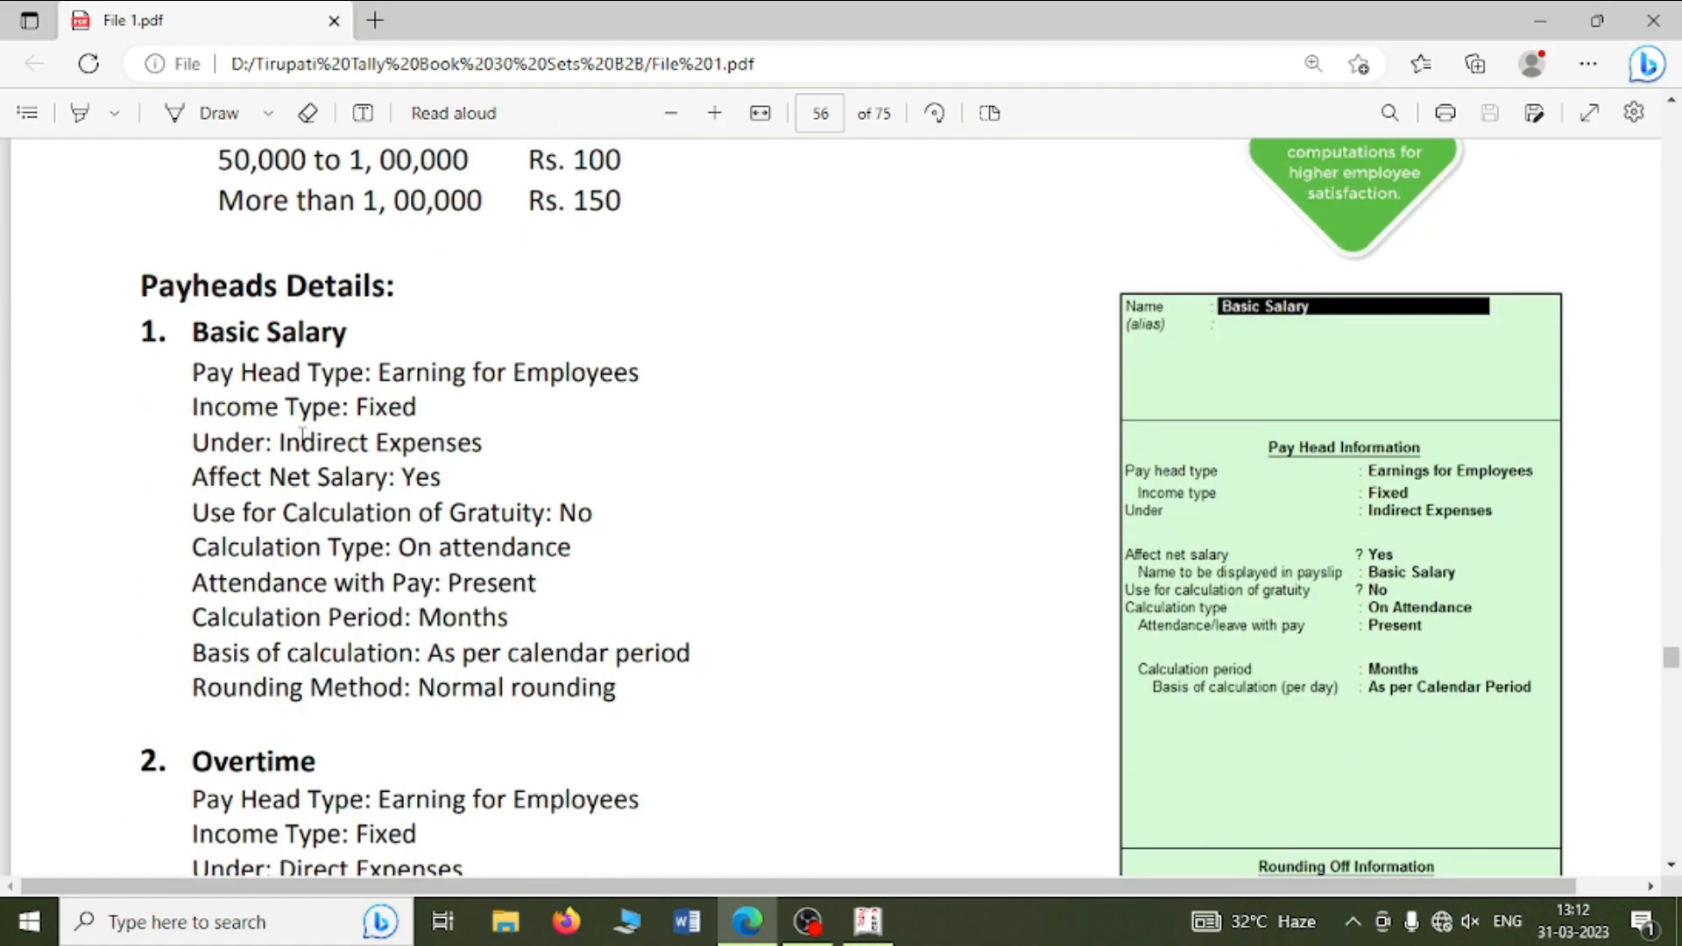
pyautogui.scroll(10, 287, 431)
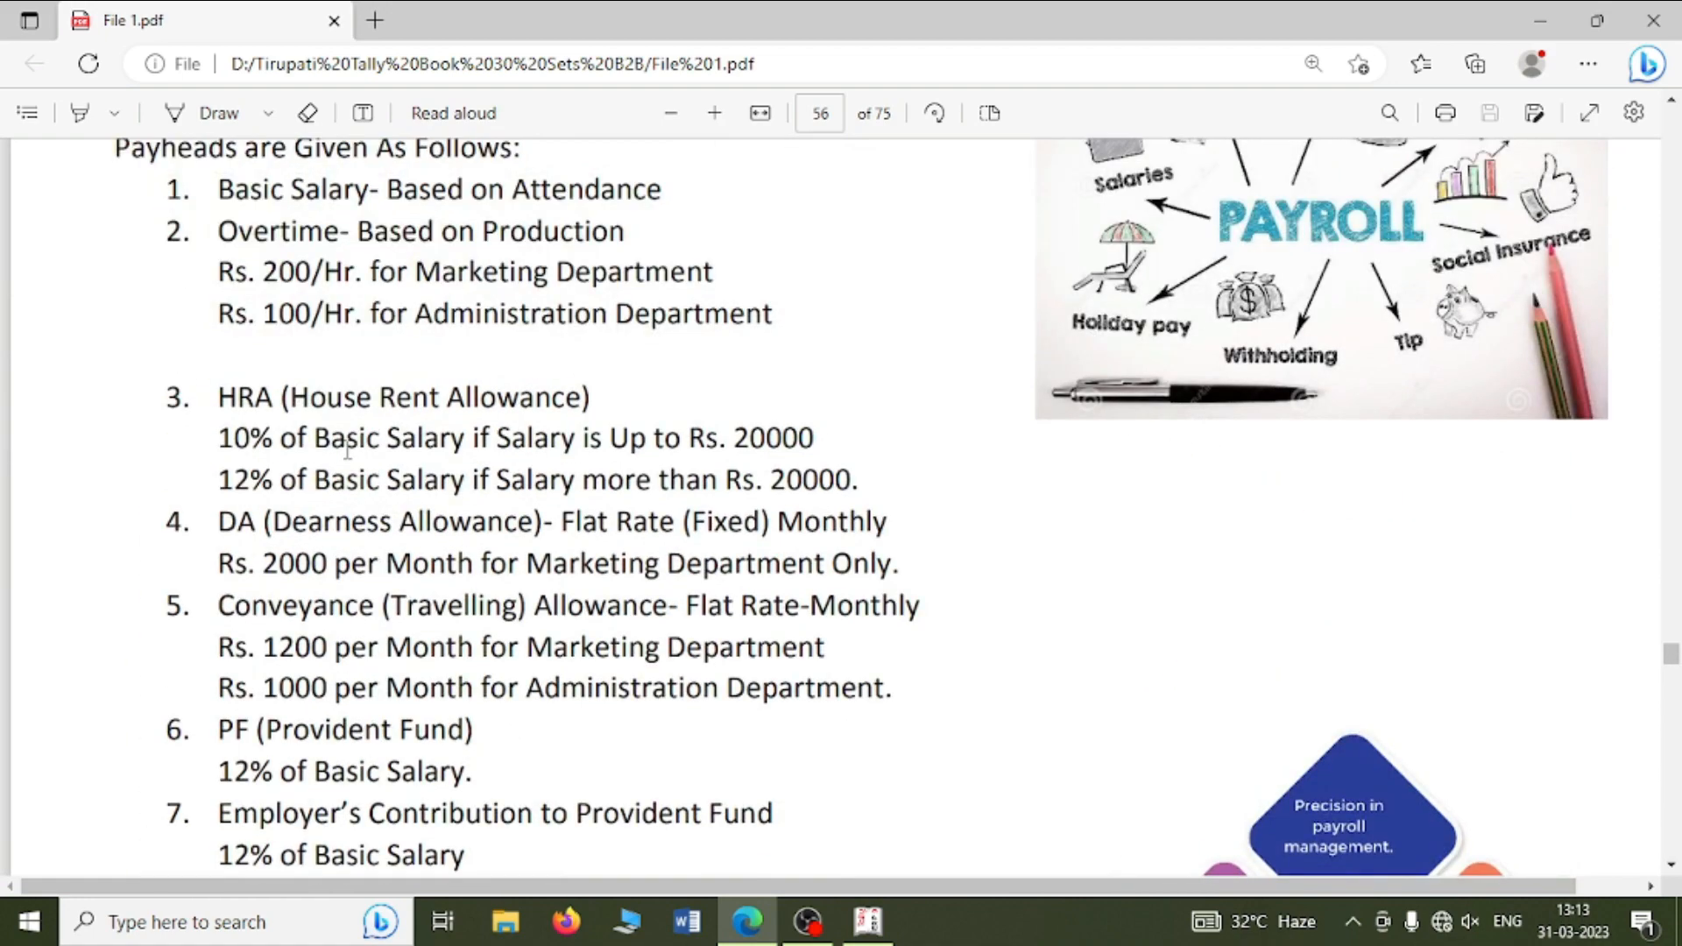
pyautogui.scroll(-10, 347, 451)
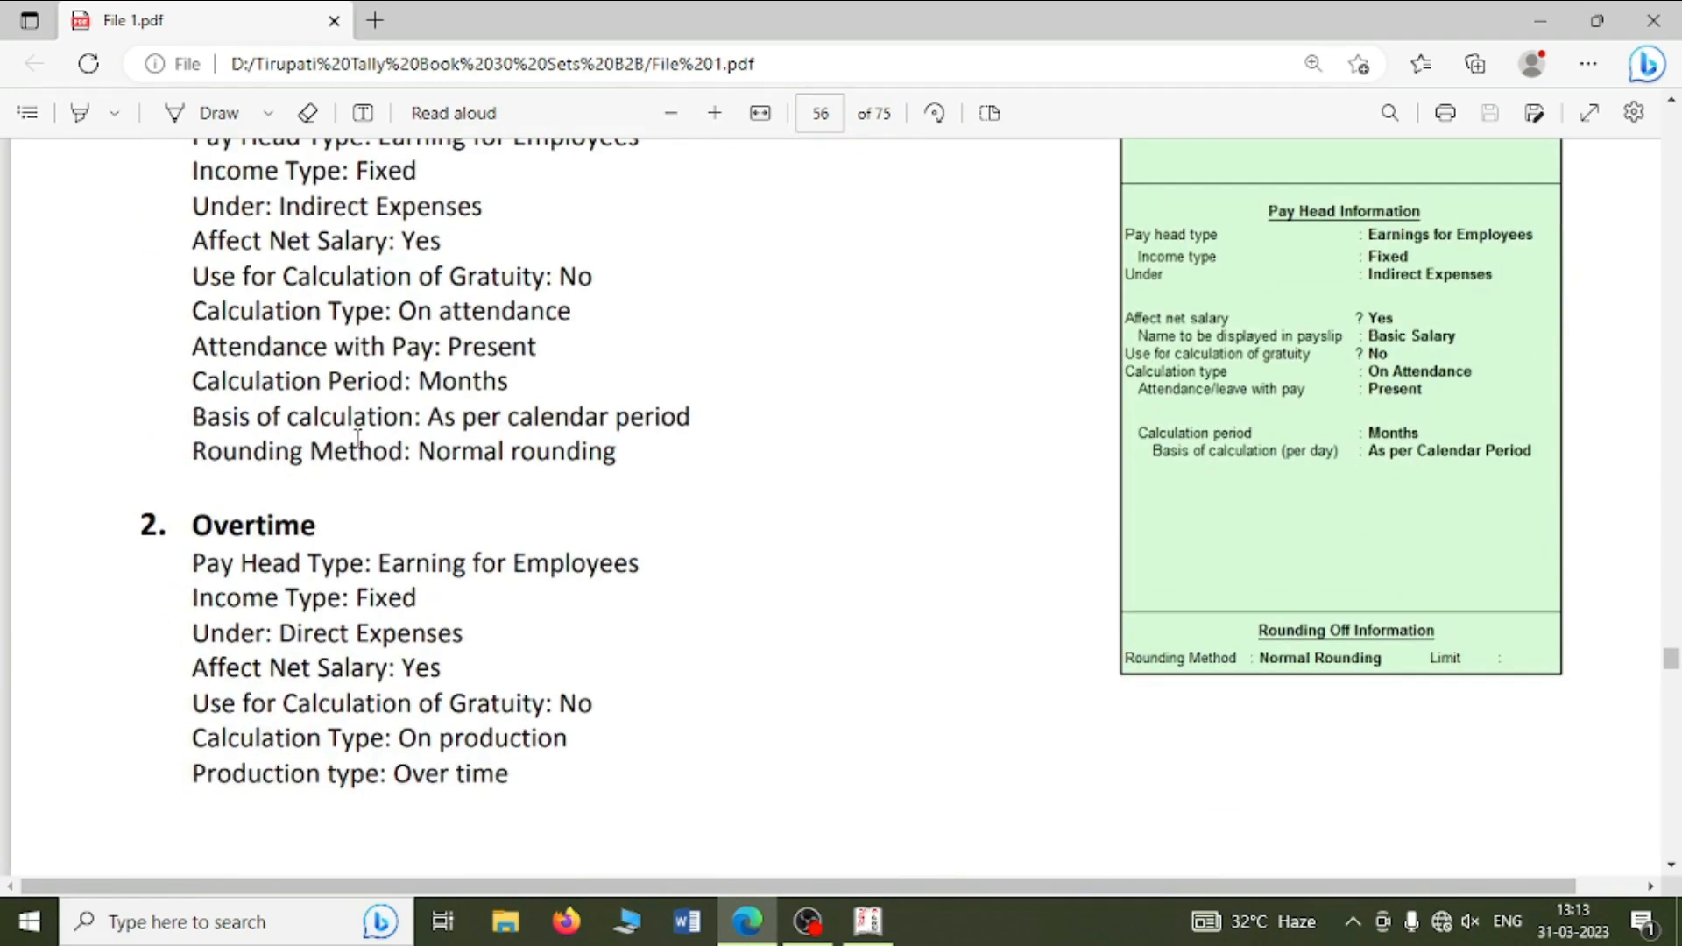
pyautogui.scroll(1, 350, 429)
pyautogui.scroll(-3, 329, 425)
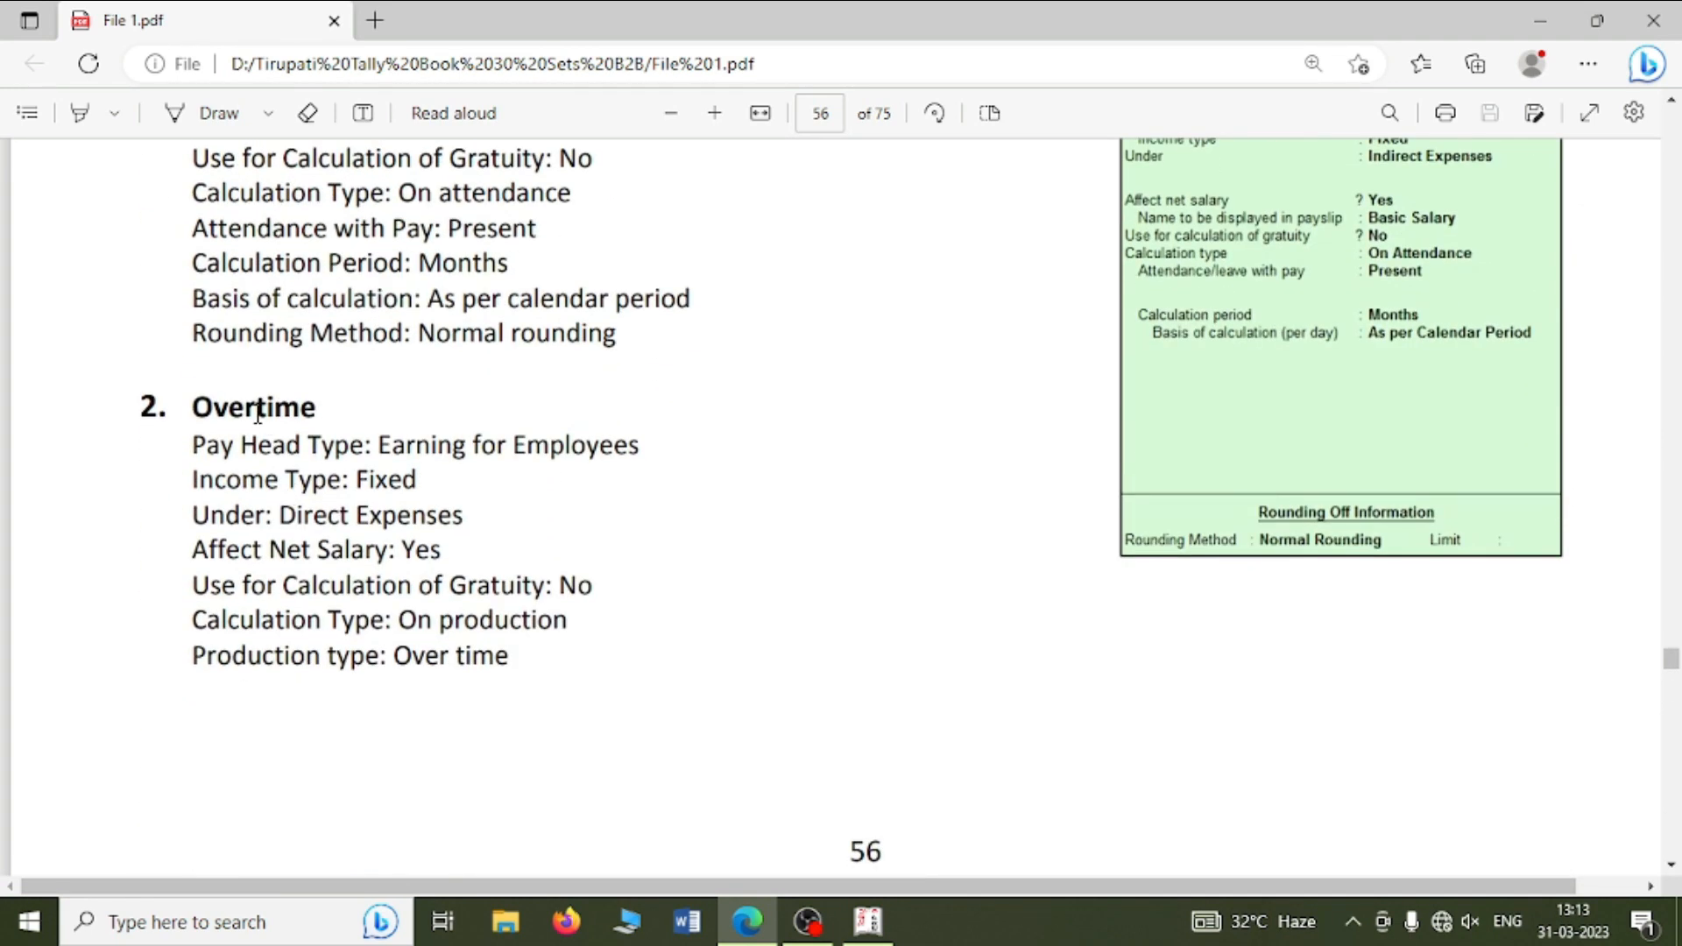
# - Back in Tally, name the new pay head Overtime and make it Earnings for Employees, Fixed income, under Direct Expenses
pyautogui.hotkey('alt', 'Tab')
pyautogui.write('Overtime')
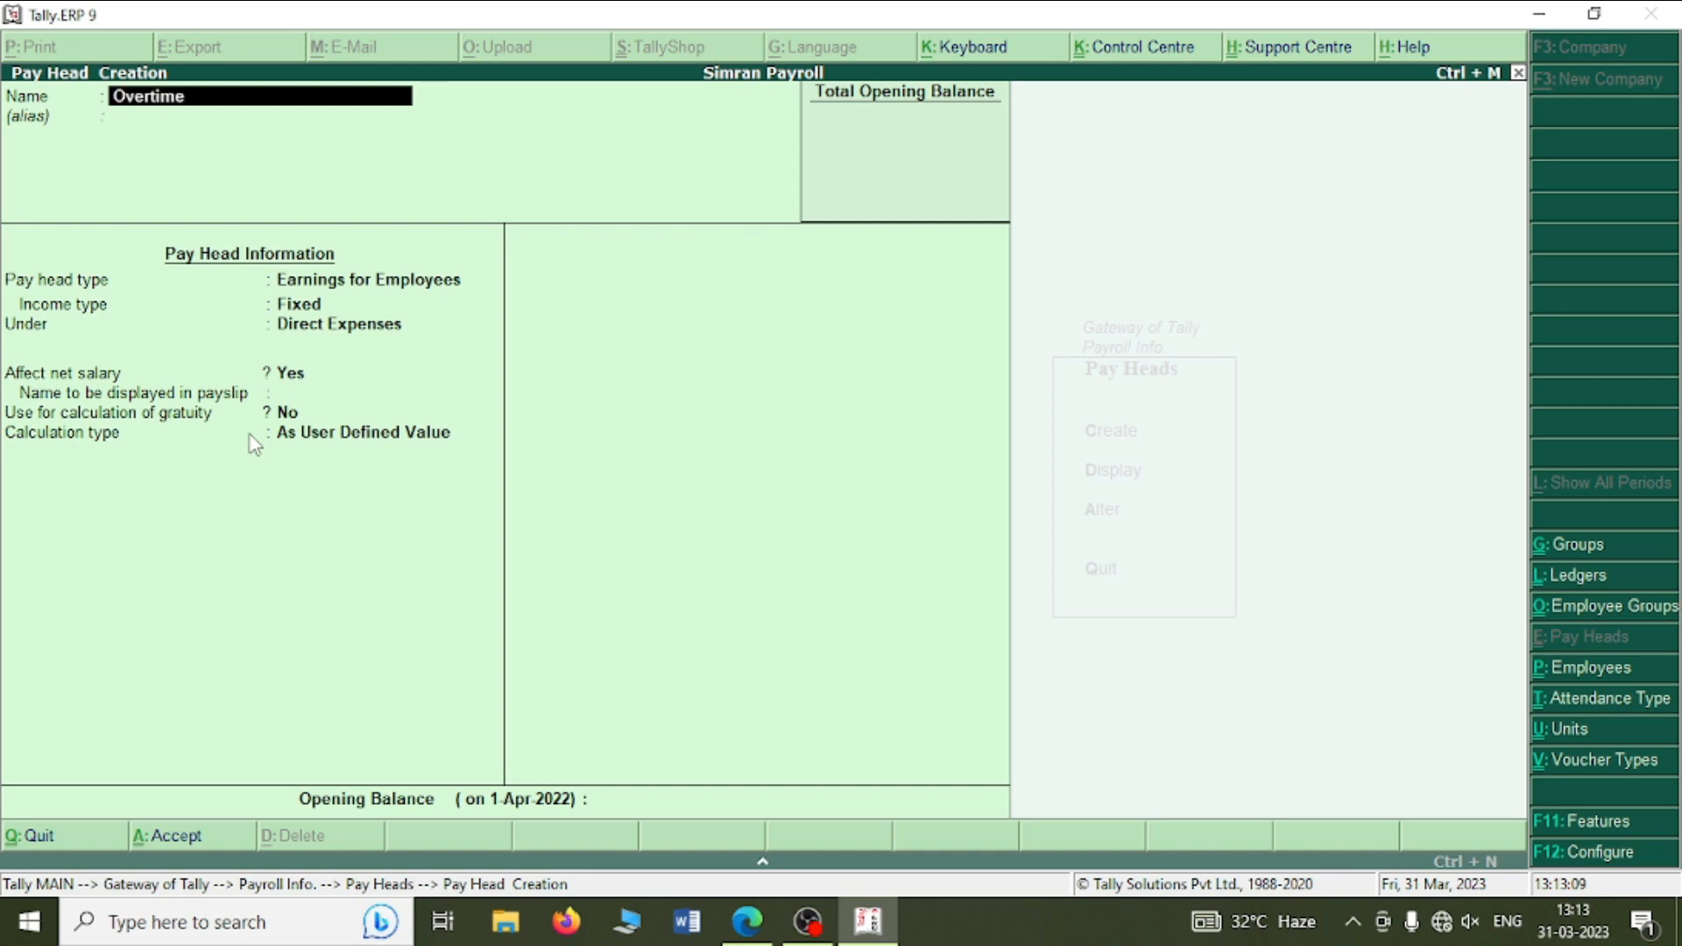
pyautogui.press('Return')
pyautogui.press('Return')
pyautogui.press('Return')
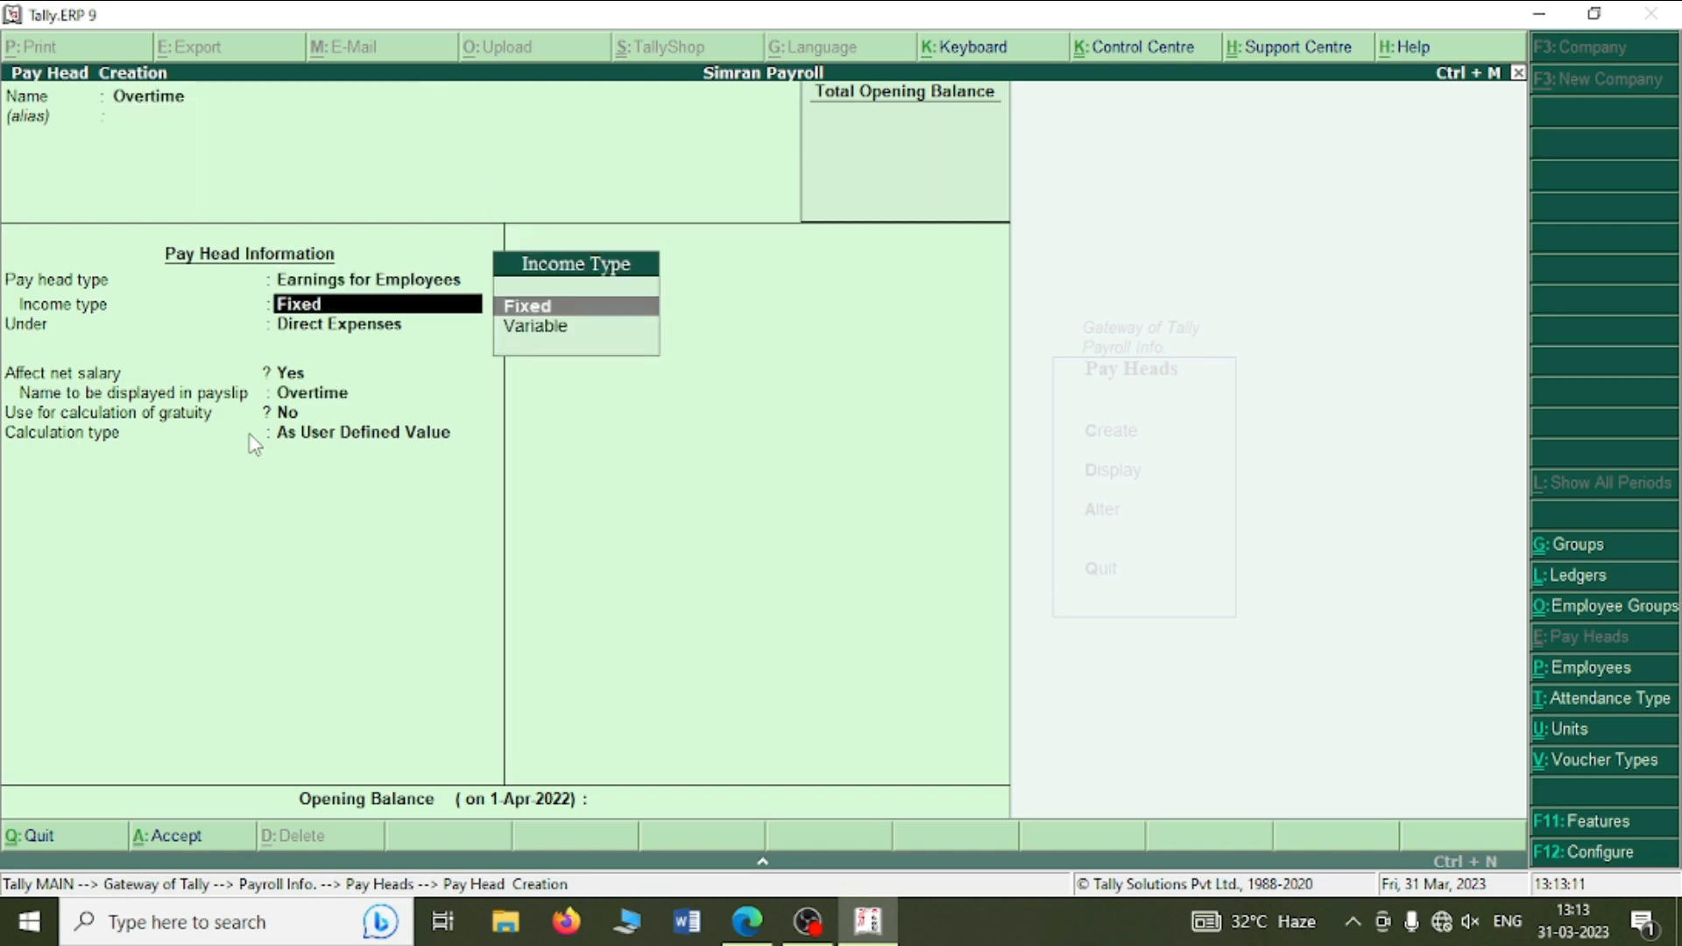
pyautogui.press('Return')
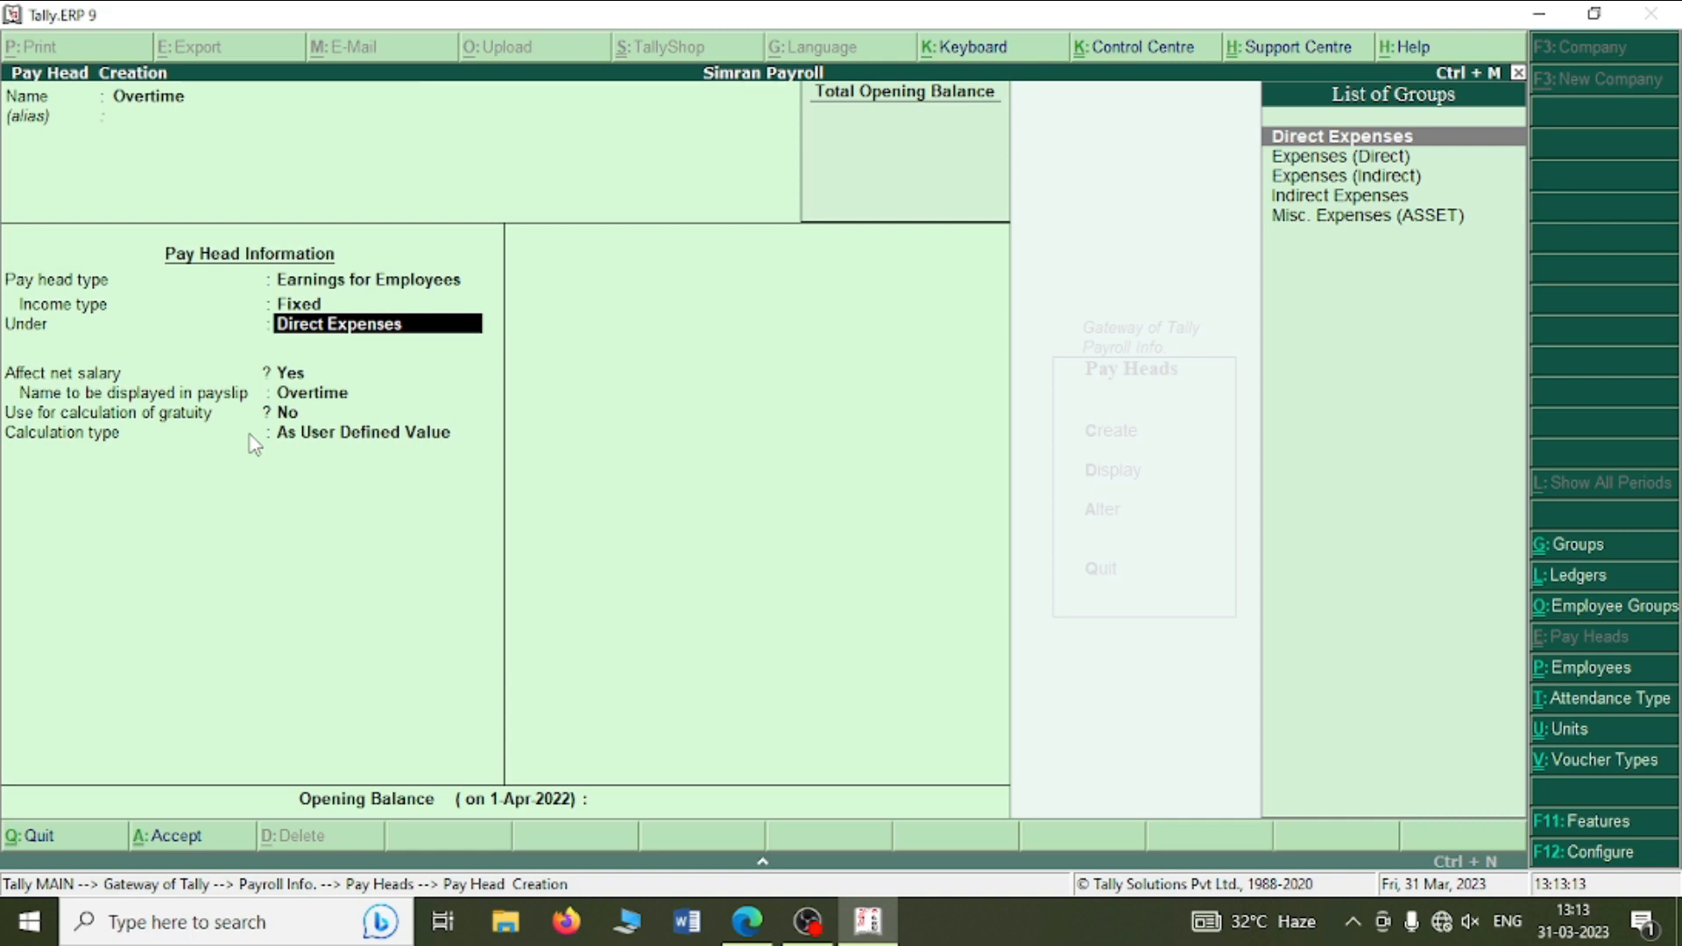
pyautogui.press('Return')
# - Following the PDF guide, accept Yes for affecting net salary, Overtime as the payslip name, and No for gratuity calculation
pyautogui.hotkey('alt', 'Tab')
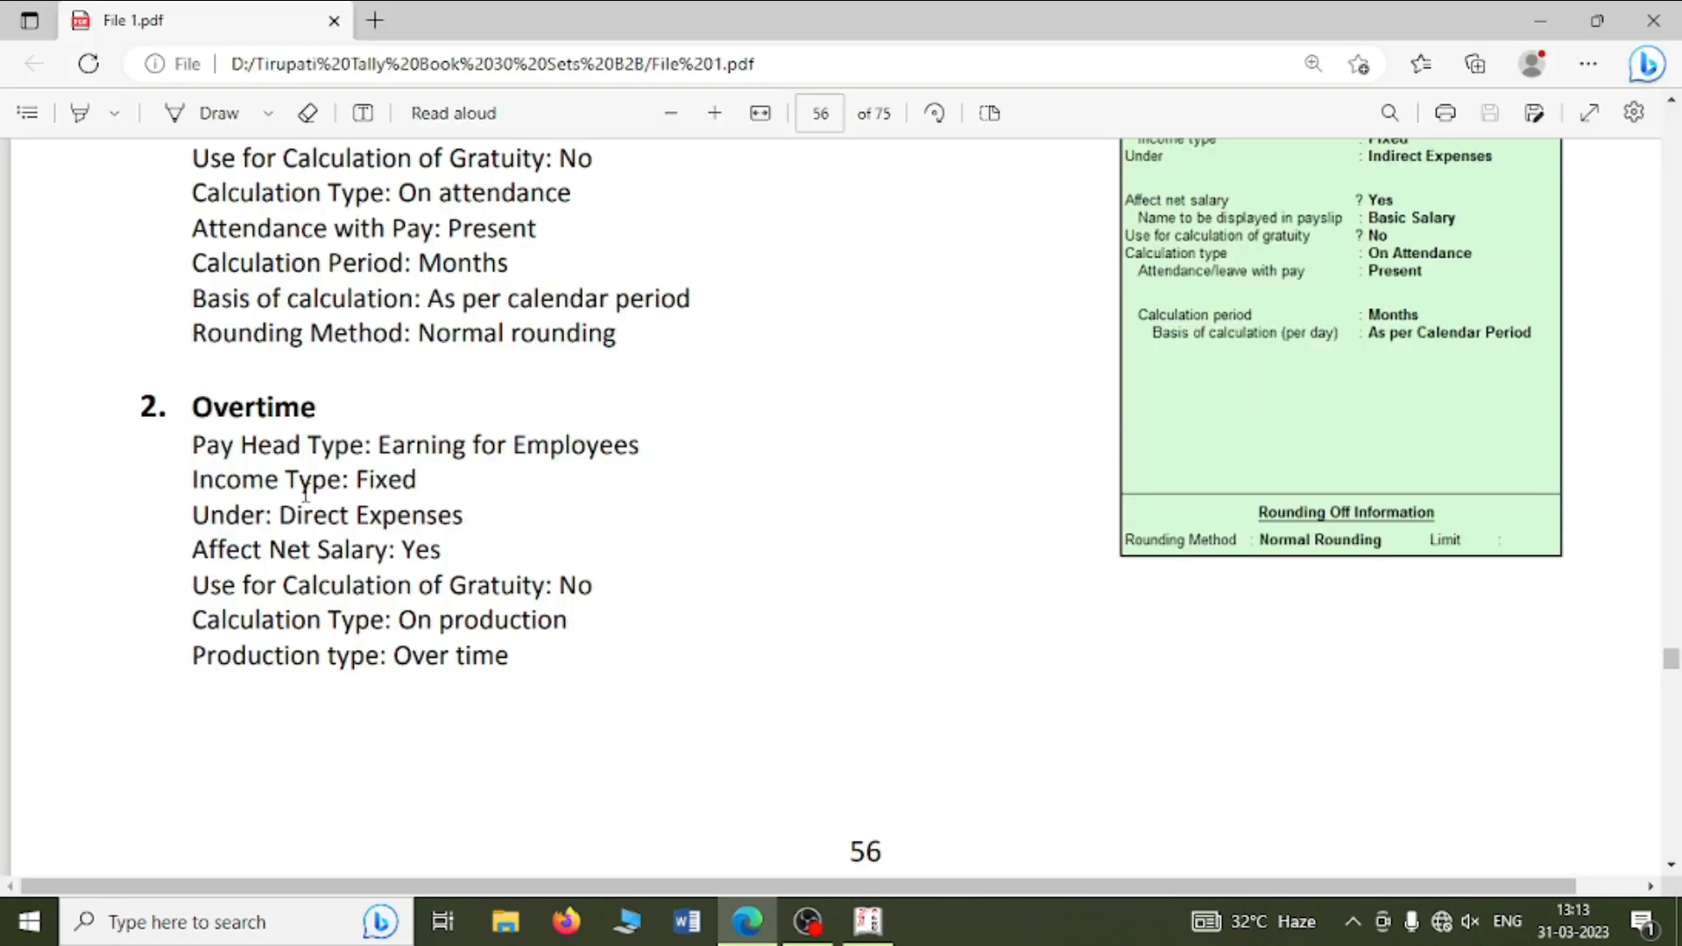
pyautogui.hotkey('alt', 'Tab')
pyautogui.press('Return')
pyautogui.press('Return')
pyautogui.press('Return')
# - Set the Overtime pay head's calculation type to On Production and its production type to Overtime
pyautogui.hotkey('alt', 'Tab')
pyautogui.hotkey('alt', 'Tab')
pyautogui.press('Down')
pyautogui.press('Down')
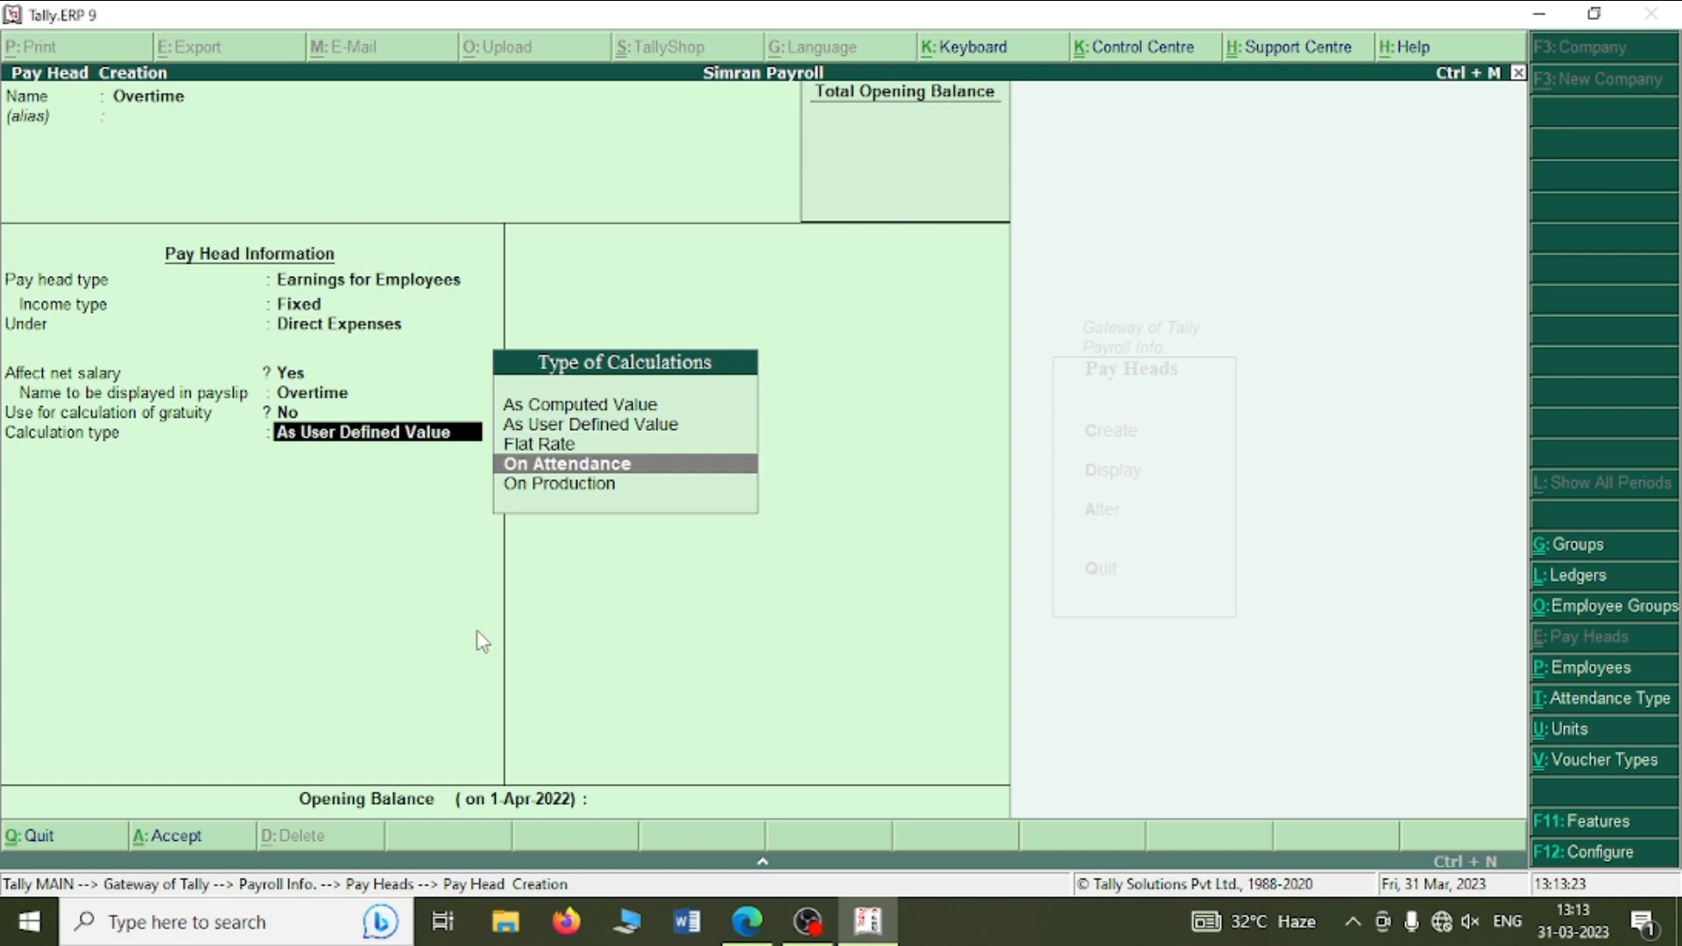
pyautogui.press('Down')
pyautogui.press('Return')
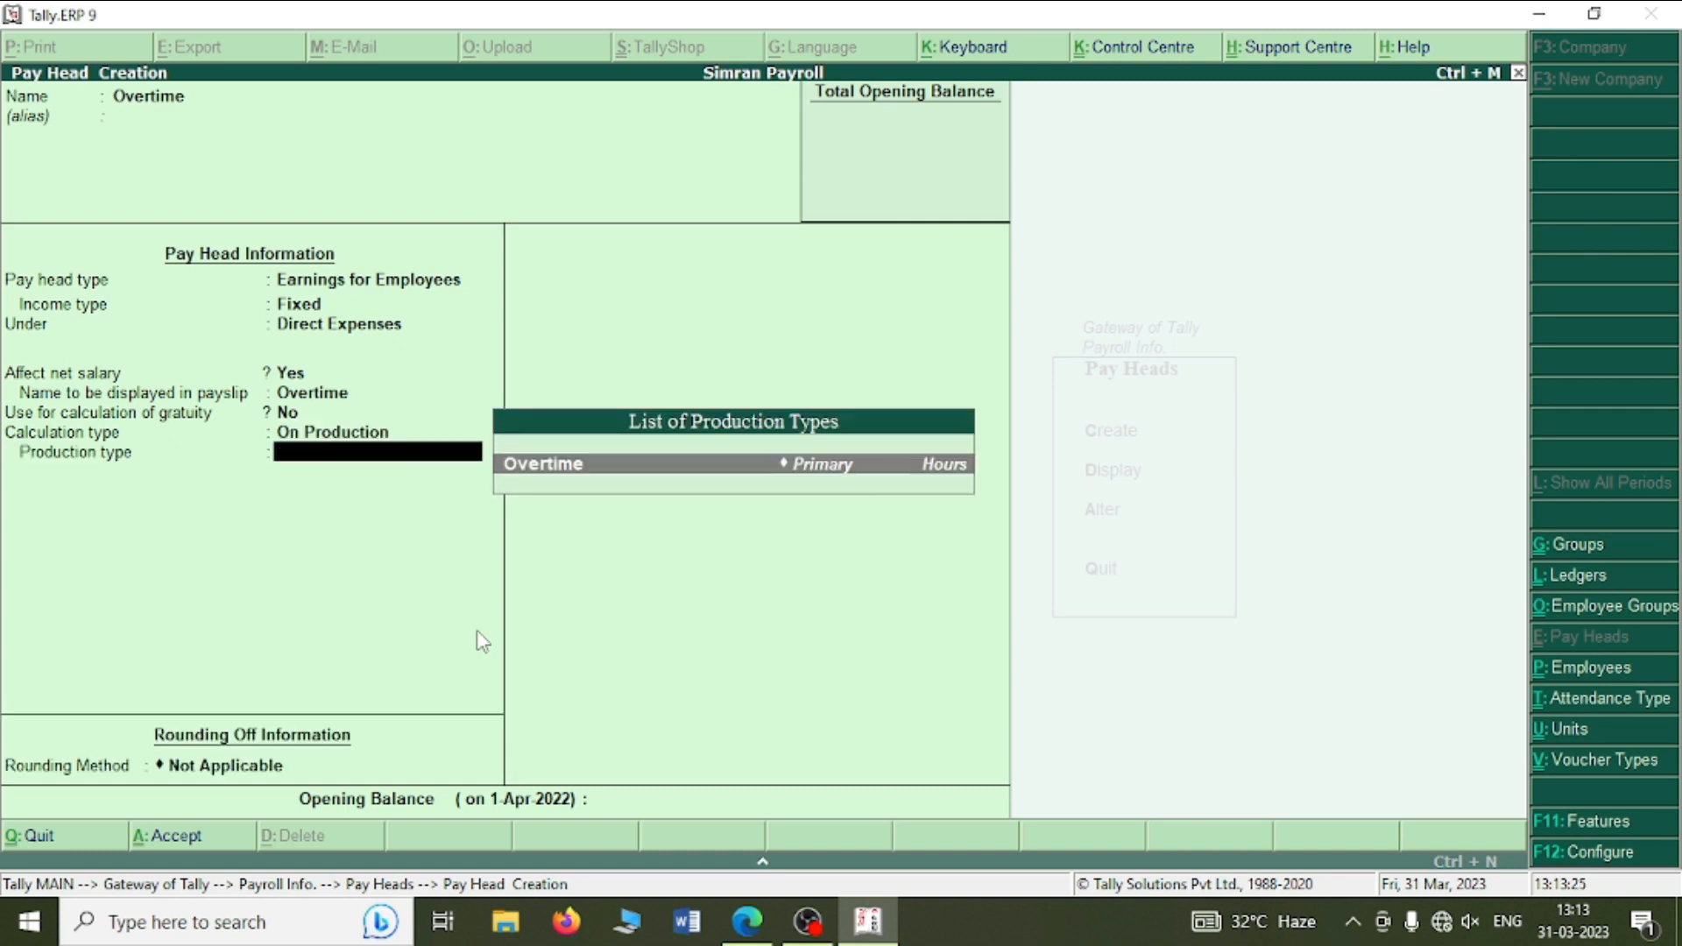
pyautogui.press('Return')
# - Set the Overtime pay head's rounding method to Normal Rounding, leave the limit and opening balance blank, and save it
pyautogui.press('Return')
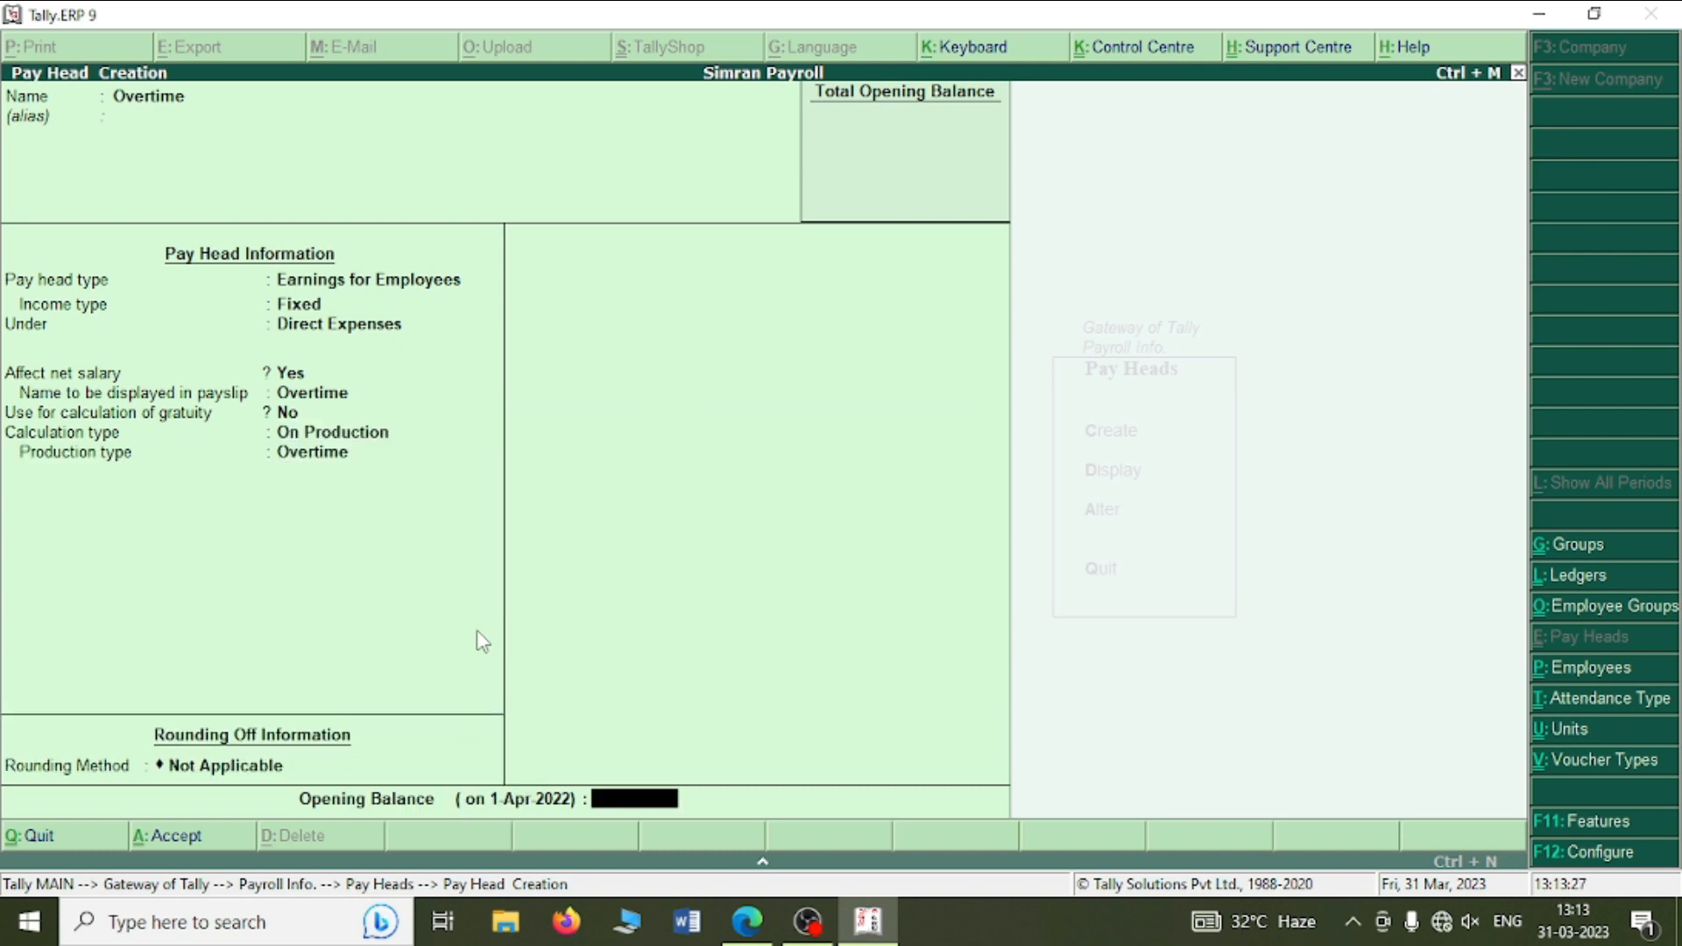
pyautogui.press('BackSpace')
pyautogui.press('Down')
pyautogui.press('Down')
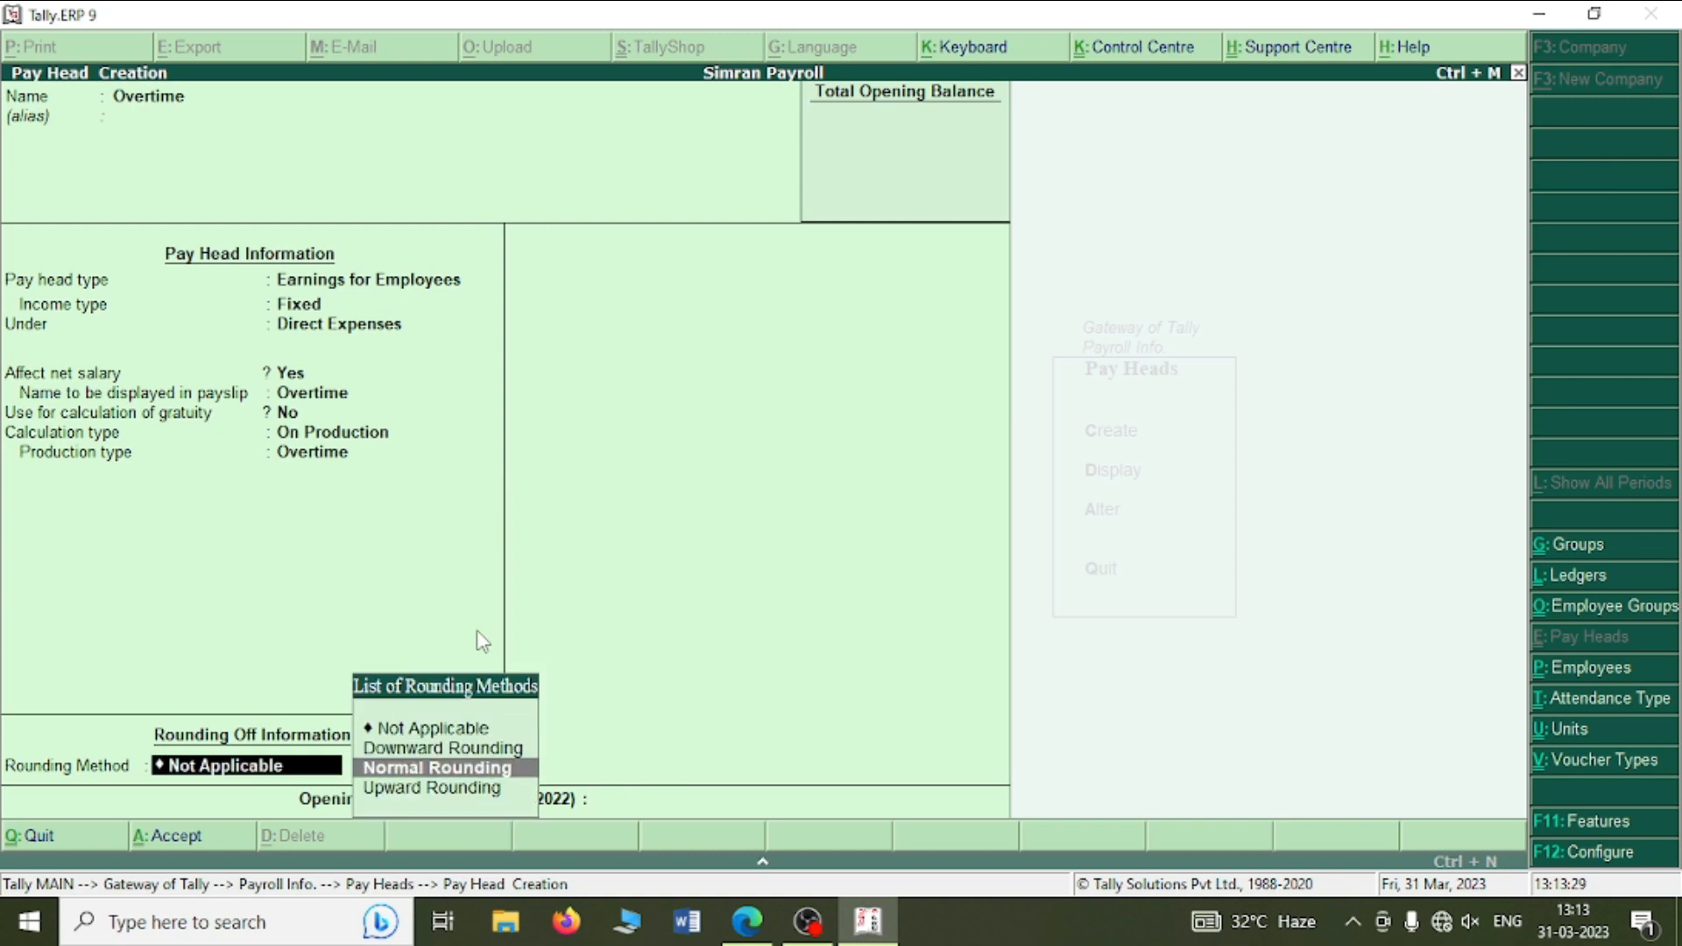
pyautogui.press('Return')
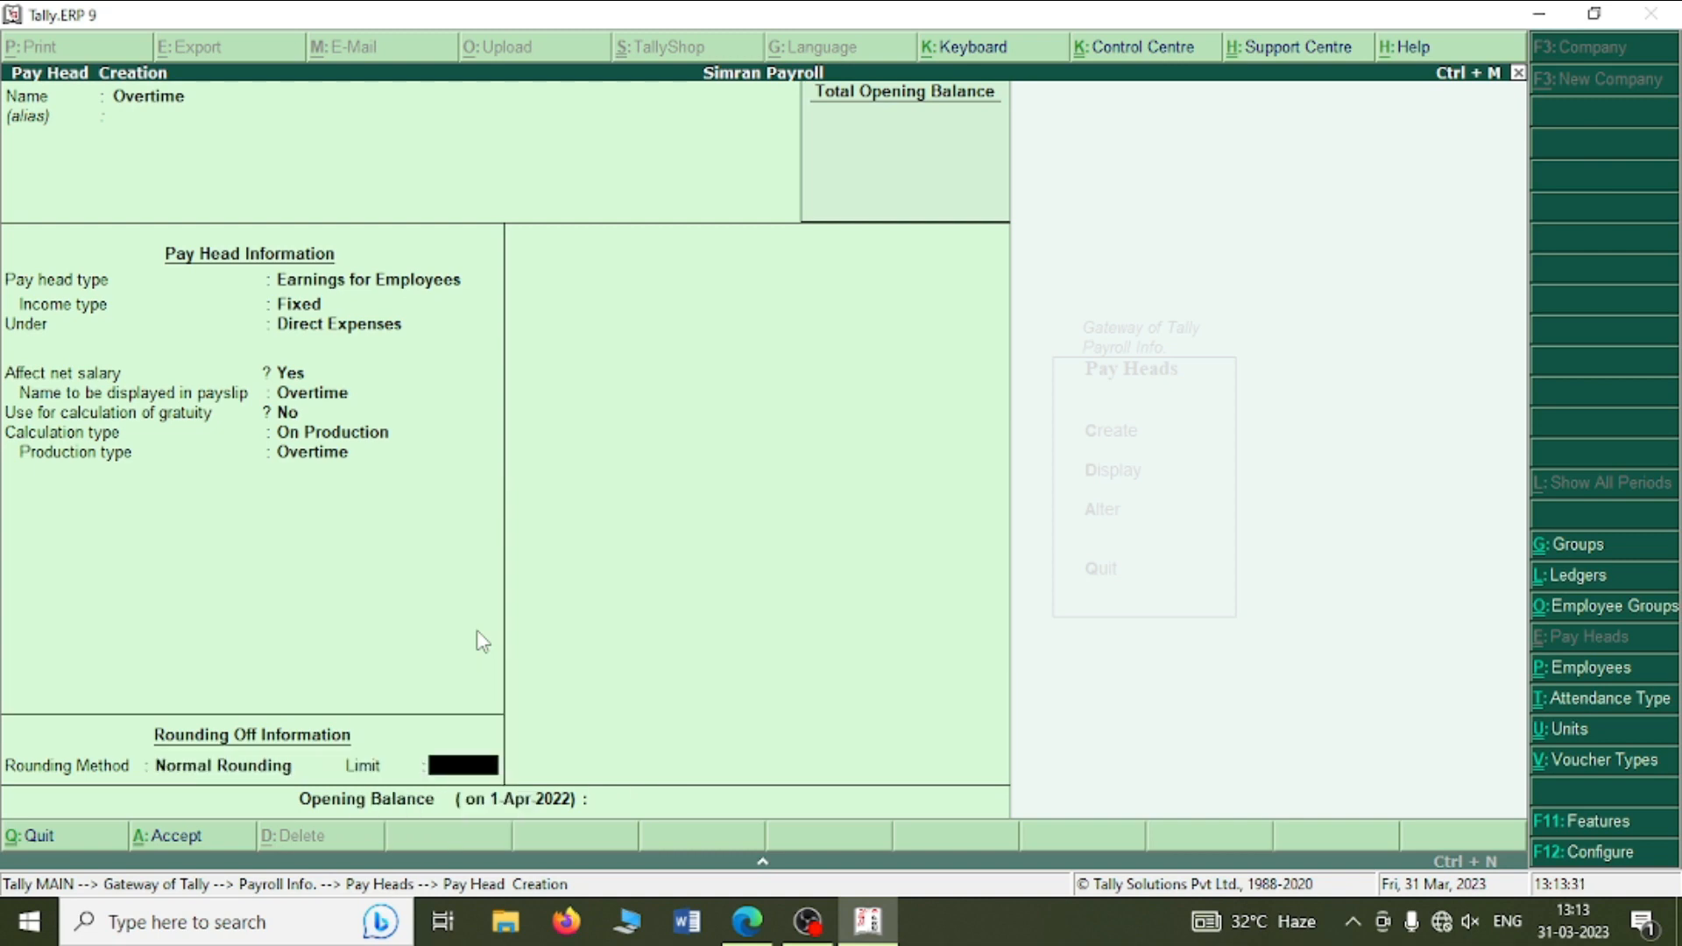
pyautogui.press('Return')
pyautogui.press('Return')
pyautogui.press('Return')
# - Following the PDF guide, start the HRA pay head as Earnings for Employees with Fixed income
pyautogui.hotkey('alt', 'Tab')
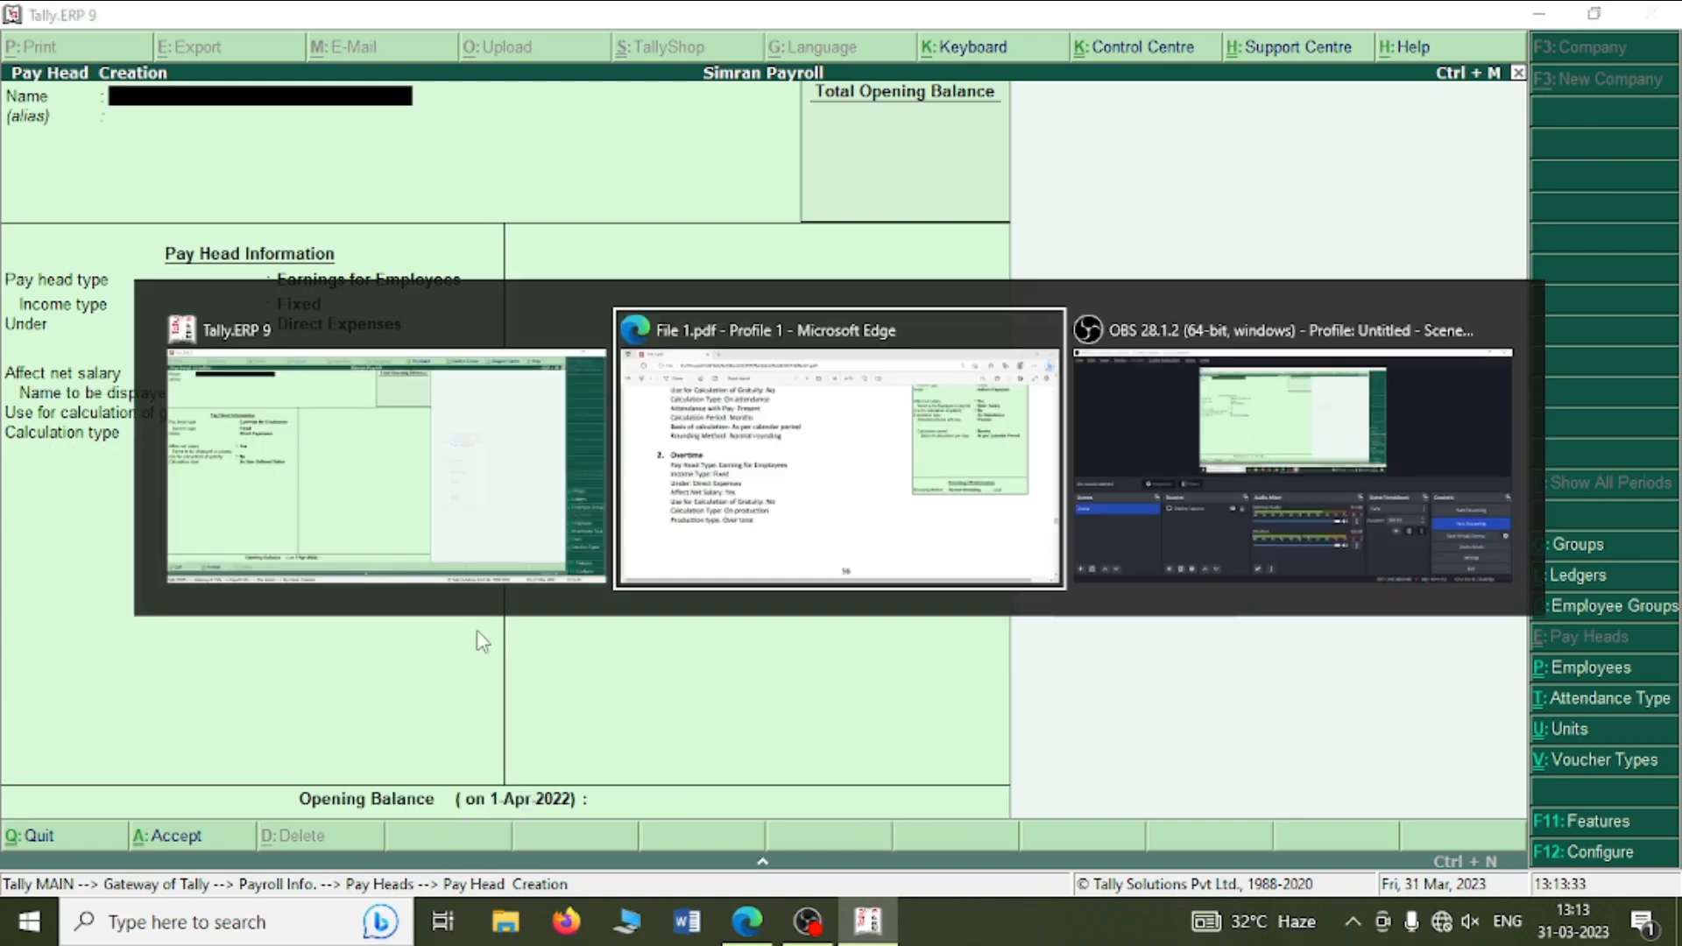
pyautogui.scroll(-10, 479, 631)
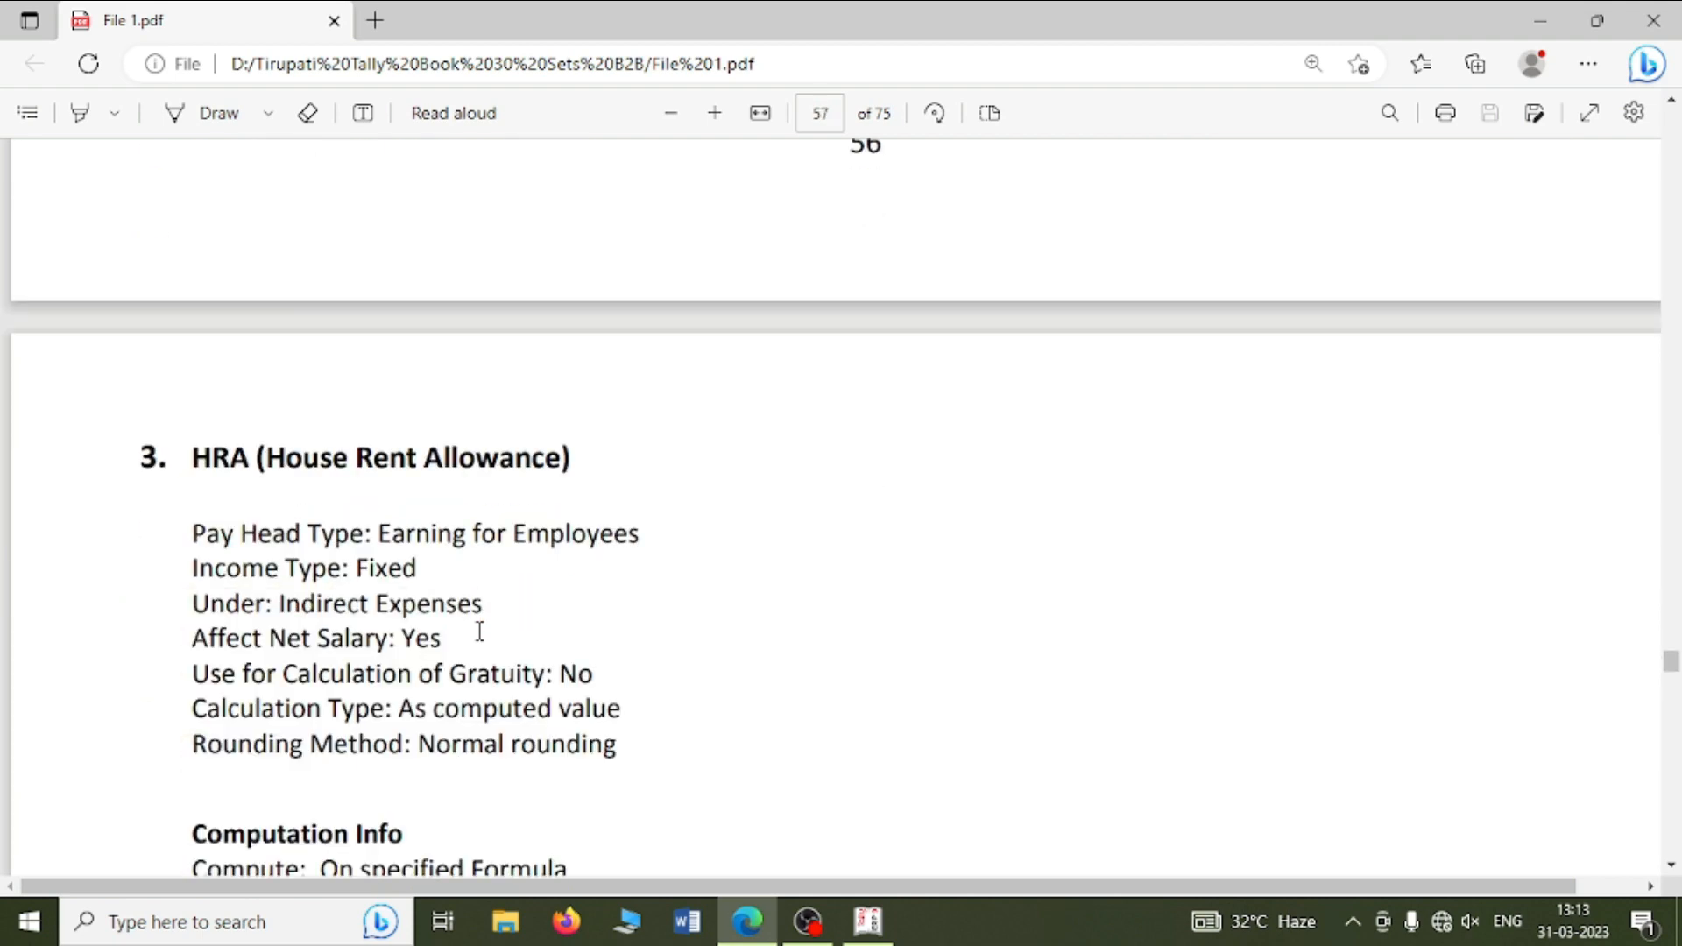
pyautogui.hotkey('alt', 'Tab')
pyautogui.write('HRA')
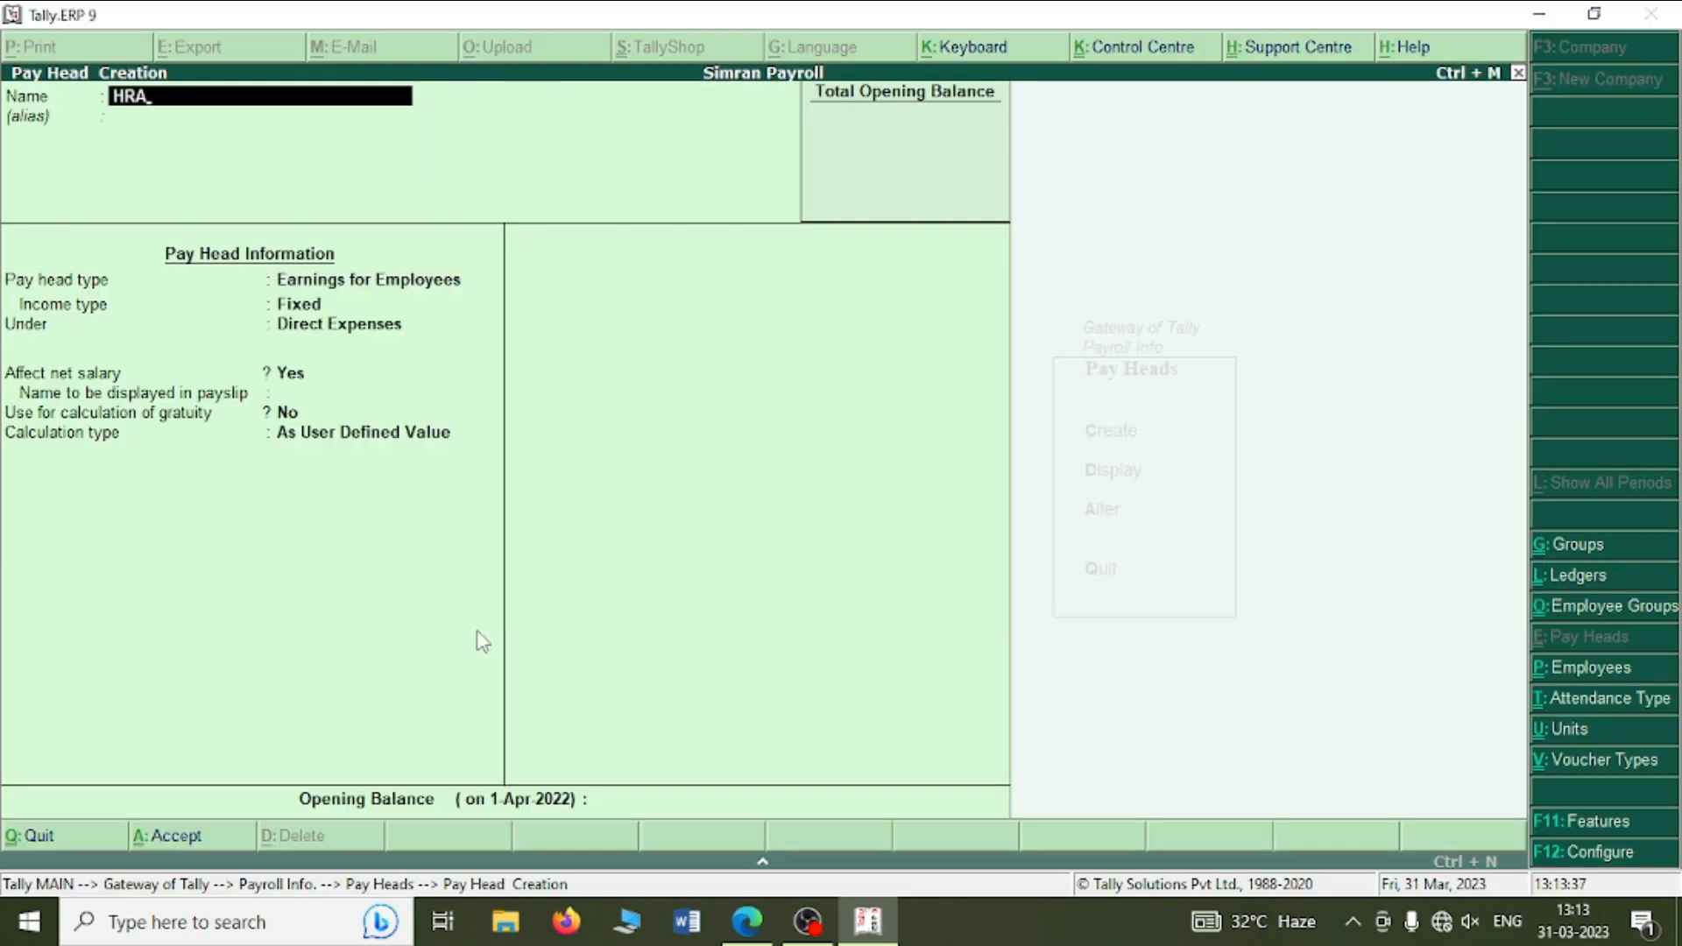
pyautogui.press('Return')
pyautogui.press('Return')
pyautogui.hotkey('alt', 'Tab')
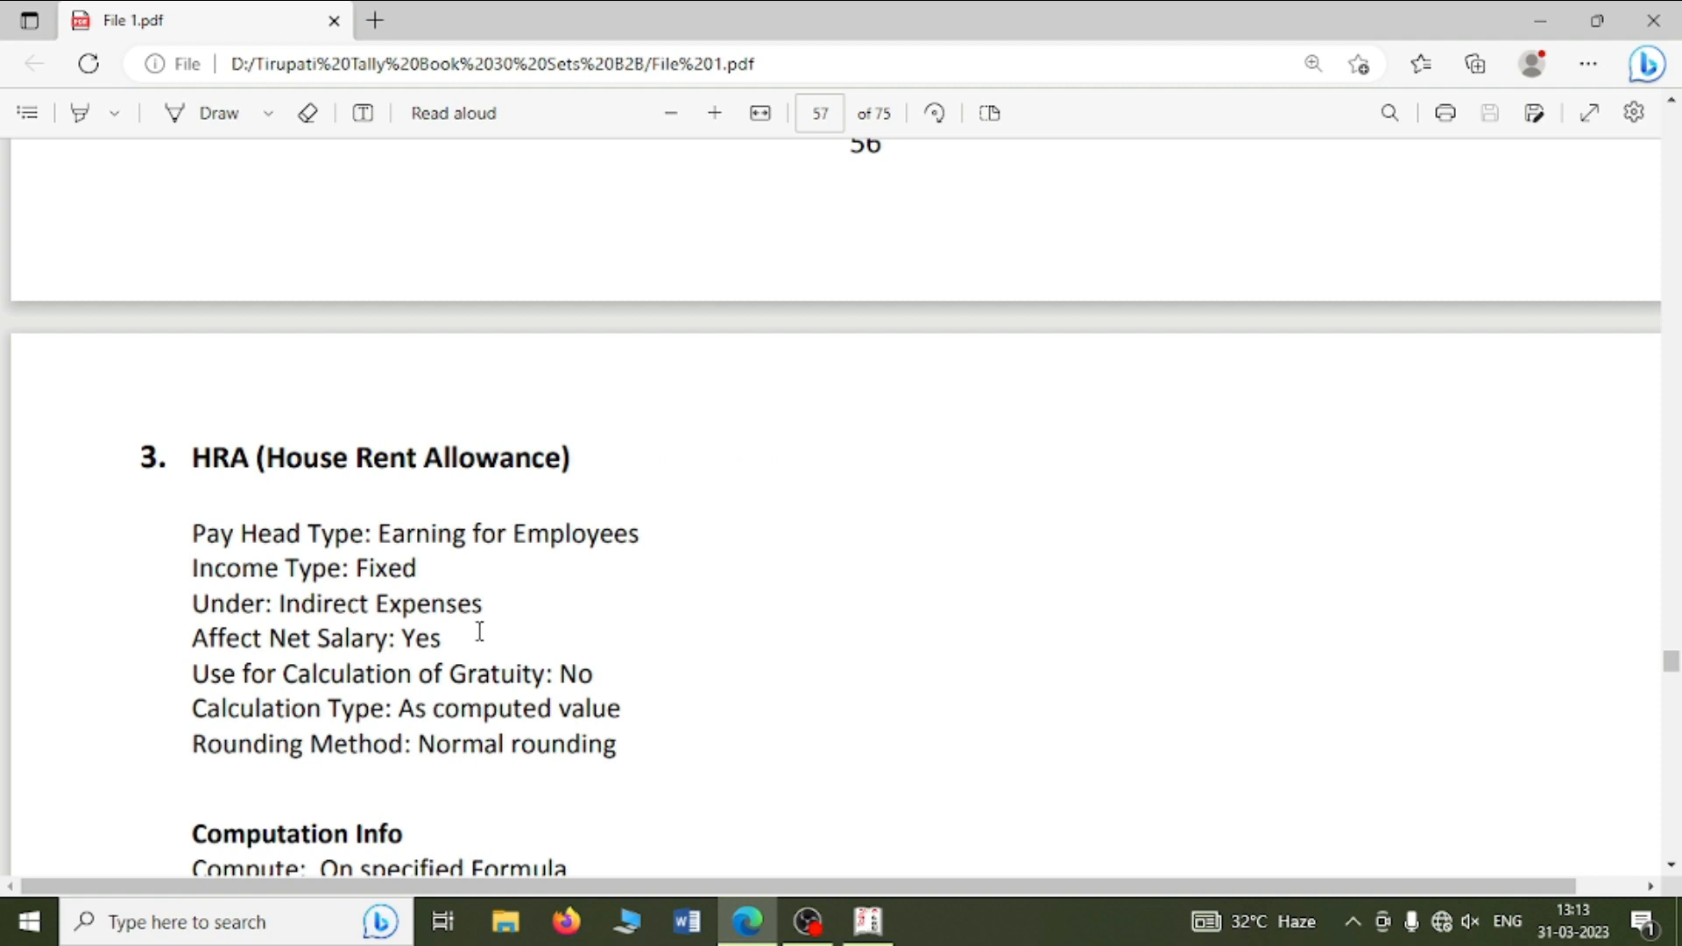
pyautogui.hotkey('alt', 'Tab')
pyautogui.press('Return')
pyautogui.press('Return')
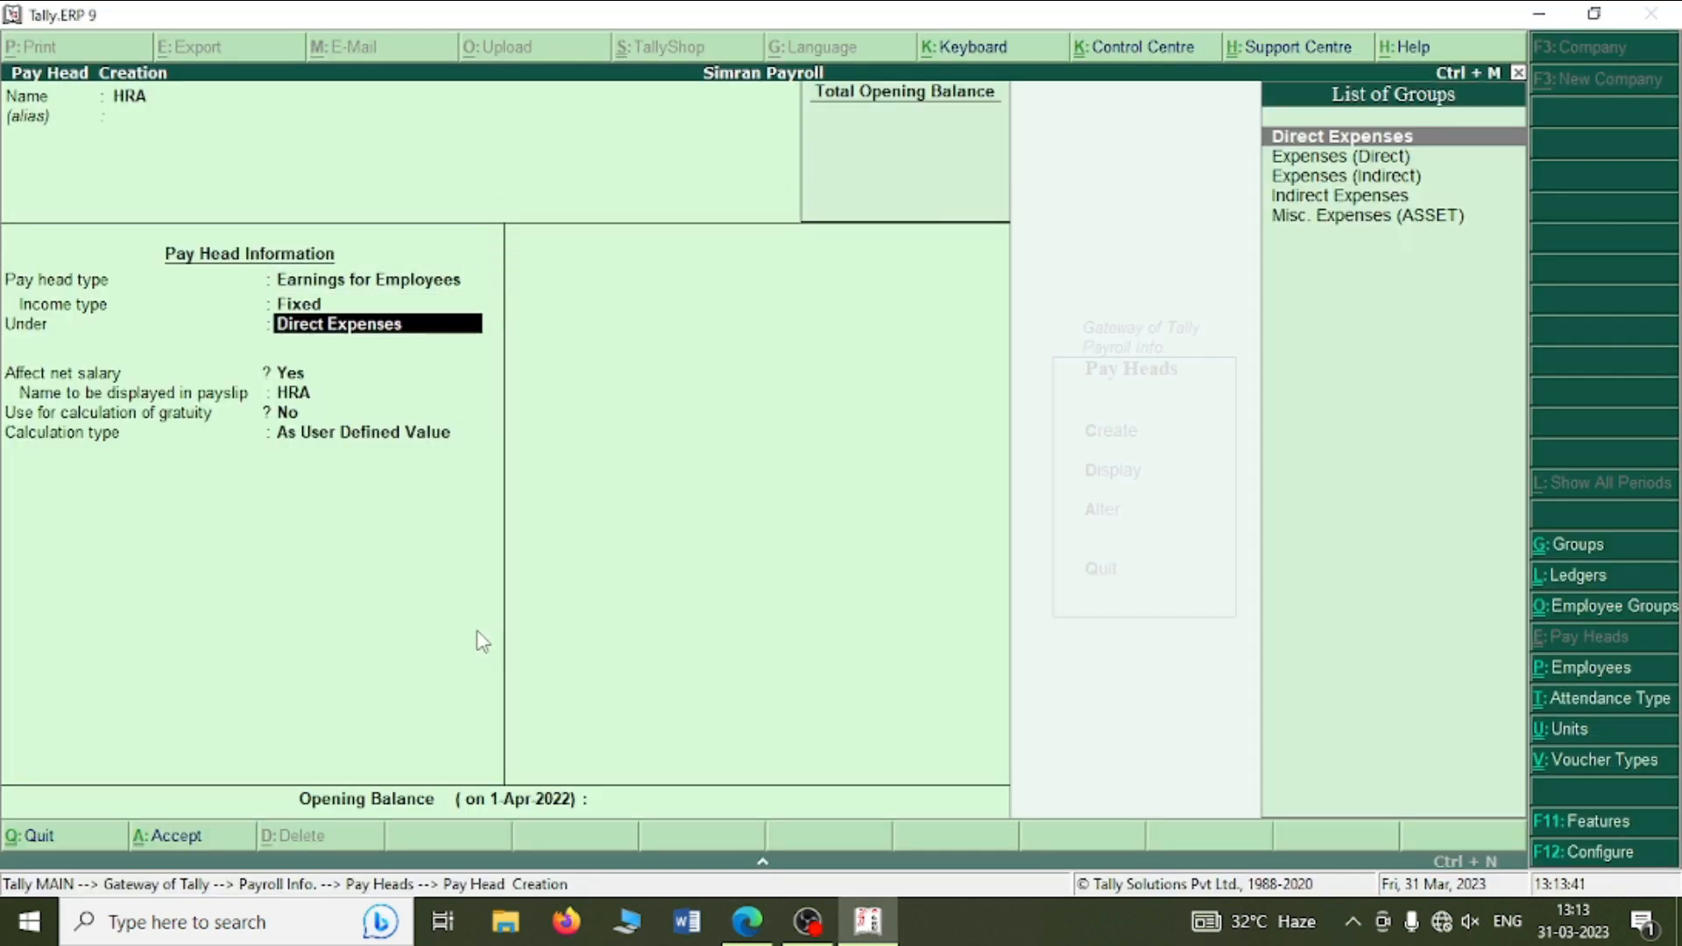
# - Place HRA under Indirect Expenses, affecting net salary, with HRA as the payslip name and No for gratuity calculation
pyautogui.hotkey('alt', 'Tab')
pyautogui.hotkey('alt', 'Tab')
pyautogui.press('Down')
pyautogui.press('Down')
pyautogui.press('Down')
pyautogui.press('Return')
pyautogui.press('Return')
pyautogui.press('Return')
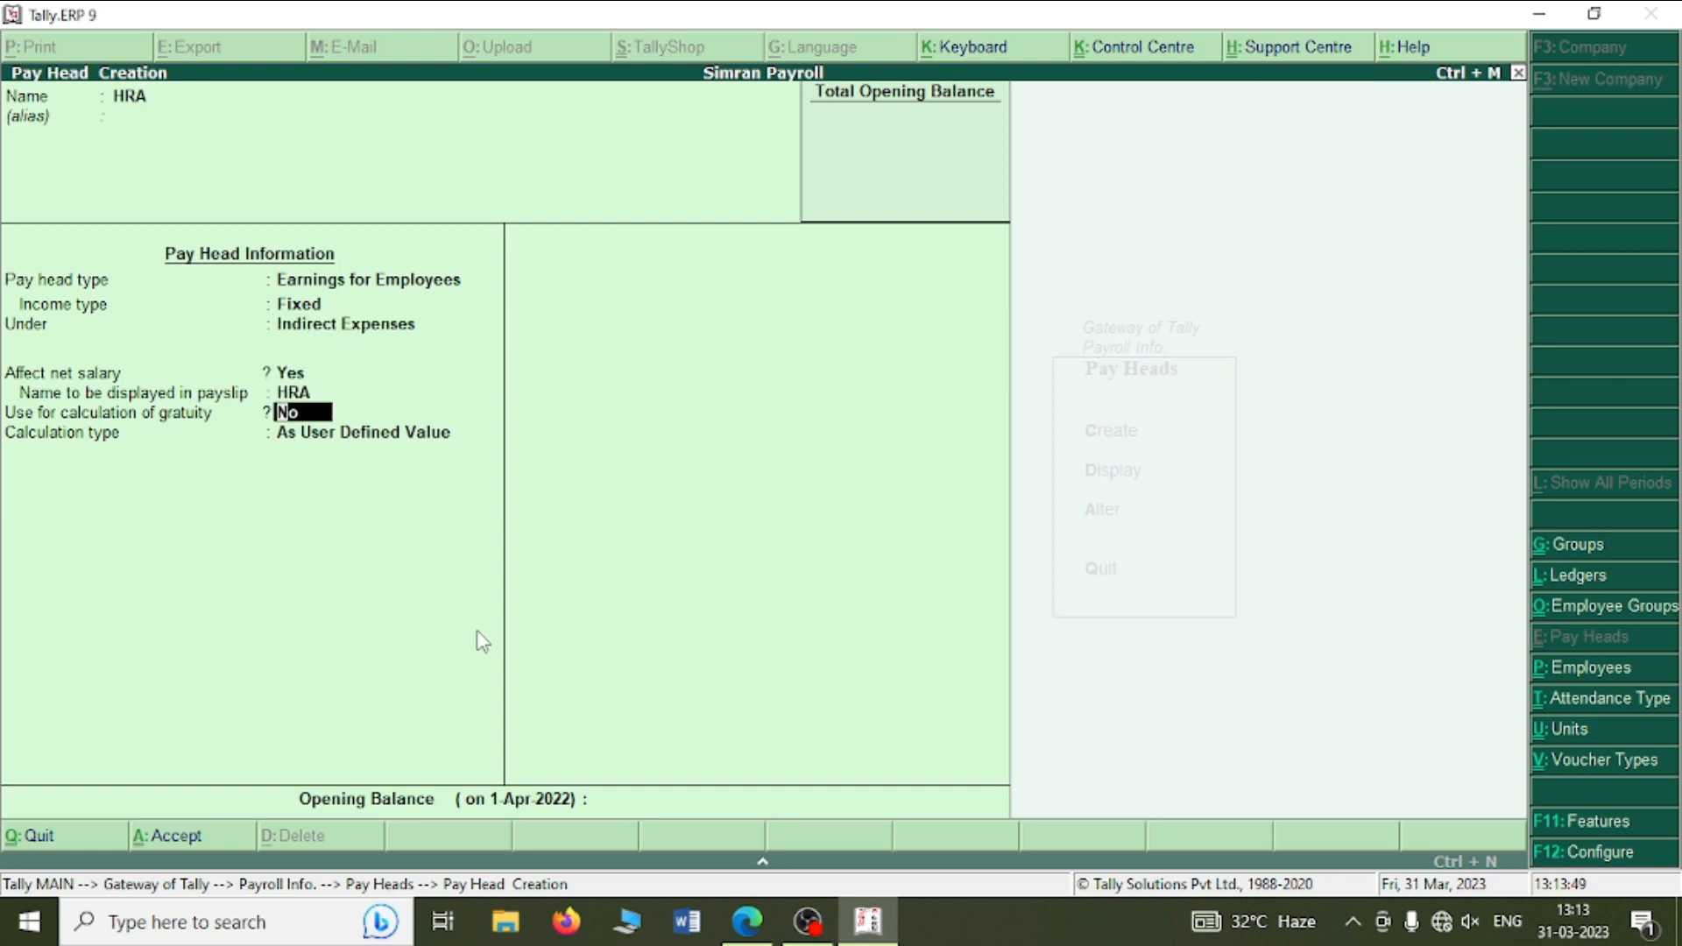
pyautogui.press('Return')
# - Check the HRA rules in the PDF guide and set HRA's calculation type to As Computed Value, with Months as period and rounding Not Applicable
pyautogui.hotkey('alt', 'Tab')
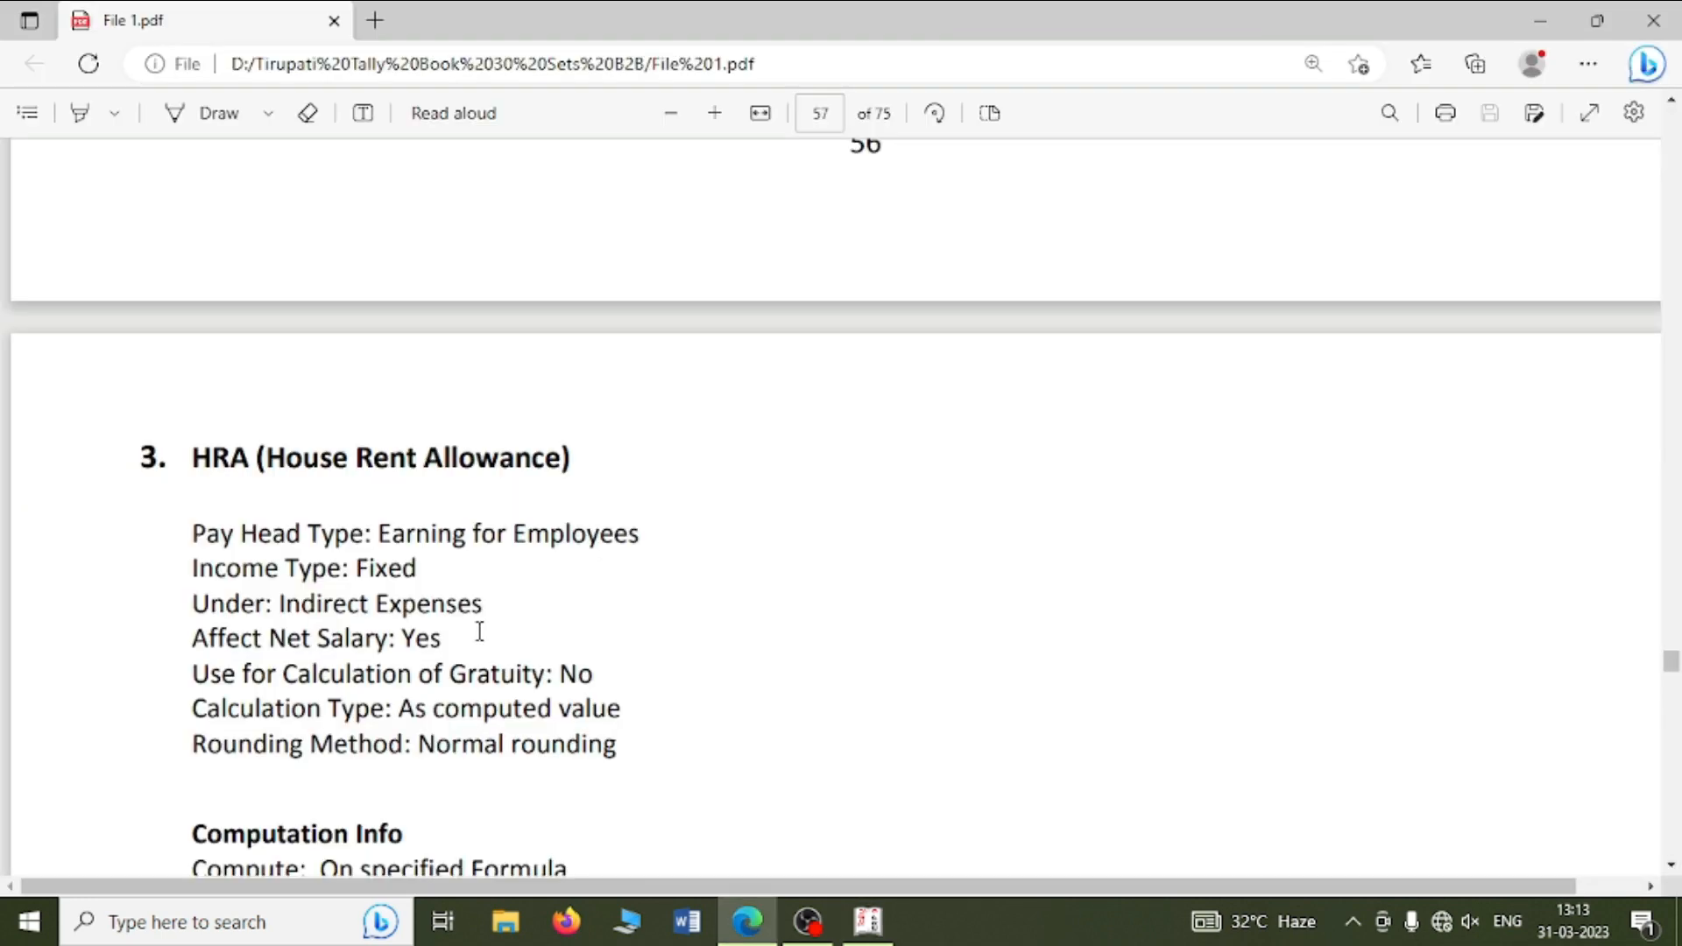
pyautogui.scroll(-3, 285, 802)
pyautogui.moveTo(402, 471); pyautogui.dragTo(620, 473)
pyautogui.click(570, 469)
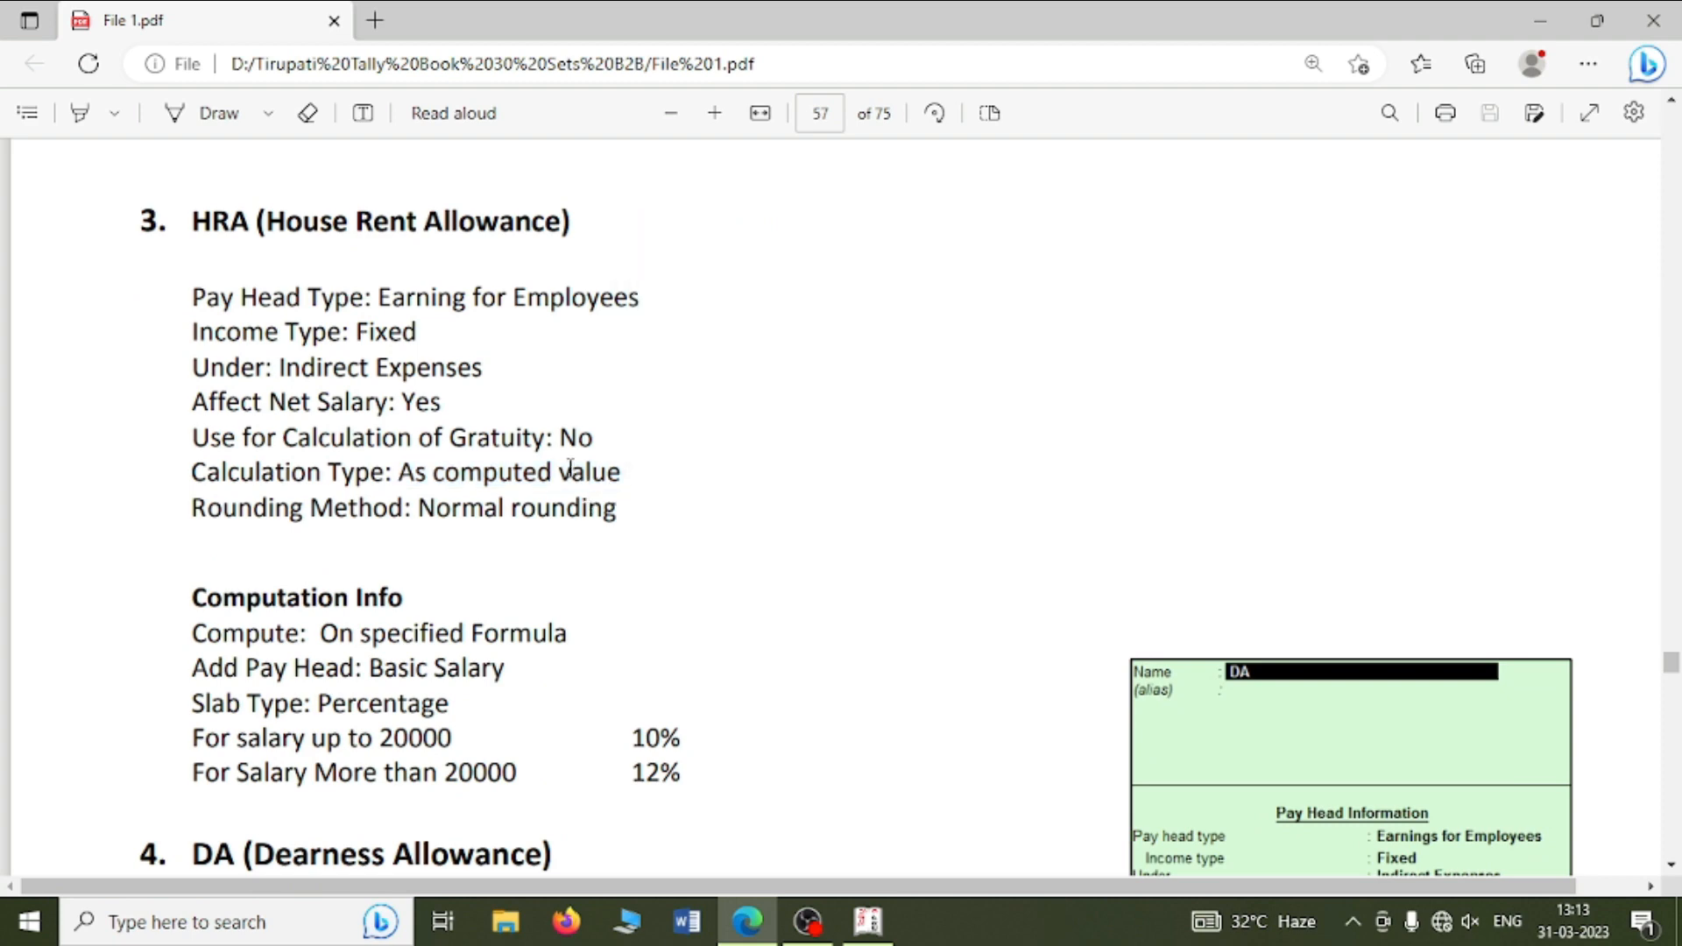
pyautogui.scroll(10, 570, 472)
pyautogui.scroll(-1, 564, 469)
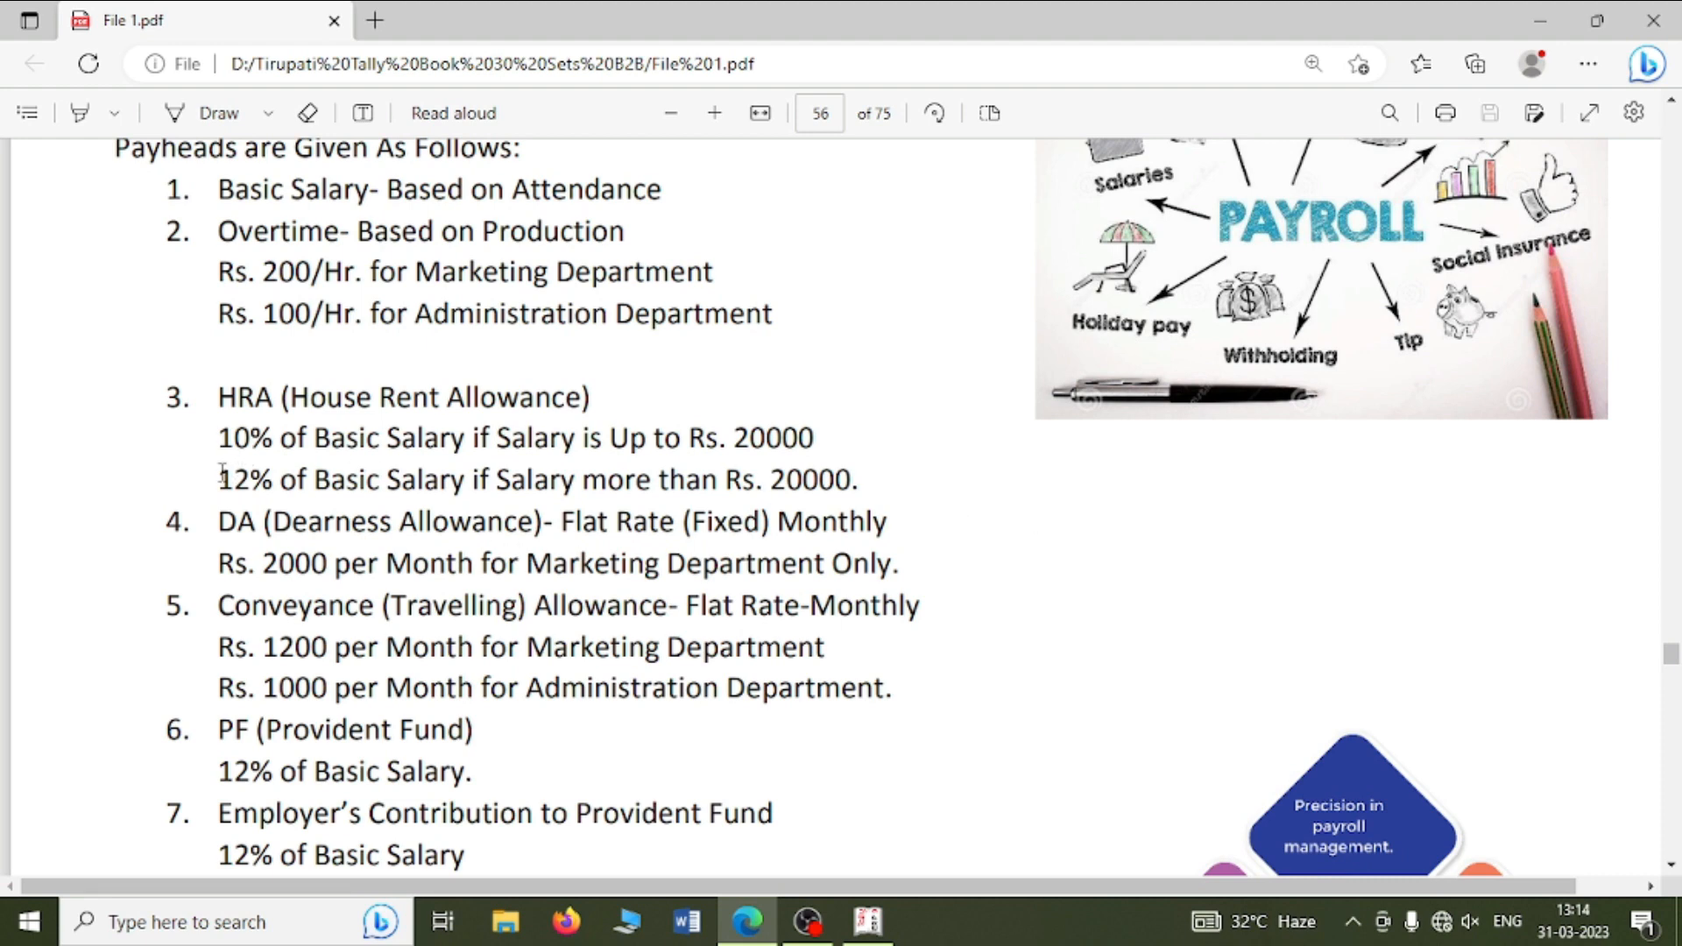
pyautogui.hotkey('alt', 'Tab')
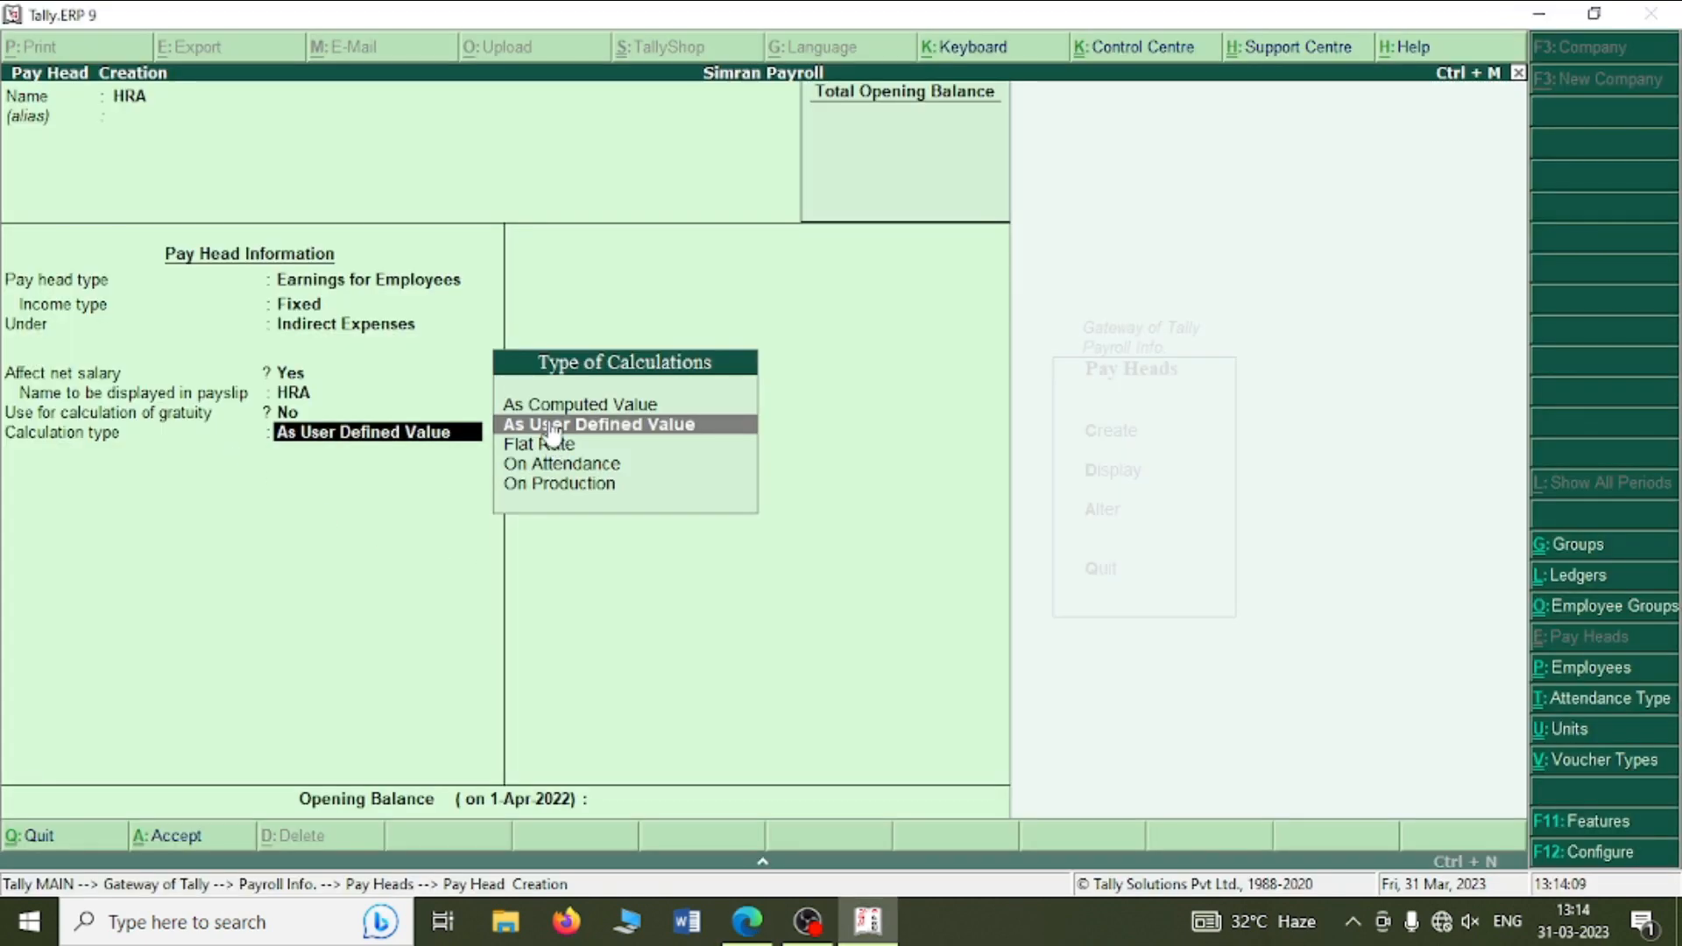
pyautogui.press('Up')
pyautogui.press('Return')
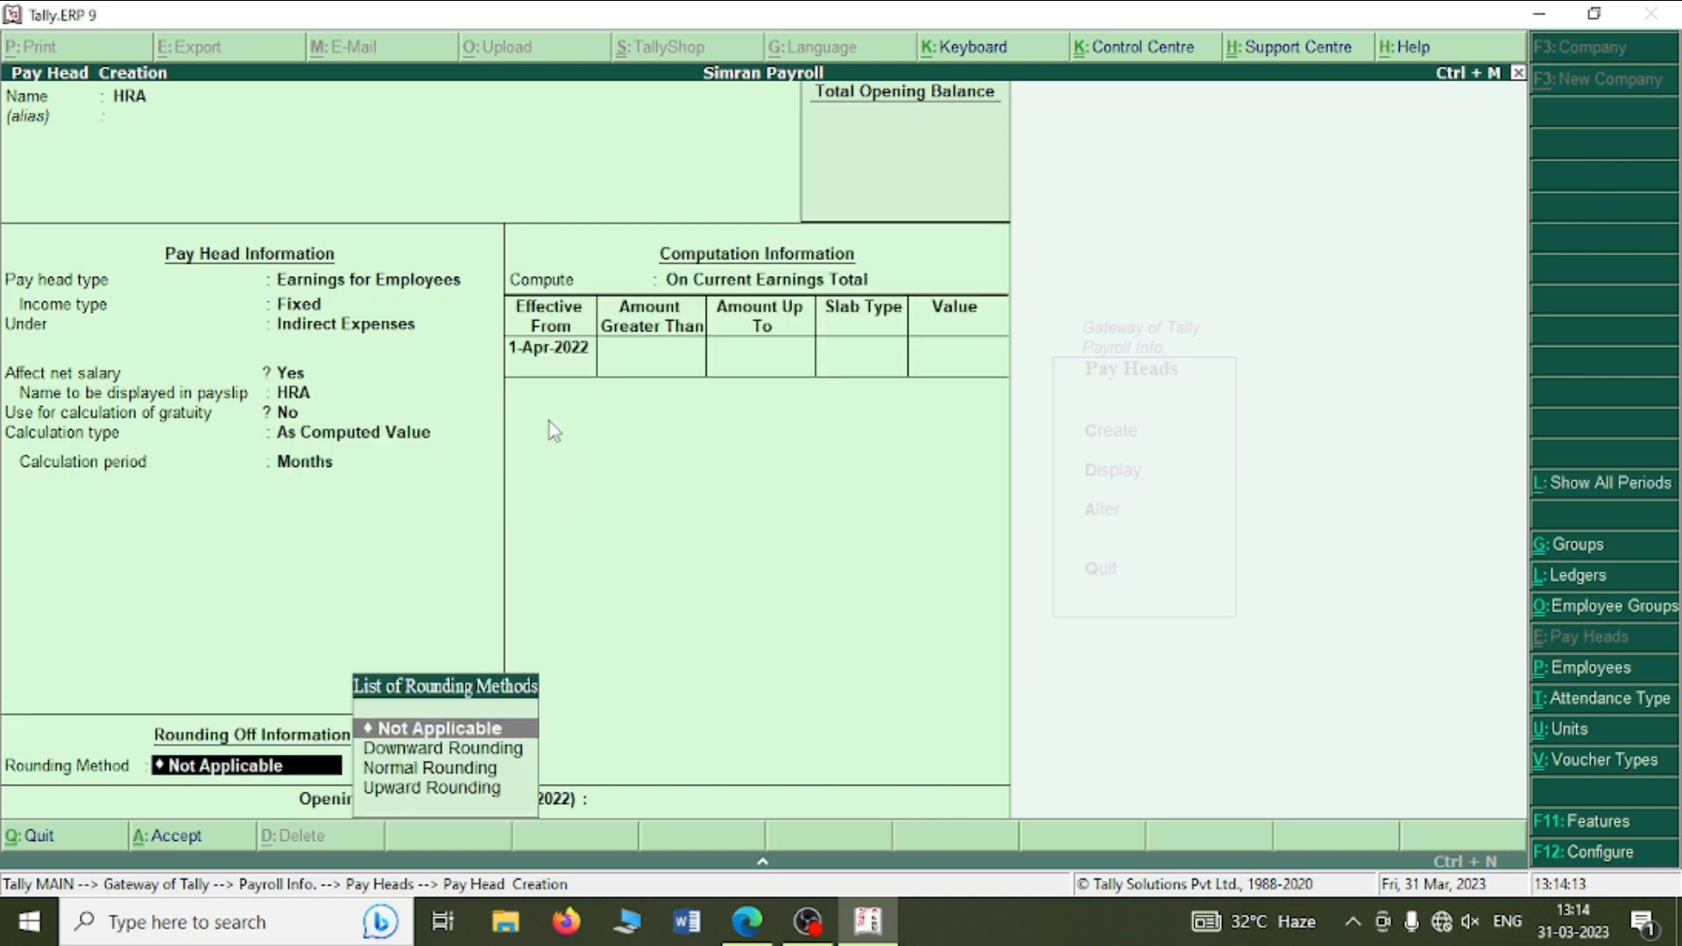
pyautogui.press('Return')
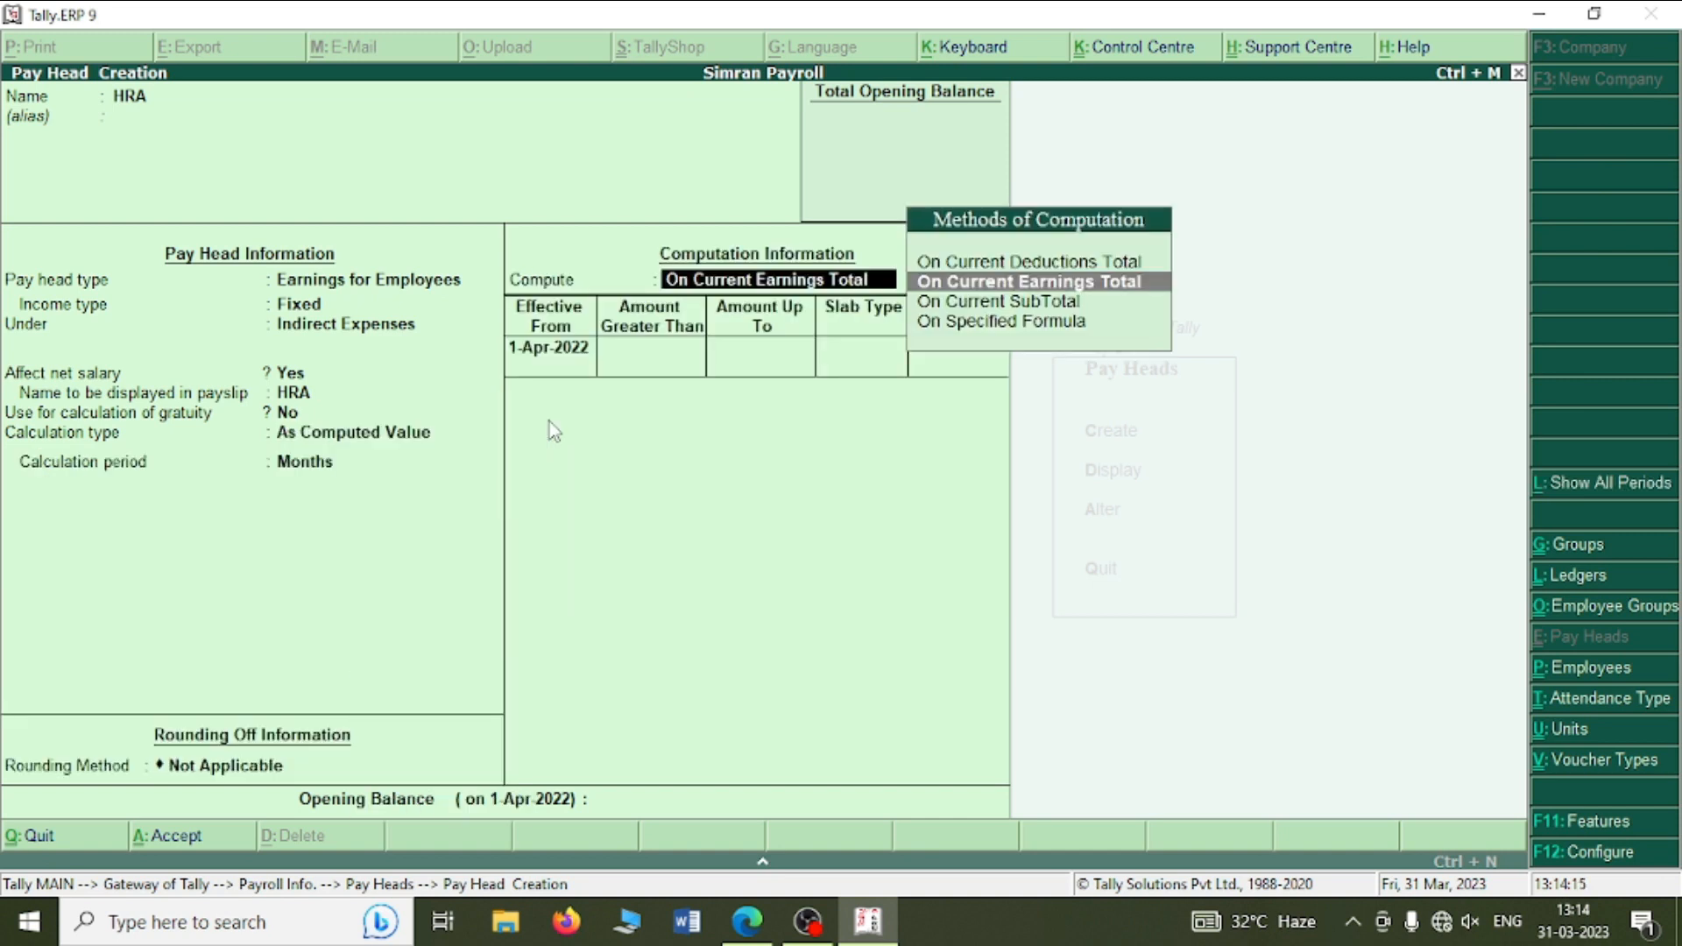
# - Compute HRA On Specified Formula, adding Basic Salary as the only pay head in the formula
pyautogui.press('Down')
pyautogui.press('Down')
pyautogui.press('Return')
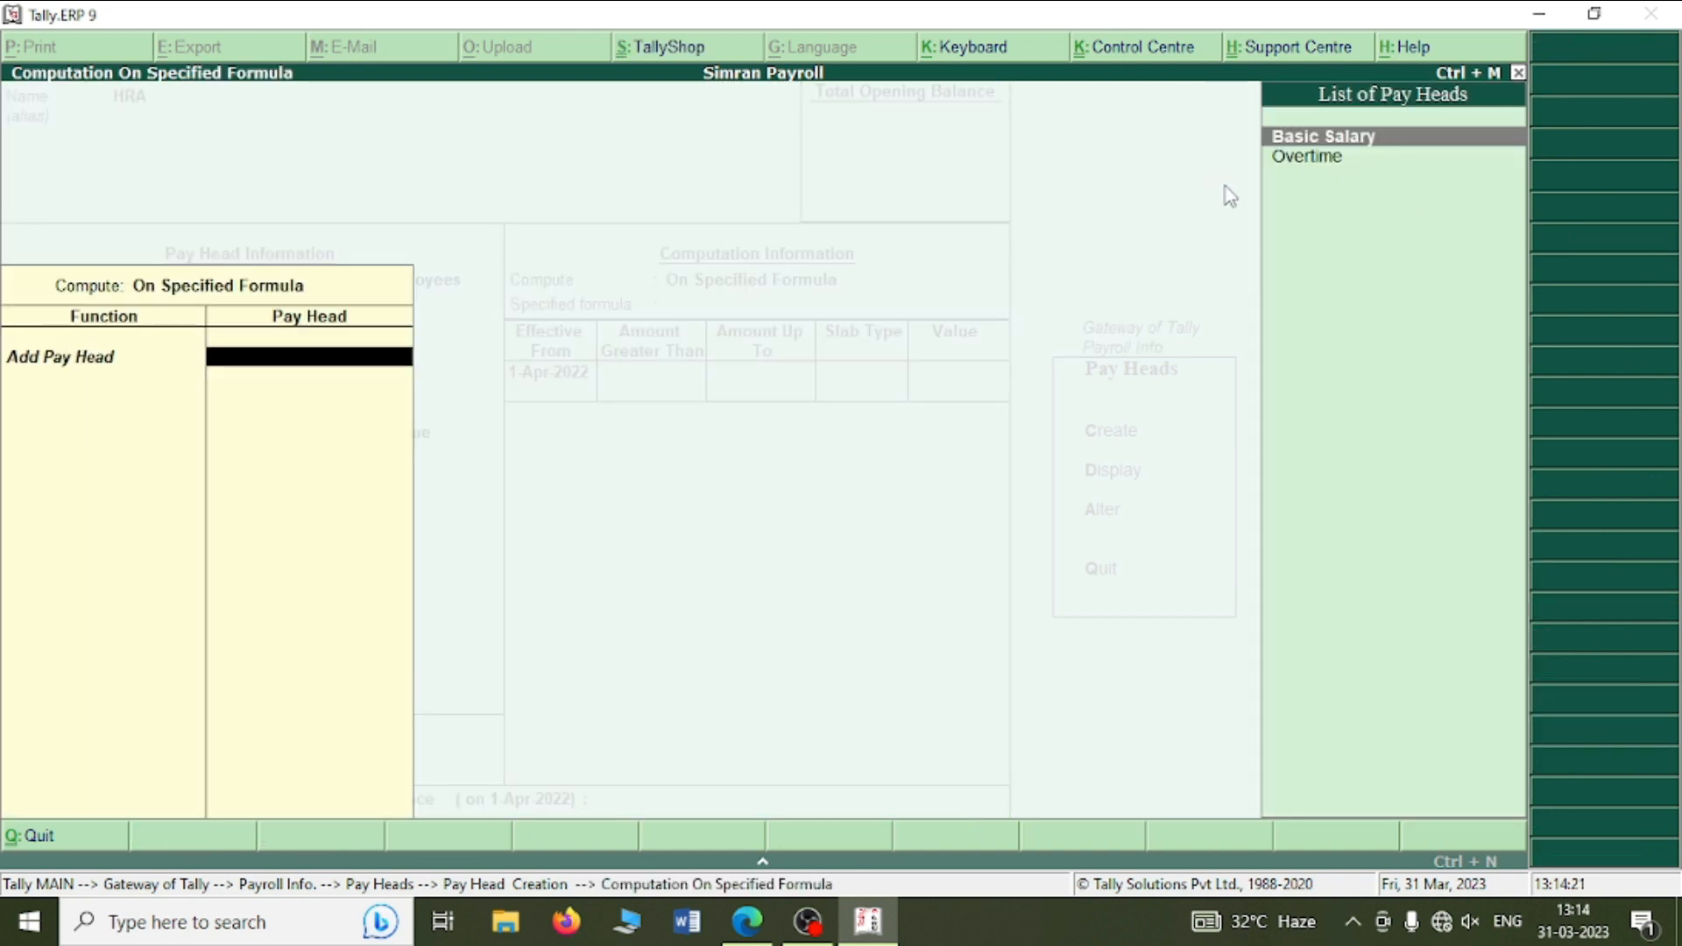
pyautogui.press('Return')
pyautogui.press('Return')
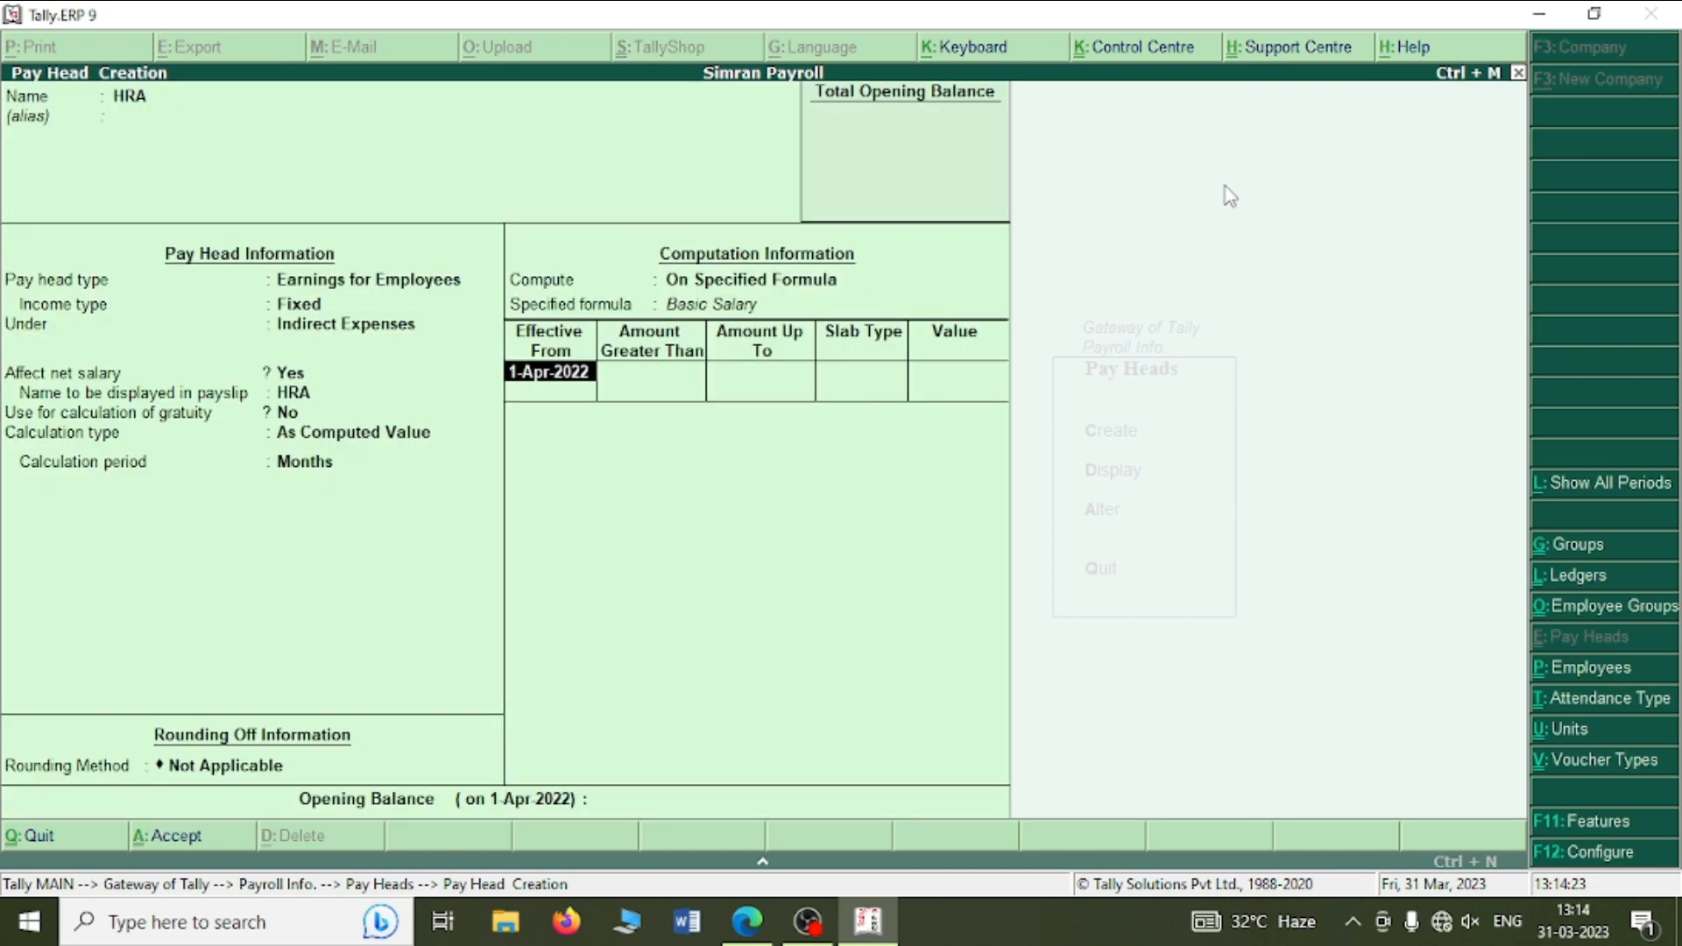
# - Add the first HRA slab effective 1-Apr-2022: amounts up to 20,000 at a Percentage of 10%
pyautogui.press('Return')
pyautogui.write('20000')
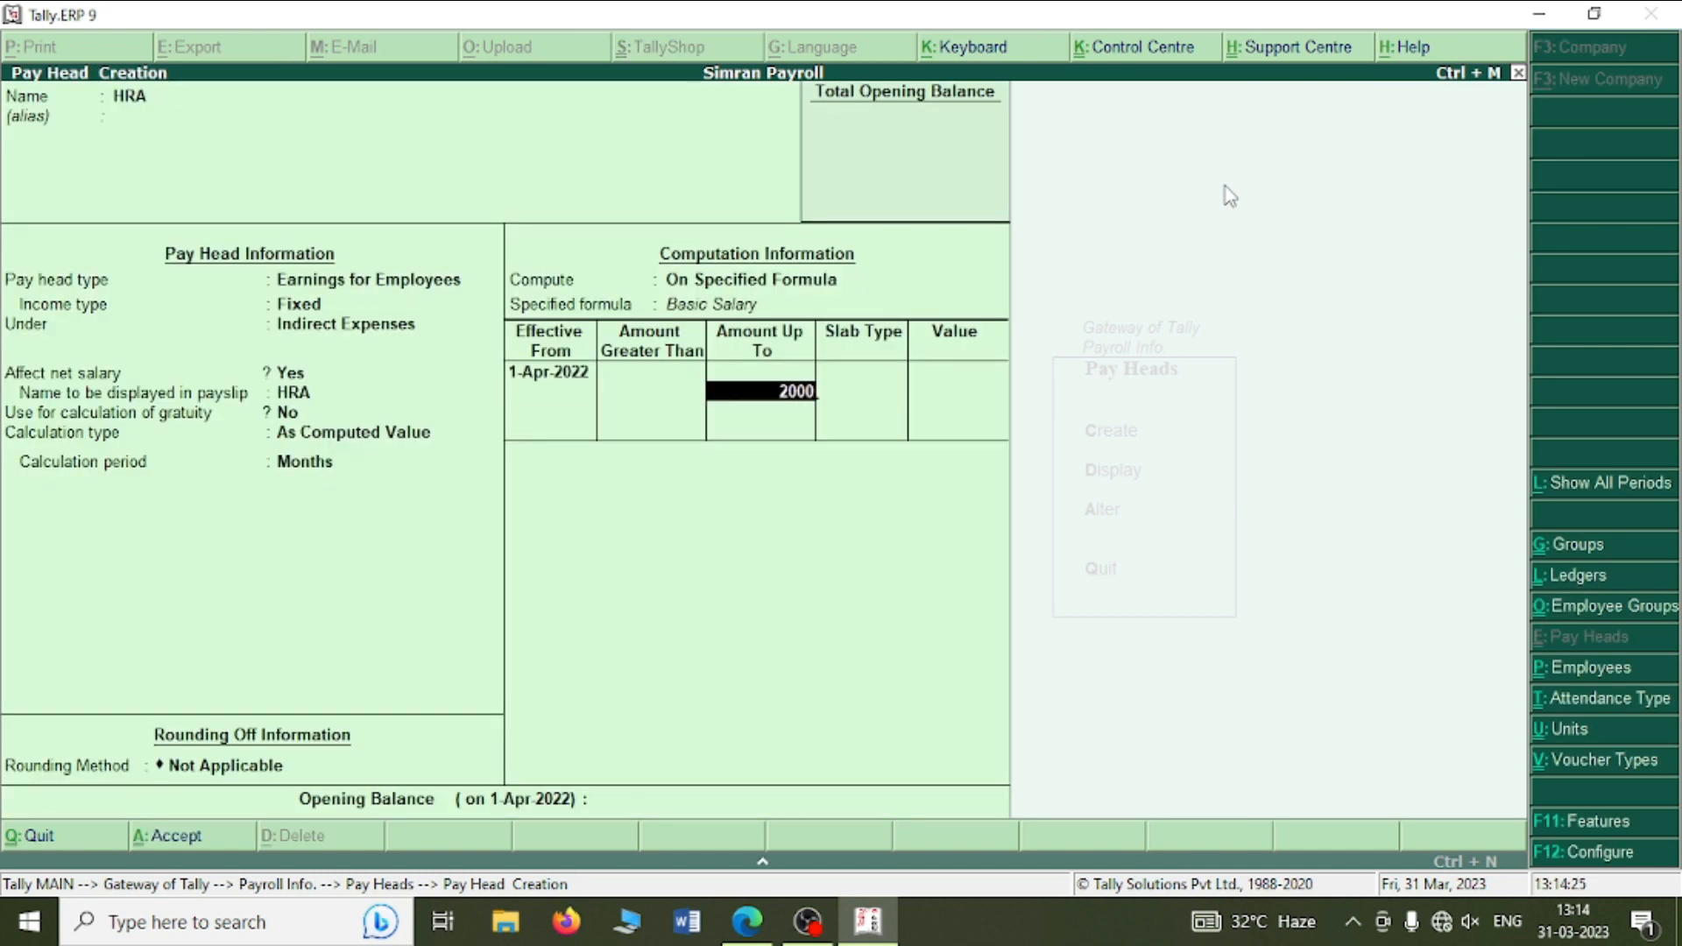
pyautogui.press('Return')
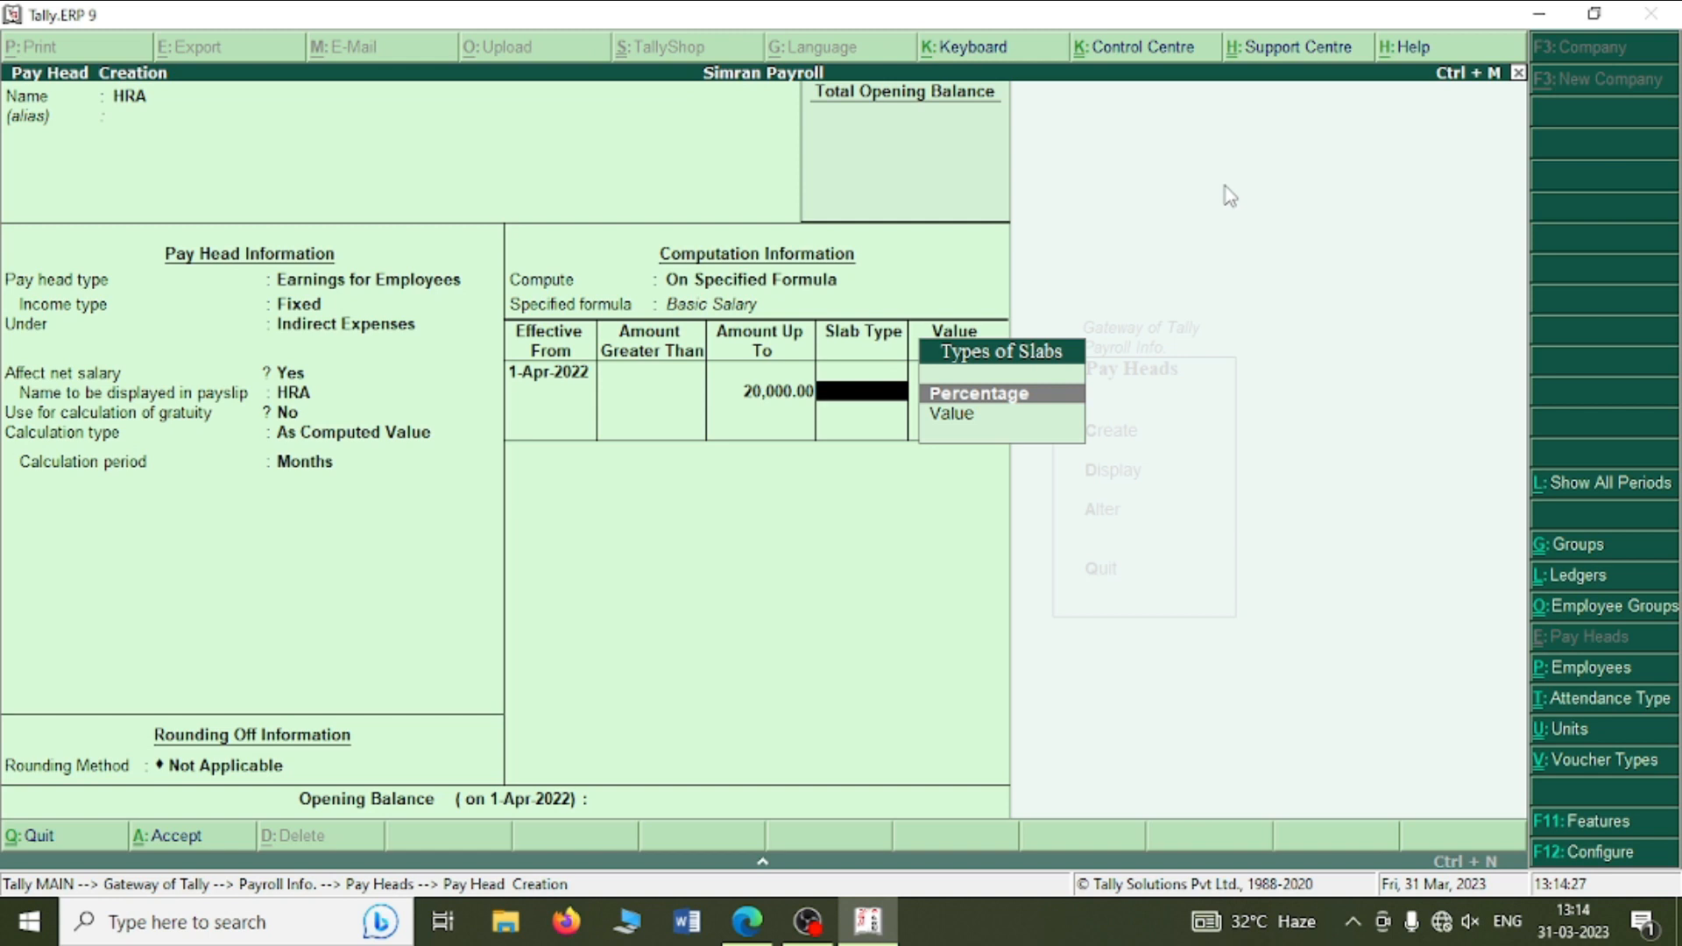
pyautogui.press('Return')
pyautogui.write('10')
pyautogui.press('Return')
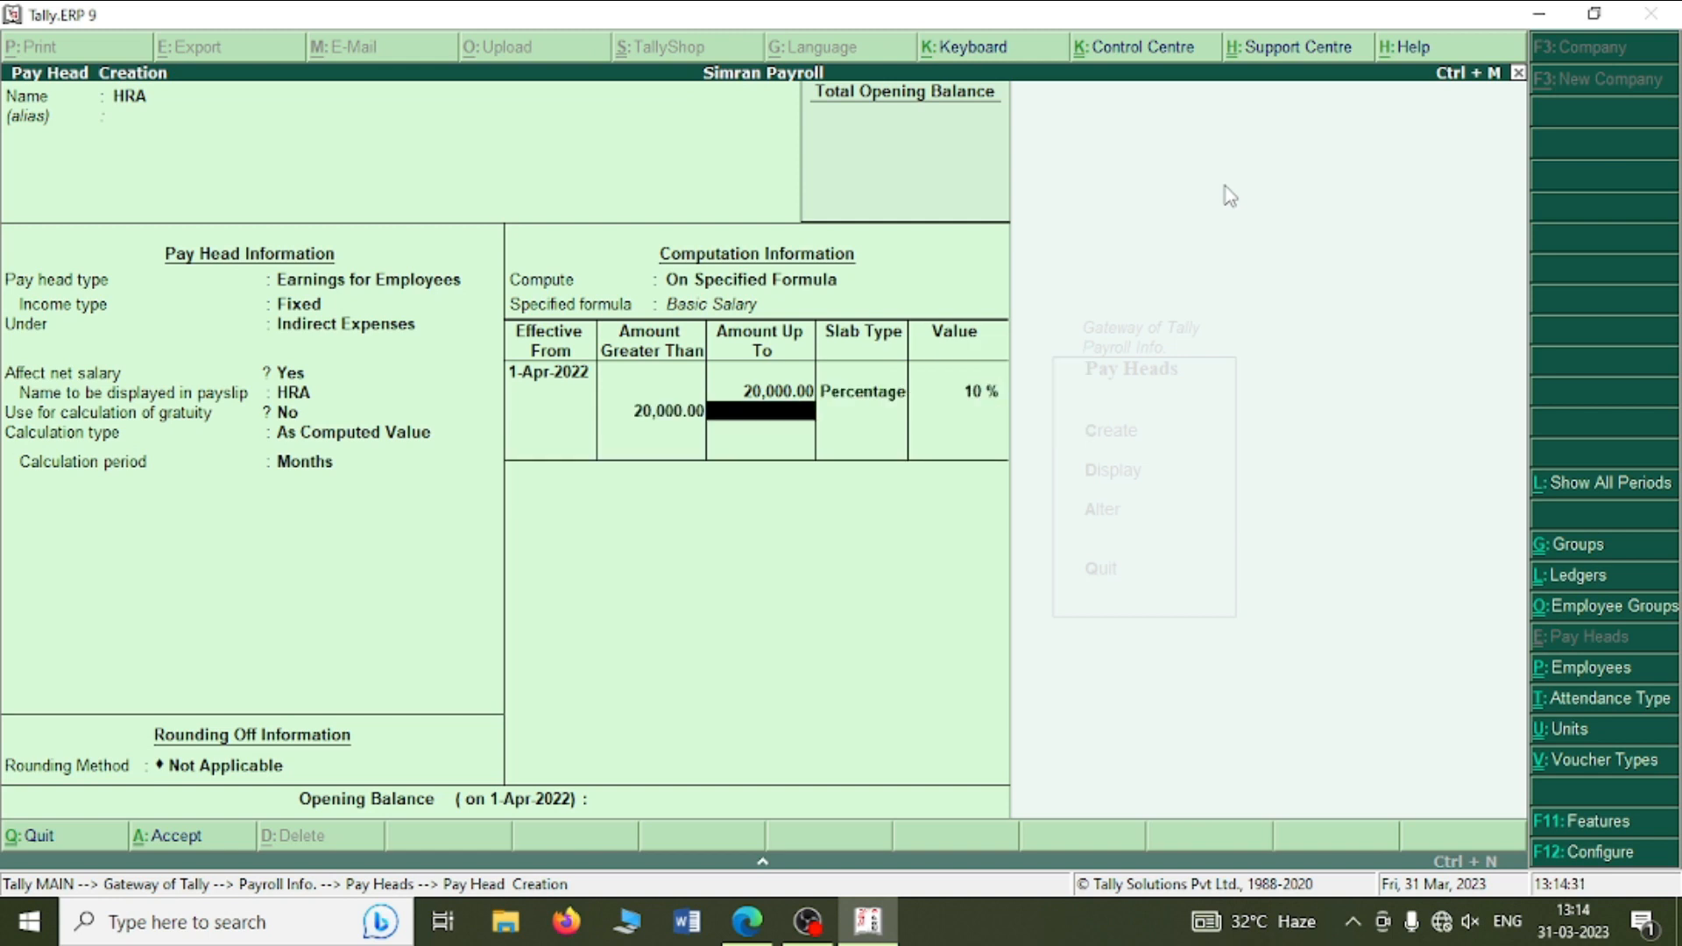
# - Add a second HRA slab of 12 Percentage for amounts greater than 20,000 with no upper limit, and save the pay head
pyautogui.press('Return')
pyautogui.press('Return')
pyautogui.write('12')
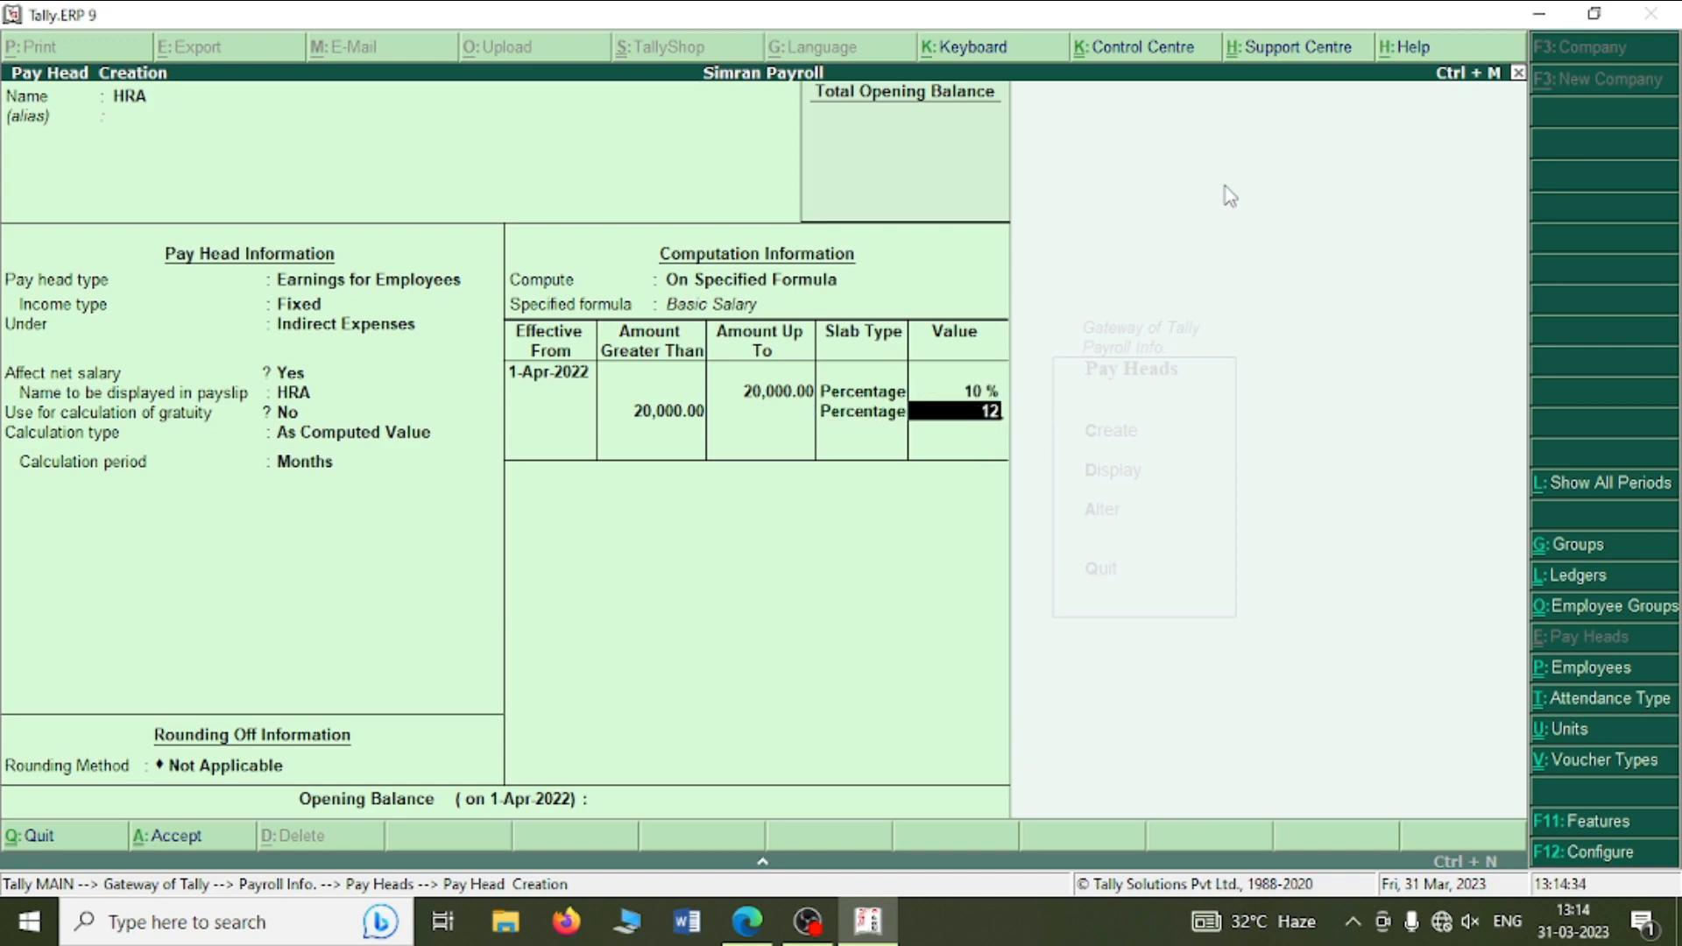
pyautogui.press('Return')
pyautogui.press('Return')
pyautogui.press('Return')
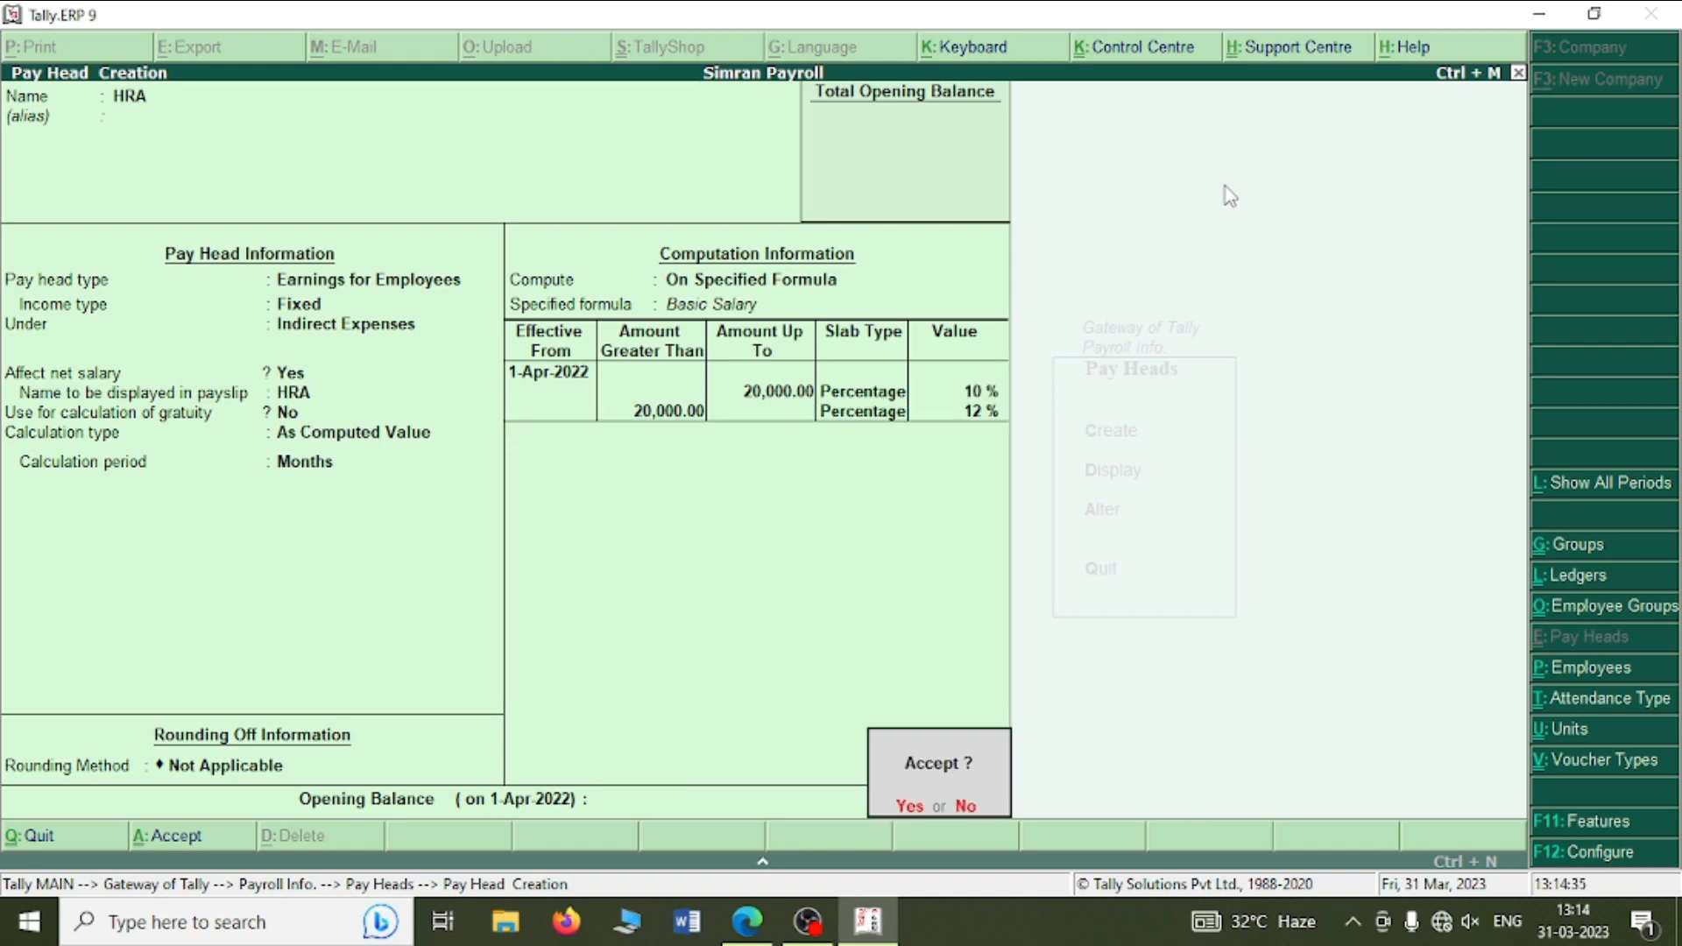
pyautogui.press('Return')
# - Start the next pay head from the PDF guide, naming it DA without an alias, and consult the guide for its details
pyautogui.hotkey('alt', 'Tab')
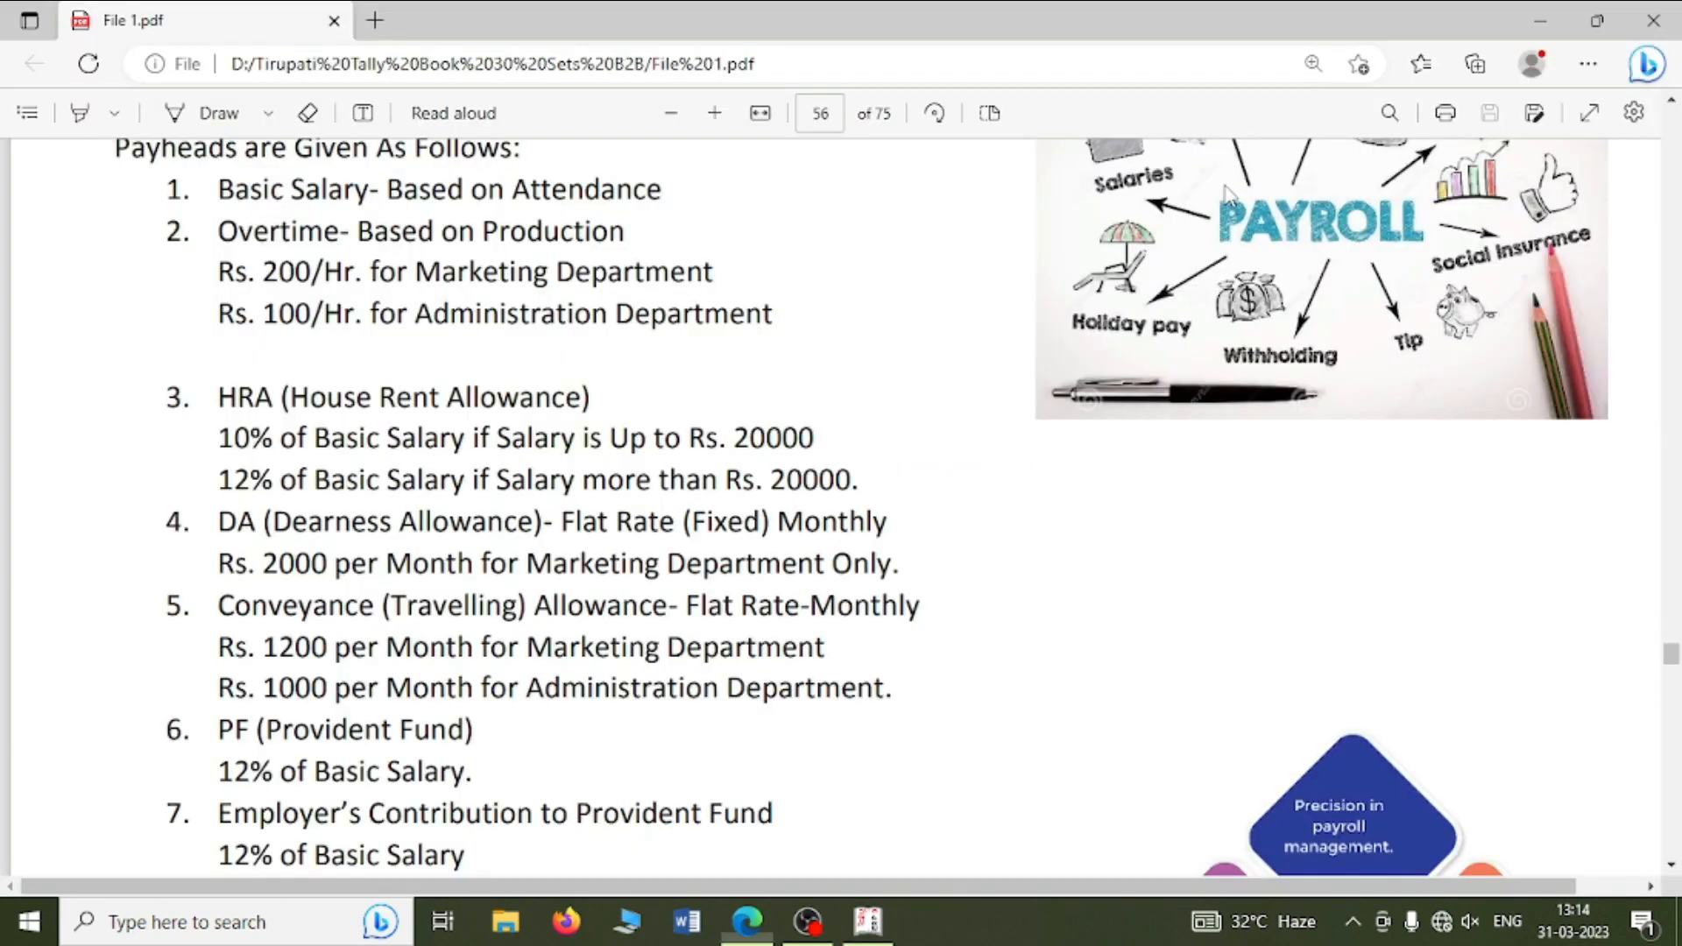
pyautogui.hotkey('alt', 'Tab')
pyautogui.write('DA')
pyautogui.press('Return')
pyautogui.press('Return')
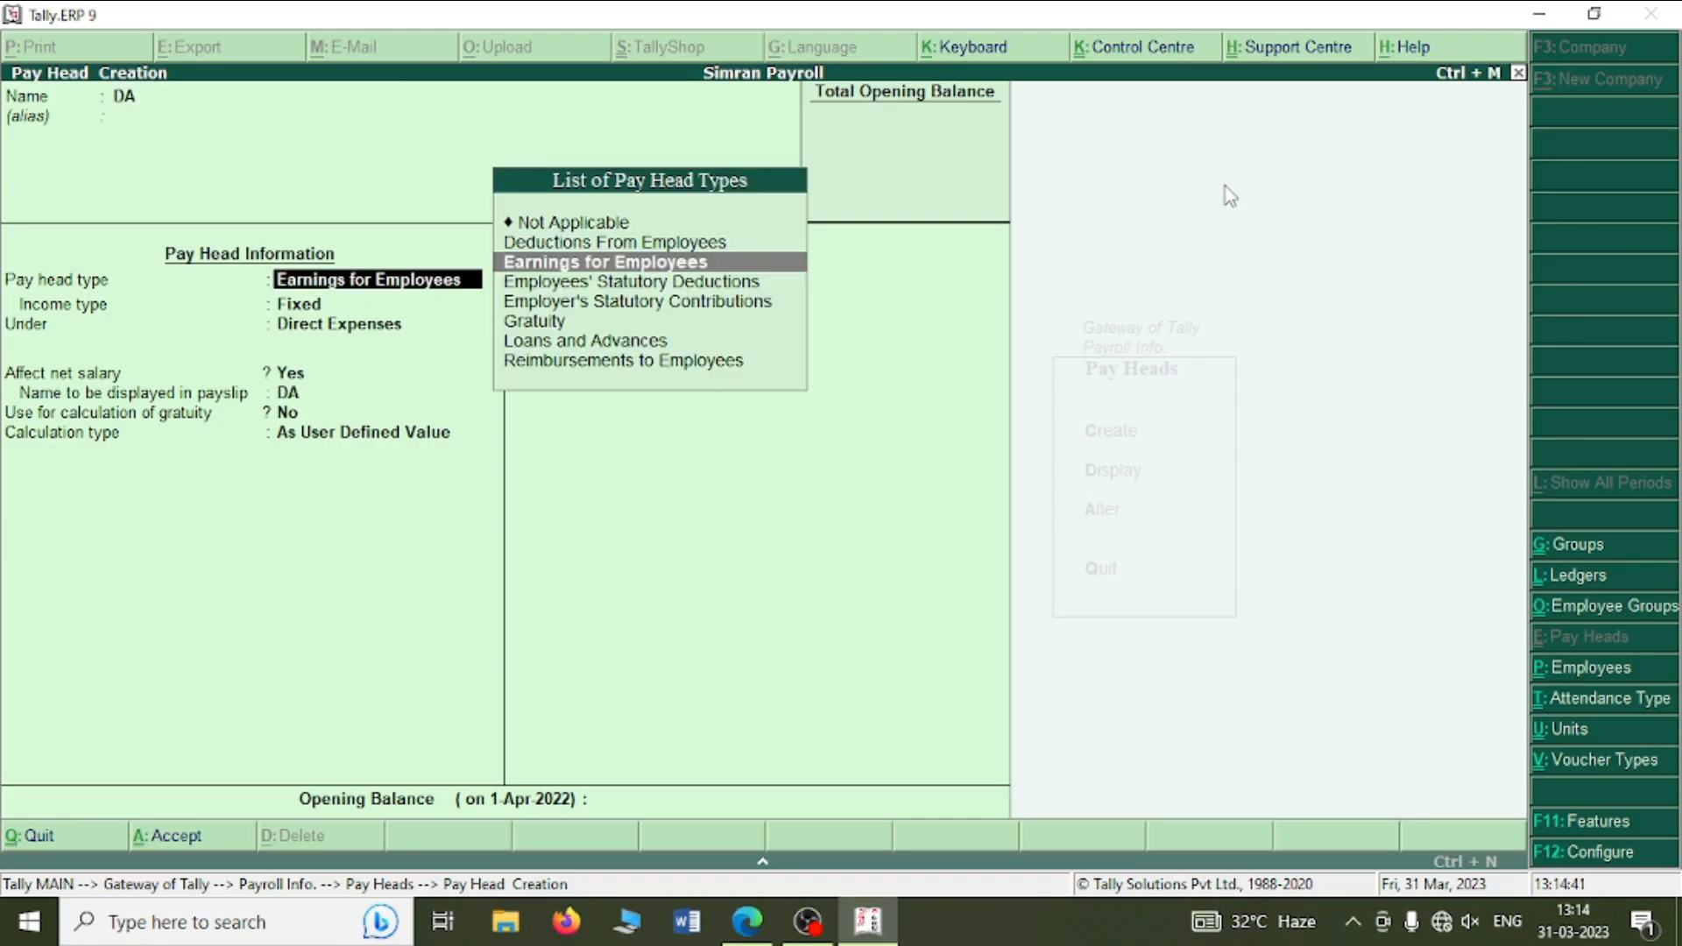
pyautogui.hotkey('alt', 'Tab')
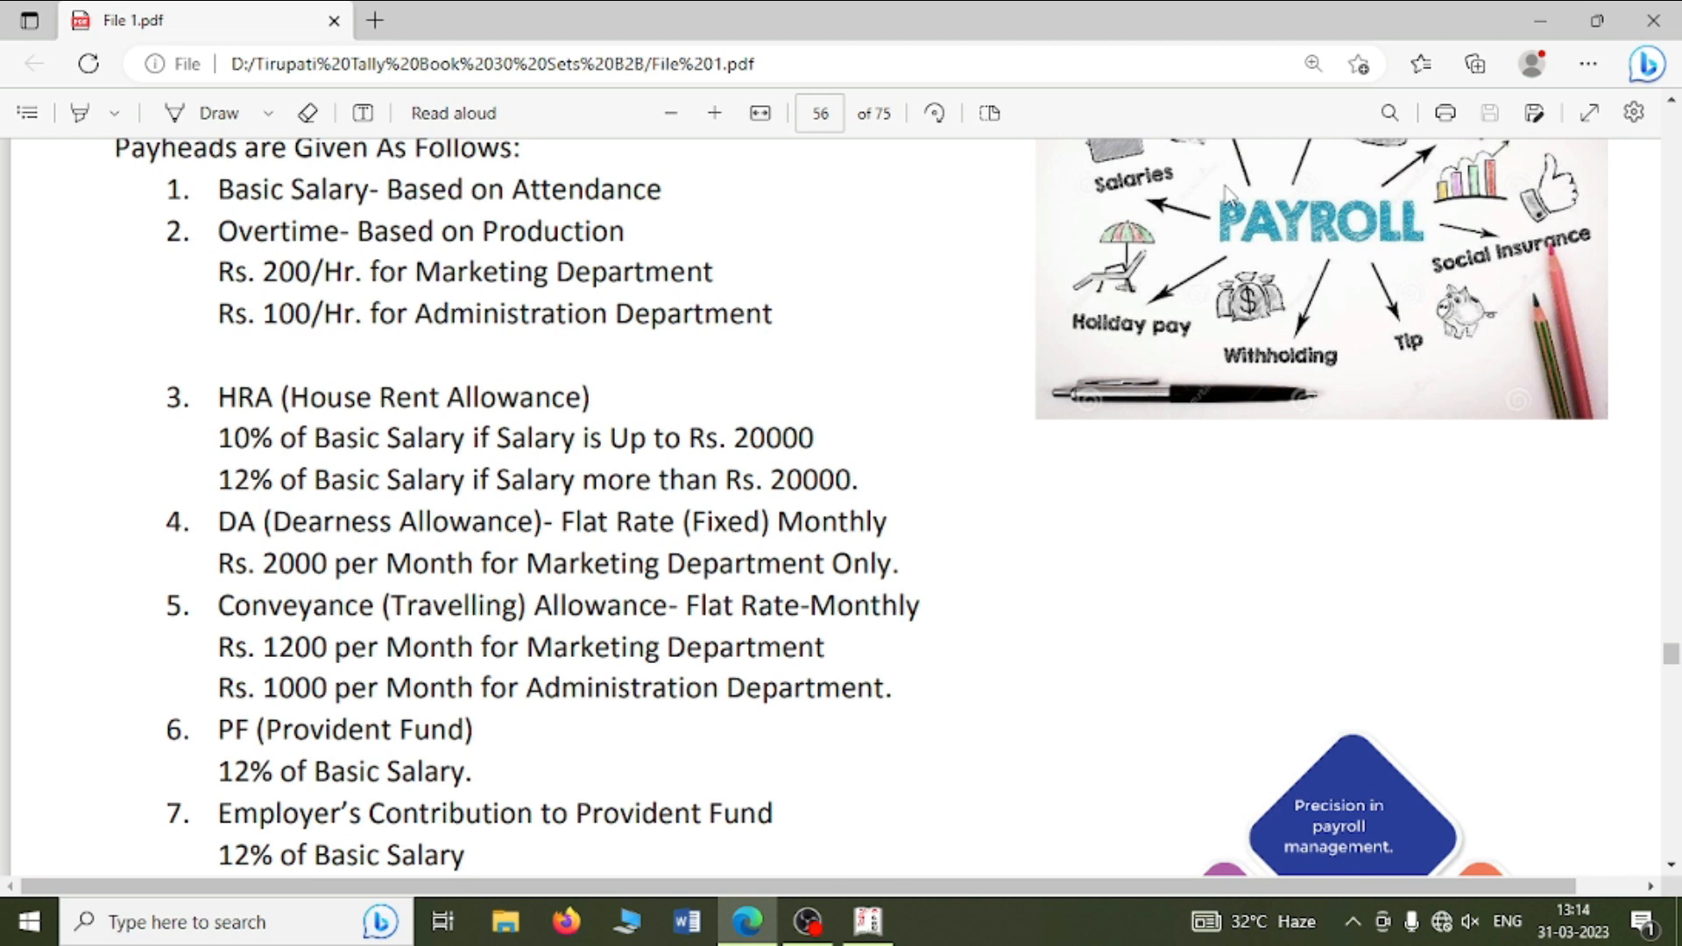